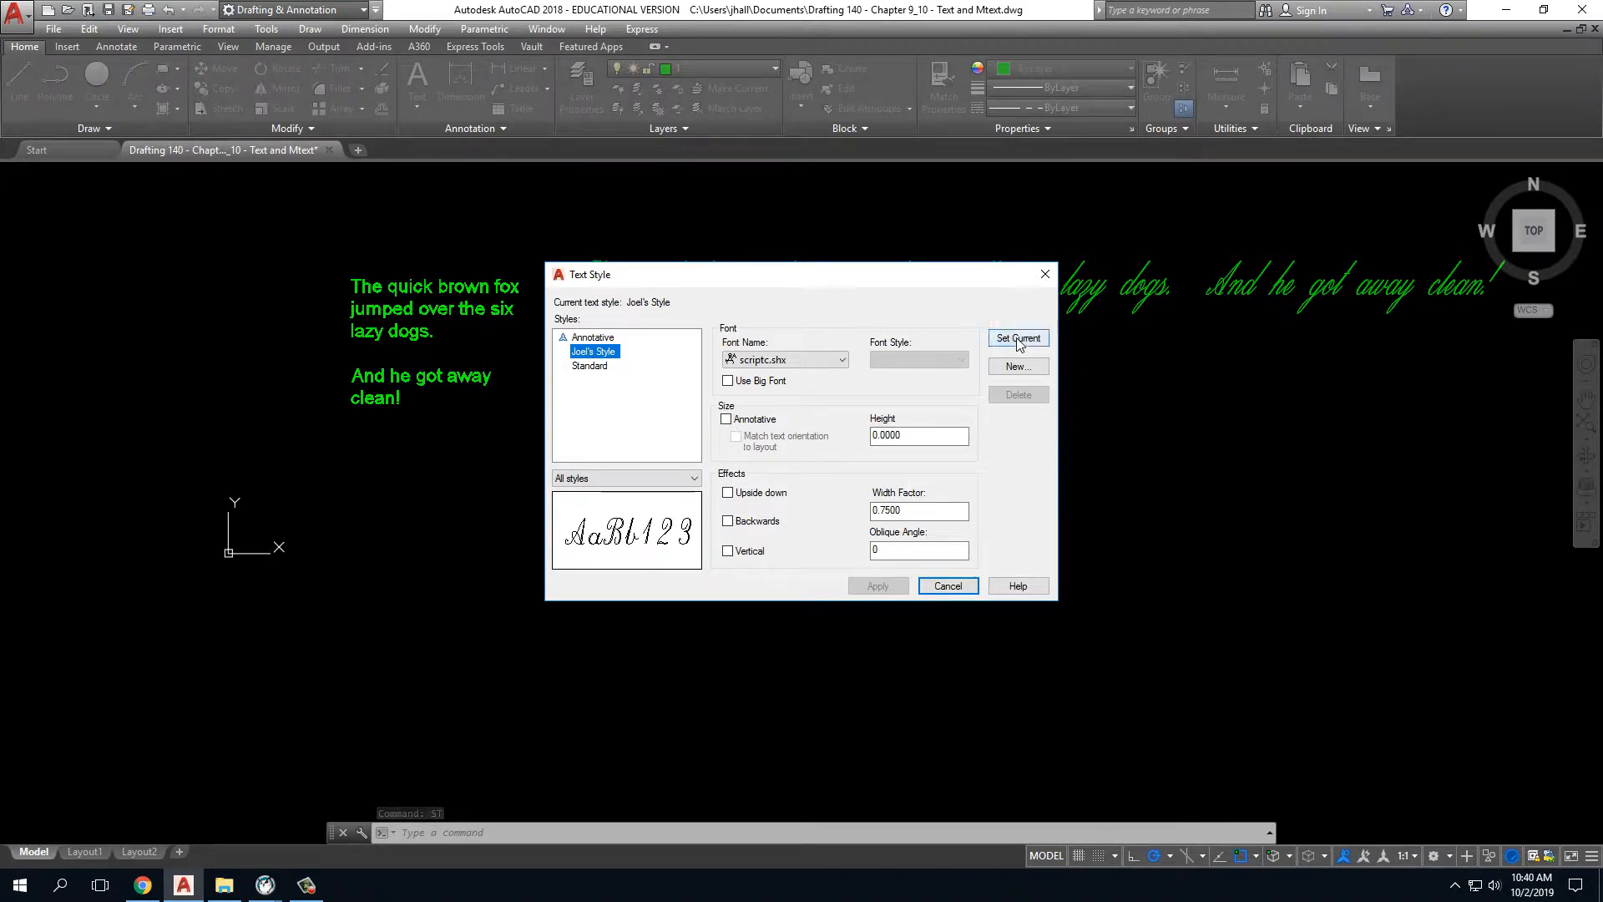
Create a text style named "The new style" and assign it the SimSun font.
{"action": "left_click", "coordinate": [1018, 366]}
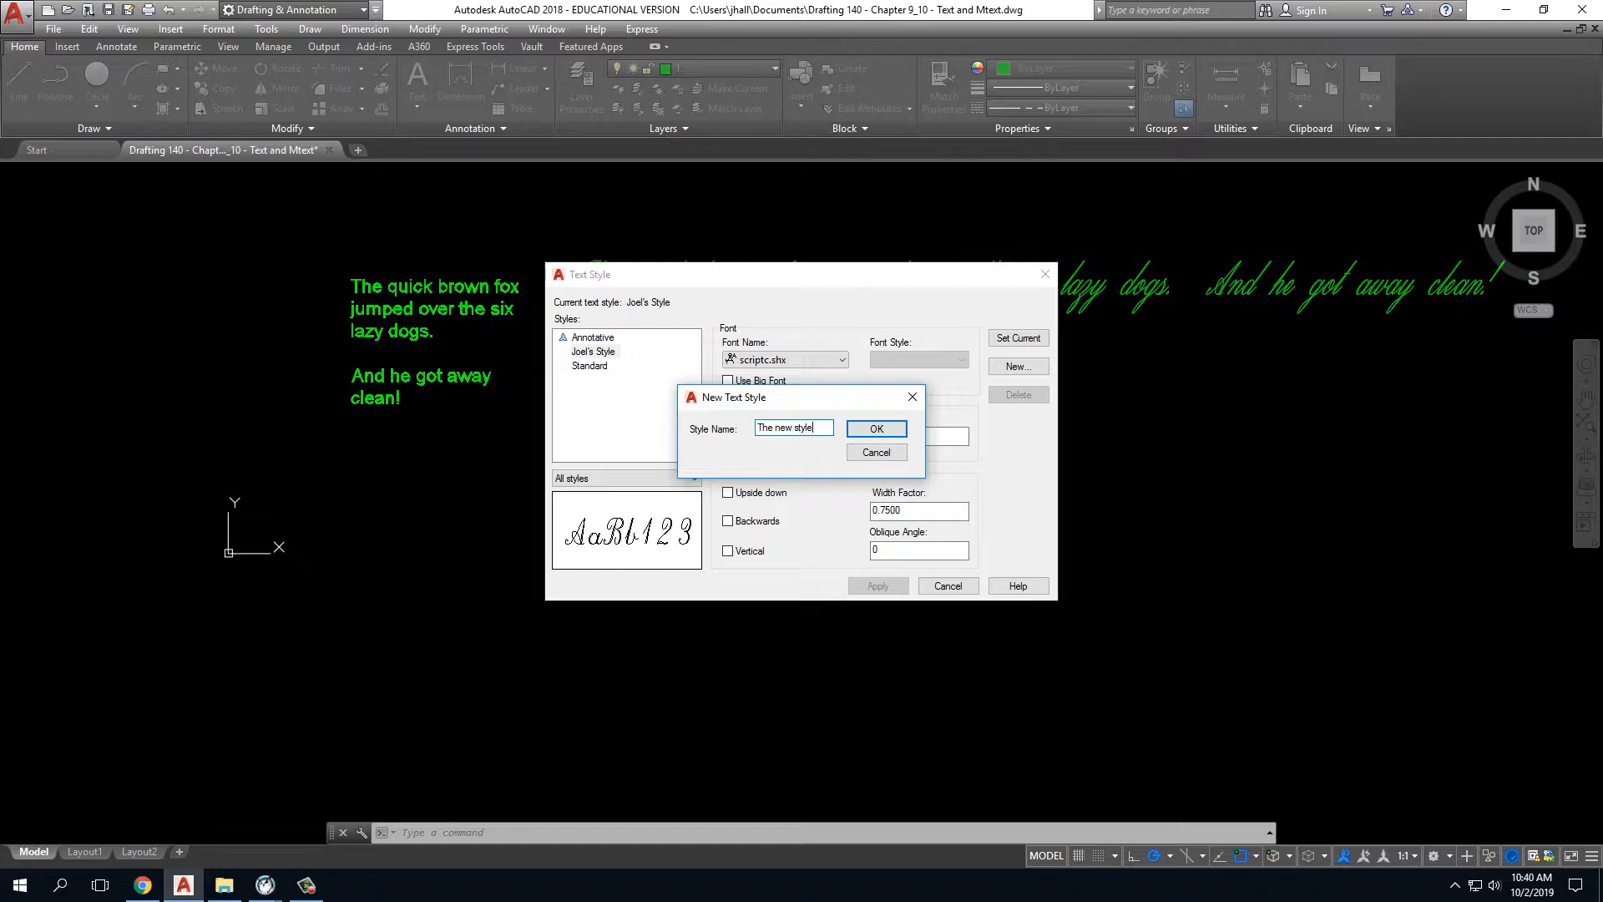
{"action": "left_click", "coordinate": [887, 427]}
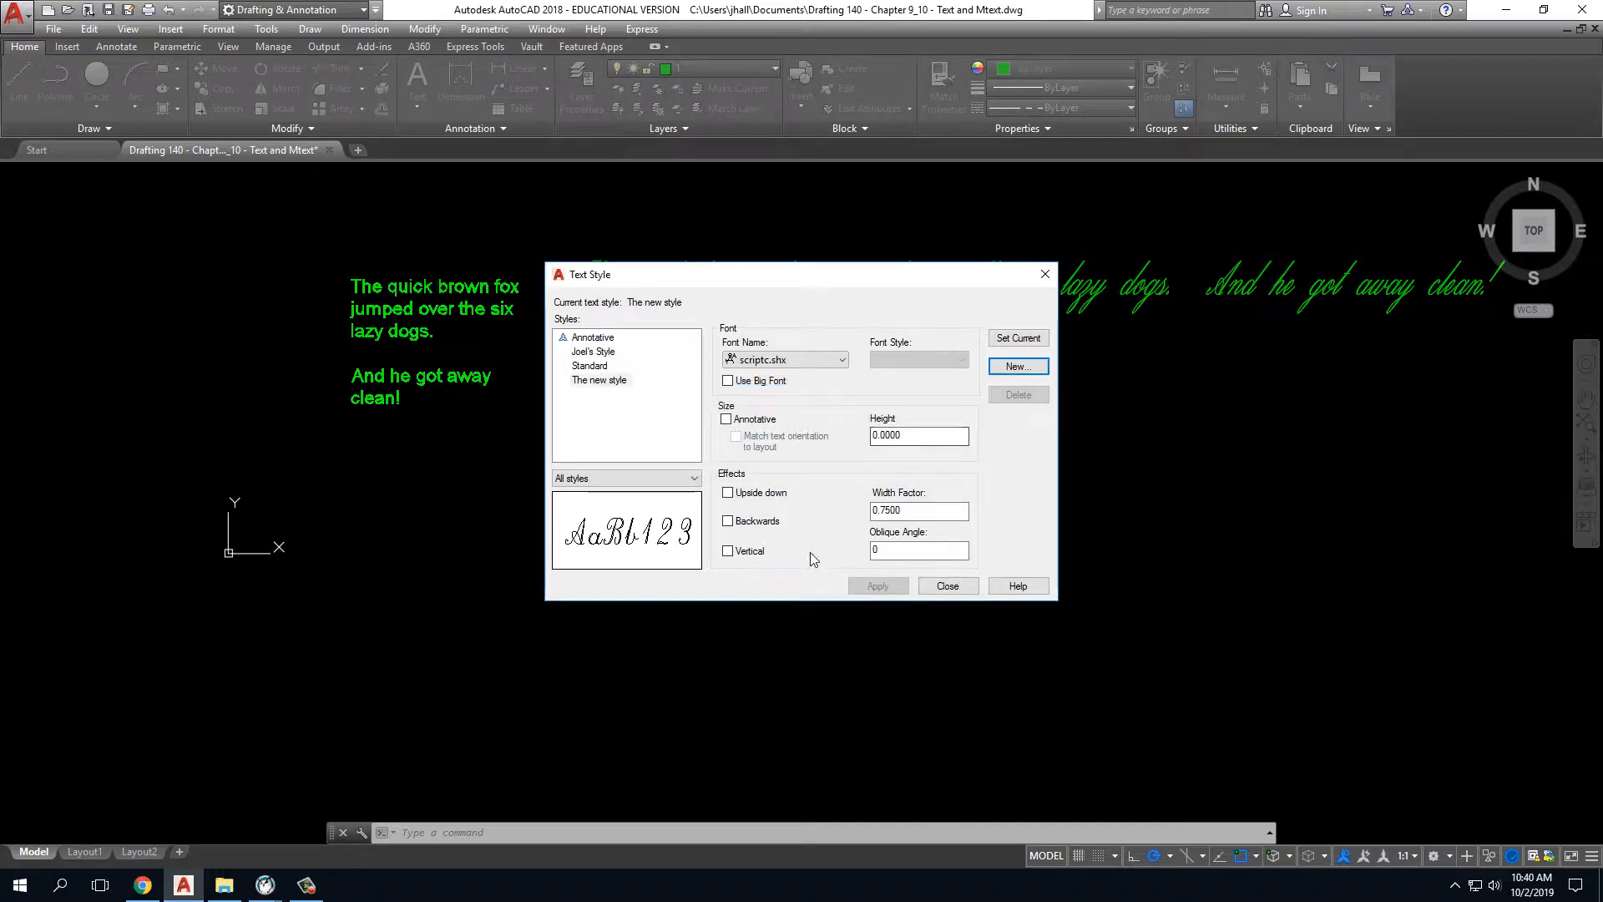
{"action": "left_click", "coordinate": [843, 359]}
{"action": "scroll", "coordinate": [824, 443], "scroll_direction": "down", "scroll_amount": 4}
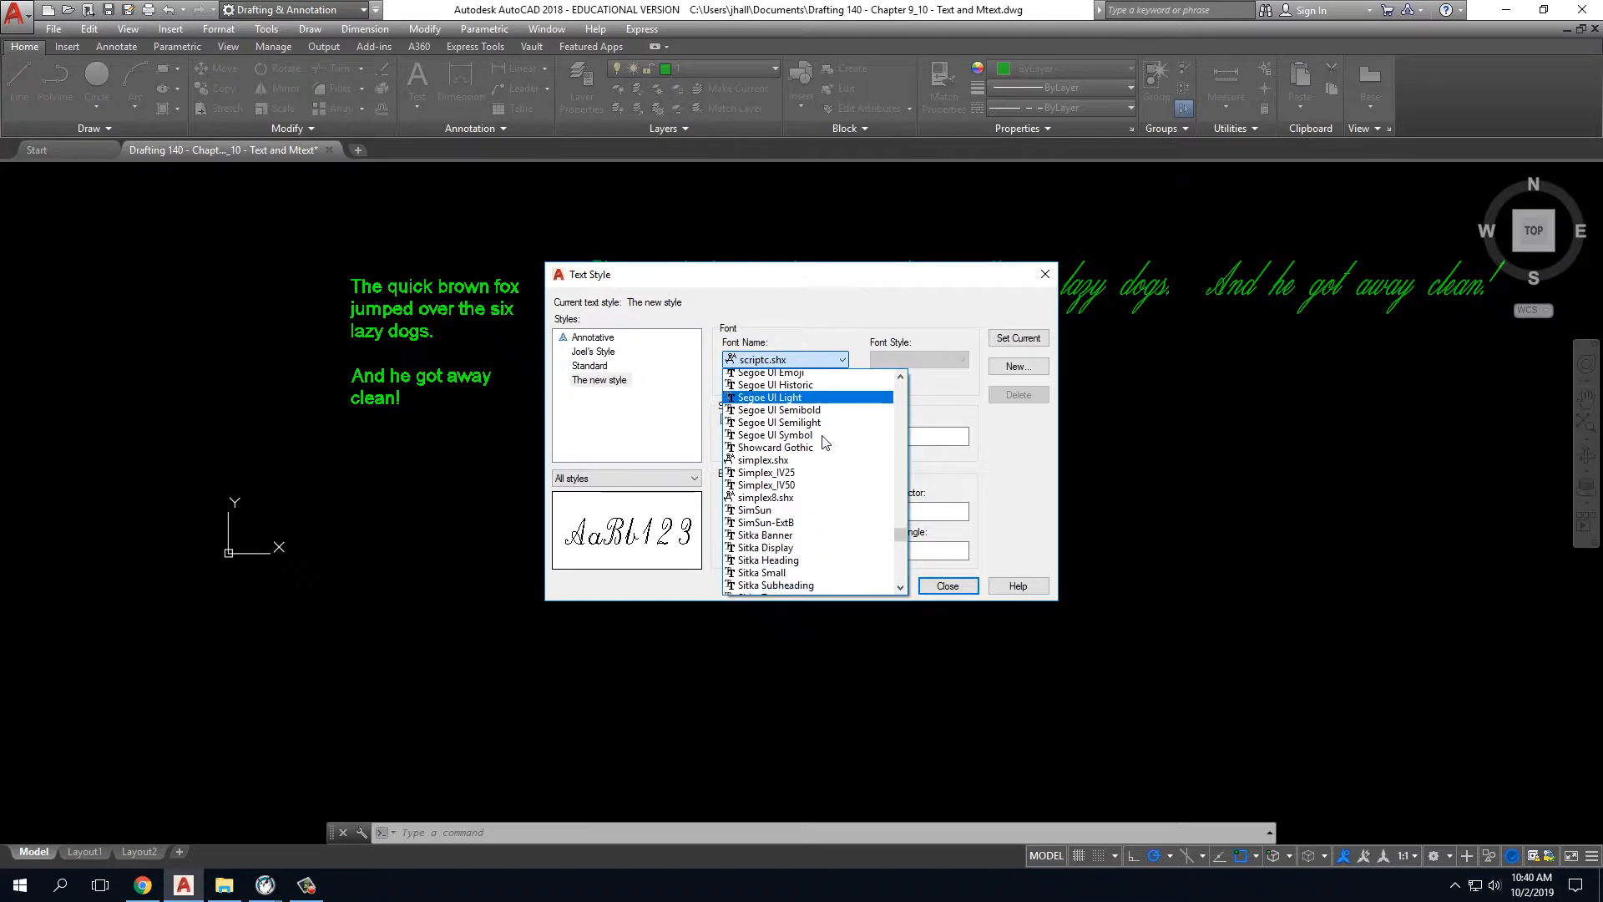
{"action": "scroll", "coordinate": [825, 442], "scroll_direction": "down", "scroll_amount": 1}
{"action": "left_click", "coordinate": [764, 441]}
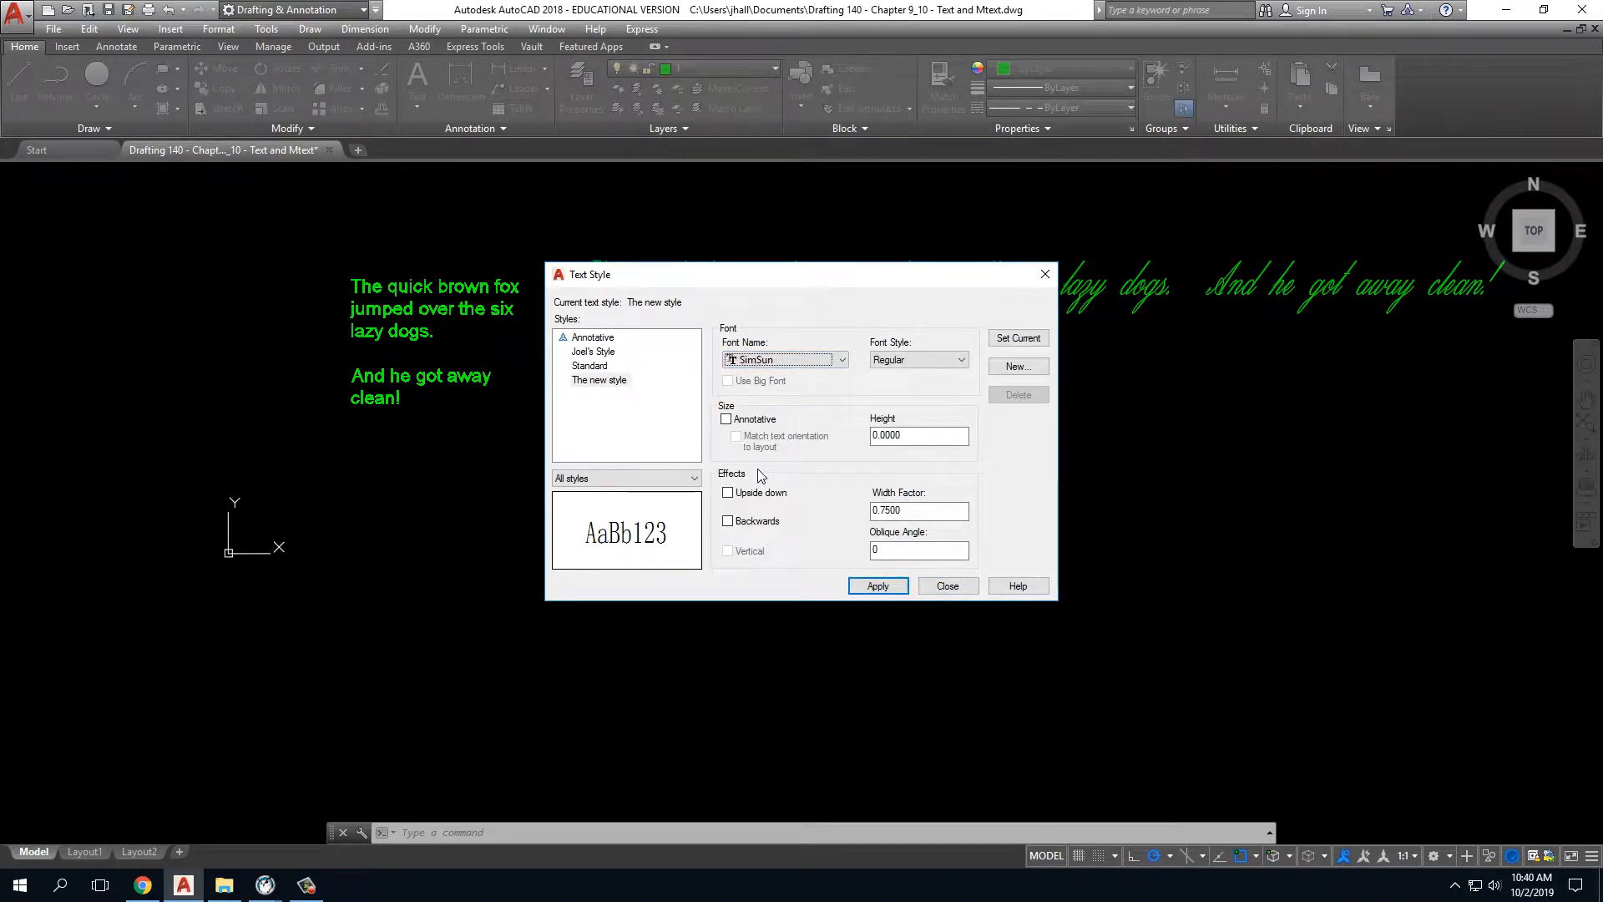
Set the new style's text height to 0.125, apply it and make the style current.
{"action": "left_click", "coordinate": [916, 448]}
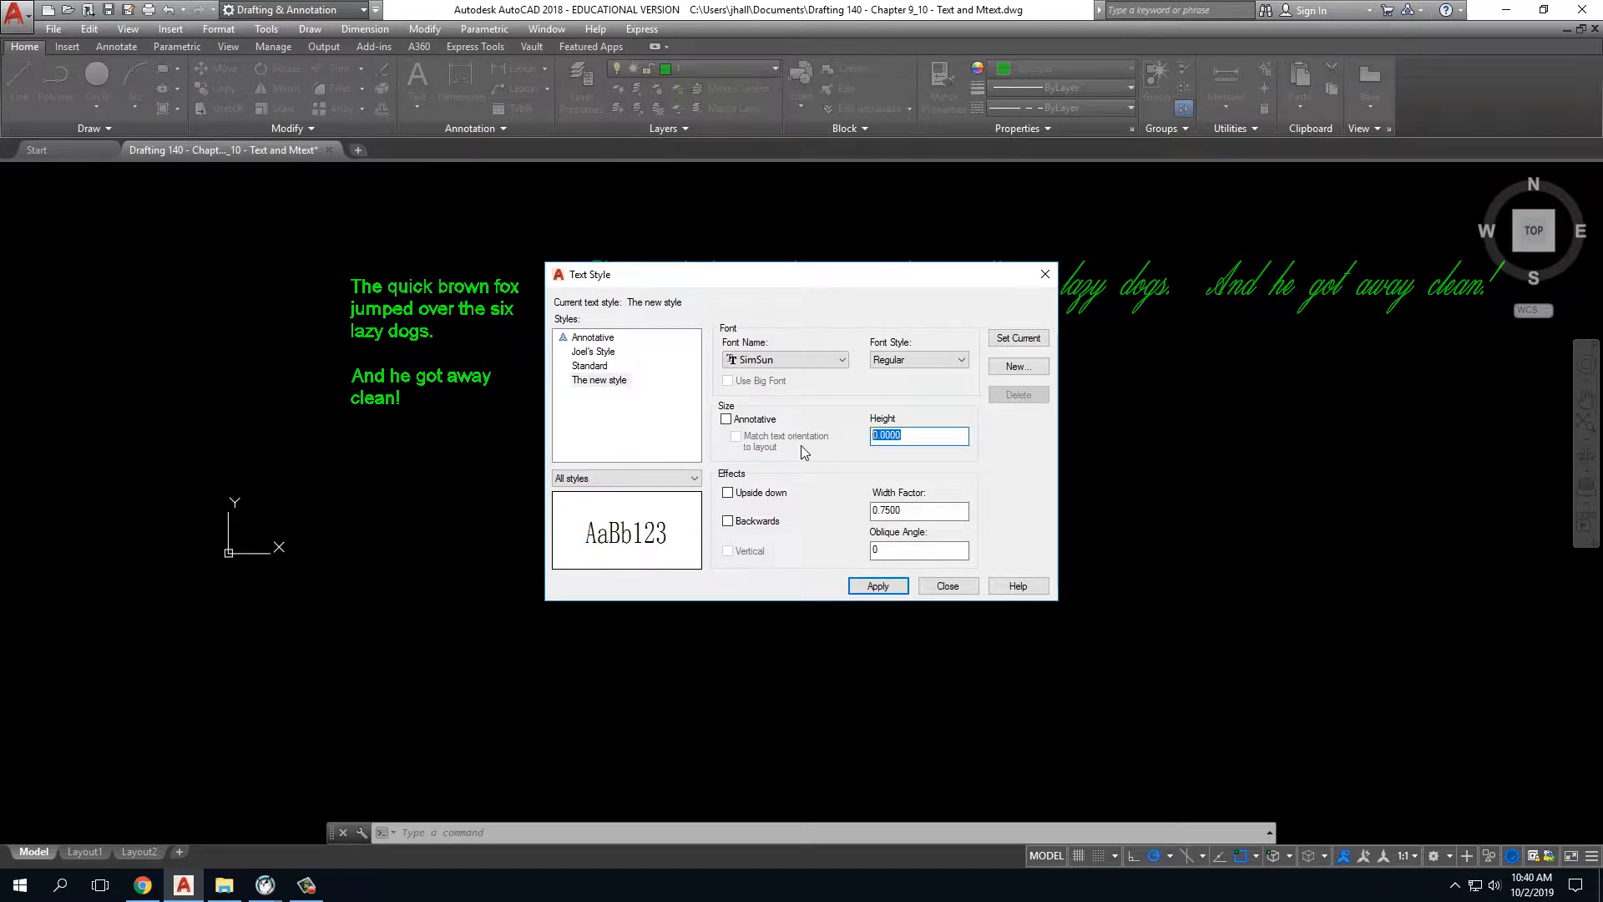
{"action": "type", "text": ".125"}
{"action": "left_click", "coordinate": [864, 586]}
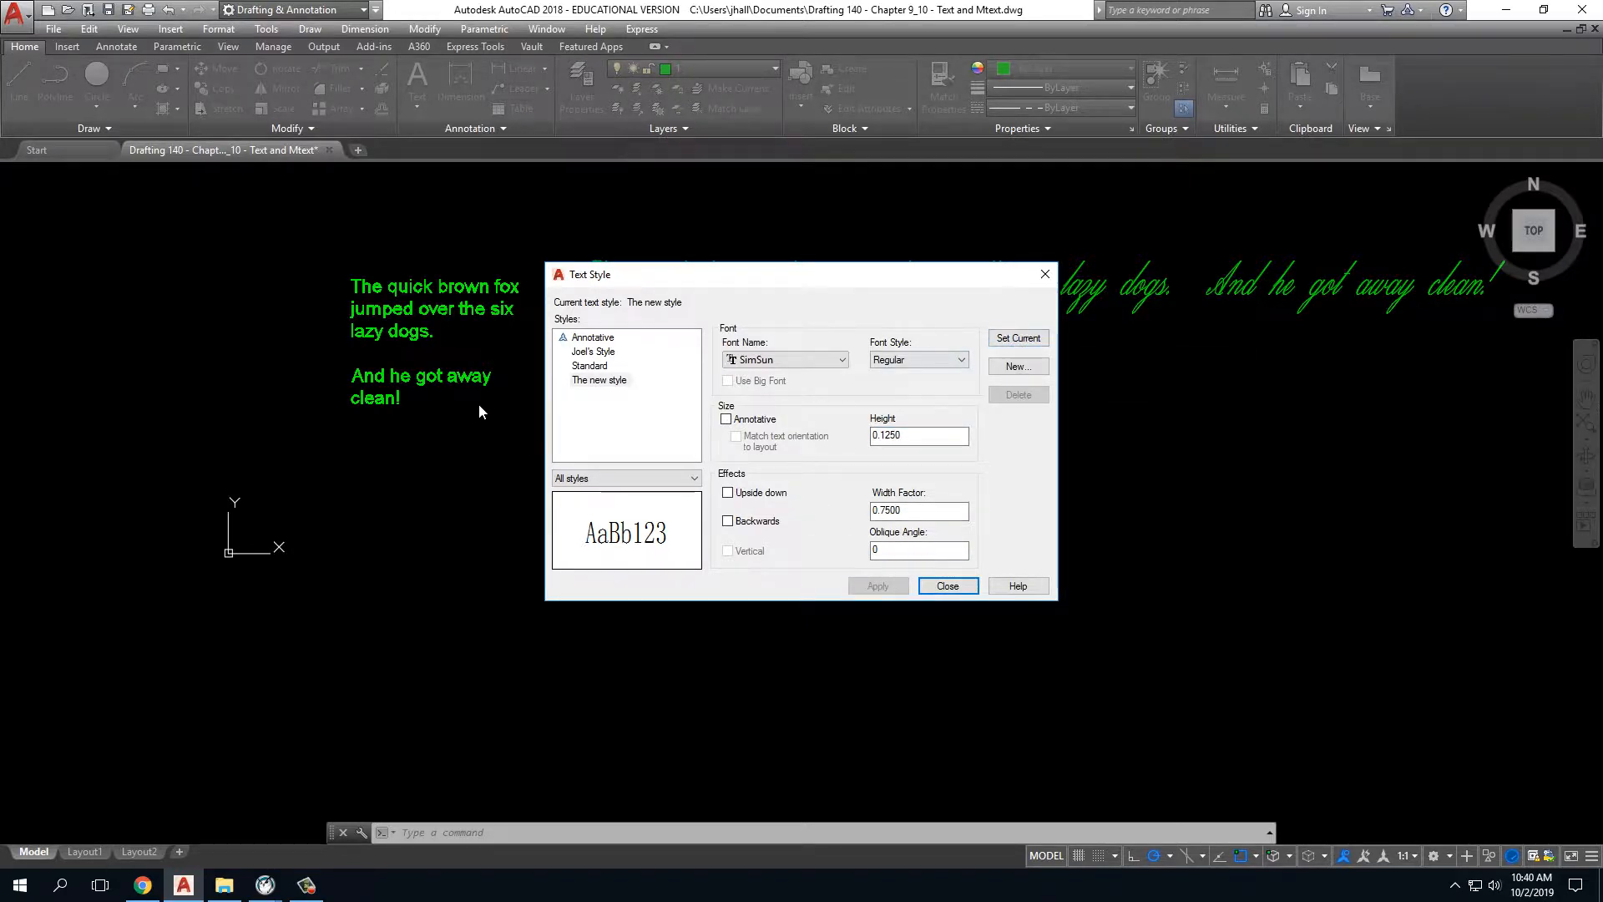
{"action": "left_click", "coordinate": [1017, 338]}
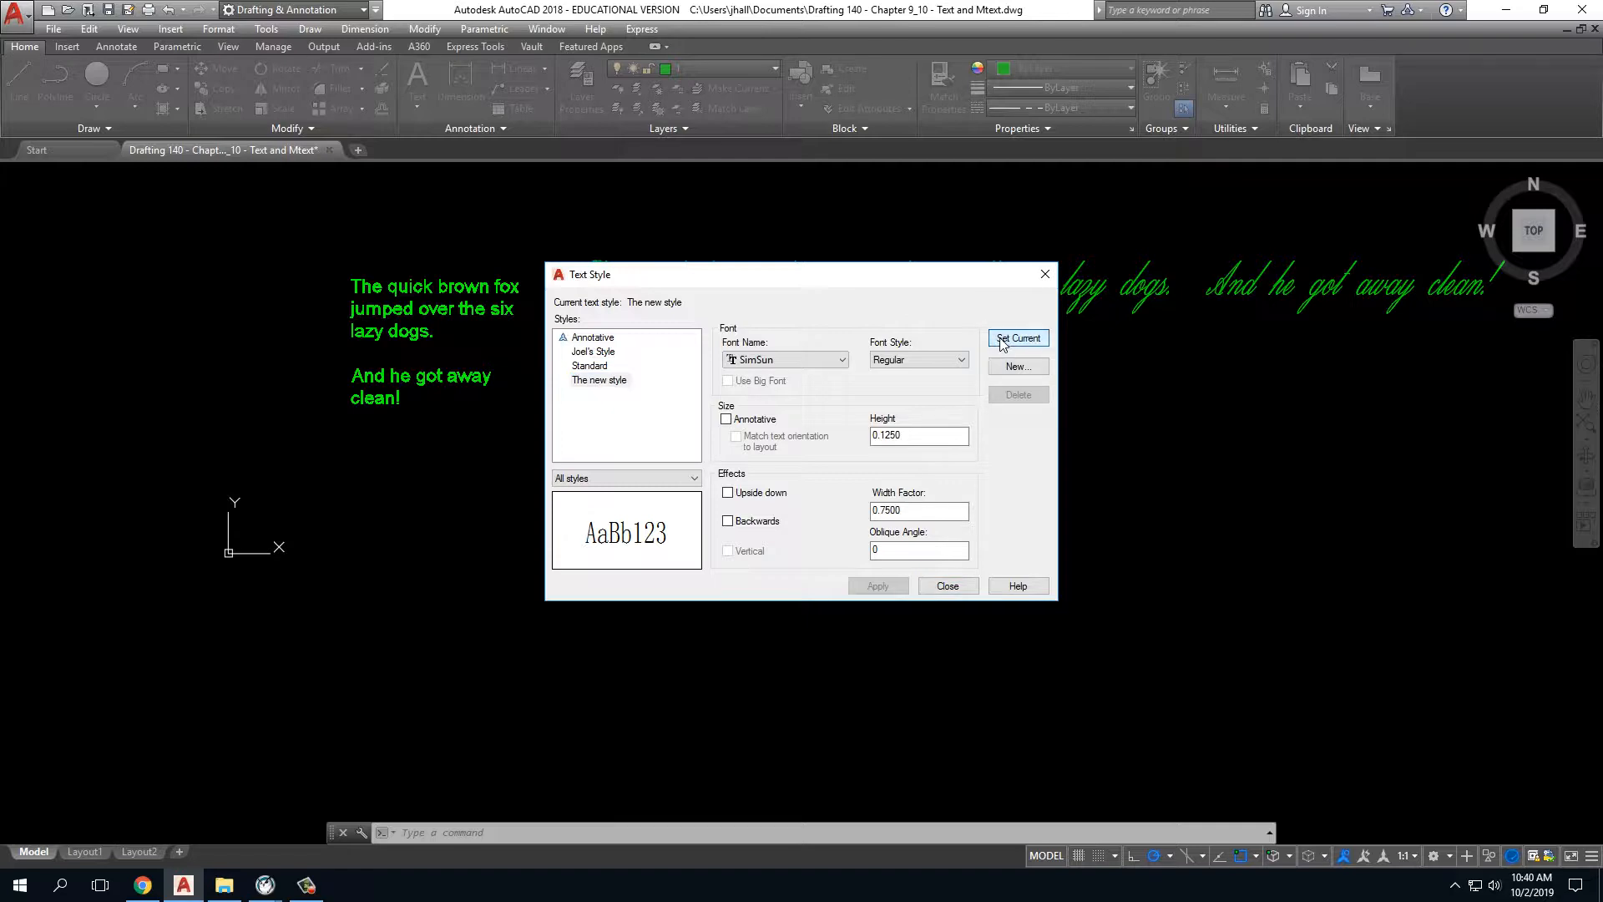
{"action": "left_click", "coordinate": [948, 586]}
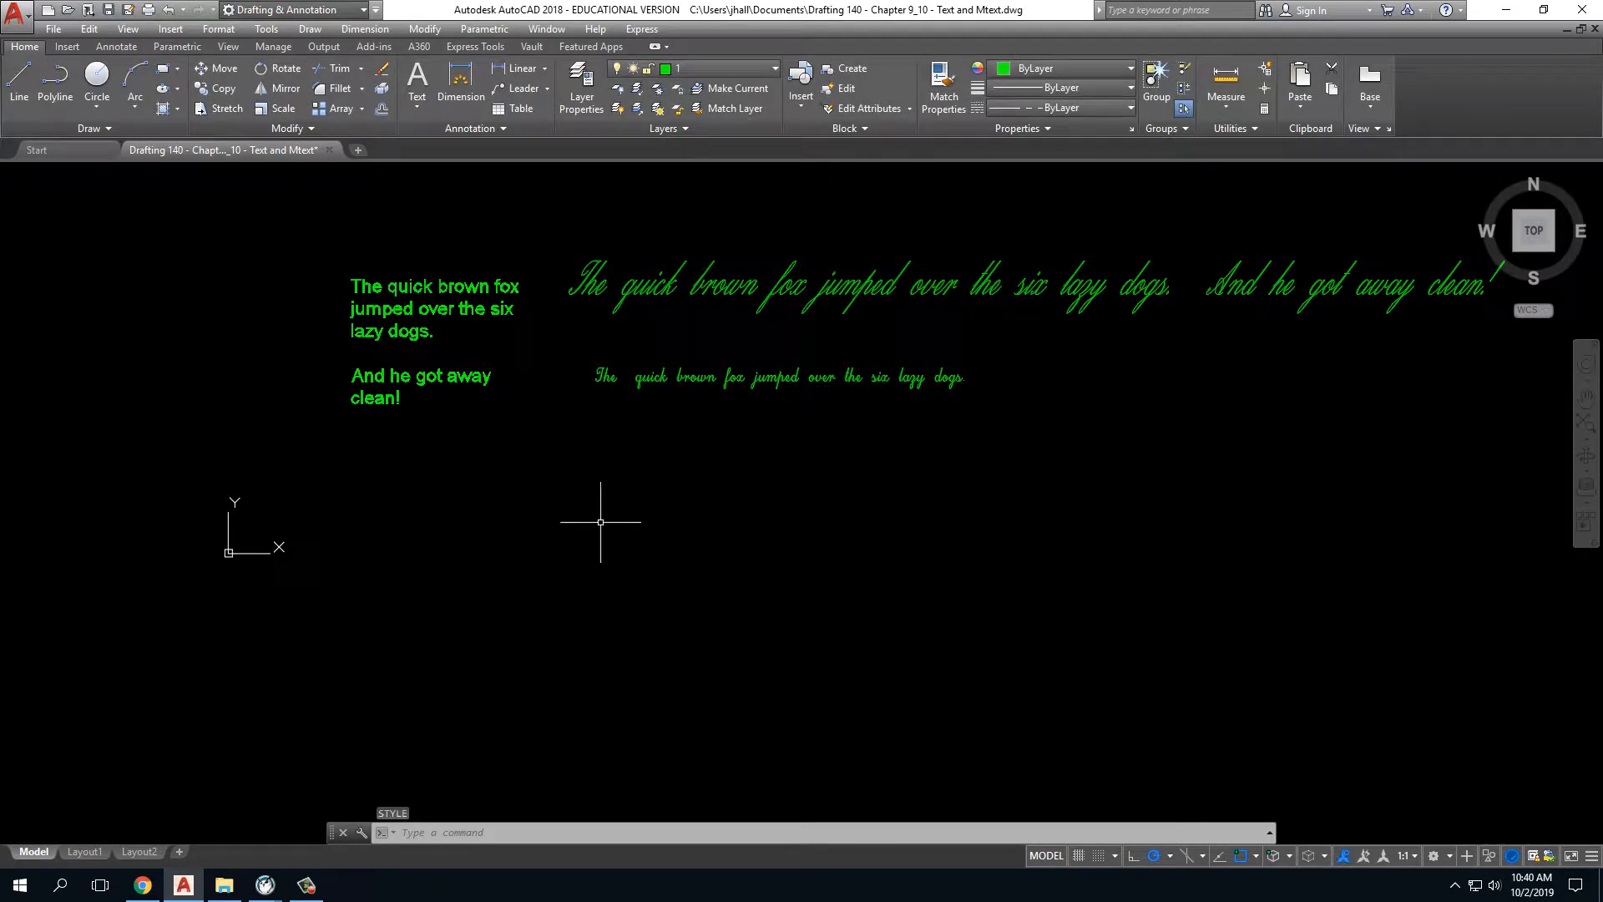
Add multiline text reading "The quick brown fox jumped over the six lazy dogs." below the small script sentence.
{"action": "scroll", "coordinate": [602, 412], "scroll_direction": "up", "scroll_amount": 2}
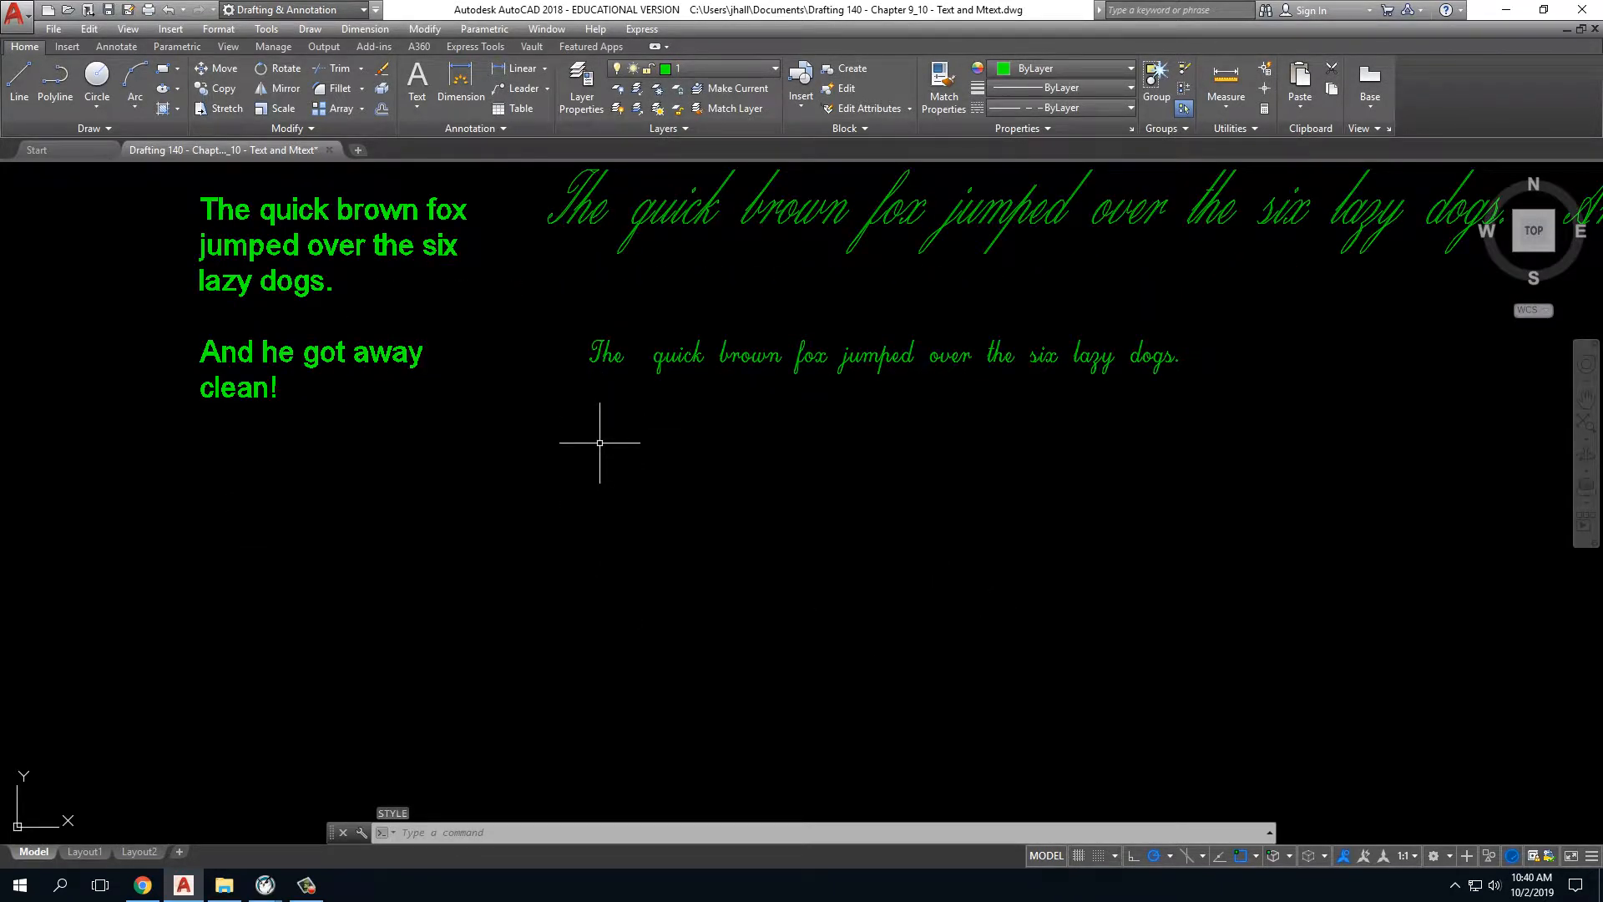
{"action": "left_click", "coordinate": [417, 102]}
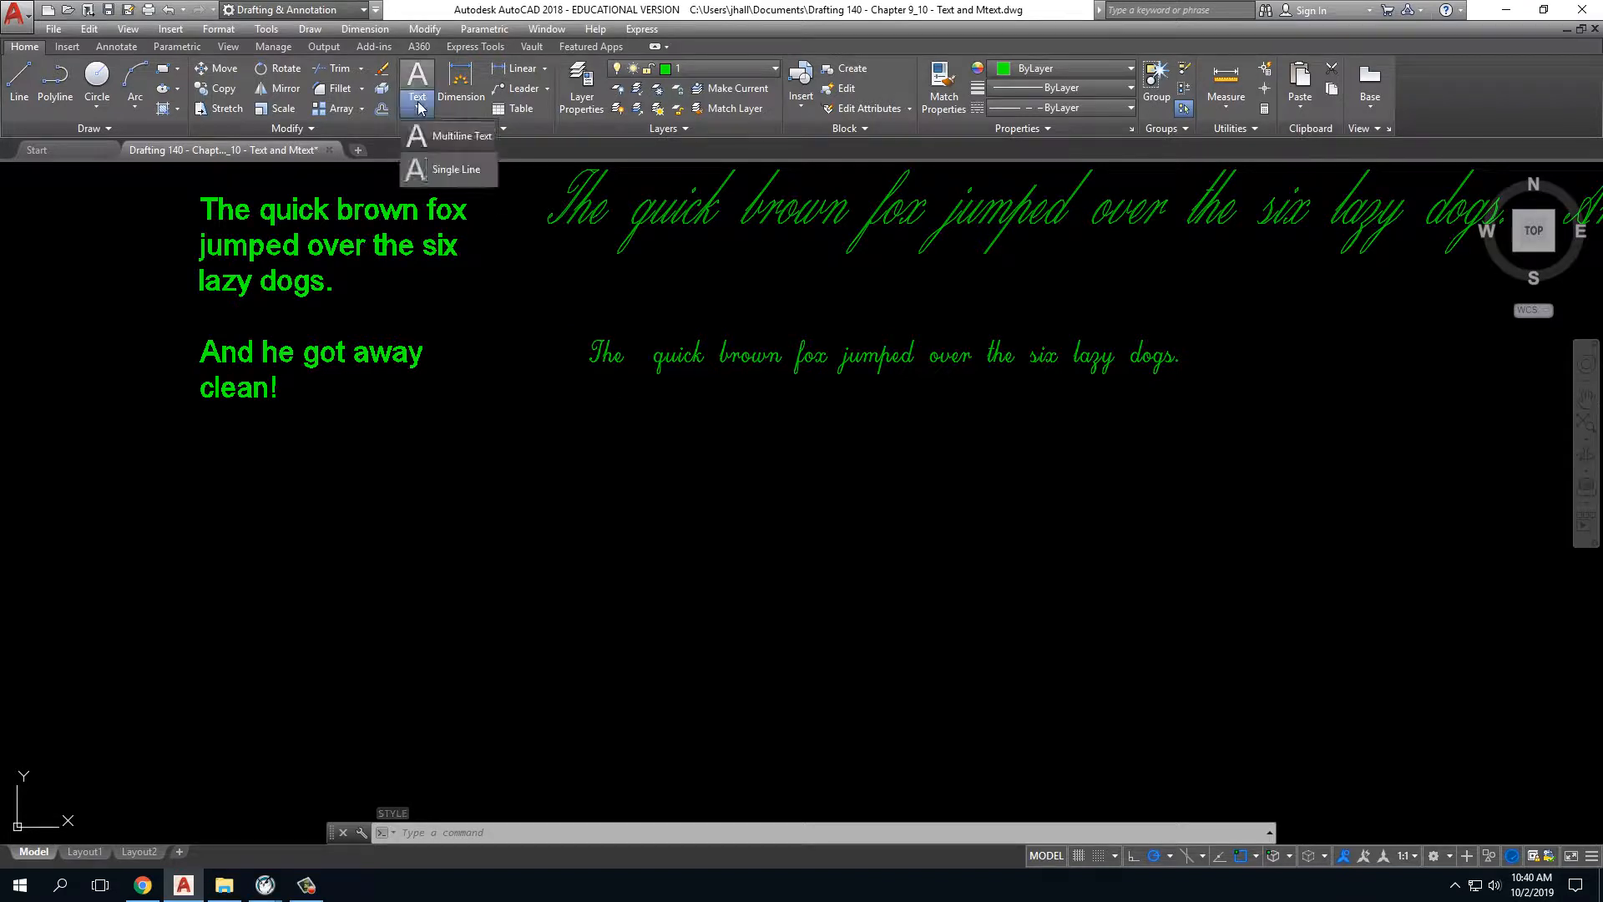
{"action": "left_click", "coordinate": [431, 143]}
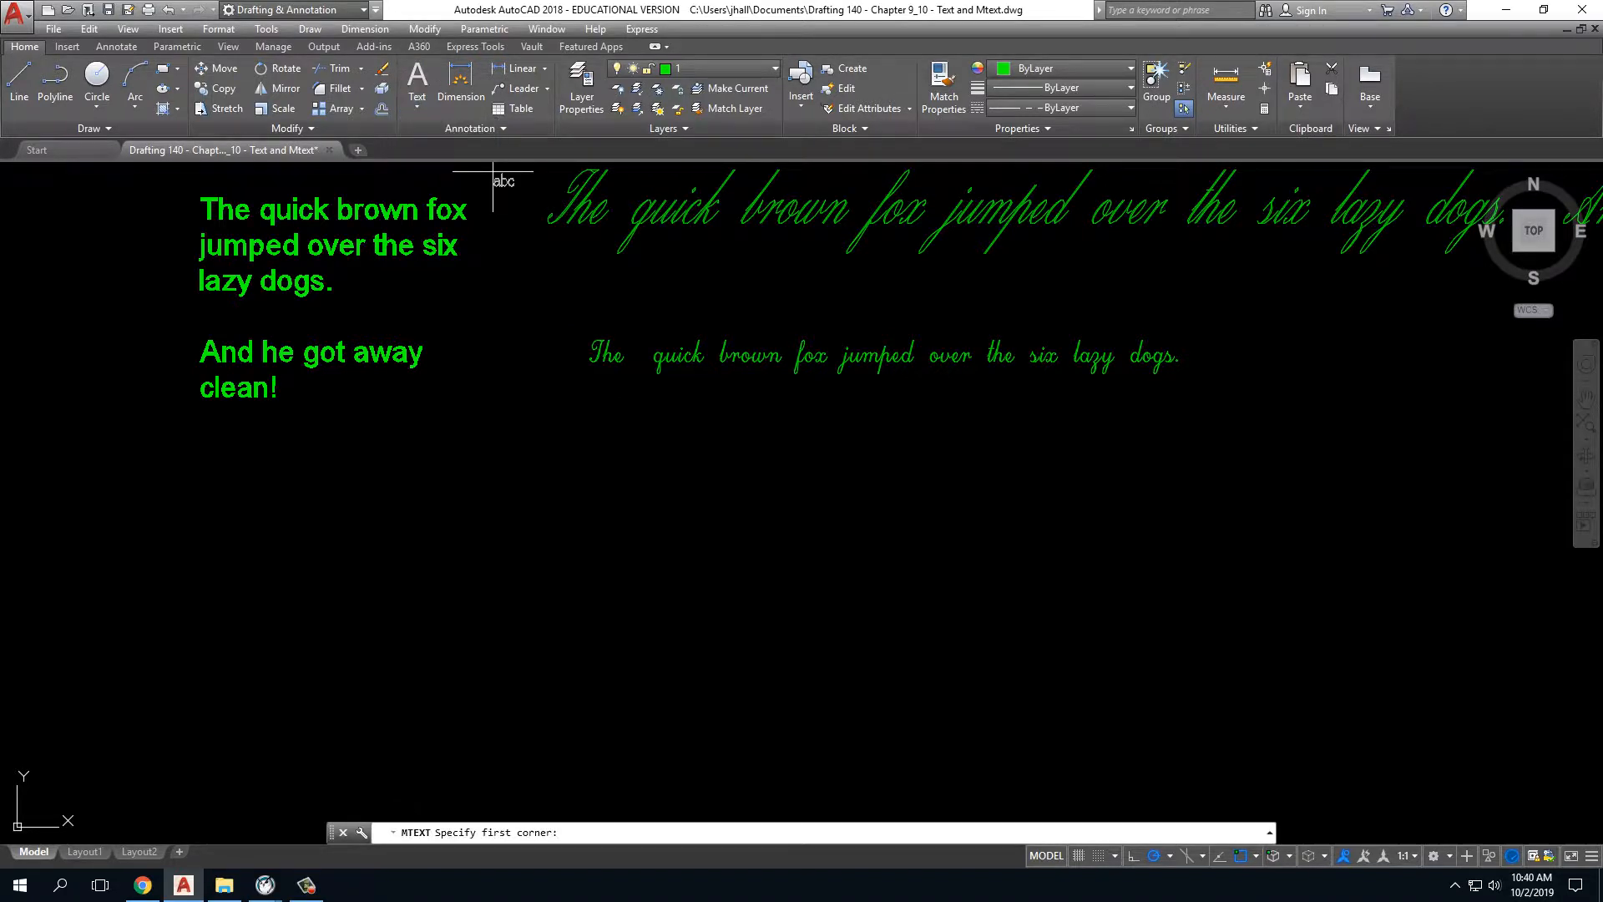
{"action": "left_click", "coordinate": [594, 448]}
{"action": "left_click", "coordinate": [1376, 580]}
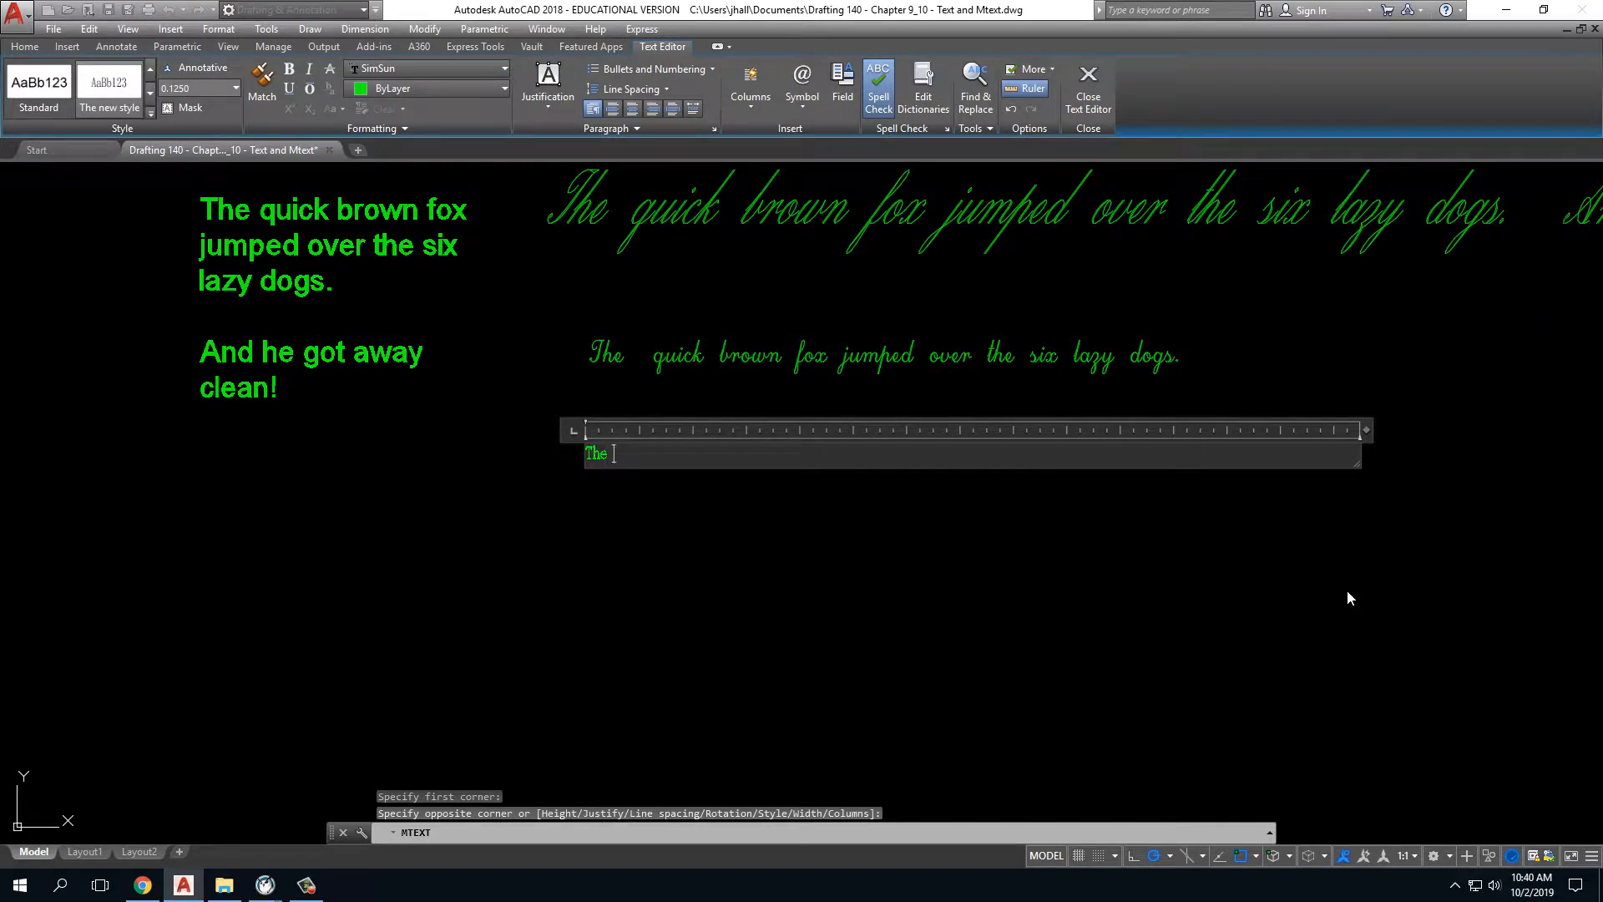
{"action": "type", "text": "The quick bro"}
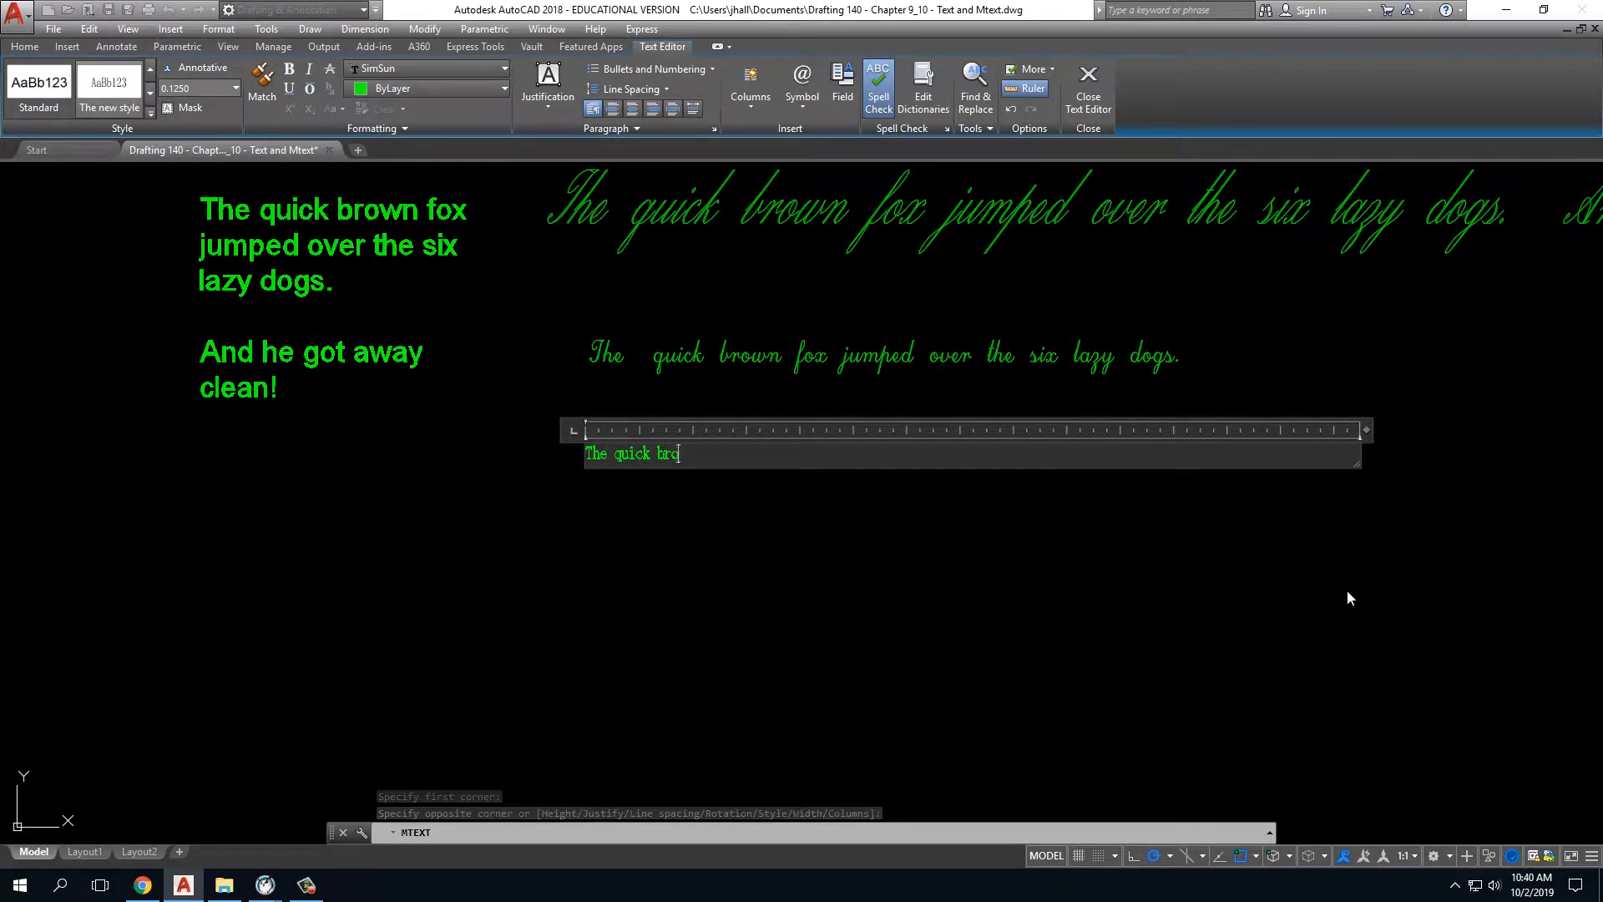
{"action": "type", "text": "wn fox jumped over the six lazy dogs"}
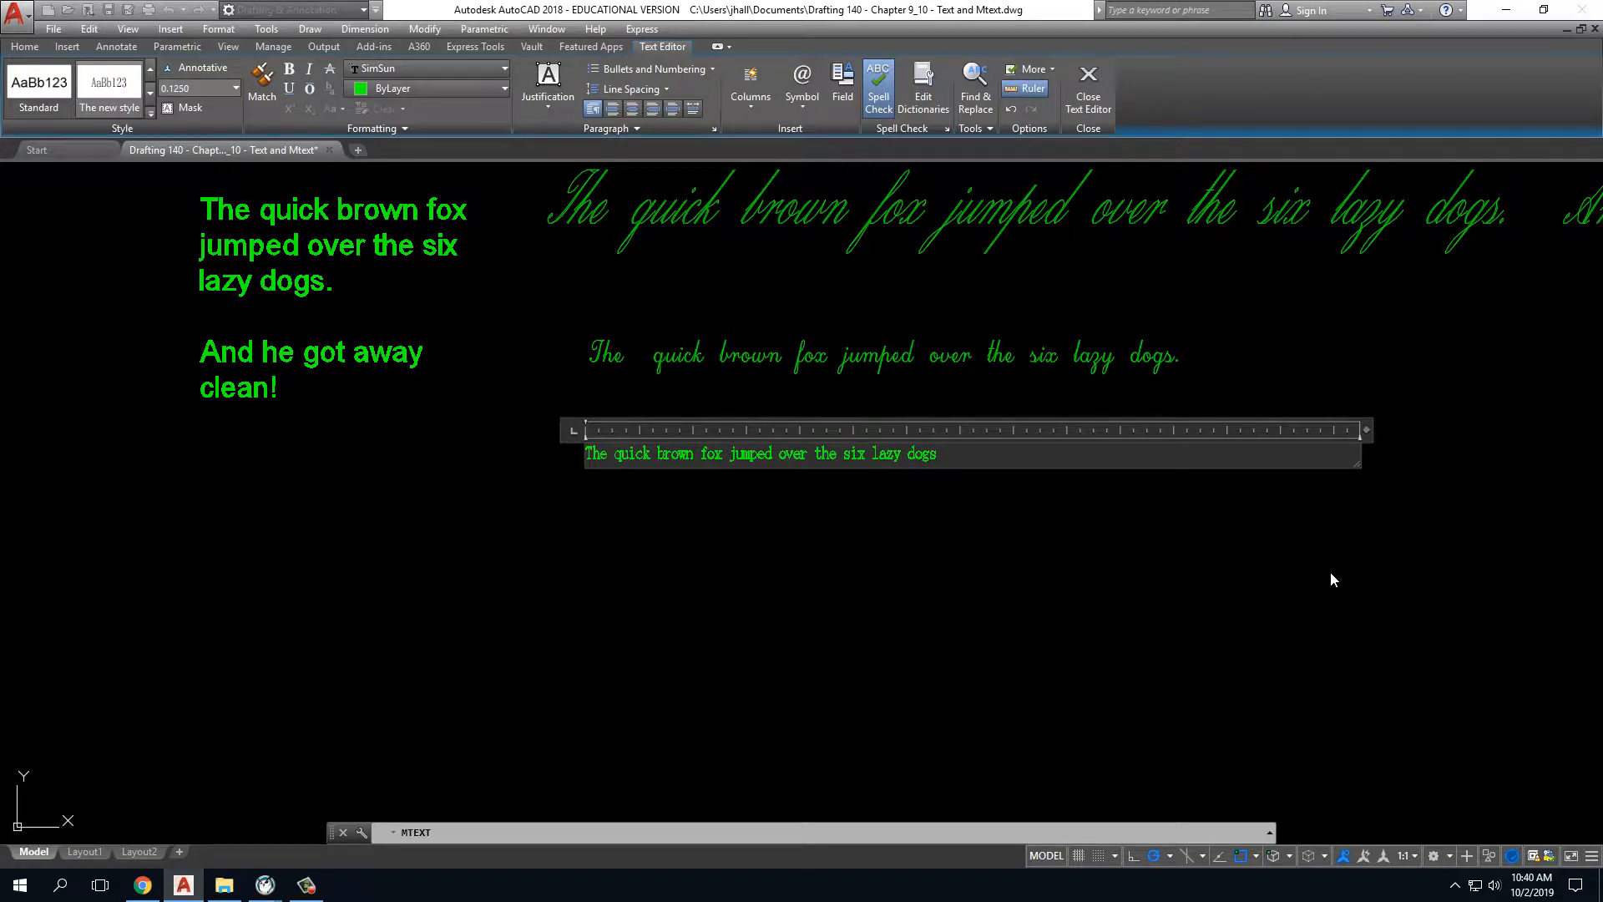
{"action": "type", "text": "."}
{"action": "left_click", "coordinate": [1080, 592]}
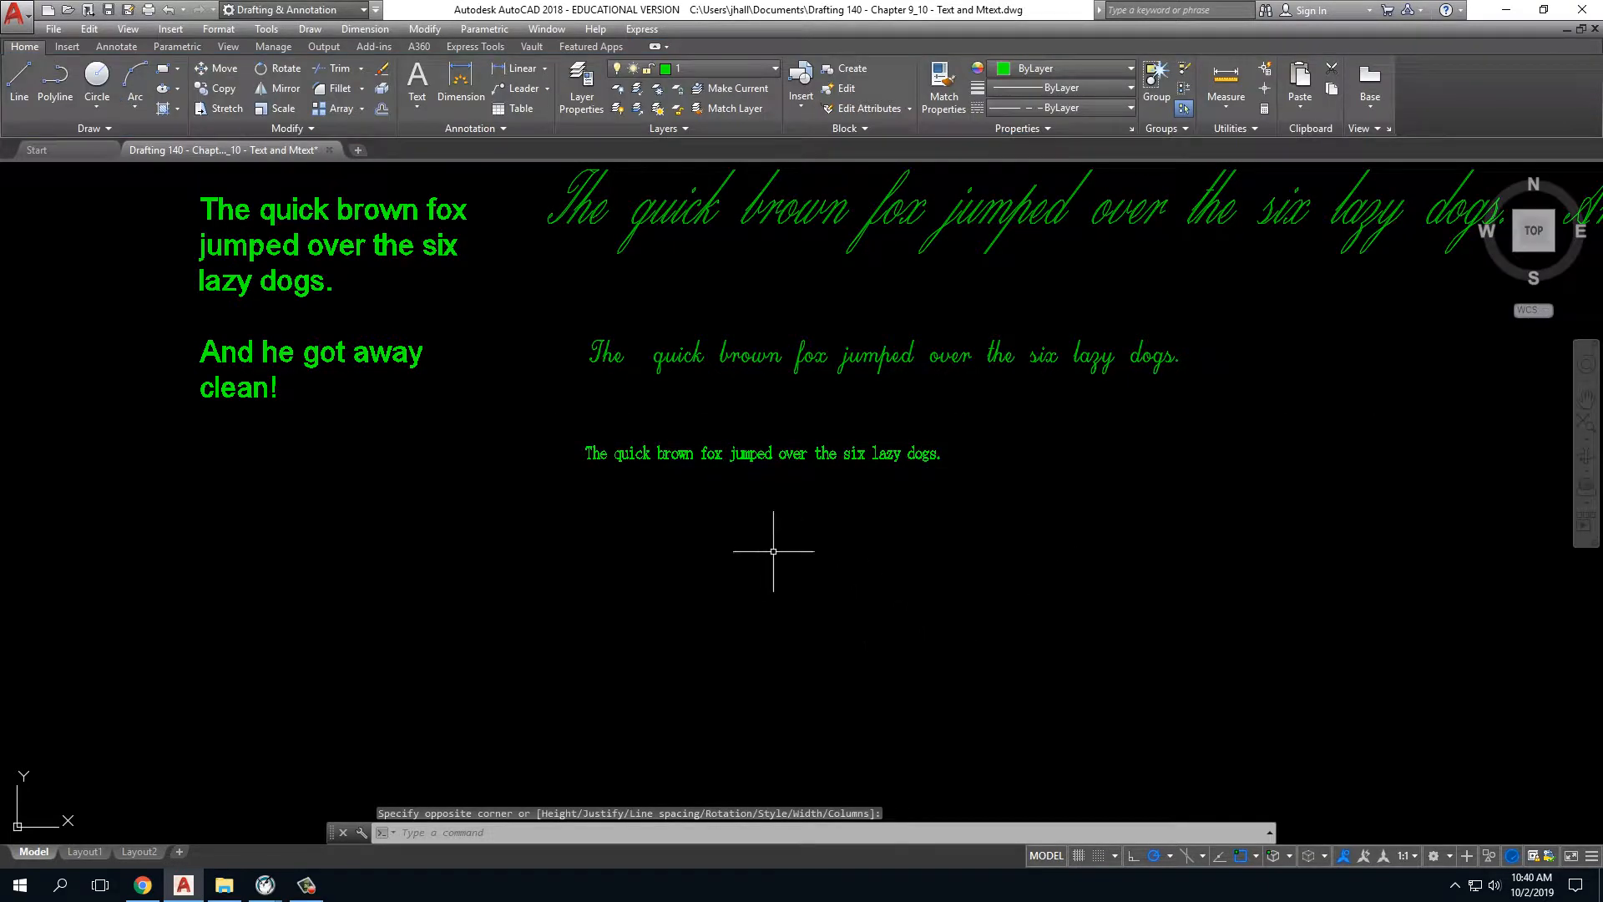
Change the height of the whole SimSun sentence to 1.
{"action": "scroll", "coordinate": [718, 422], "scroll_direction": "up", "scroll_amount": 2}
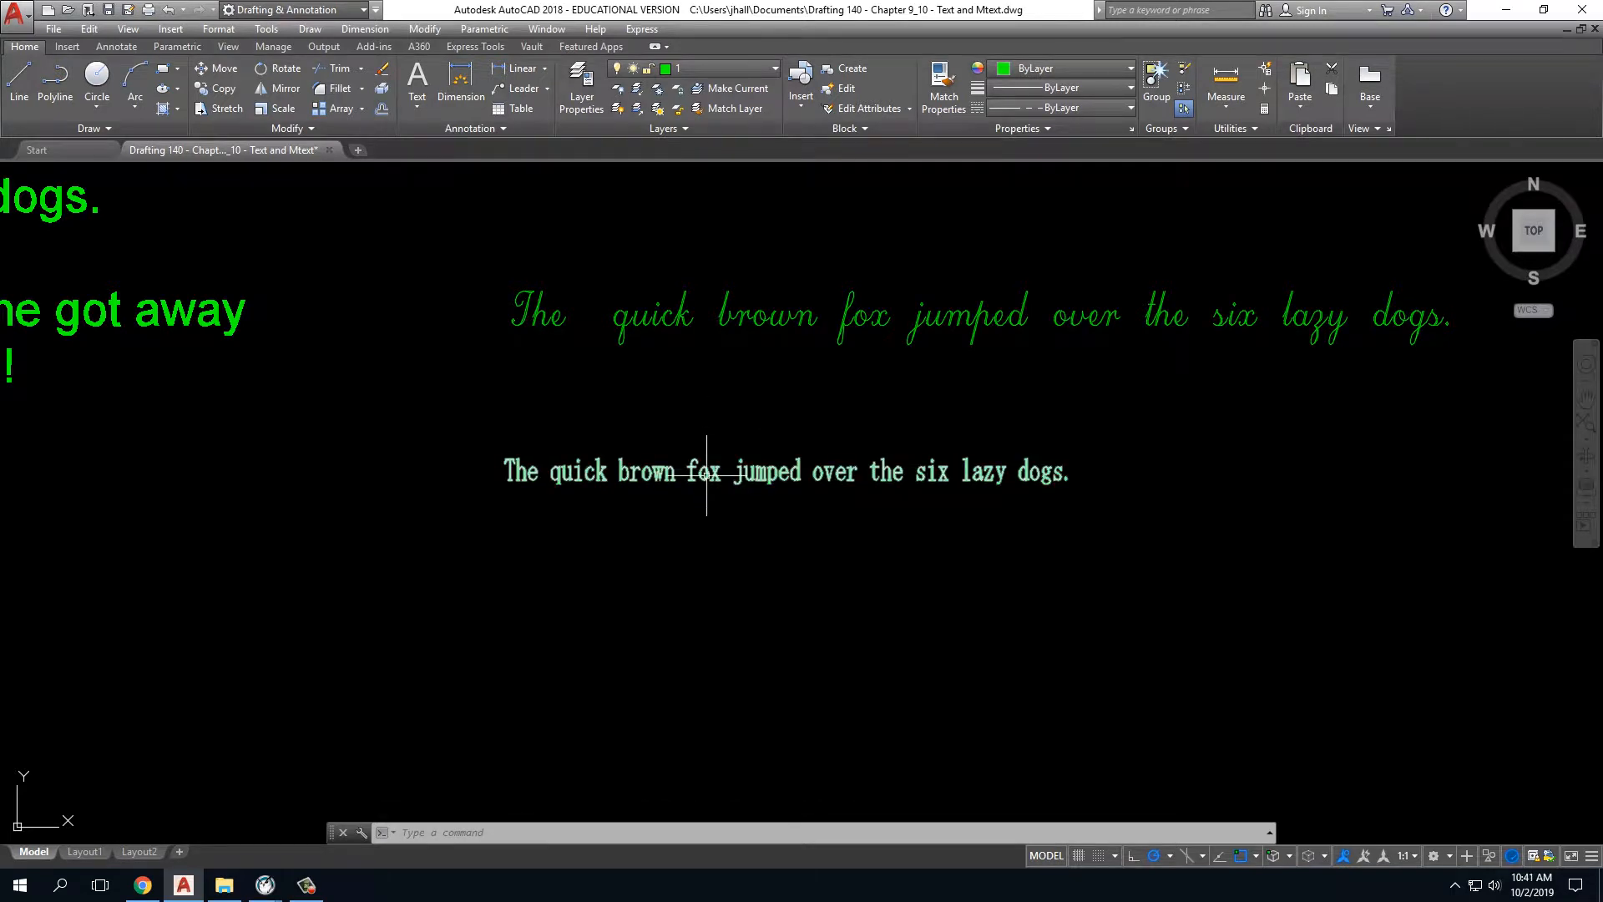
{"action": "double_click", "coordinate": [706, 474]}
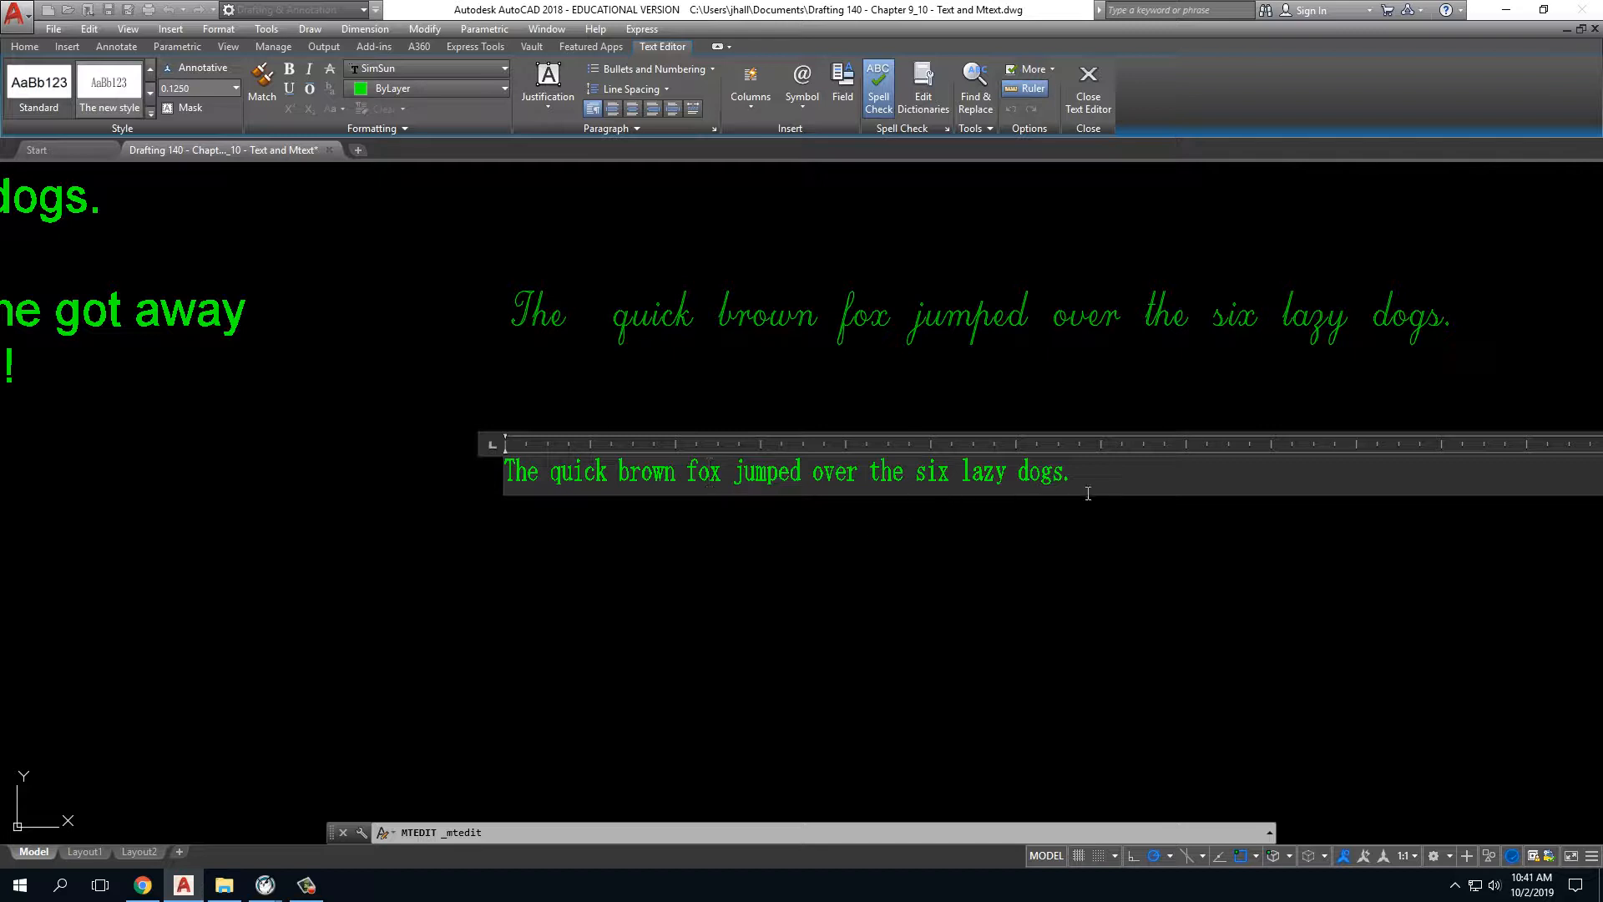
{"action": "left_click_drag", "start_coordinate": [1096, 483], "coordinate": [248, 496]}
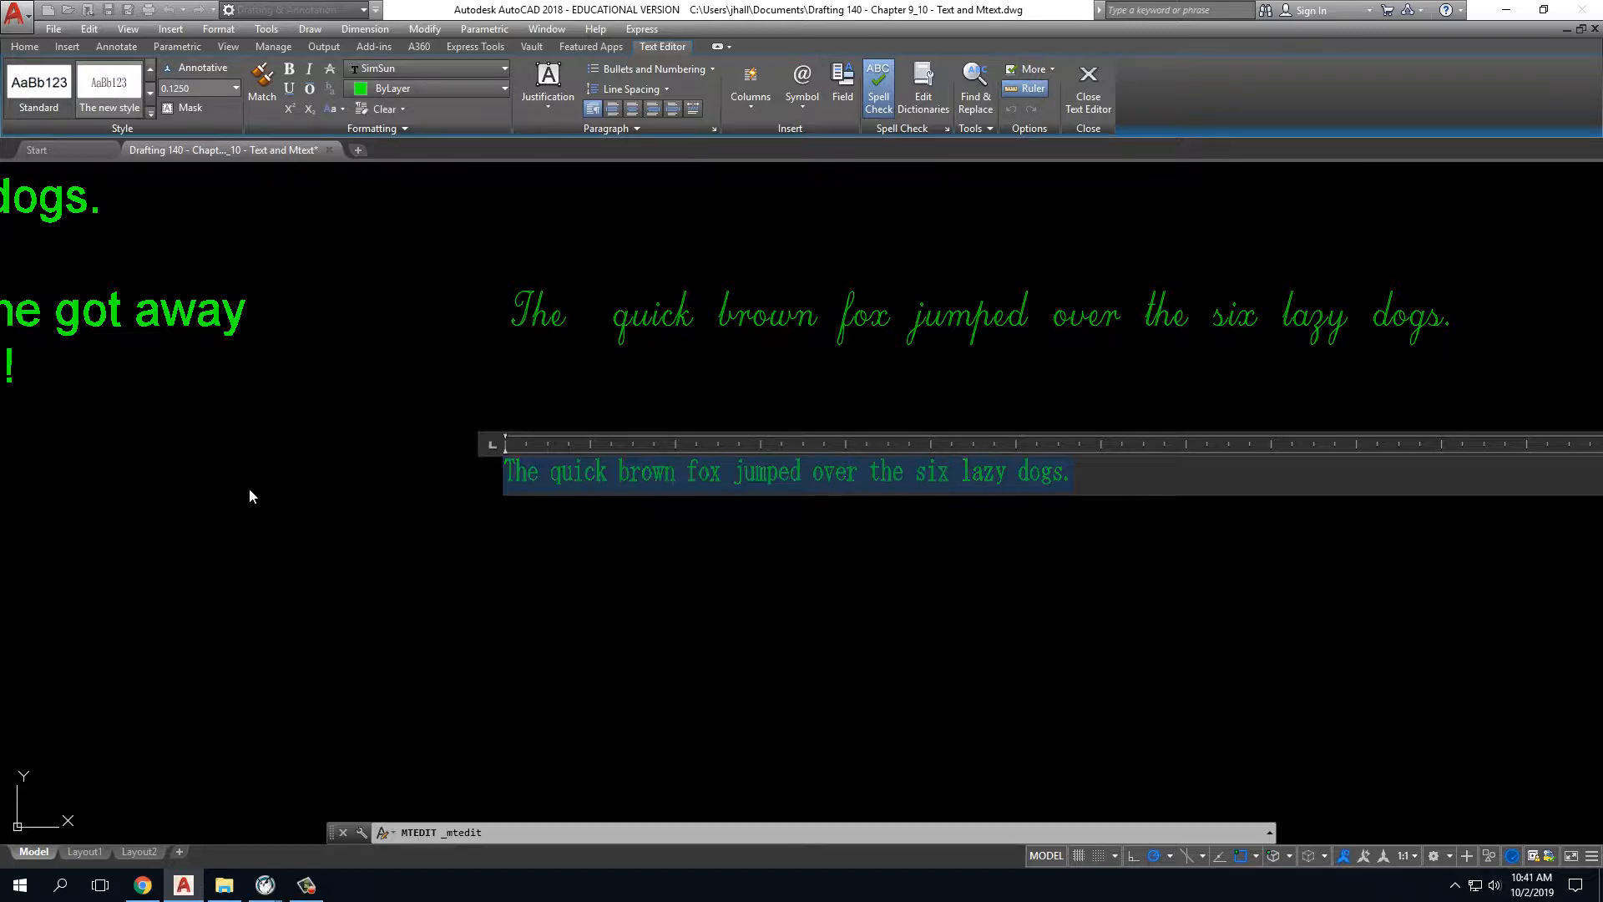
{"action": "left_click", "coordinate": [237, 88]}
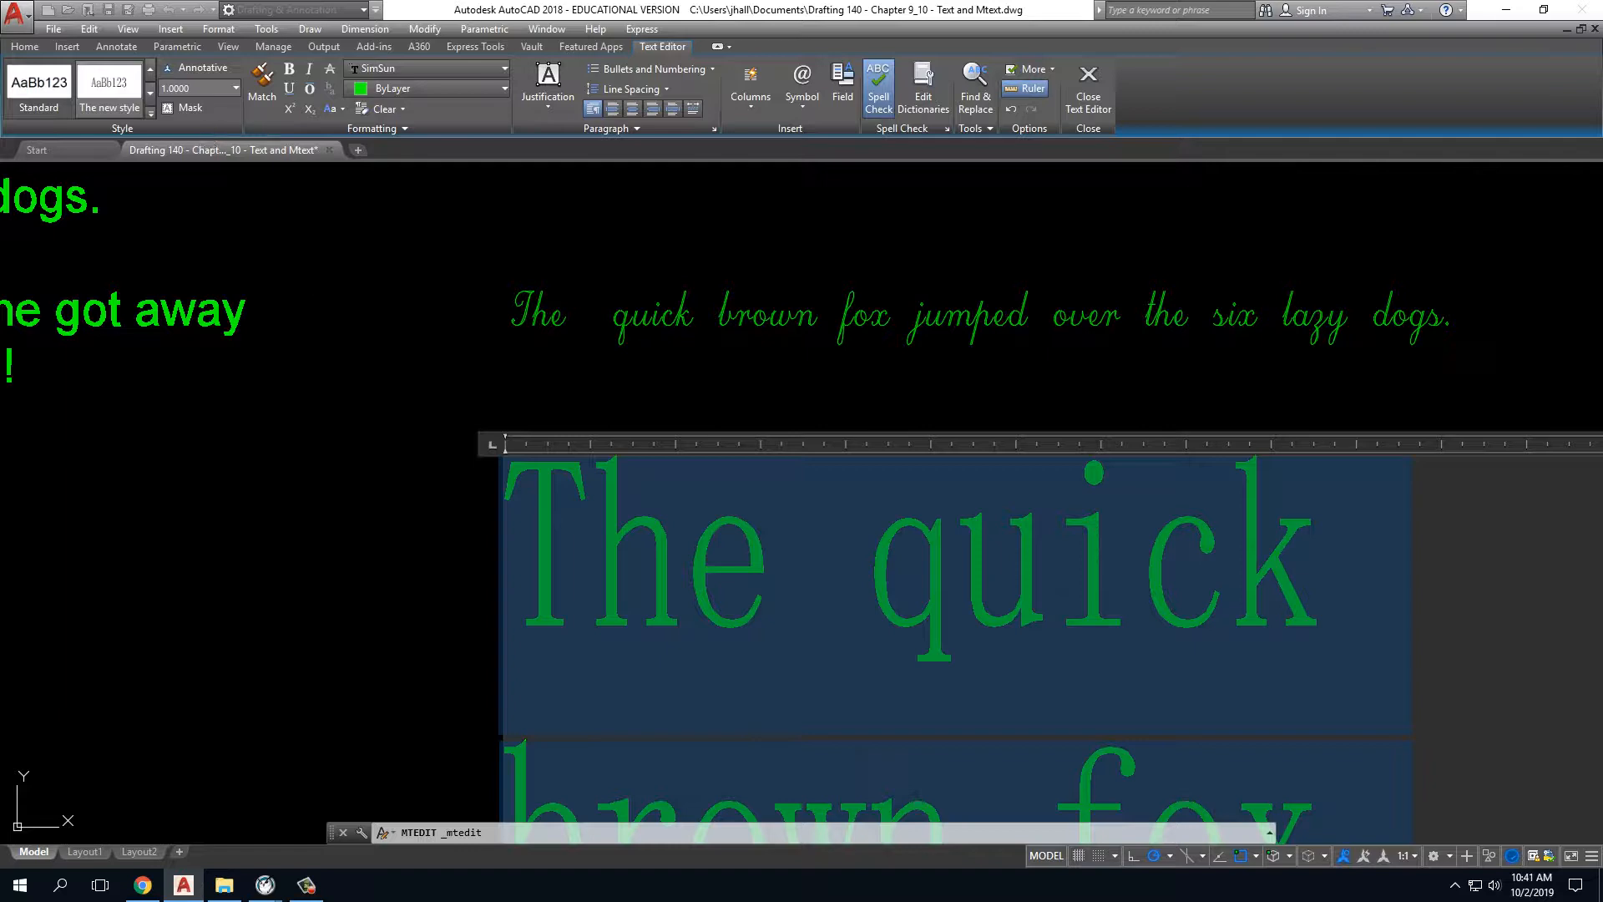
{"action": "left_click", "coordinate": [382, 421]}
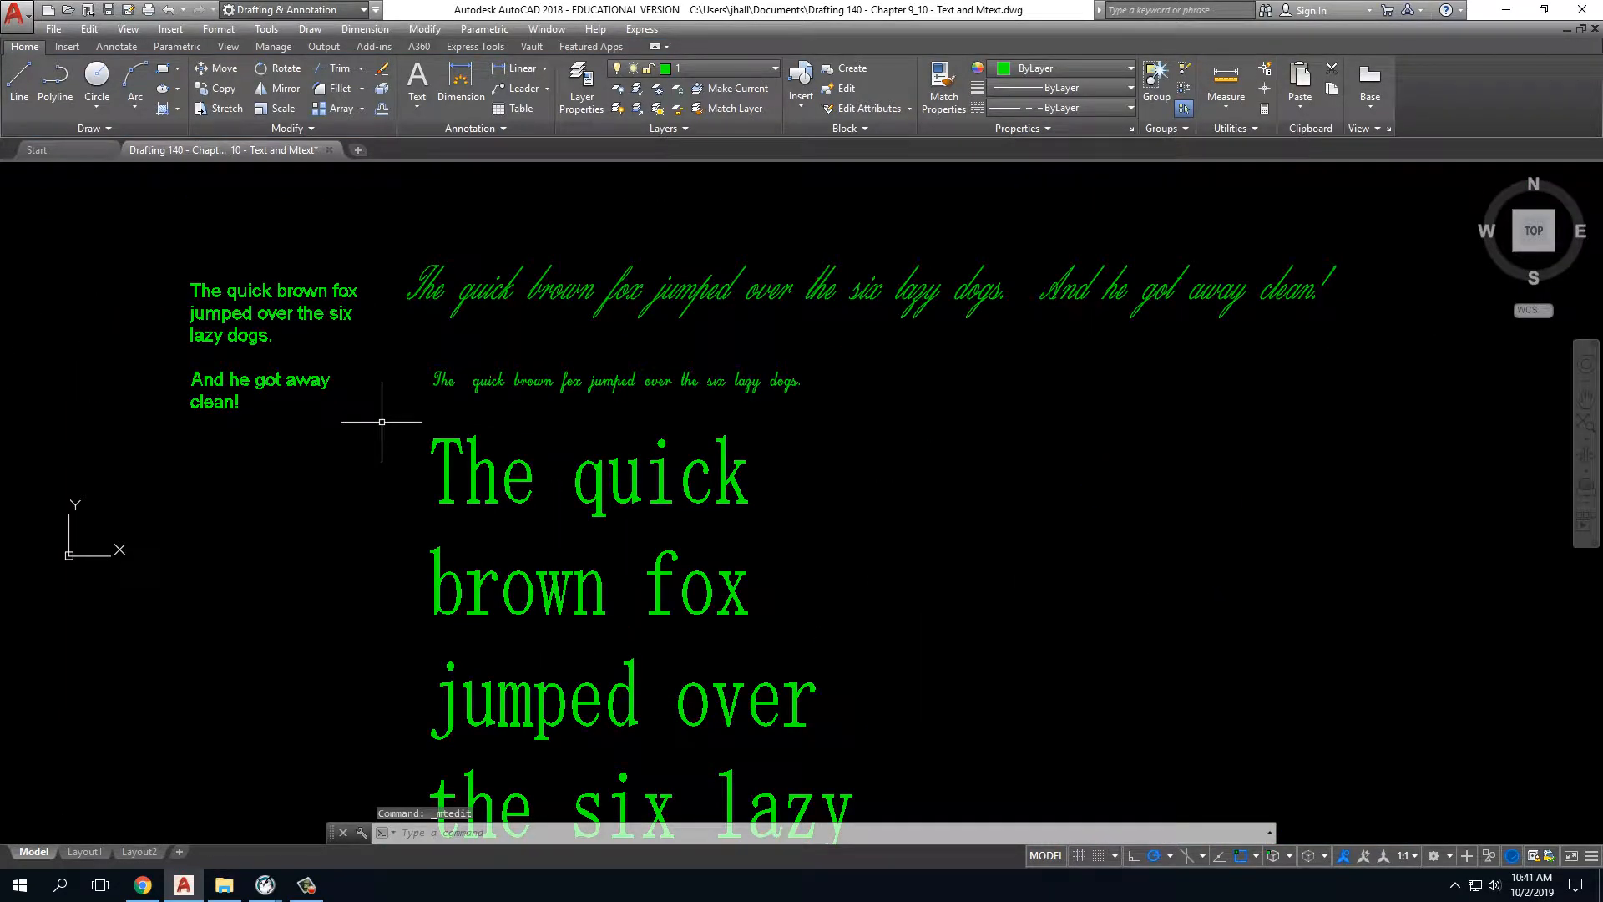
Make Standard the current text style.
{"action": "type", "text": "st"}
{"action": "key", "text": "Return"}
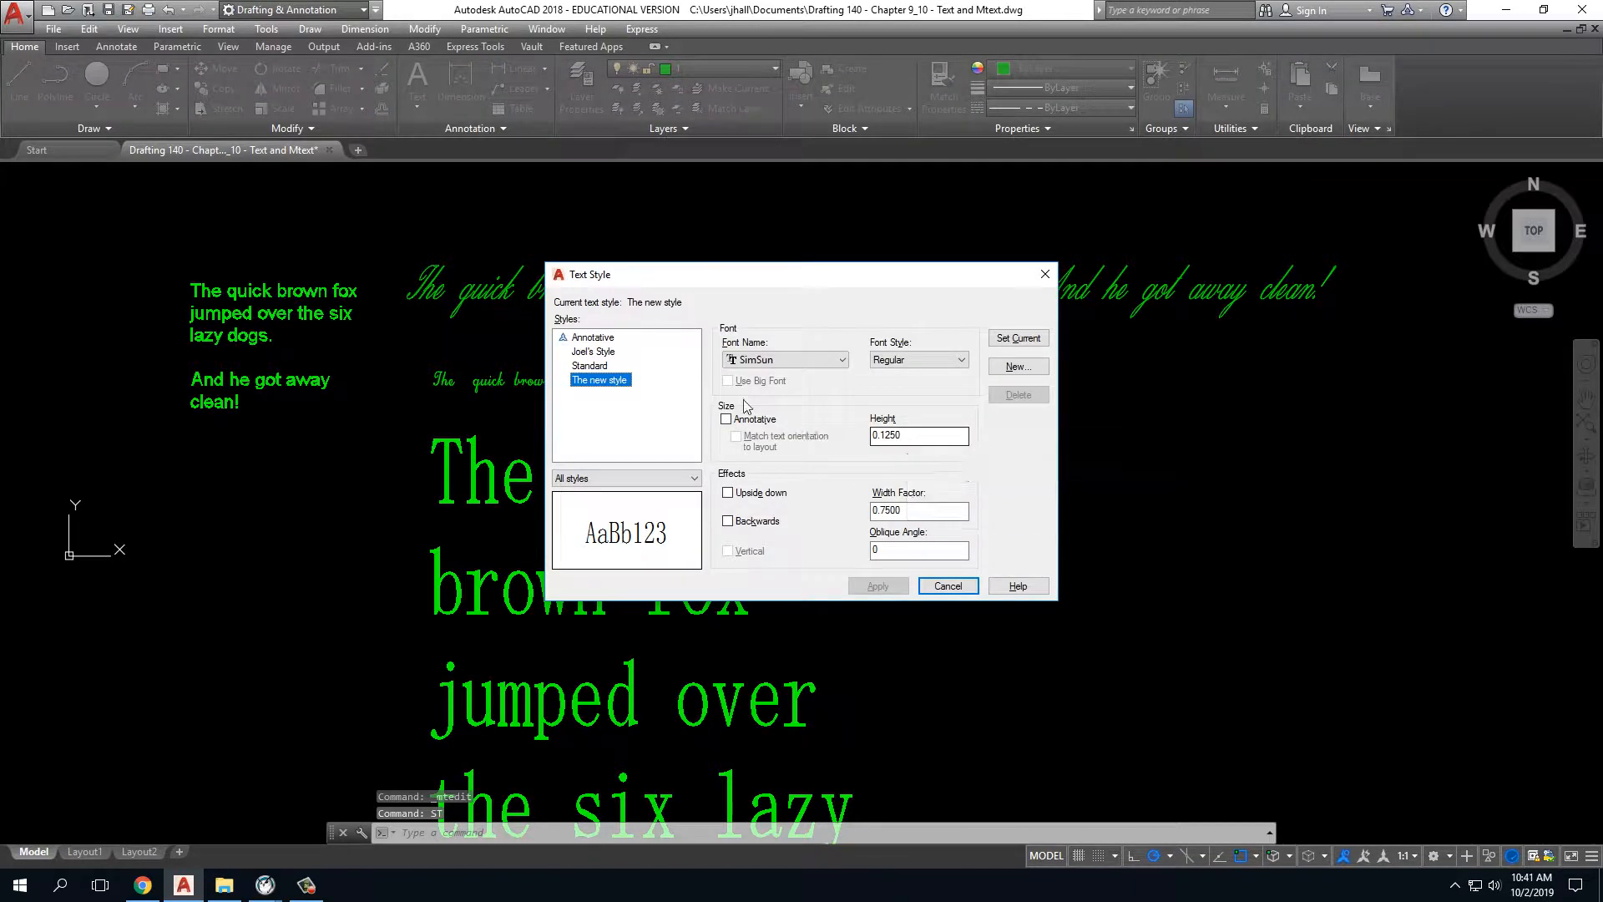
{"action": "double_click", "coordinate": [590, 366]}
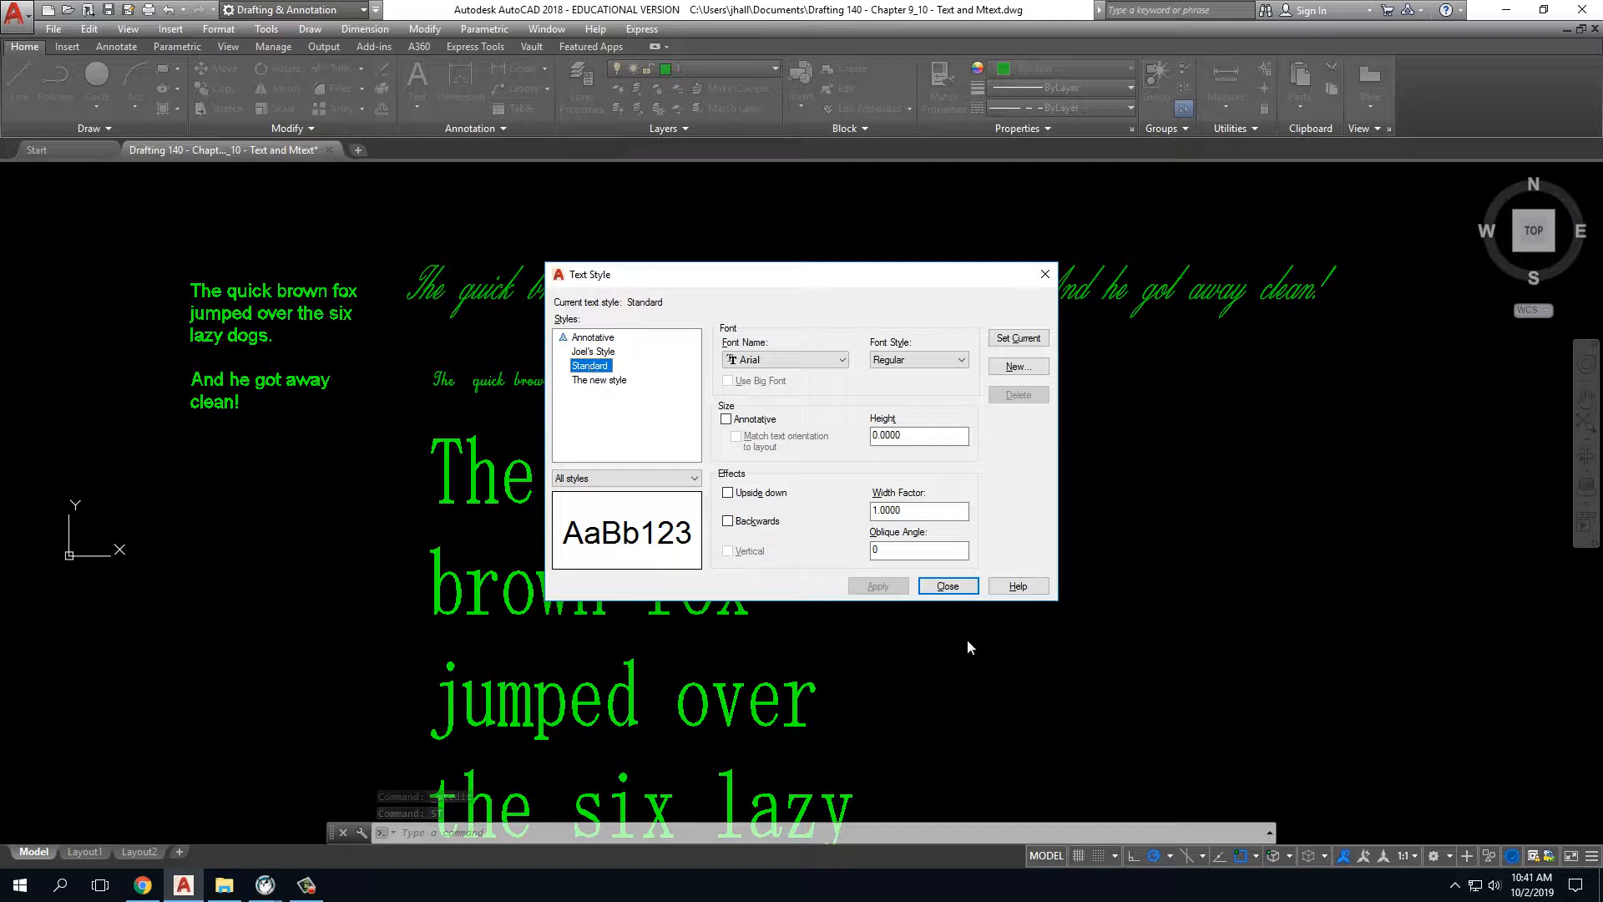
{"action": "left_click", "coordinate": [946, 586]}
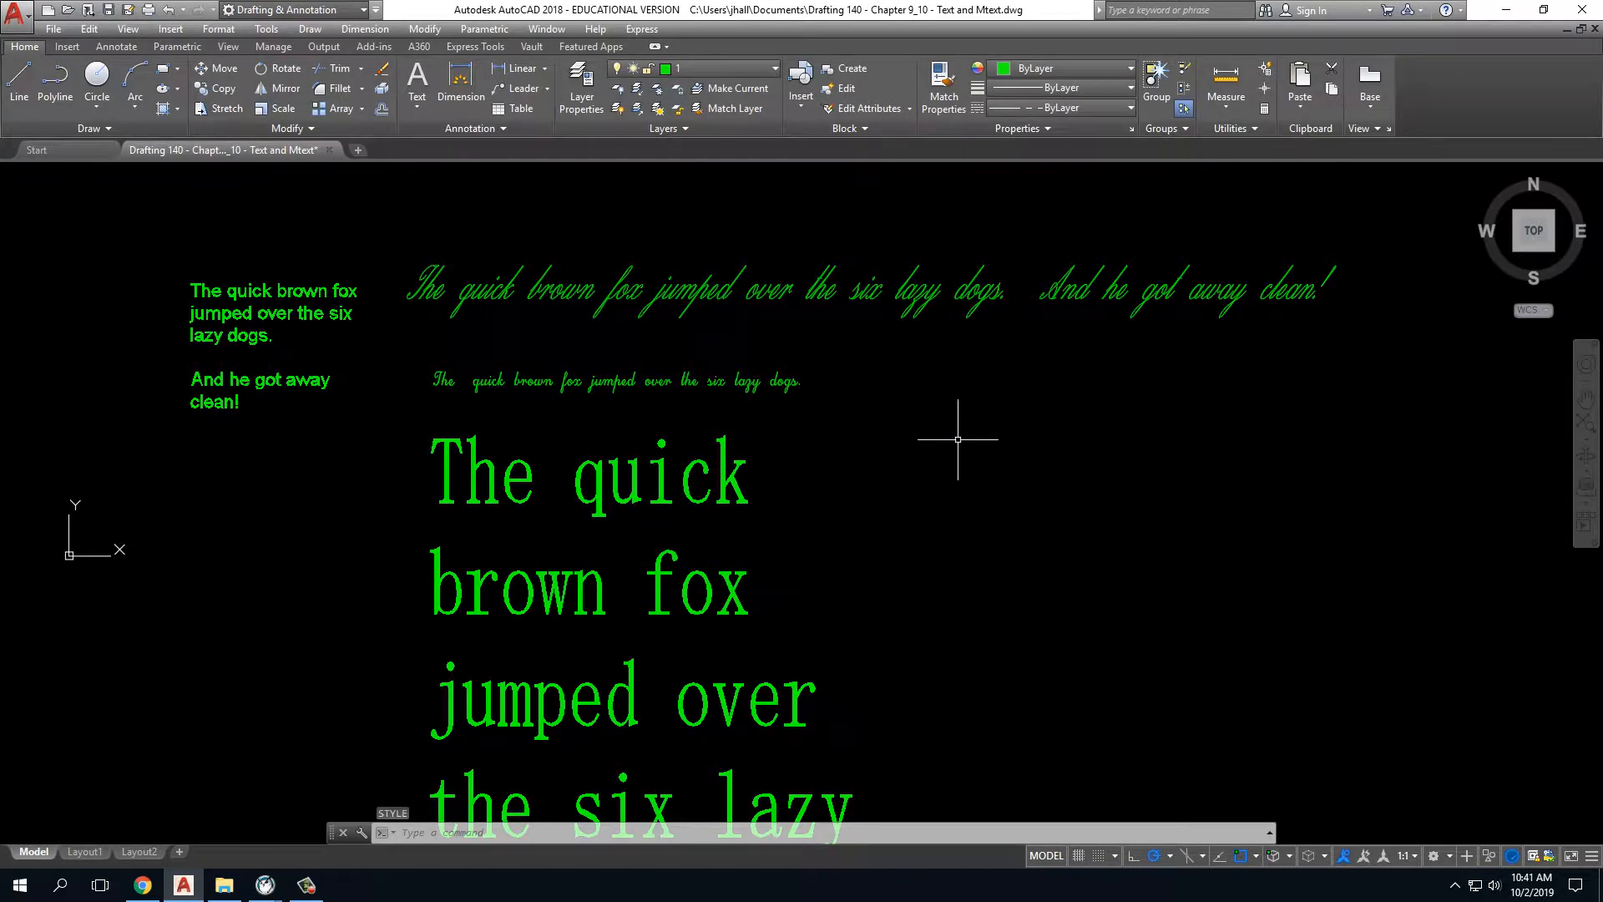
Add multiline text reading "dfsggfdg" to the right of the enlarged SimSun sentence.
{"action": "left_click", "coordinate": [417, 104]}
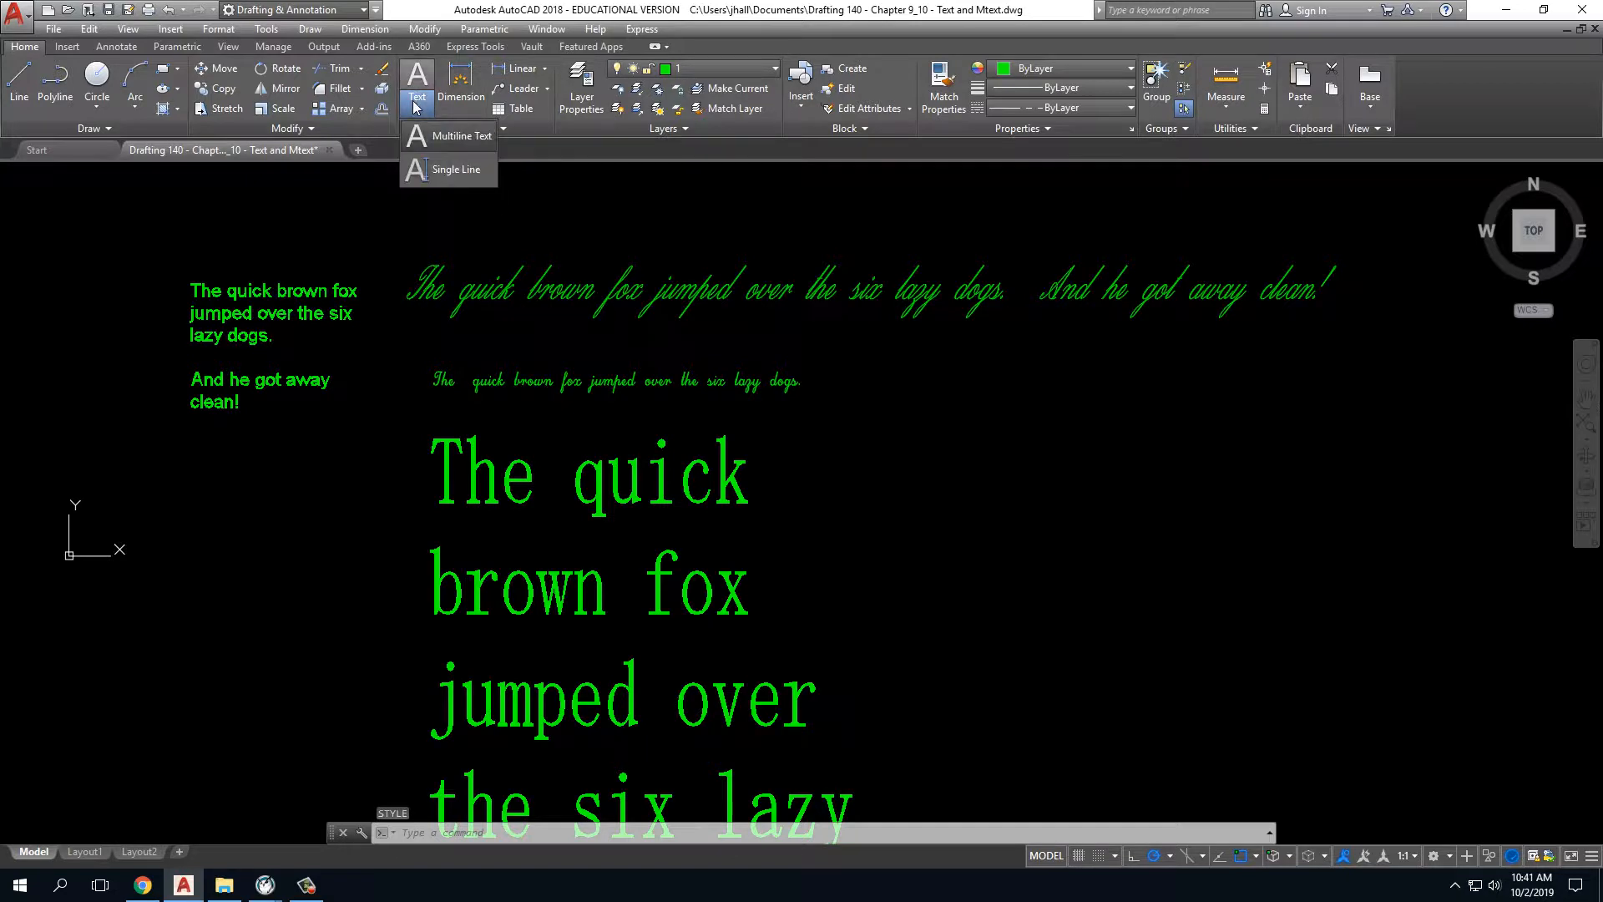
{"action": "left_click", "coordinate": [430, 140]}
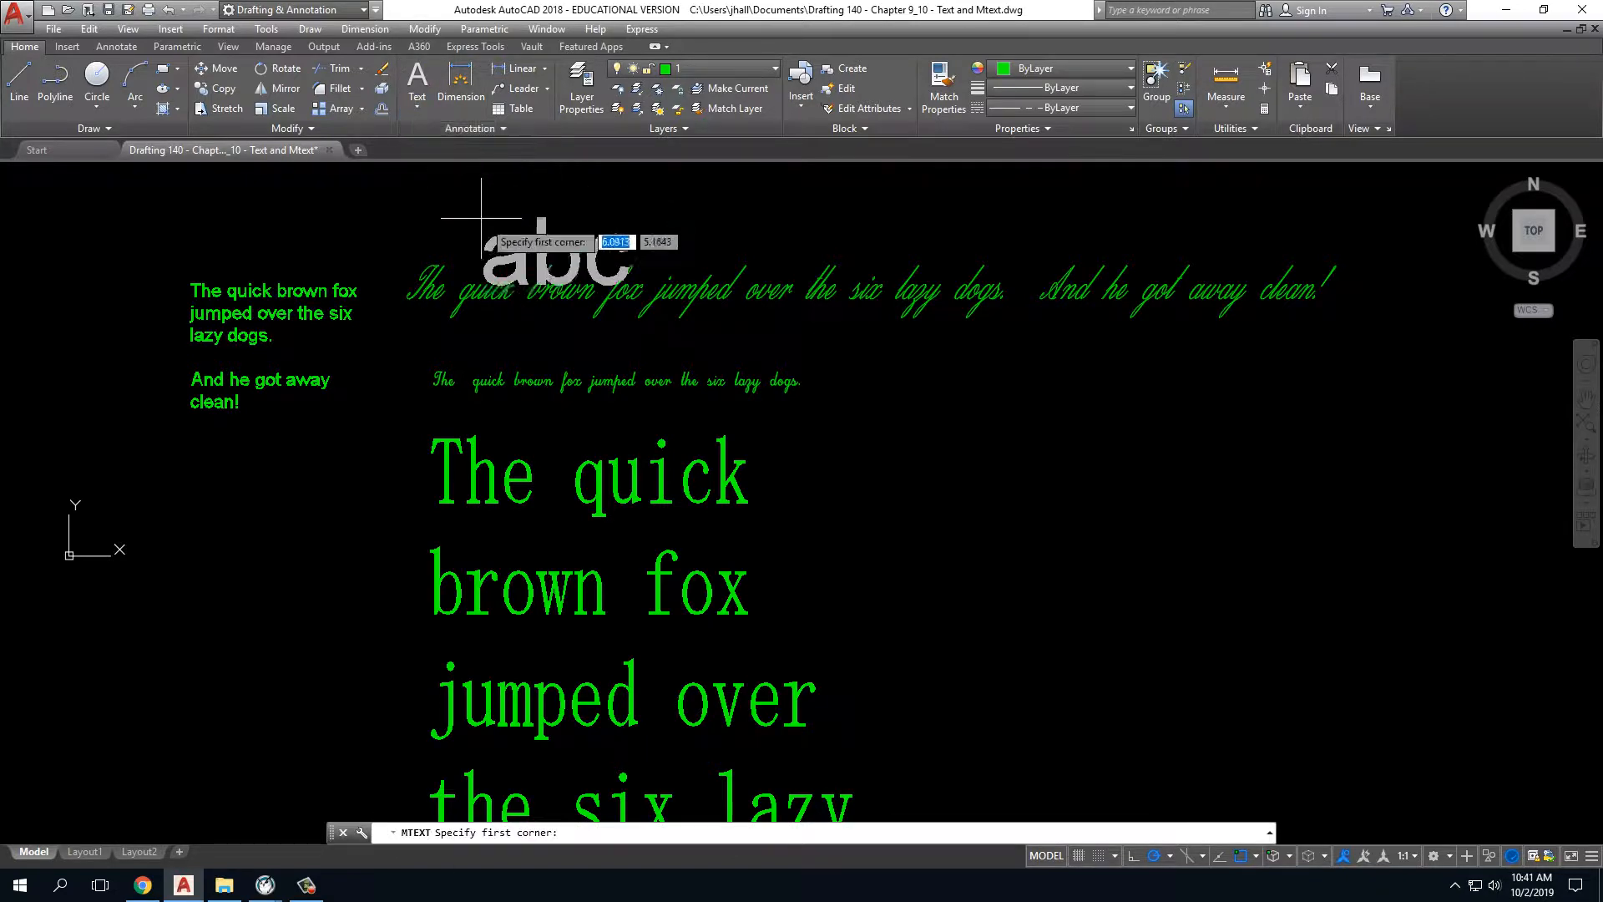
{"action": "left_click", "coordinate": [948, 428]}
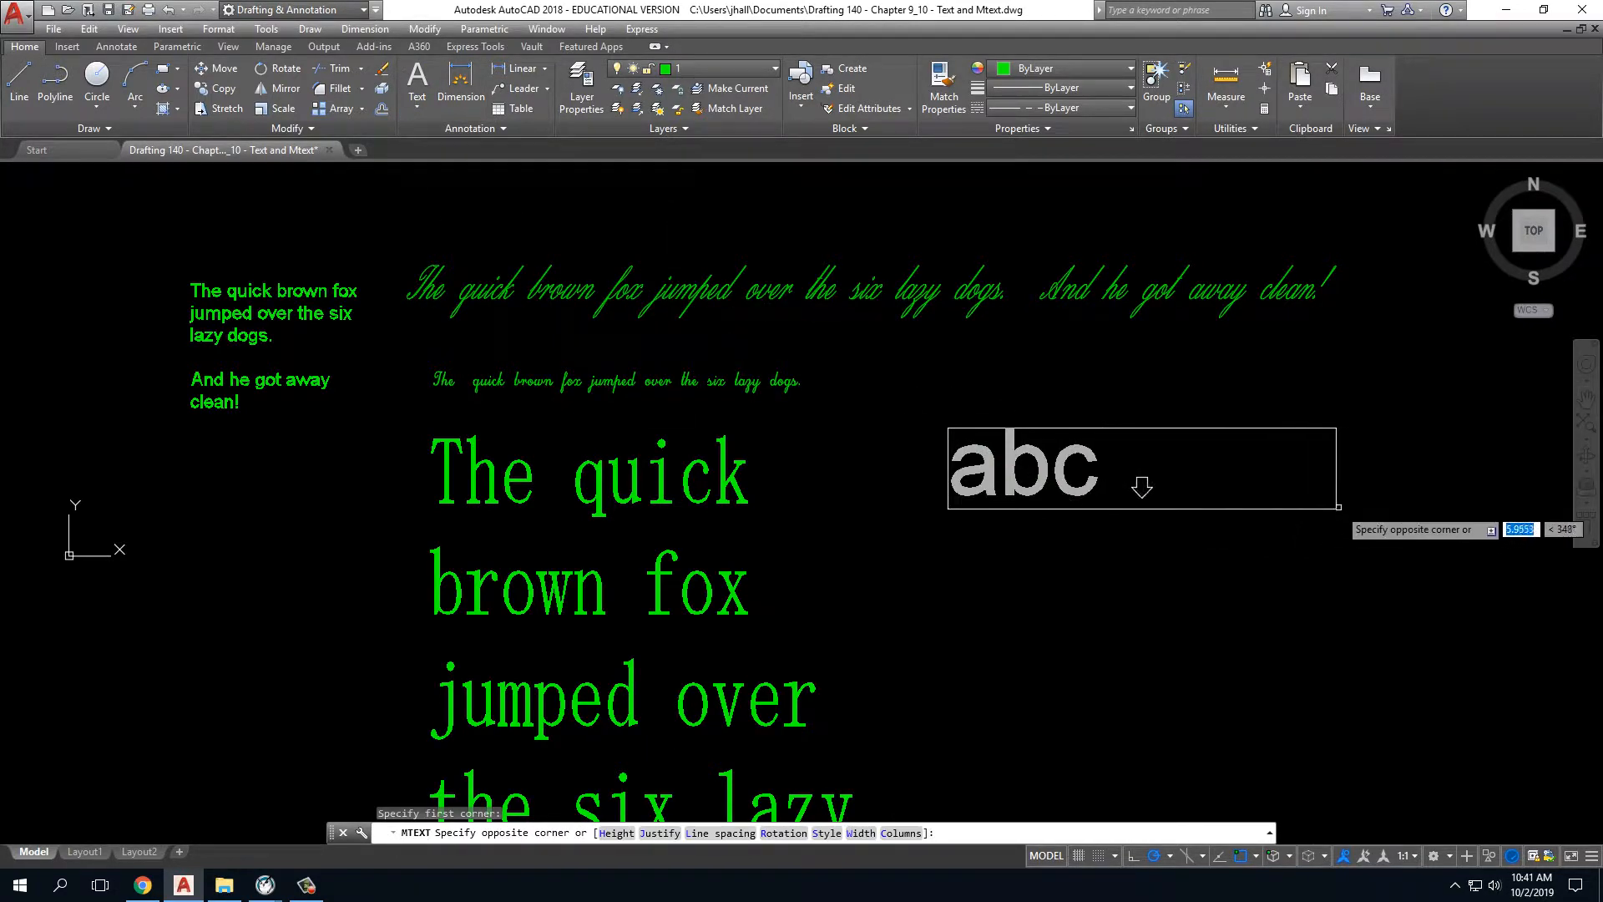
{"action": "left_click", "coordinate": [1461, 491]}
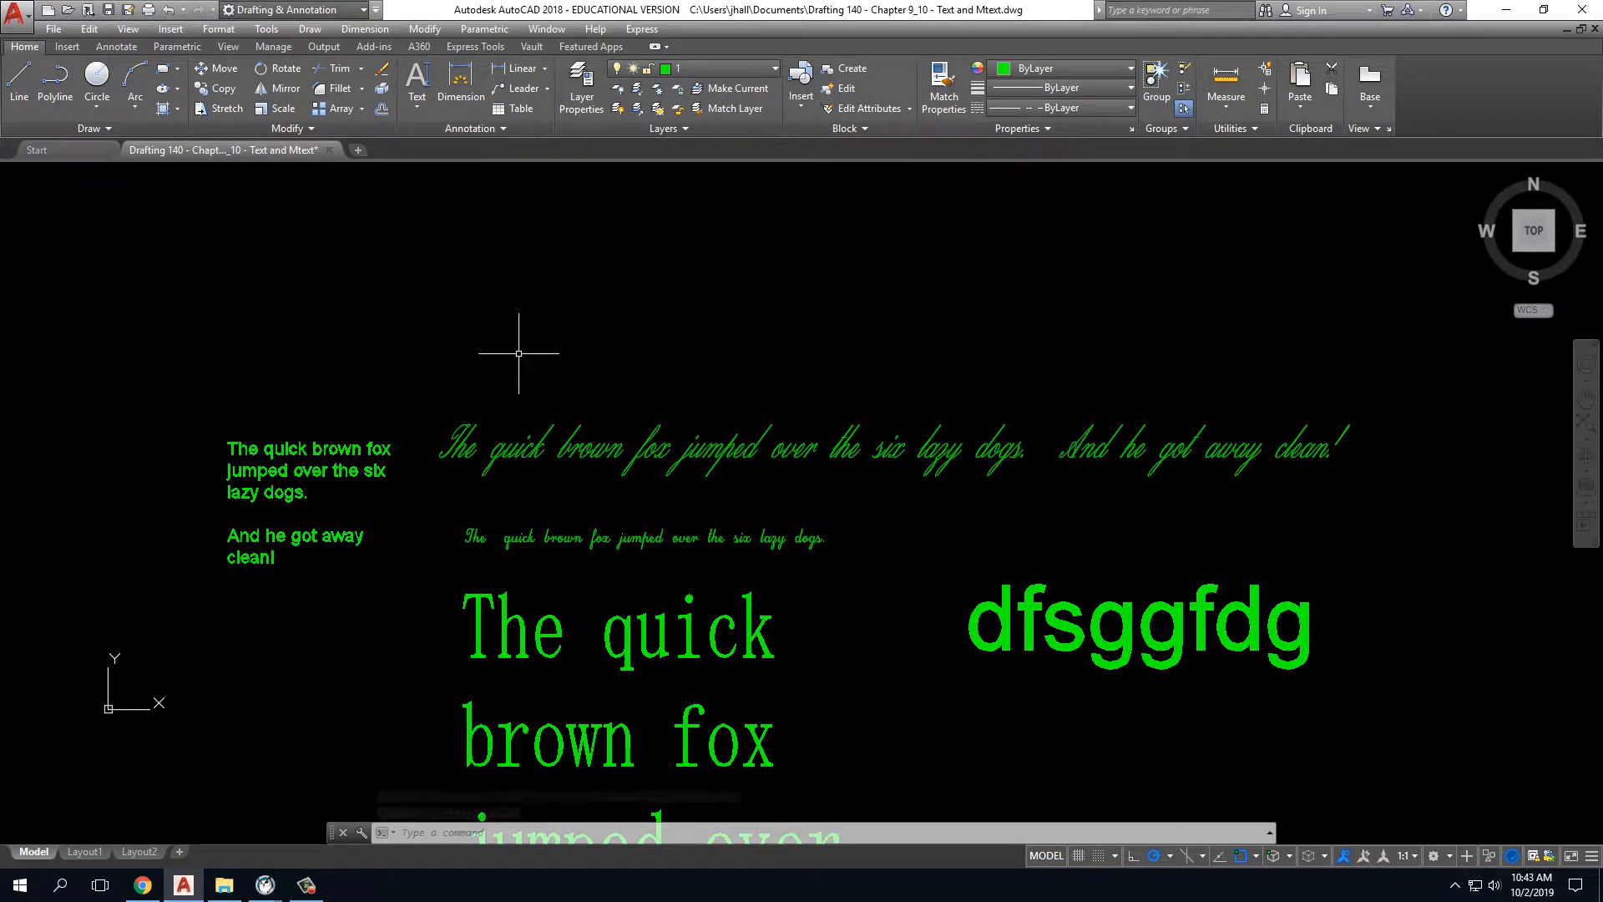
Set "The new style" as the current text style.
{"action": "type", "text": "st"}
{"action": "key", "text": "Return"}
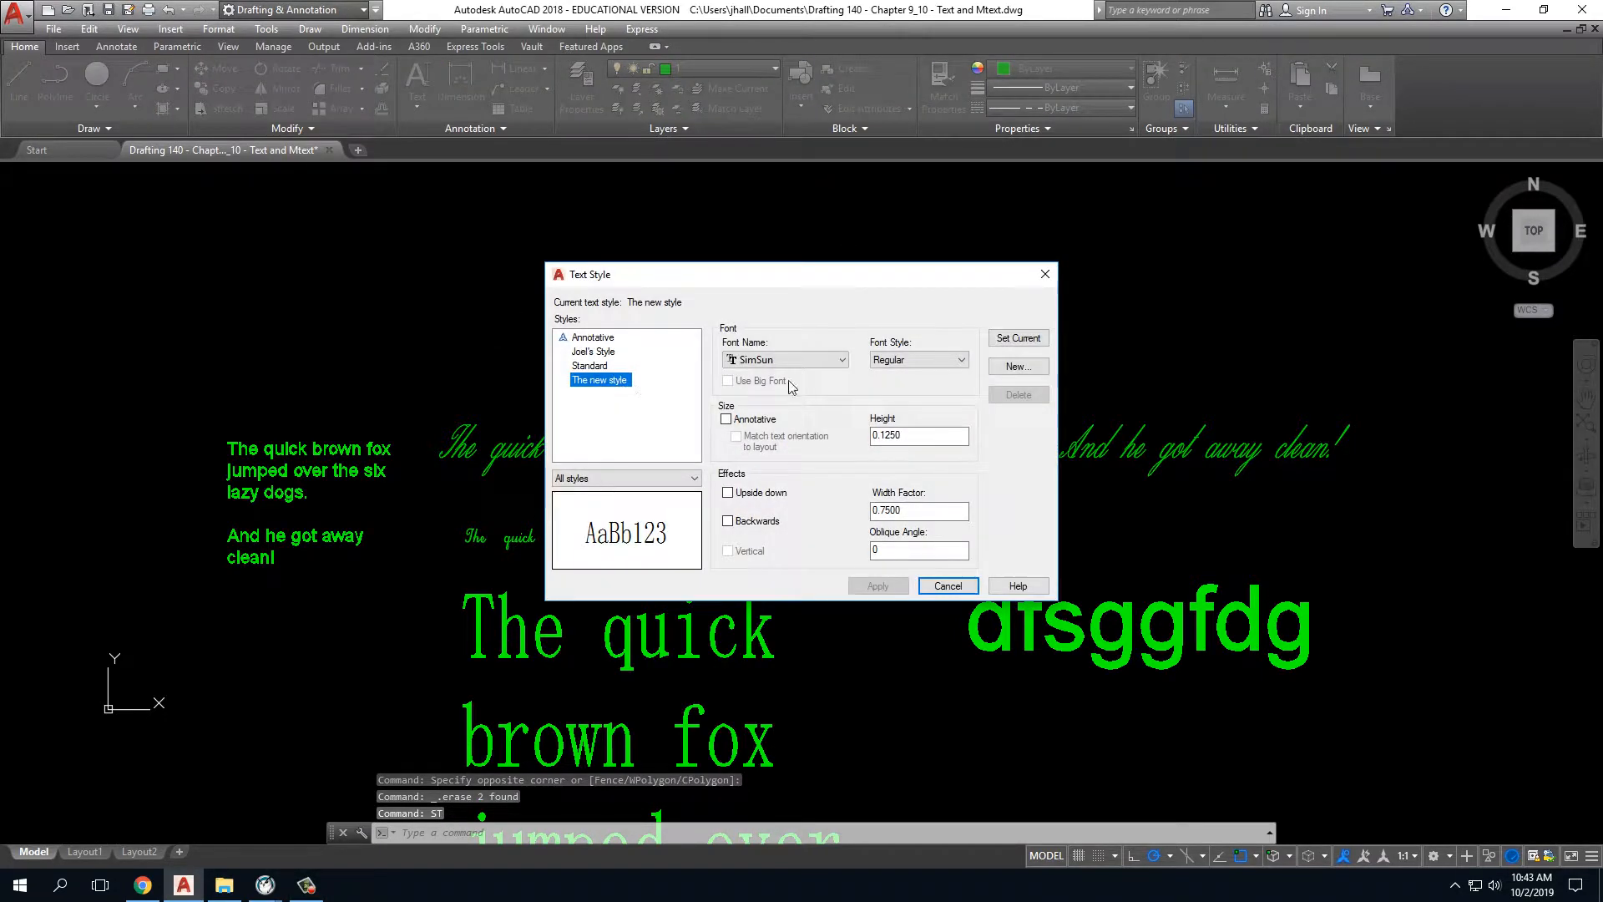
{"action": "left_click", "coordinate": [1040, 339]}
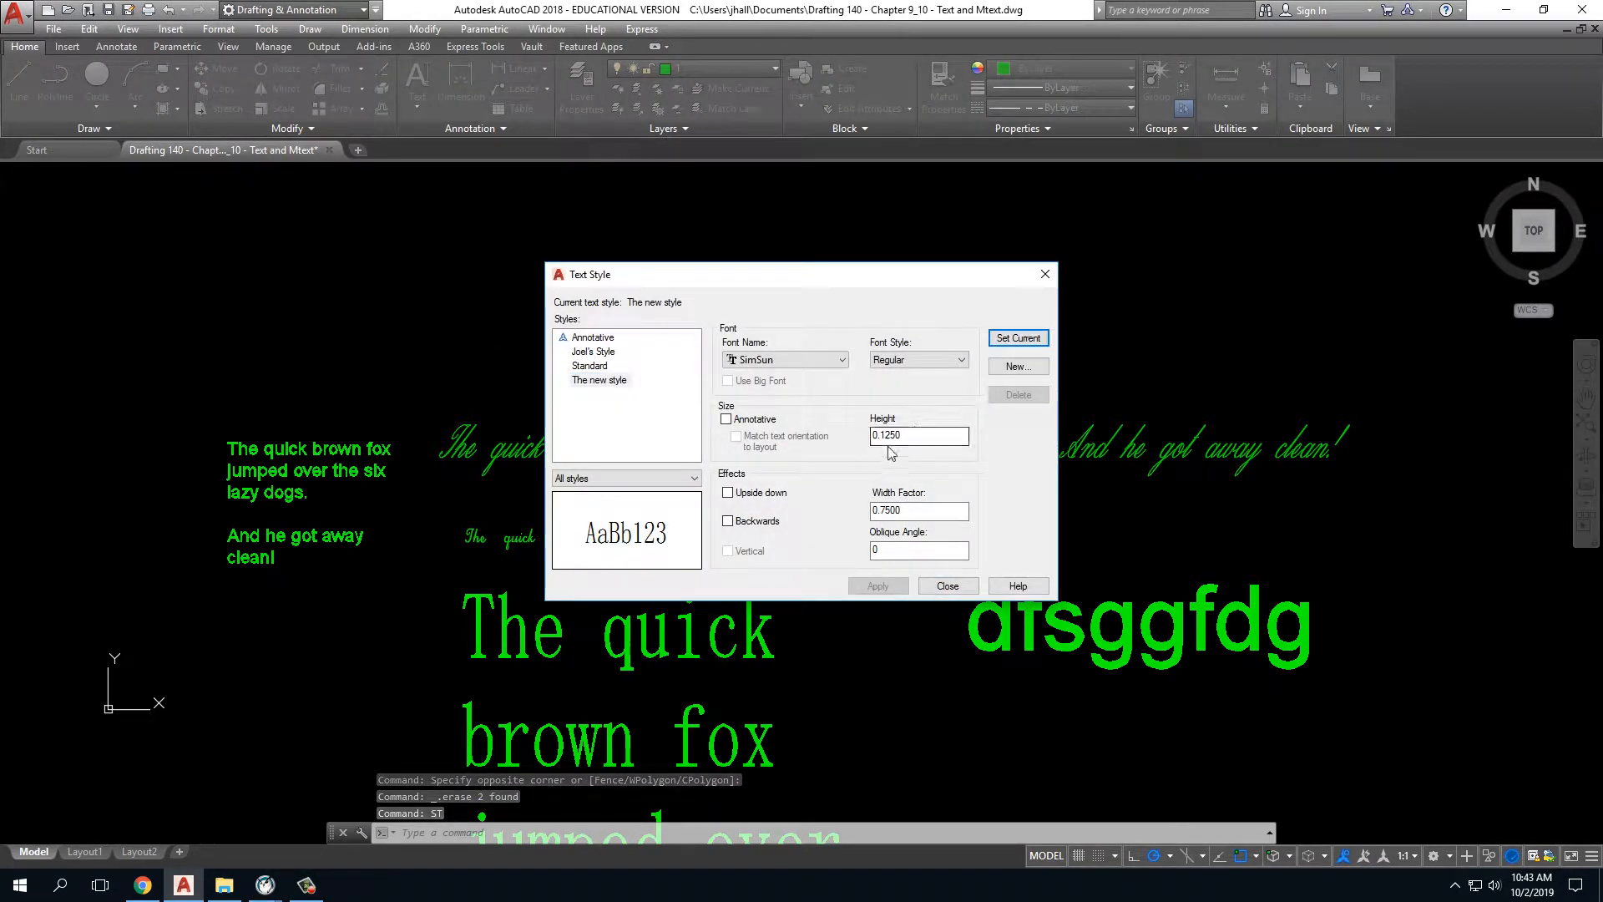
{"action": "left_click", "coordinate": [947, 586]}
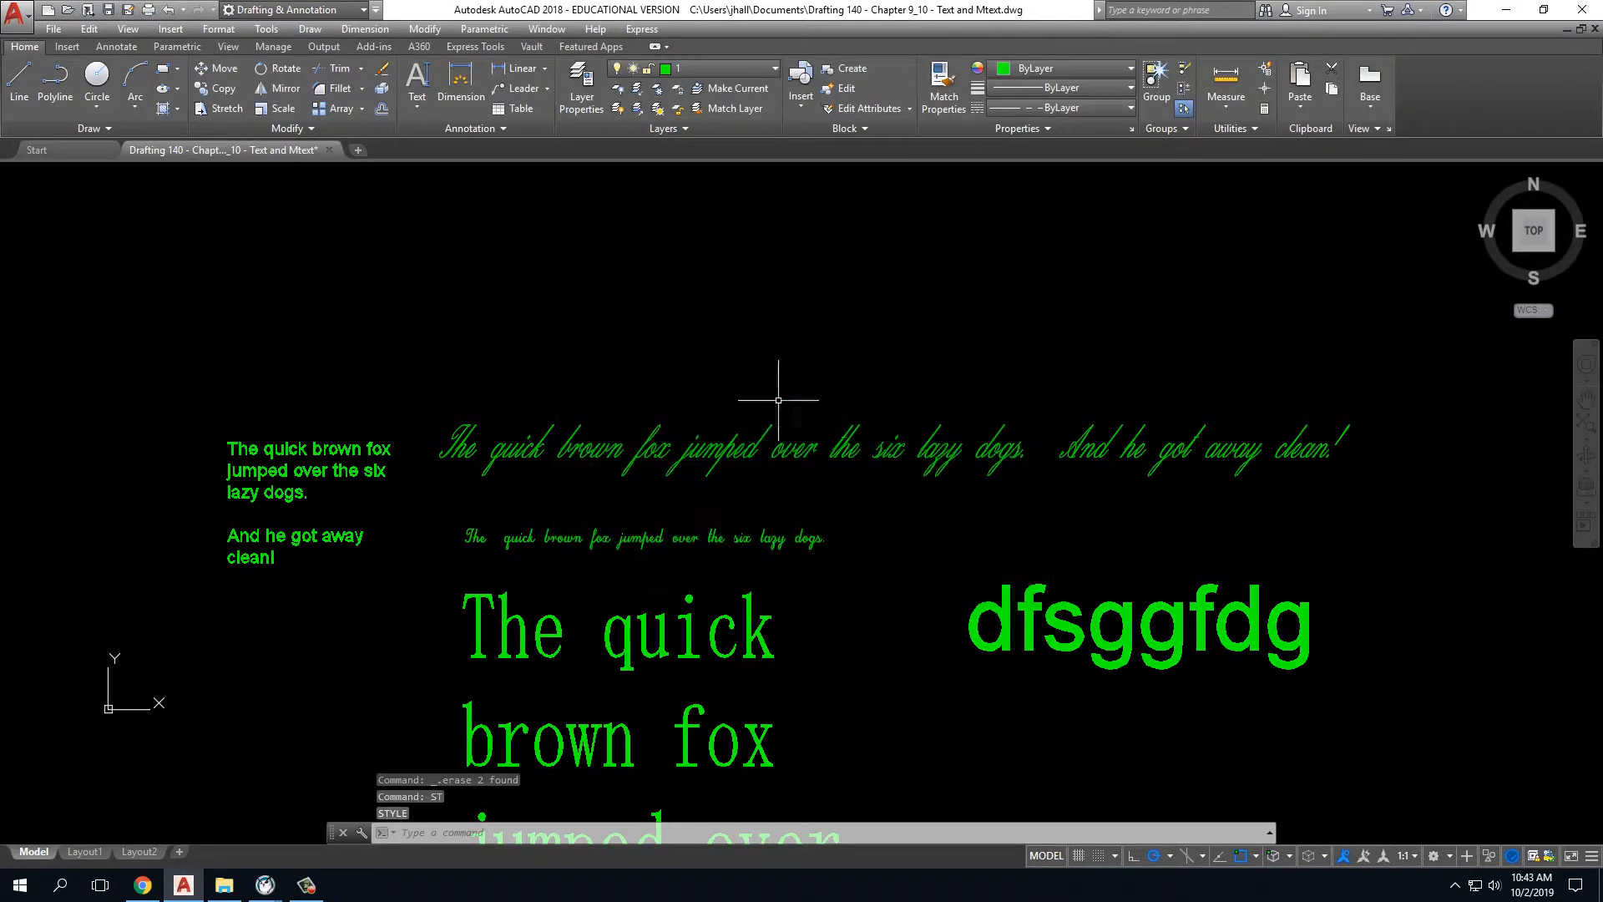
Add multiline text above the long script sentence with the lines "jfsdj;fl;dkkg'dfkgdkg", "gfsg;flfk'kg;lkfg" and "dfsafkgjmn;fgmk'gmk'".
{"action": "scroll", "coordinate": [519, 342], "scroll_direction": "up", "scroll_amount": 2}
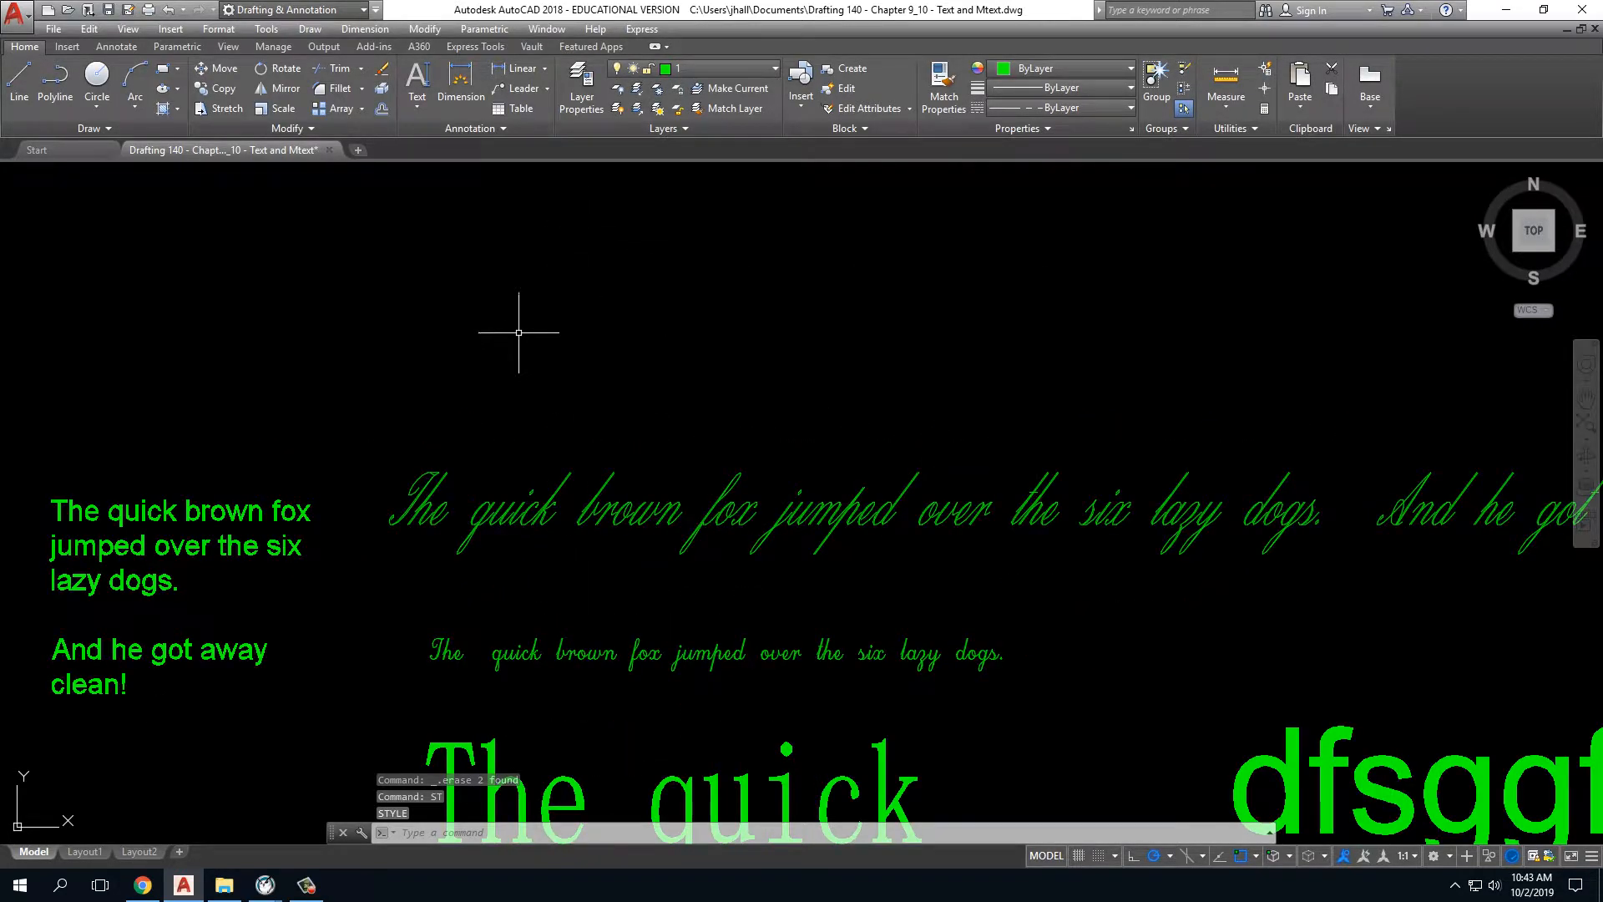
{"action": "left_click", "coordinate": [415, 107]}
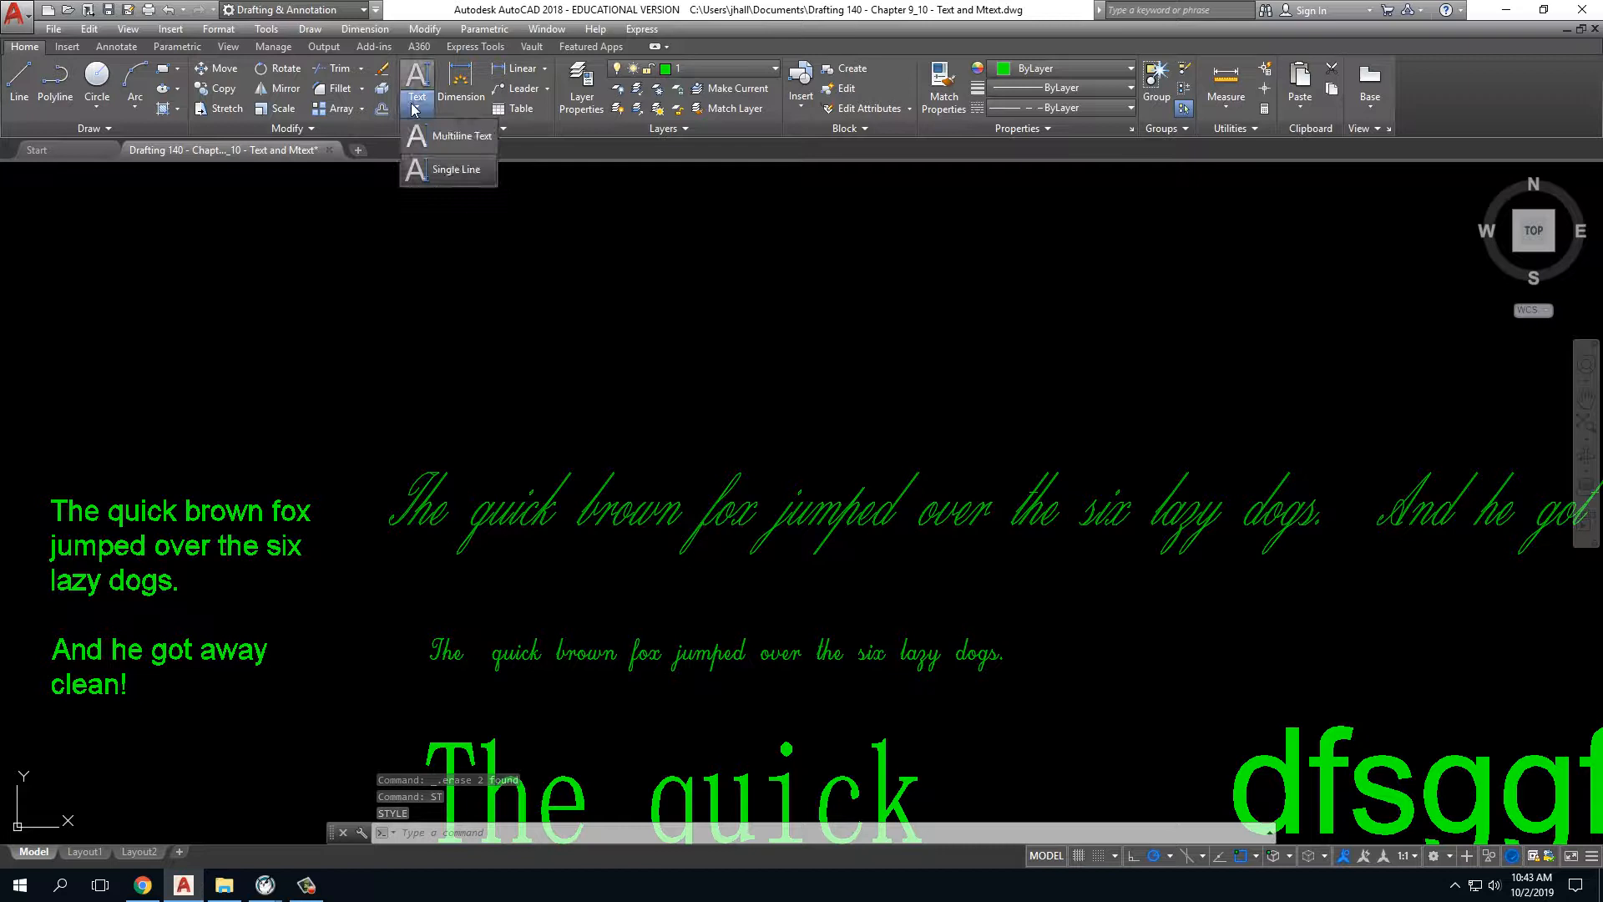
{"action": "left_click", "coordinate": [451, 135]}
{"action": "left_click", "coordinate": [430, 283]}
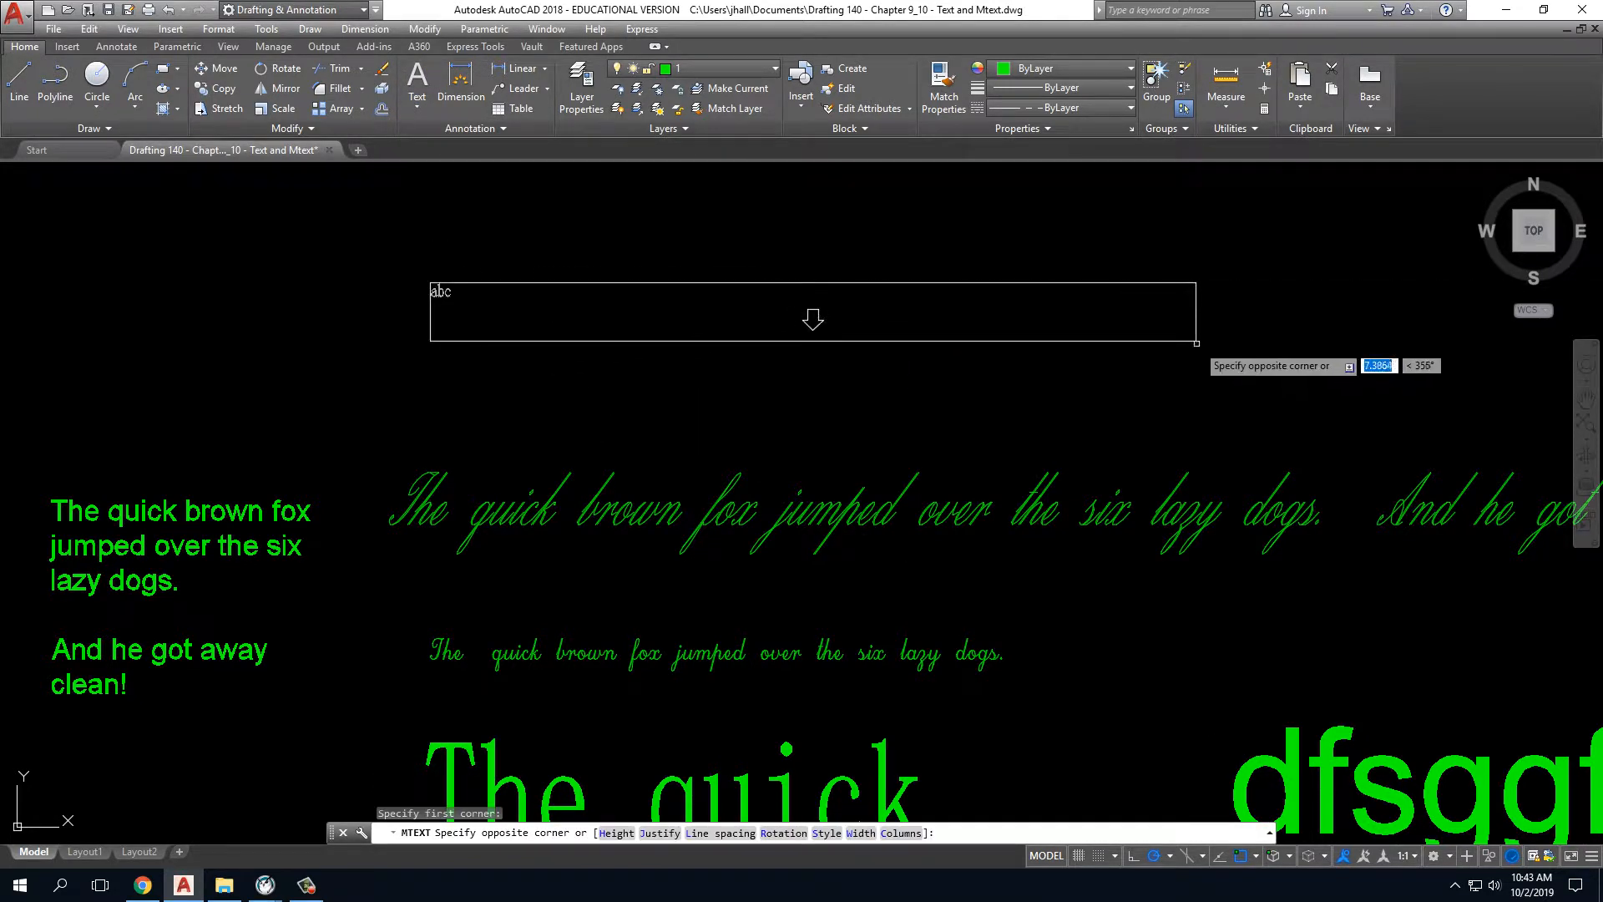
{"action": "left_click", "coordinate": [1198, 340]}
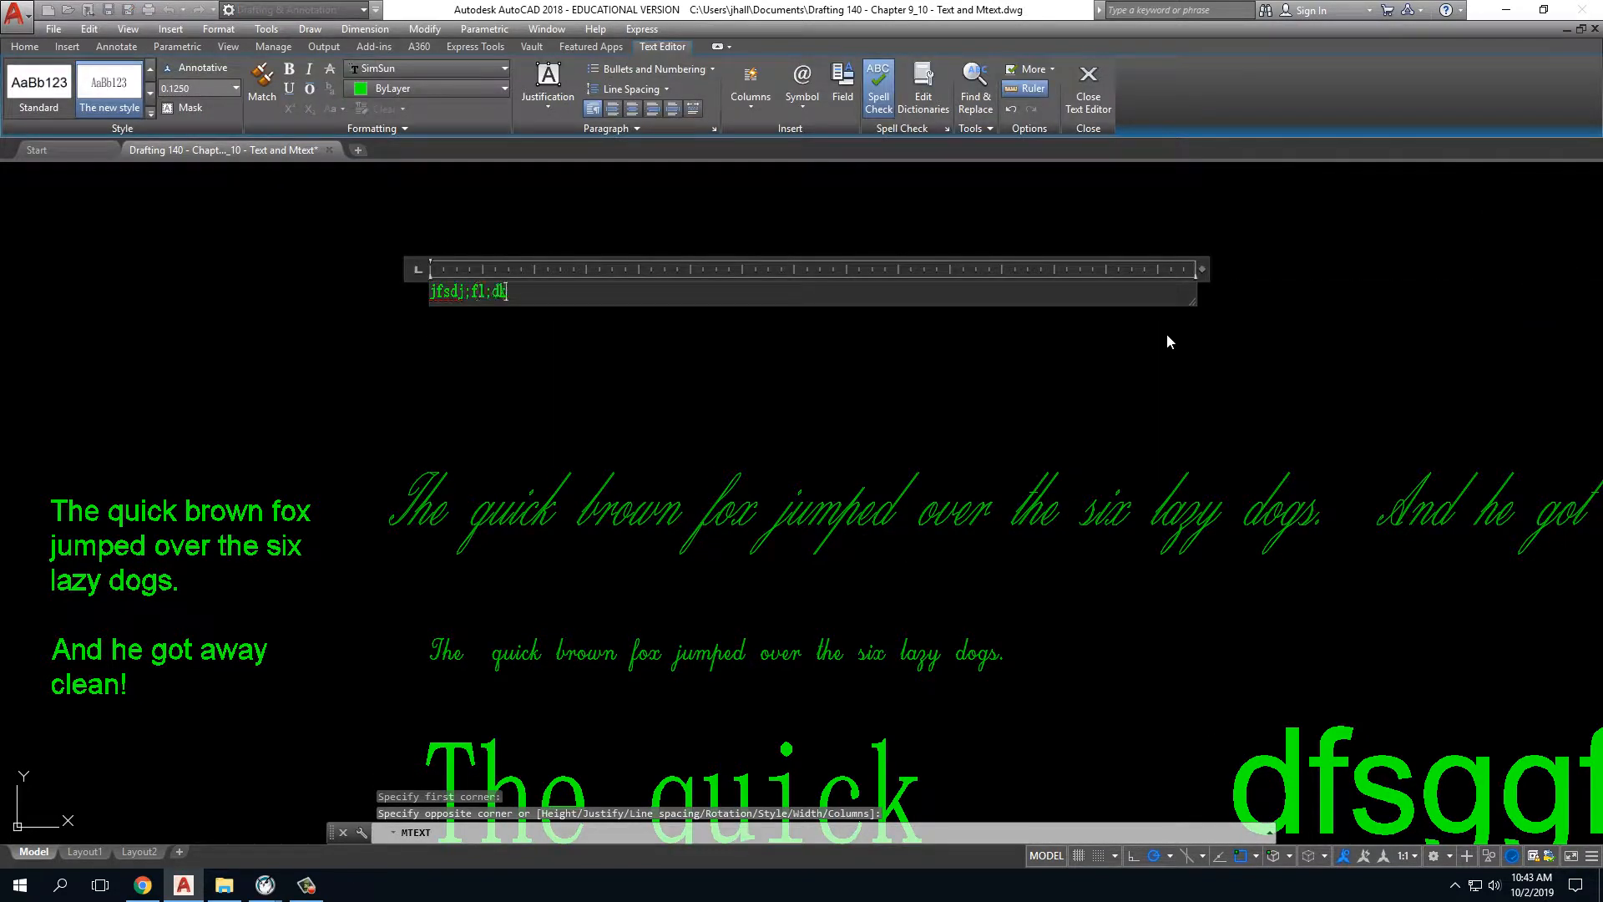
{"action": "type", "text": "jfsdj;fl;dkkg'dfkgdkg"}
{"action": "key", "text": "Return"}
{"action": "type", "text": "gfsg;flfk'kg;lkfg"}
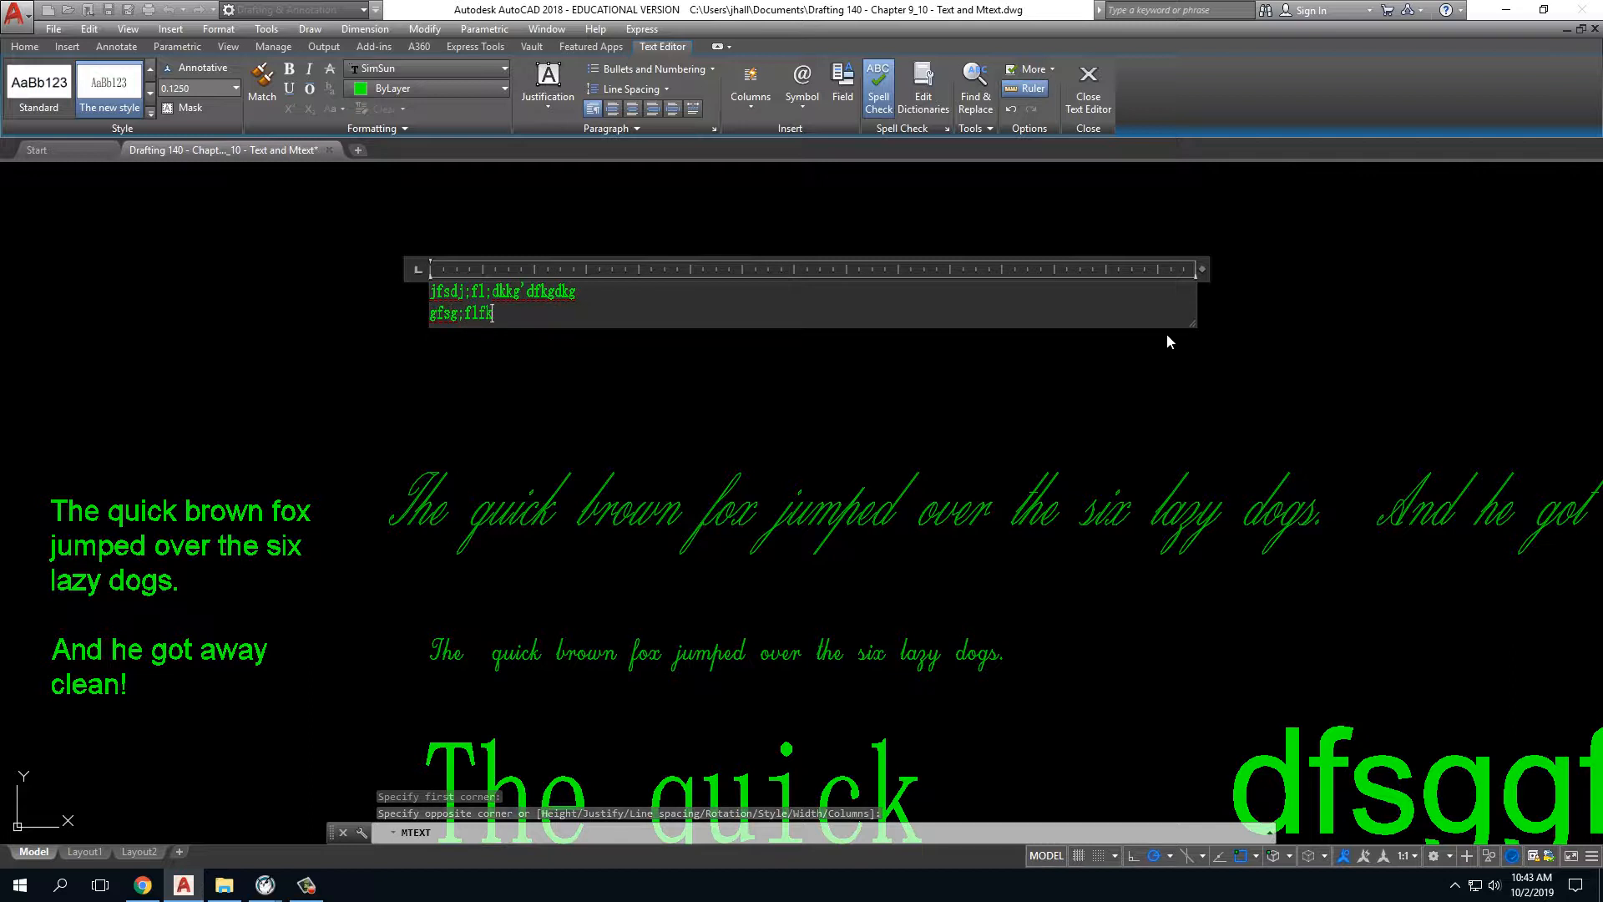
{"action": "key", "text": "Return"}
{"action": "type", "text": "dfsafkgjmn;fgmk'gmk'"}
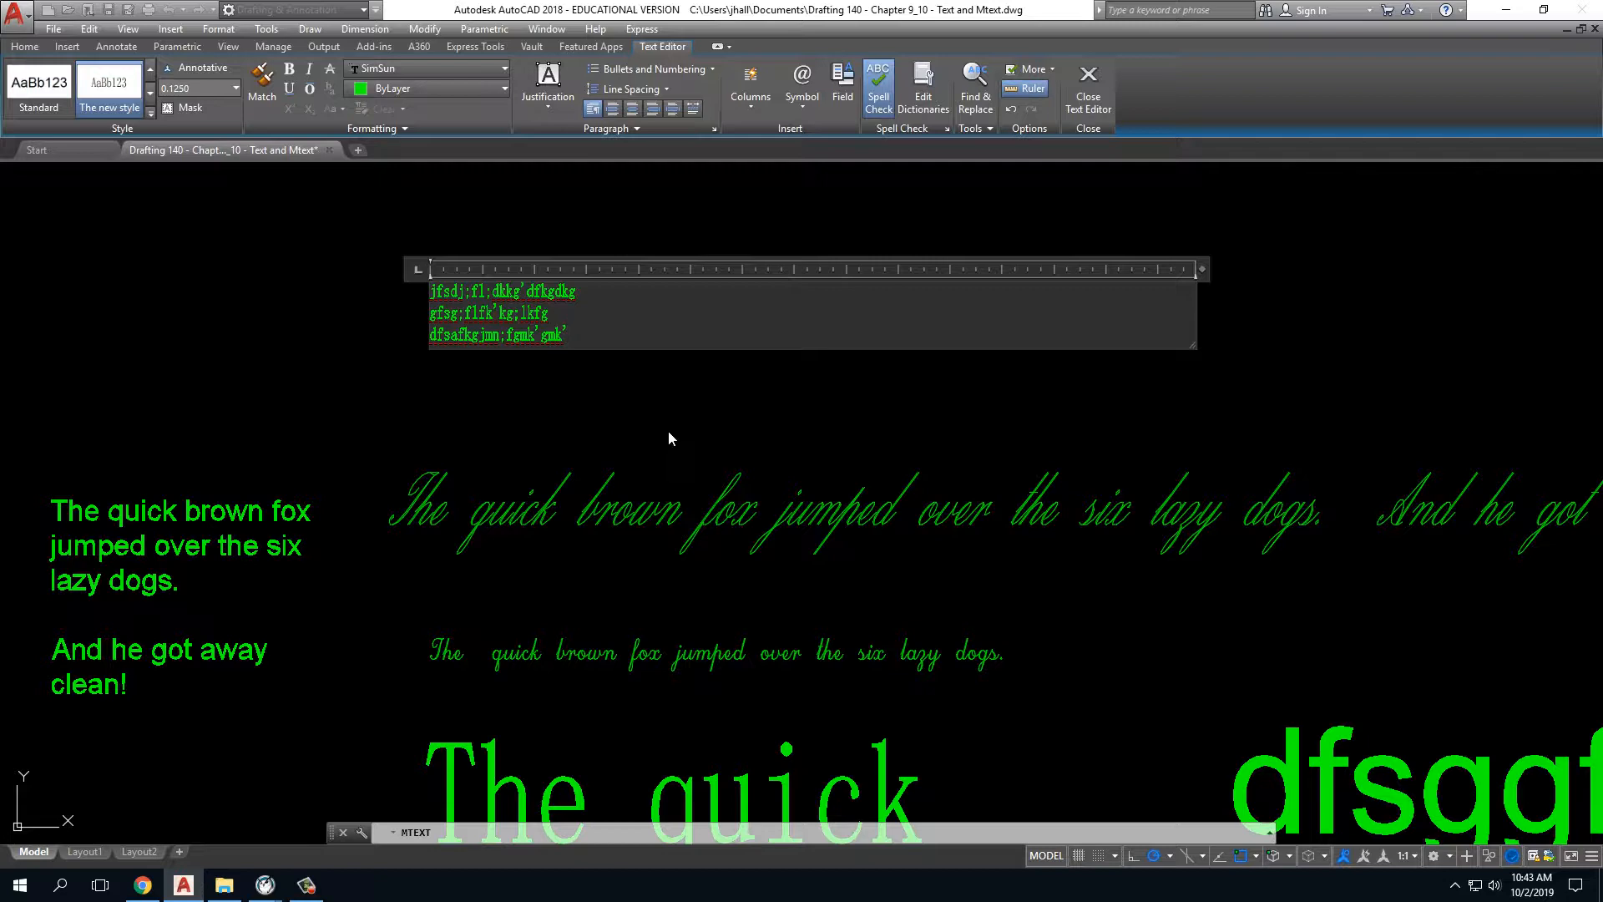
{"action": "scroll", "coordinate": [384, 332], "scroll_direction": "up", "scroll_amount": 2}
{"action": "left_click", "coordinate": [554, 394]}
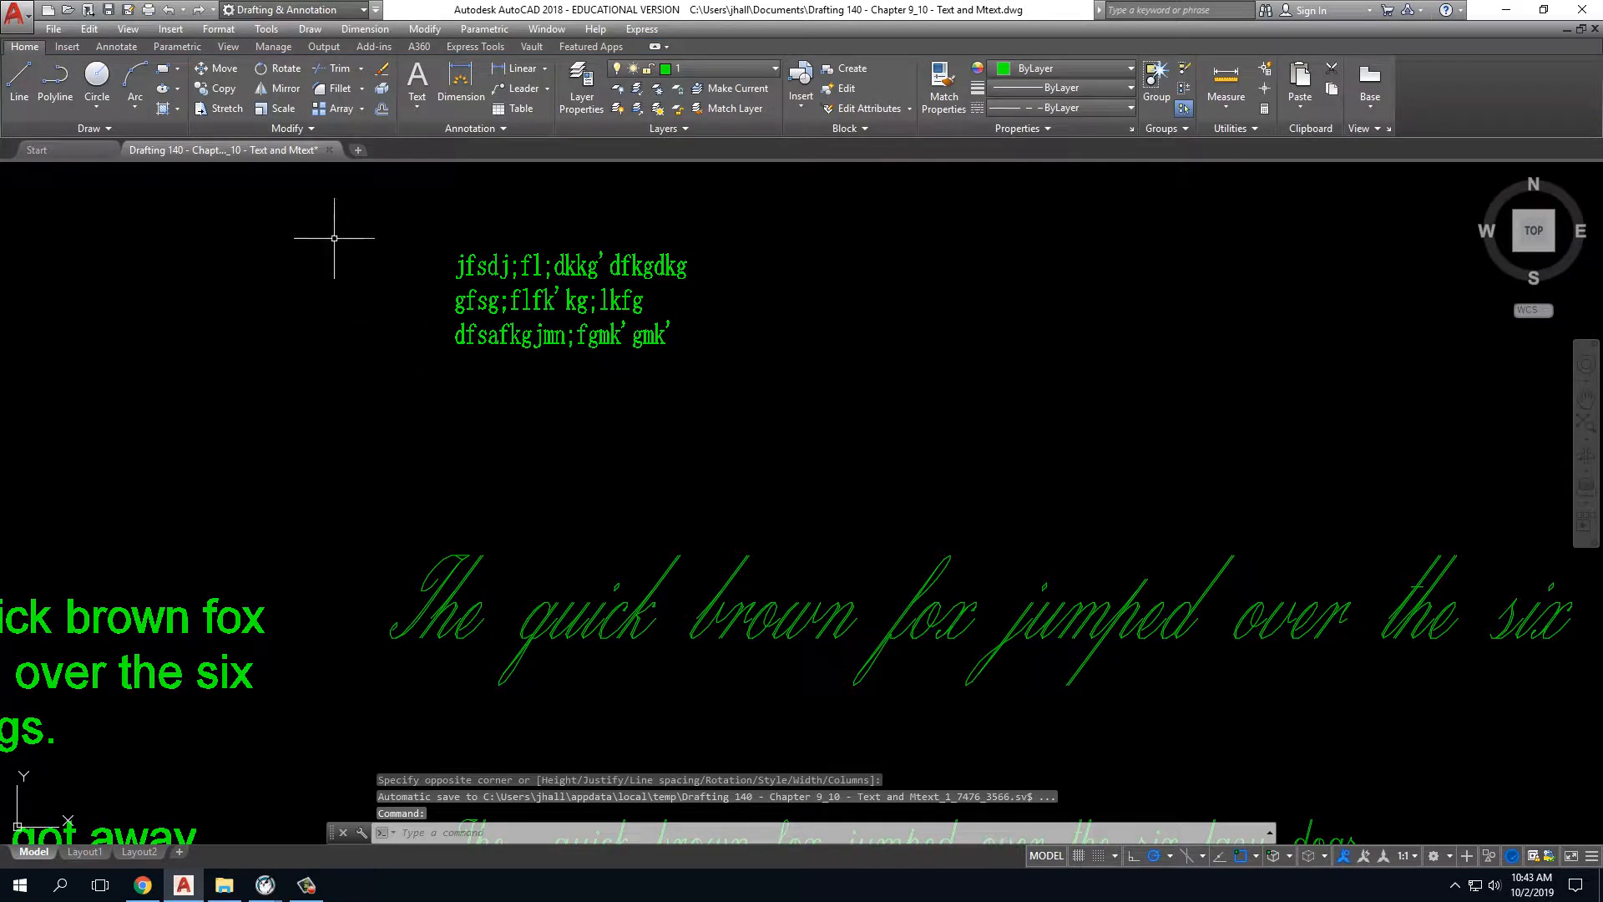
Set the height of "The new style" to 0 and make it the current text style.
{"action": "type", "text": "st"}
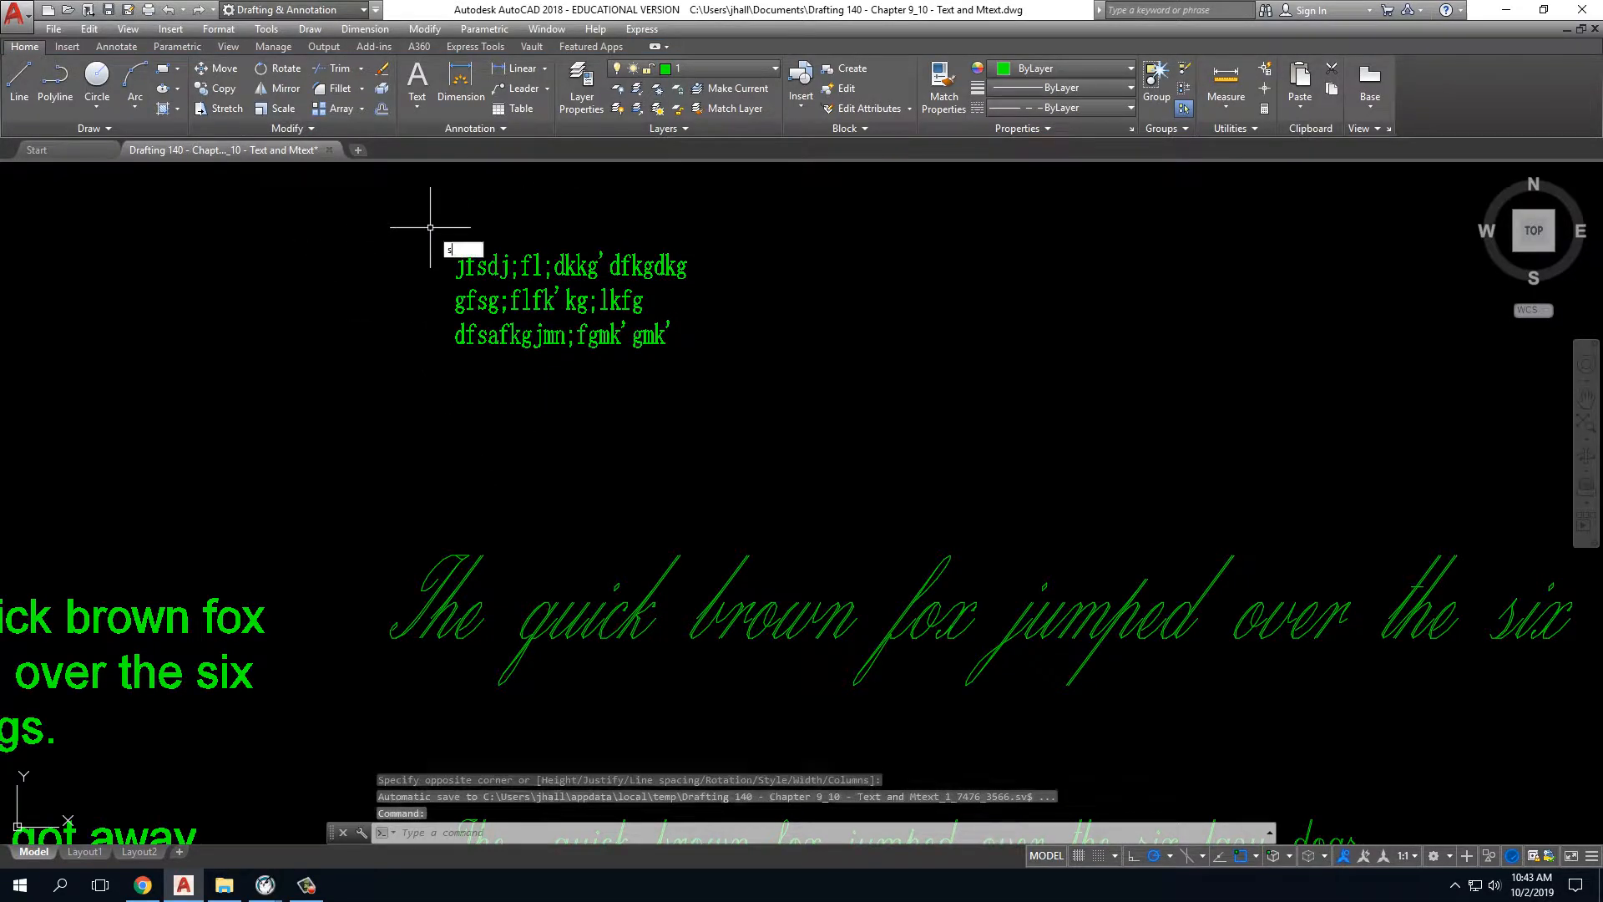
{"action": "key", "text": "Return"}
{"action": "double_click", "coordinate": [889, 435]}
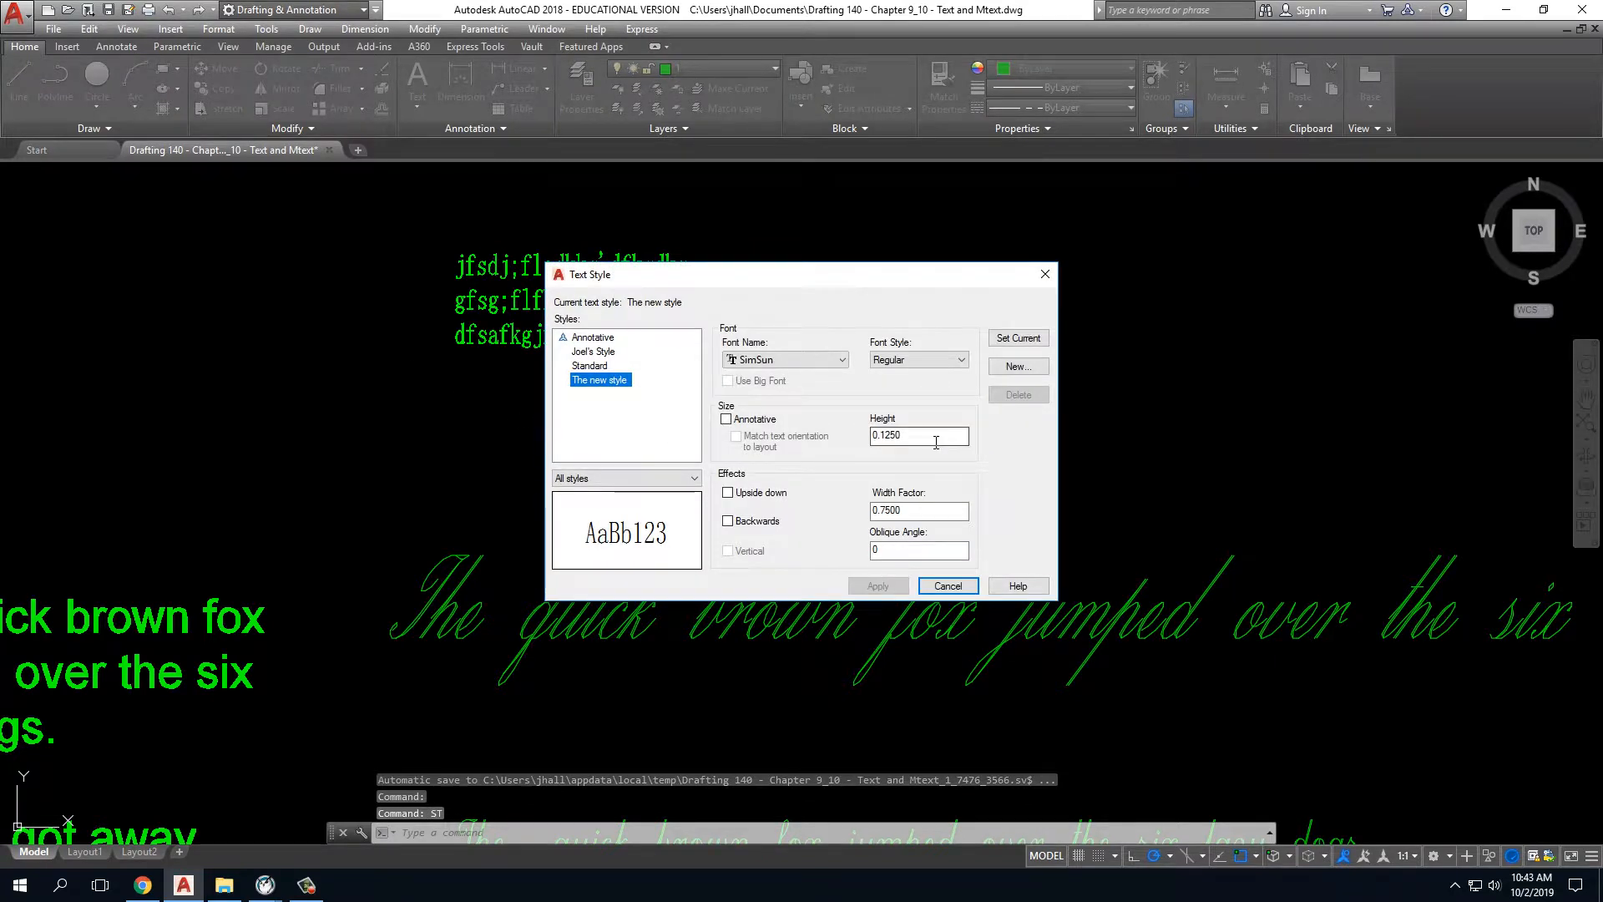
{"action": "type", "text": "0"}
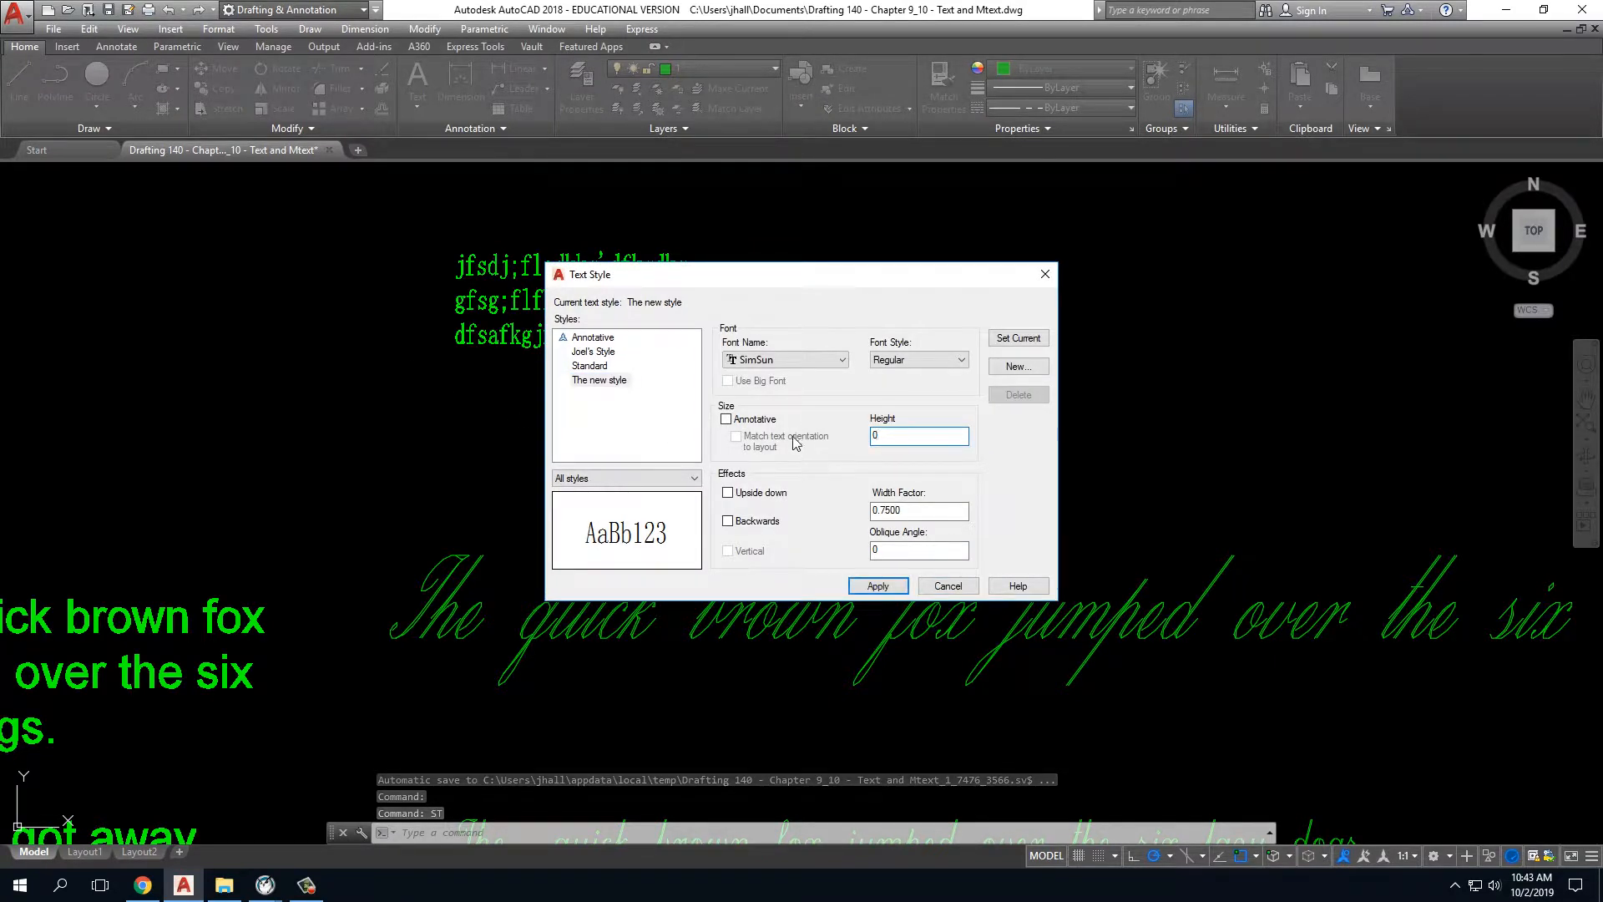
{"action": "left_click", "coordinate": [877, 586]}
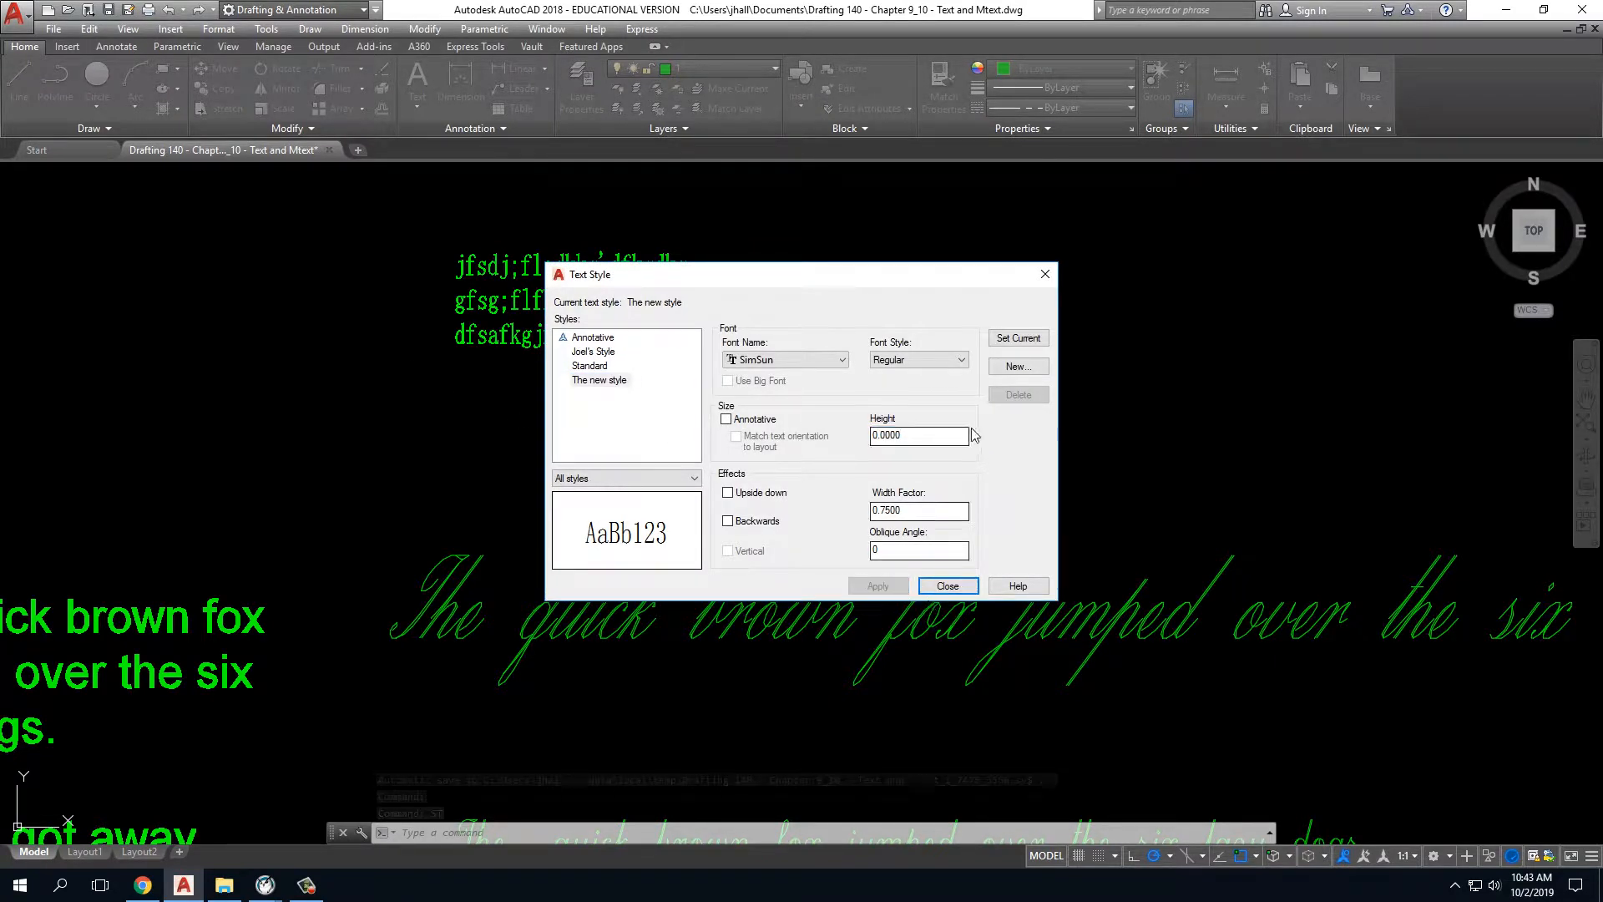
{"action": "left_click", "coordinate": [575, 381]}
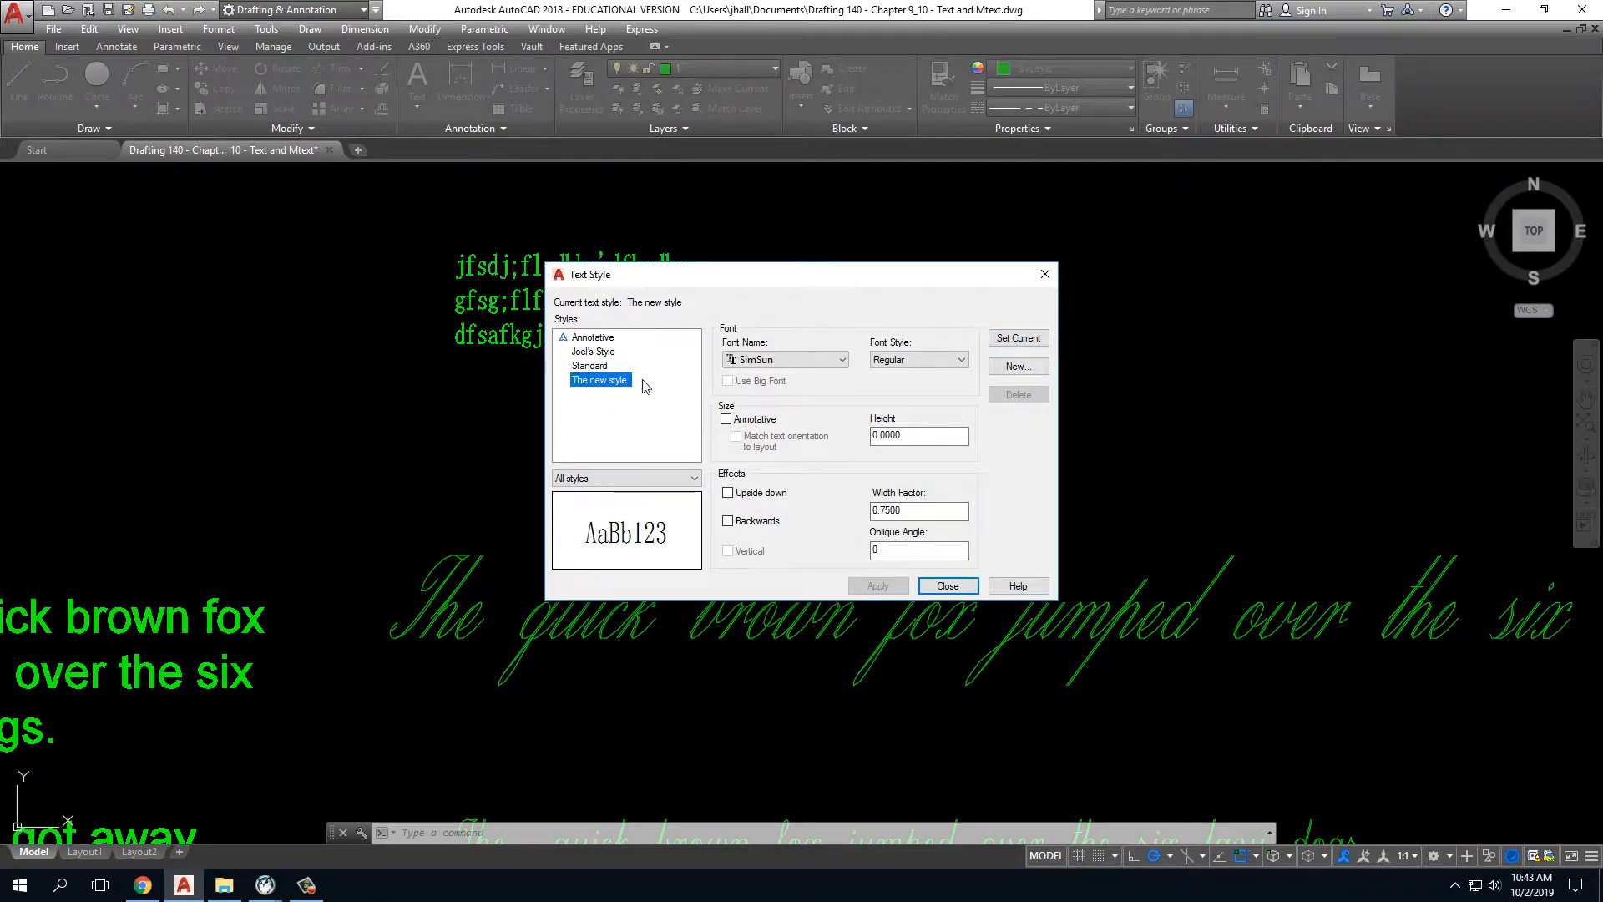
{"action": "left_click", "coordinate": [1018, 338]}
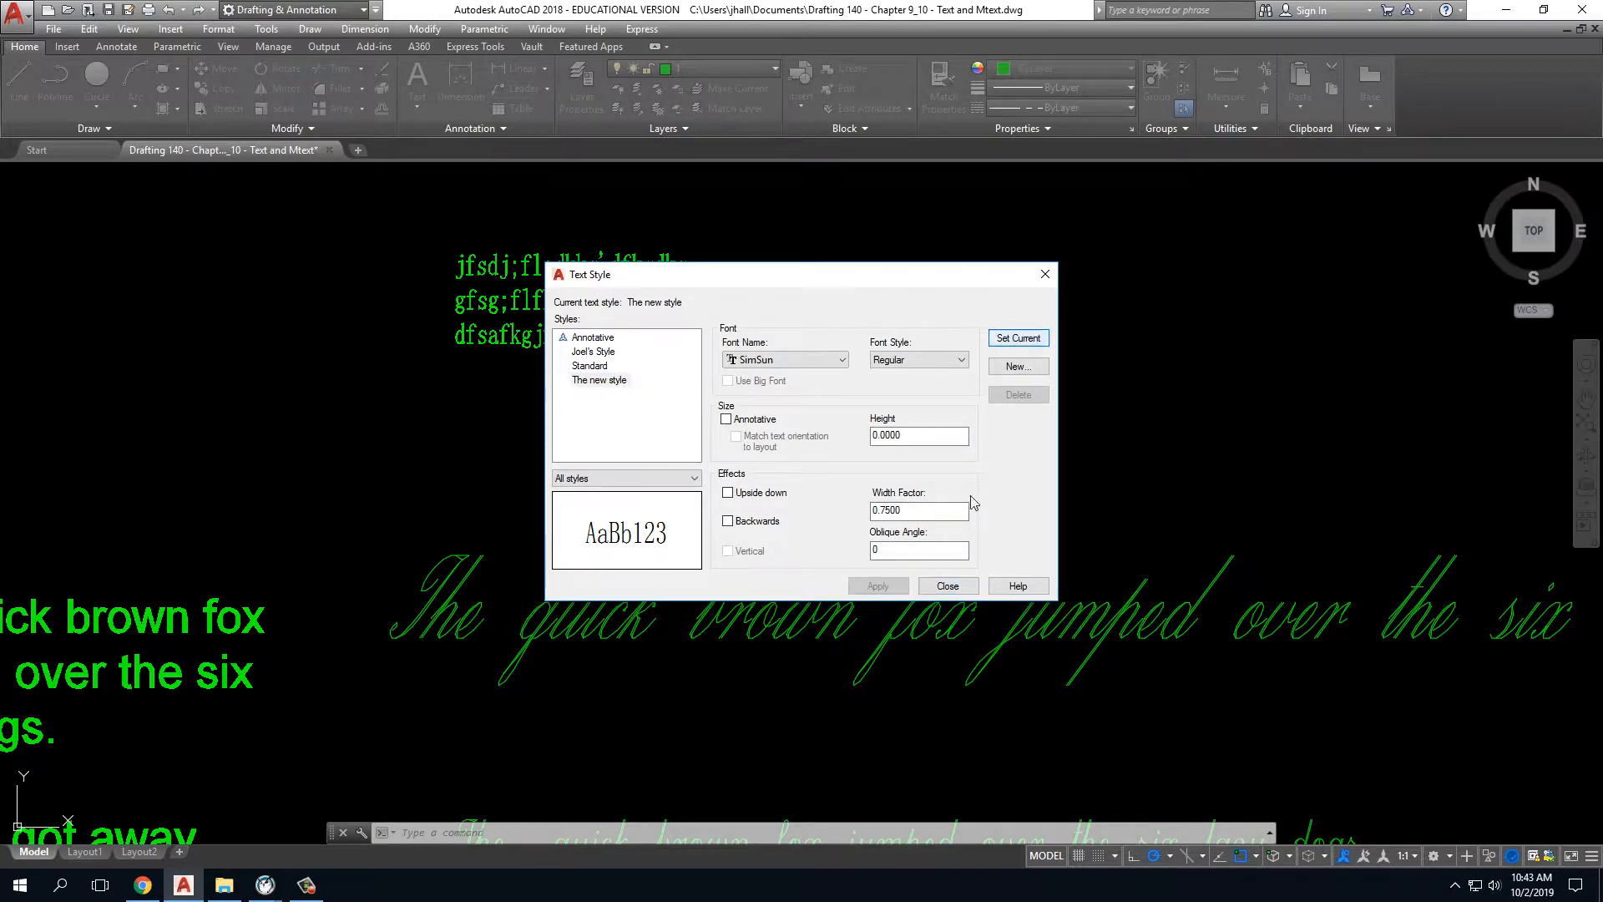
{"action": "left_click", "coordinate": [947, 586]}
Add 0.2-high multiline text right of the first gibberish block, reading "ksfj;fgj;pgj;dfjg;fj", "fhisfpdsjf;jf;odfs" and "h;ldsjfpjdsfpj[ofs" on separate lines.
{"action": "left_click", "coordinate": [422, 112]}
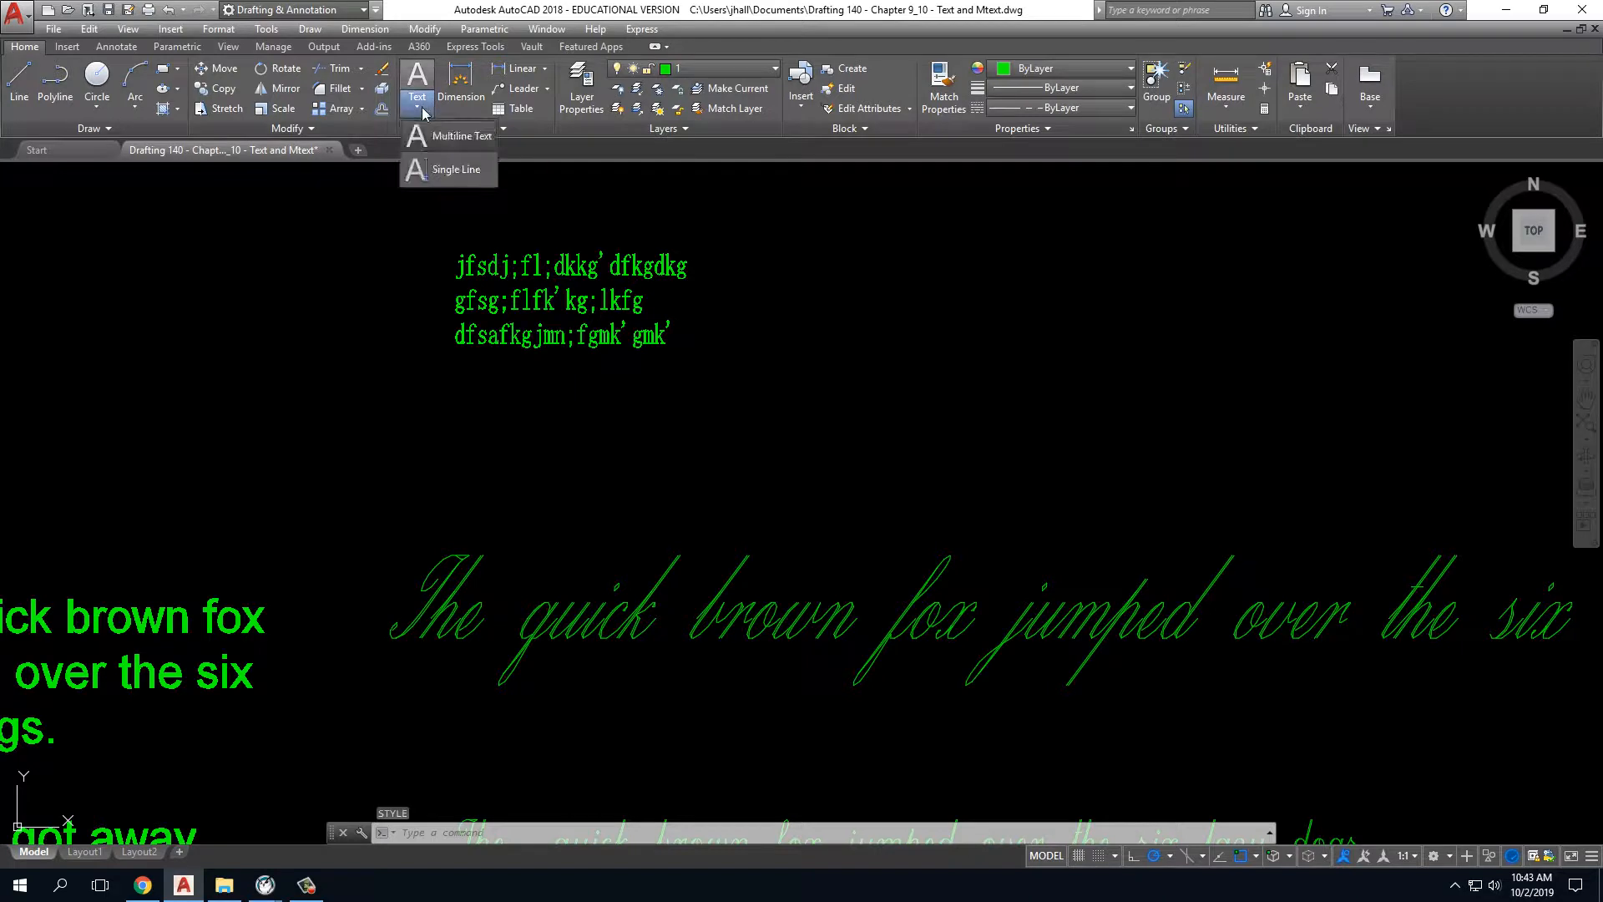
{"action": "left_click", "coordinate": [437, 135]}
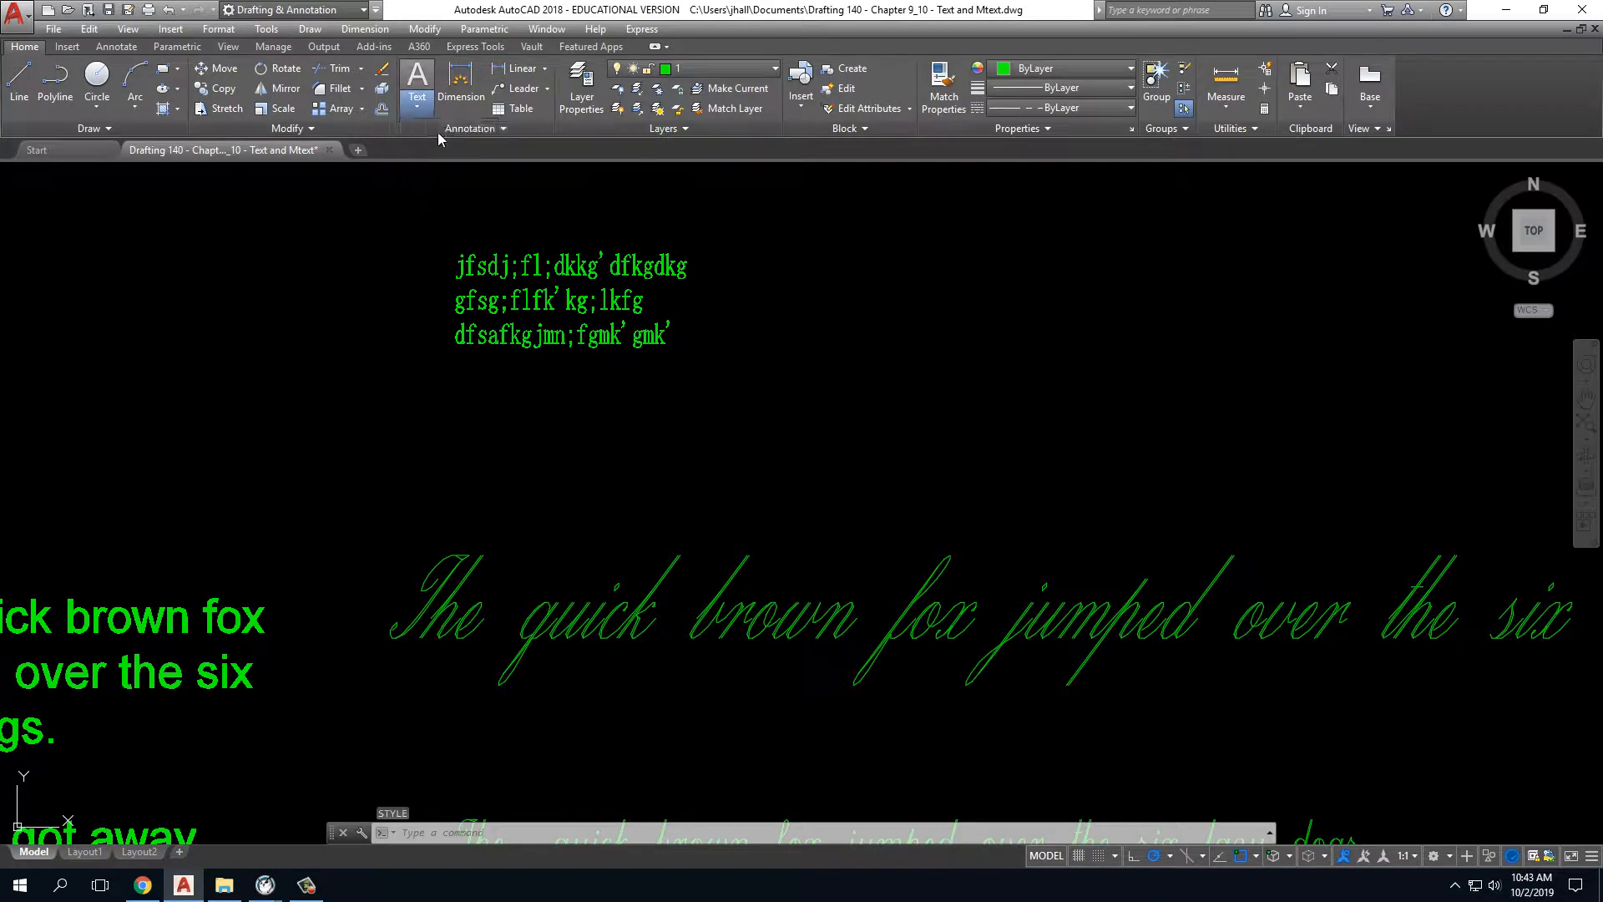
{"action": "left_click", "coordinate": [838, 252]}
{"action": "left_click", "coordinate": [1381, 393]}
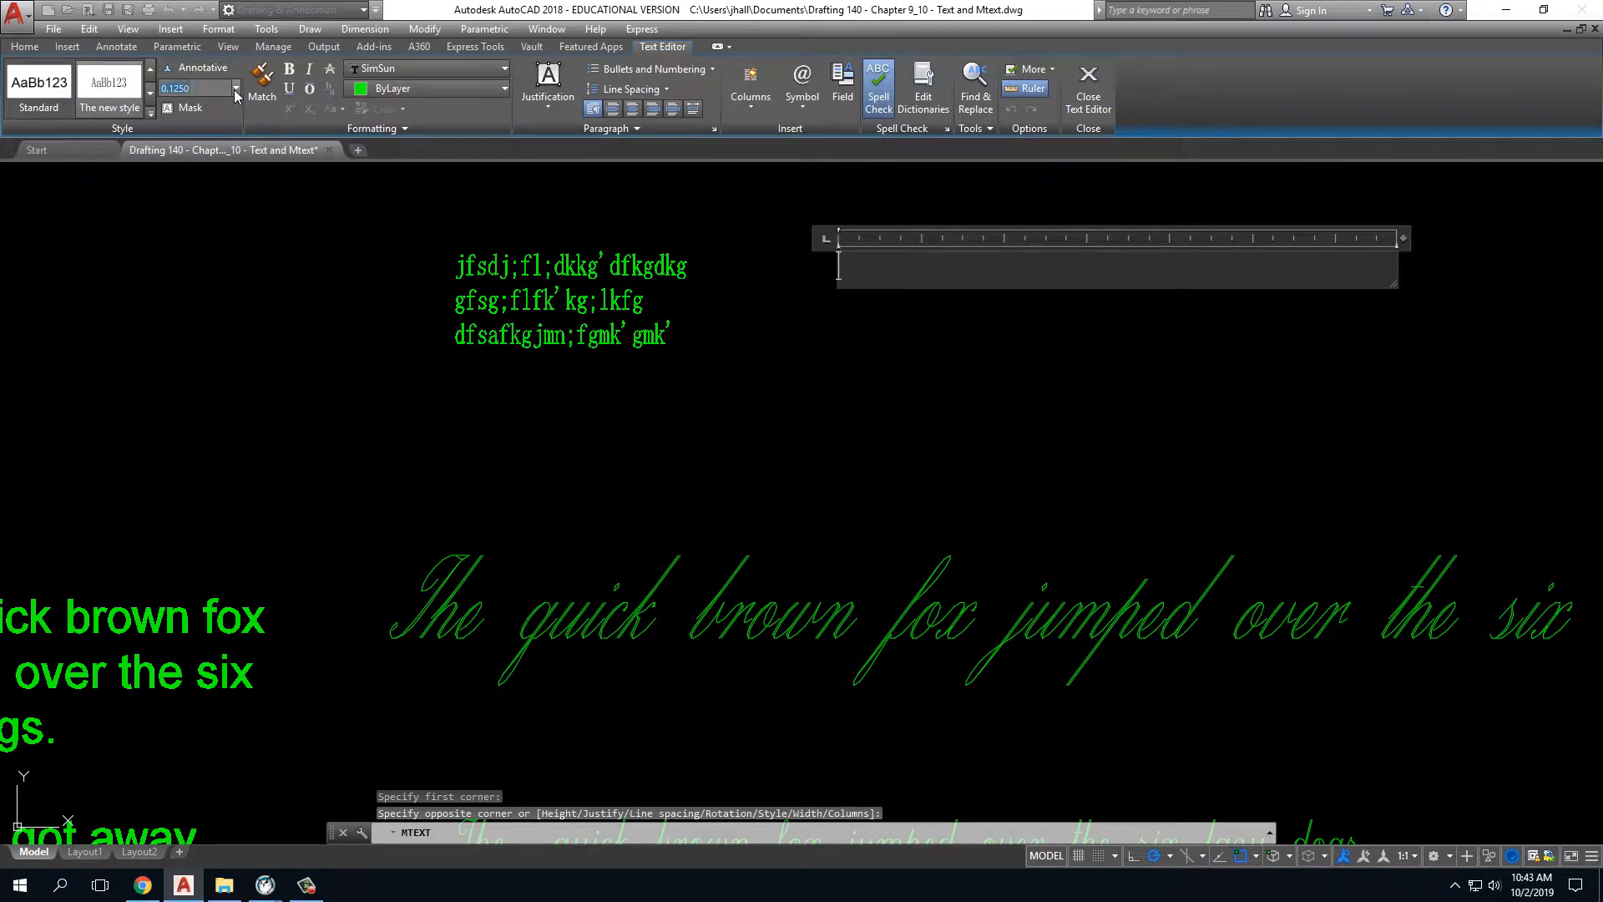
{"action": "left_click", "coordinate": [235, 87]}
{"action": "left_click", "coordinate": [177, 141]}
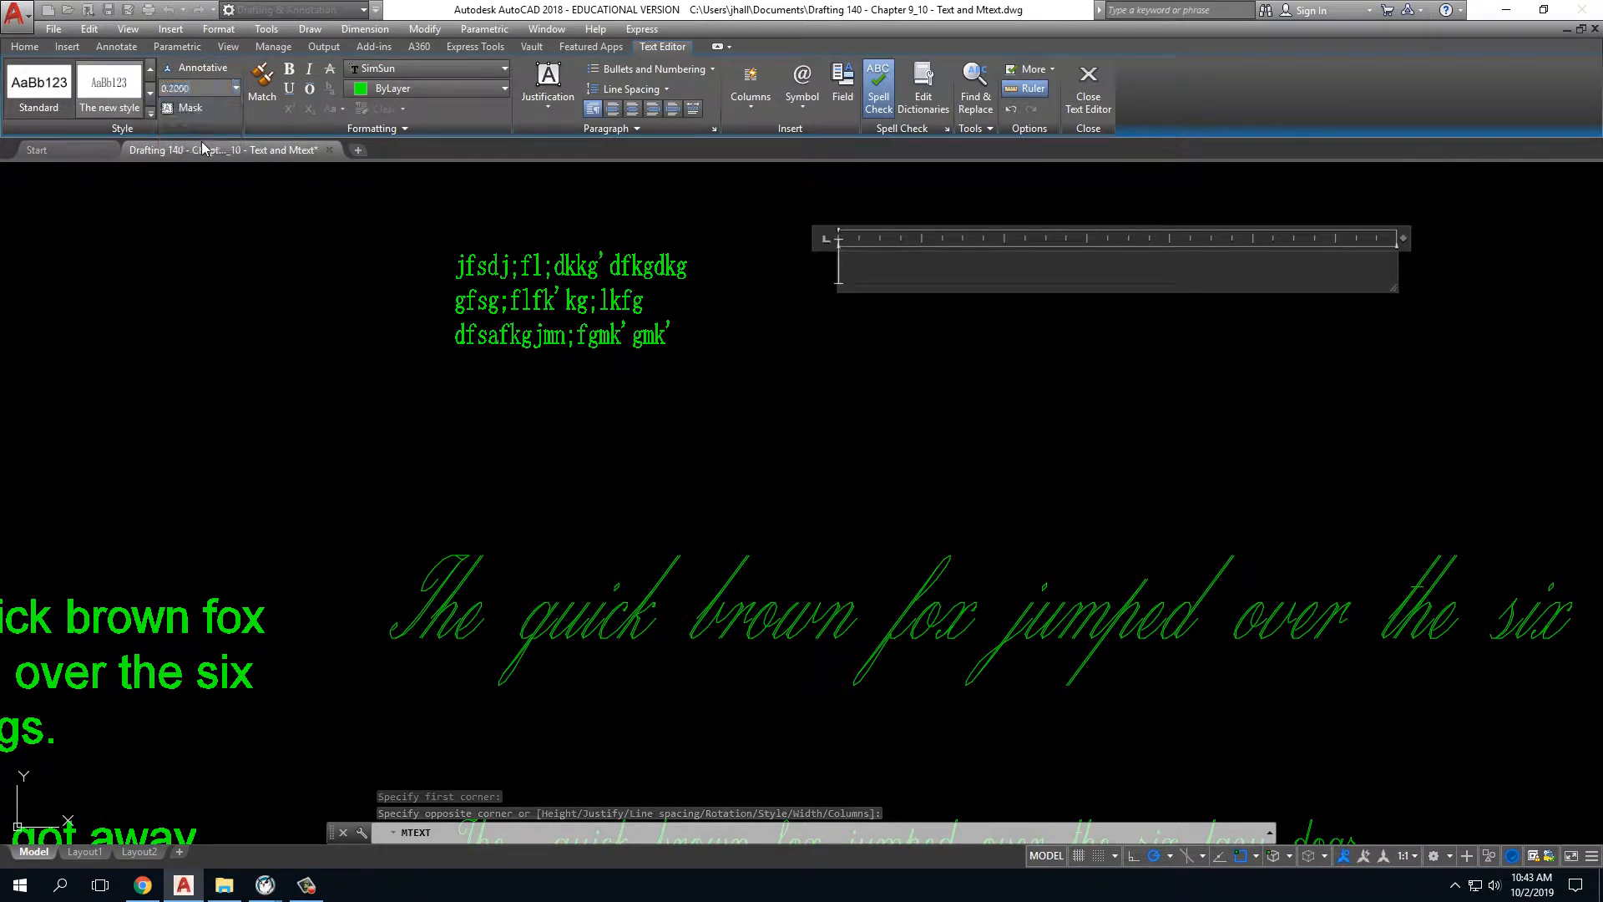
{"action": "type", "text": "ksfj;fgj;pgj;dfjg;fj"}
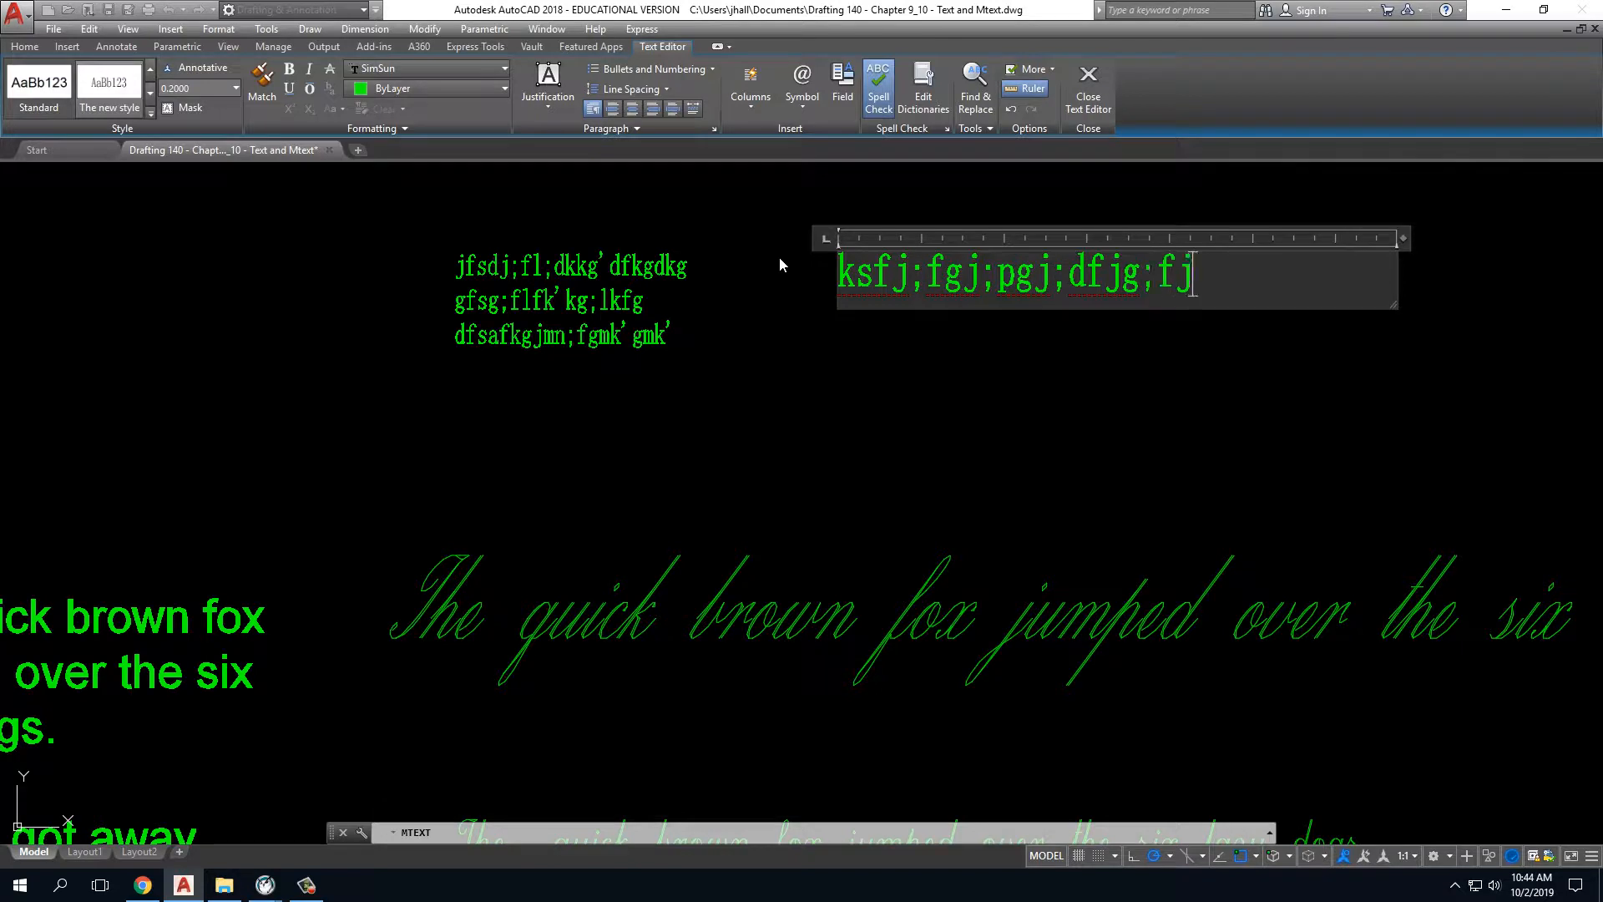
{"action": "key", "text": "Return"}
{"action": "type", "text": "fhisfpdsjf;jf;odfs"}
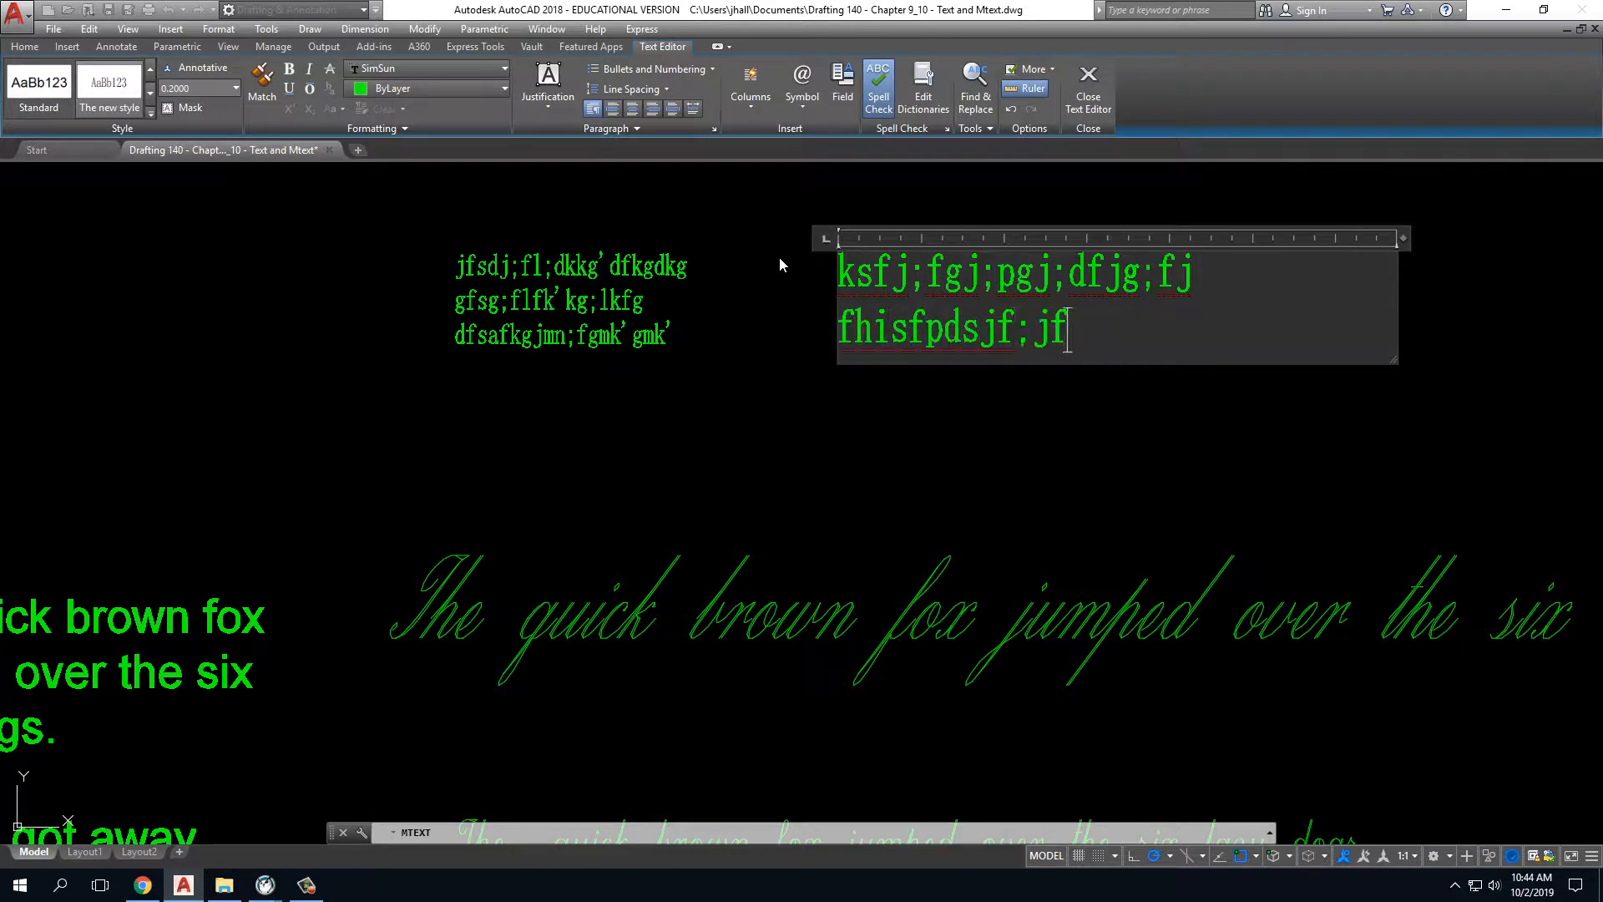
{"action": "key", "text": "Return"}
{"action": "type", "text": "h;ldsjfpjdsfpj[ofs"}
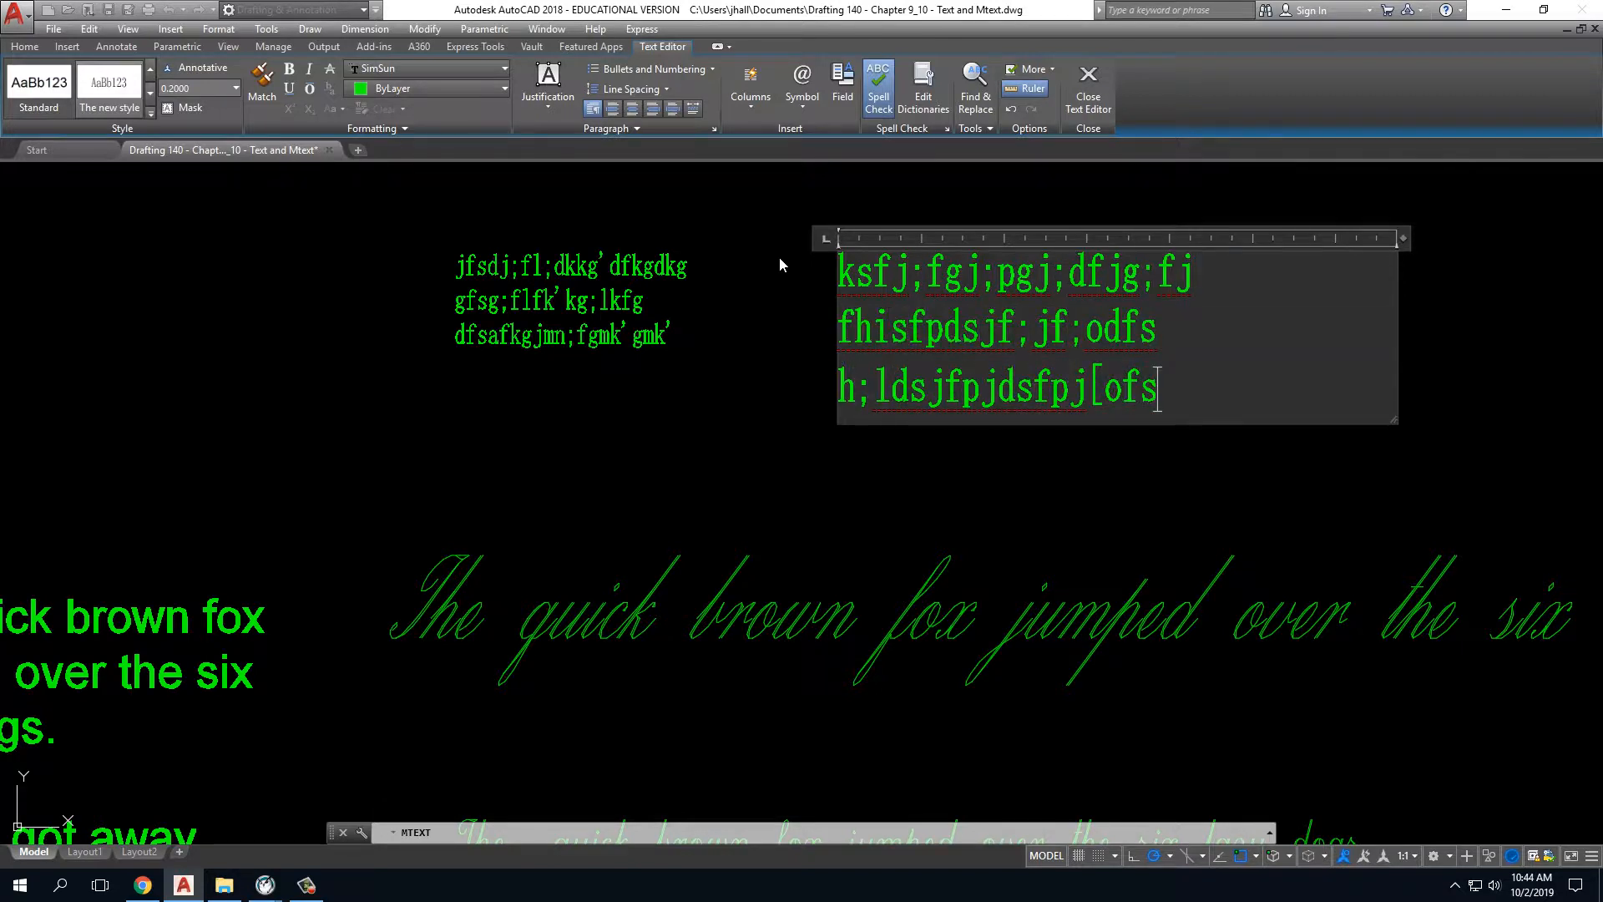
{"action": "left_click", "coordinate": [957, 456]}
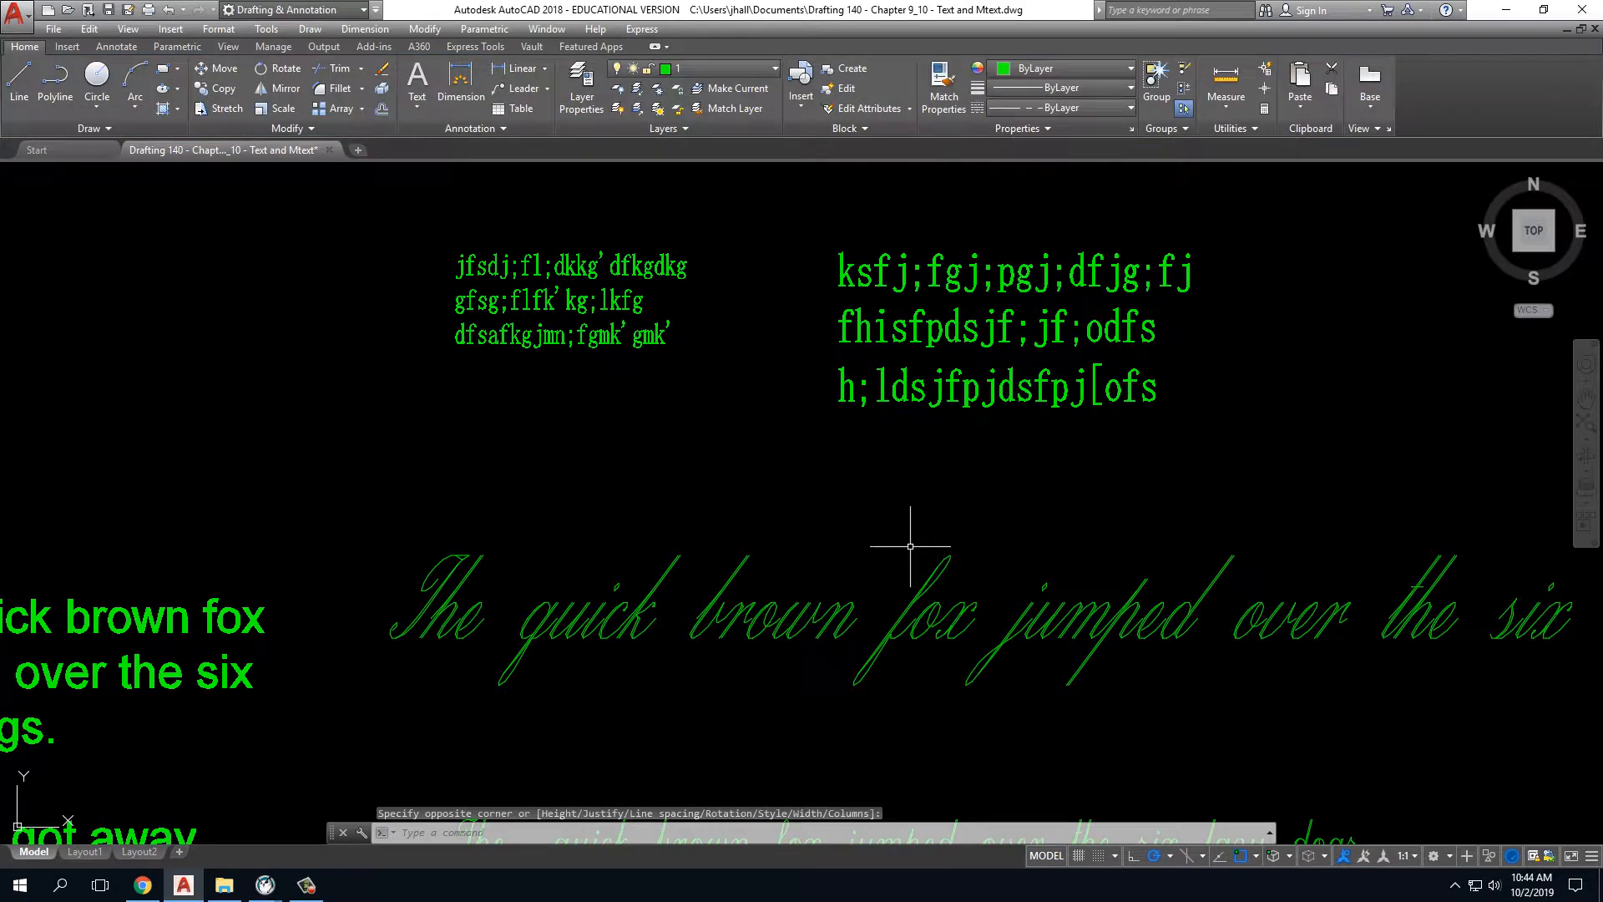
Review the height setting of "The new style" in the text style settings.
{"action": "type", "text": "st"}
{"action": "key", "text": "Return"}
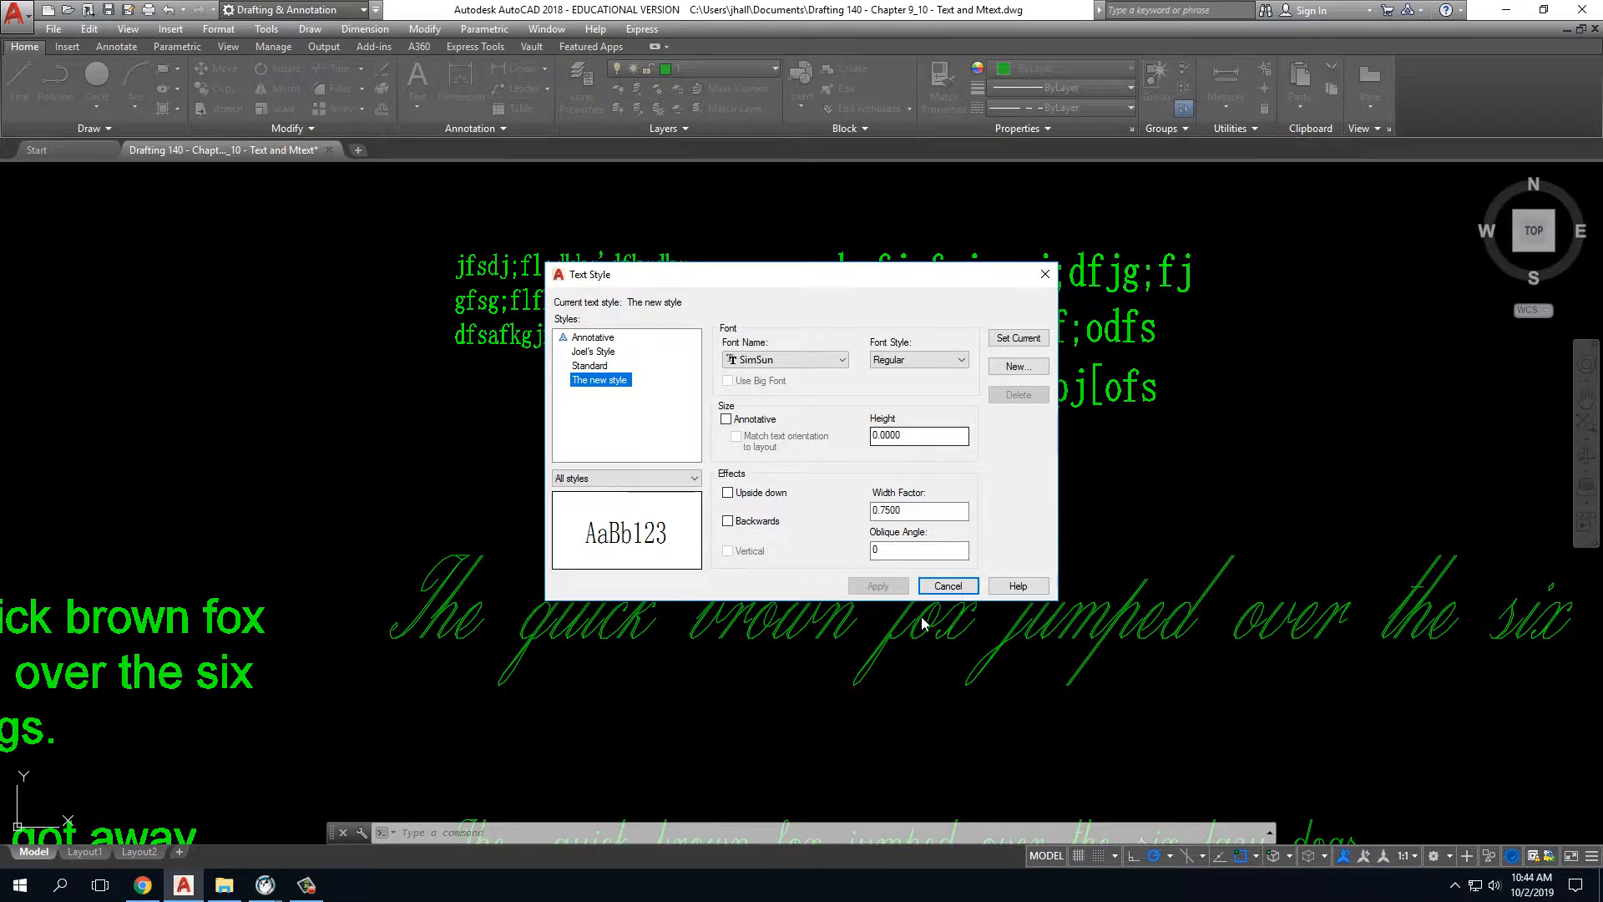
{"action": "left_click", "coordinate": [949, 586]}
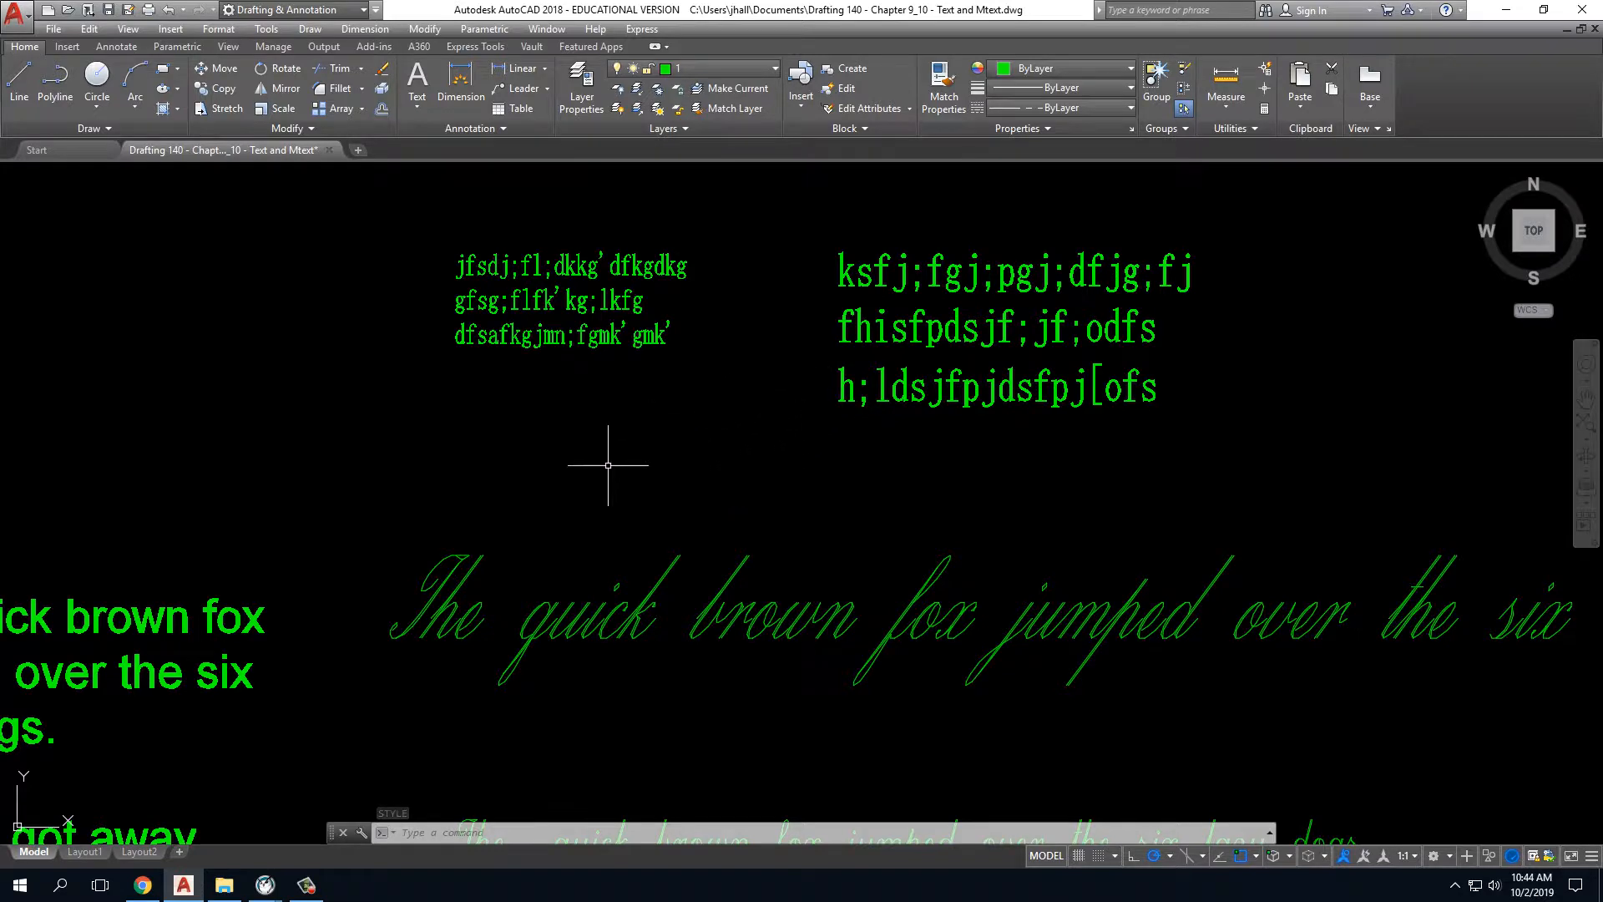
Move the enlarged SimSun sentence to just below the middle of the white car.
{"action": "scroll", "coordinate": [615, 468], "scroll_direction": "down", "scroll_amount": 1}
{"action": "scroll", "coordinate": [618, 467], "scroll_direction": "down", "scroll_amount": 5}
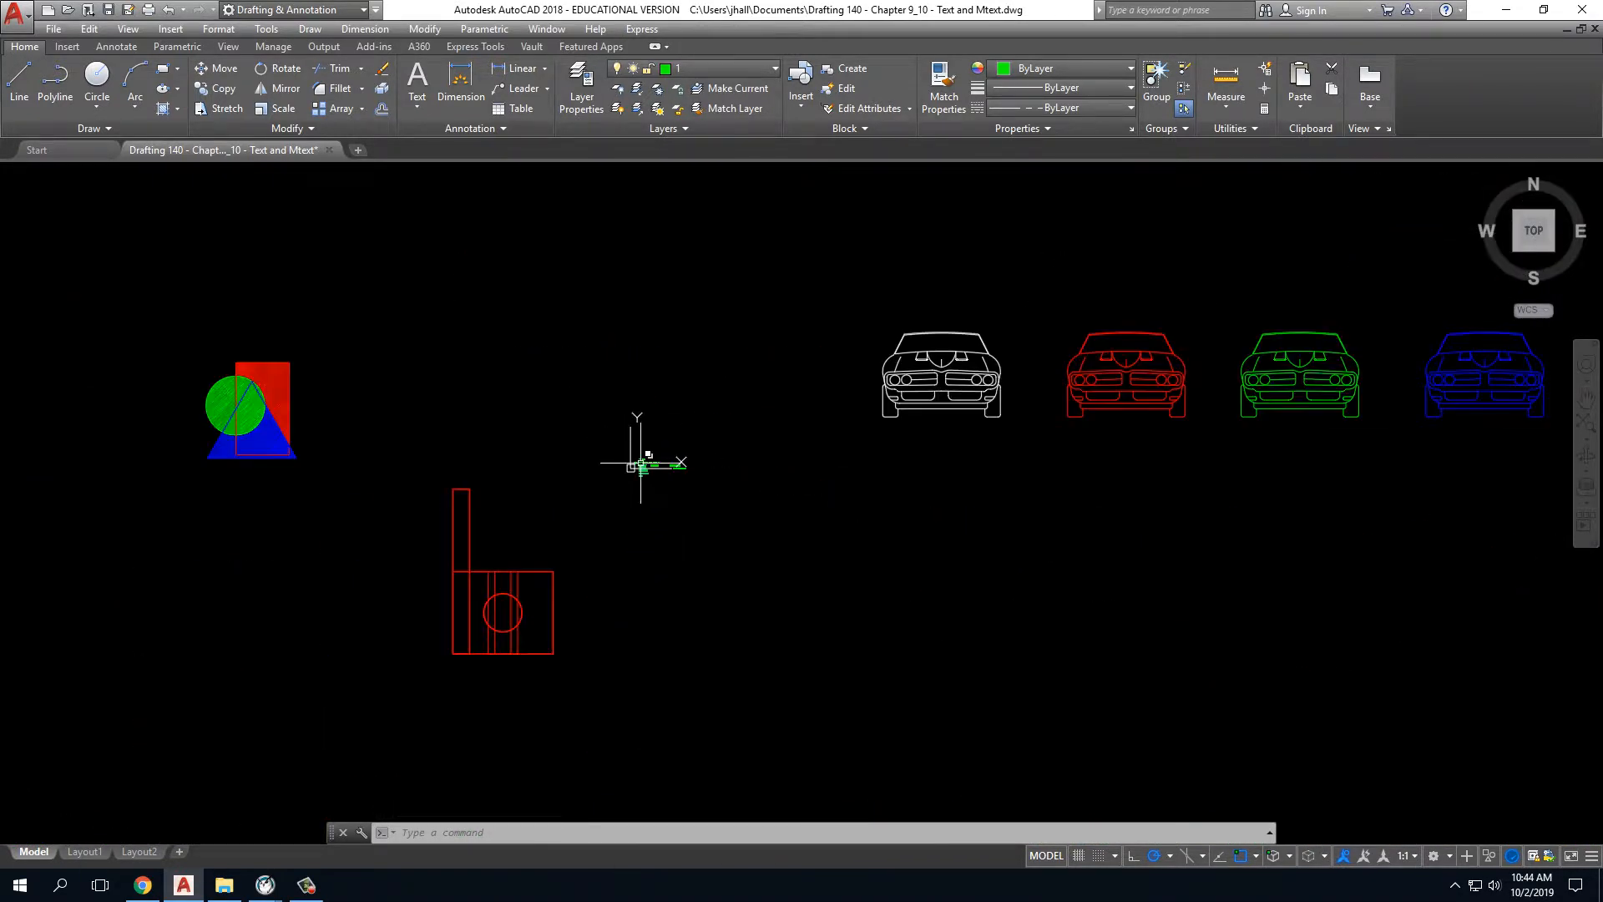
{"action": "scroll", "coordinate": [643, 467], "scroll_direction": "up", "scroll_amount": 3}
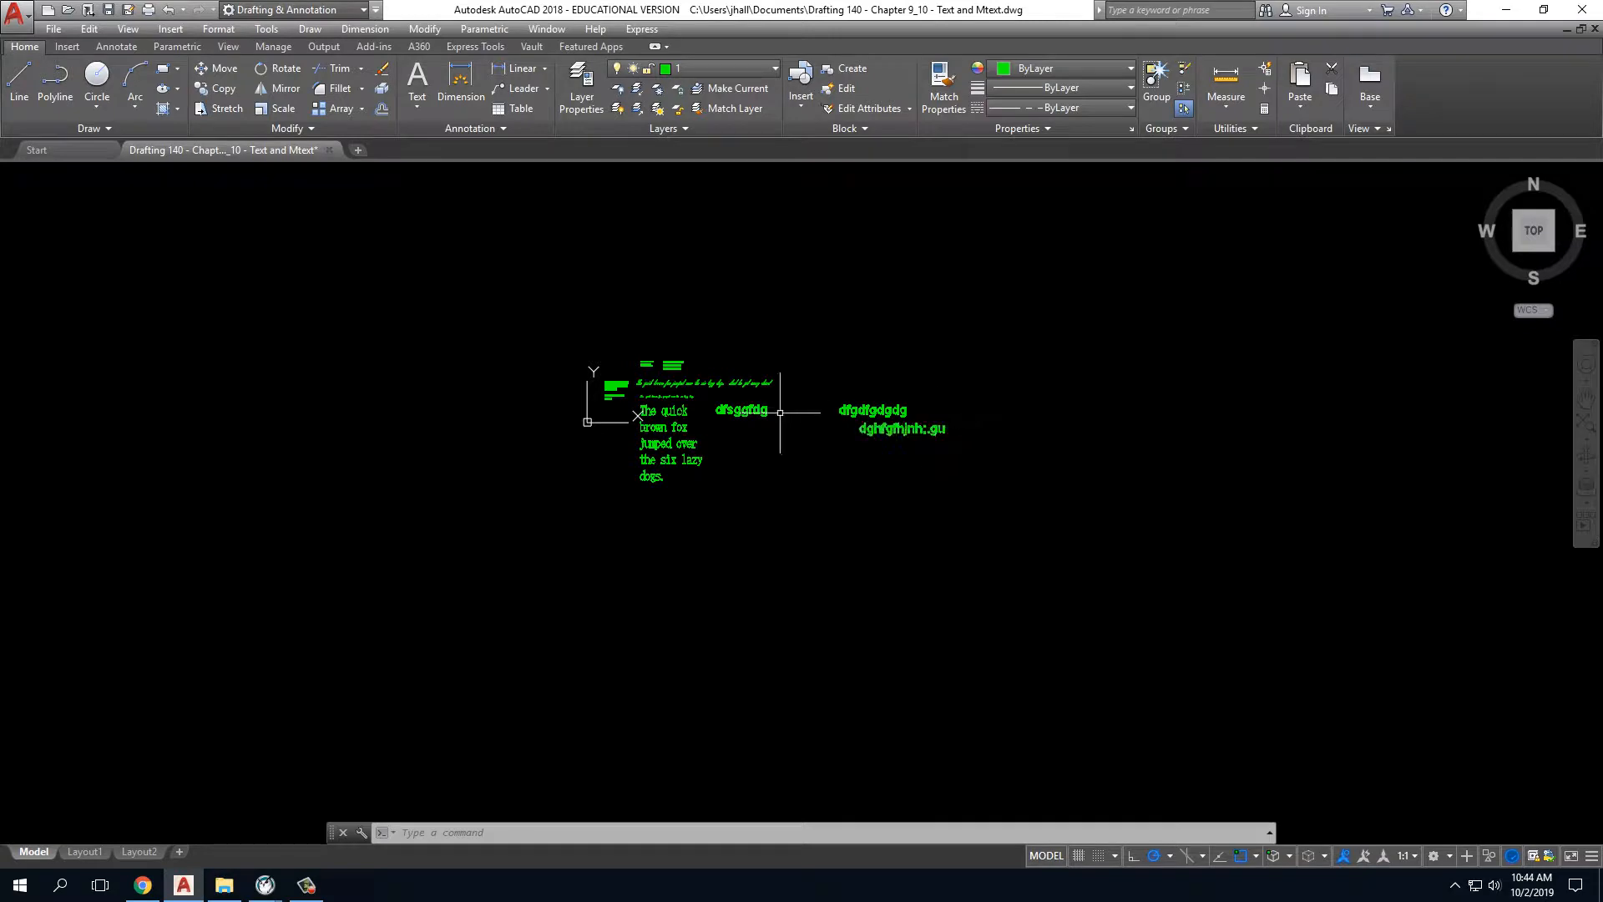
{"action": "scroll", "coordinate": [743, 446], "scroll_direction": "up", "scroll_amount": 4}
{"action": "type", "text": "m"}
{"action": "key", "text": "Return"}
{"action": "left_click", "coordinate": [552, 580]}
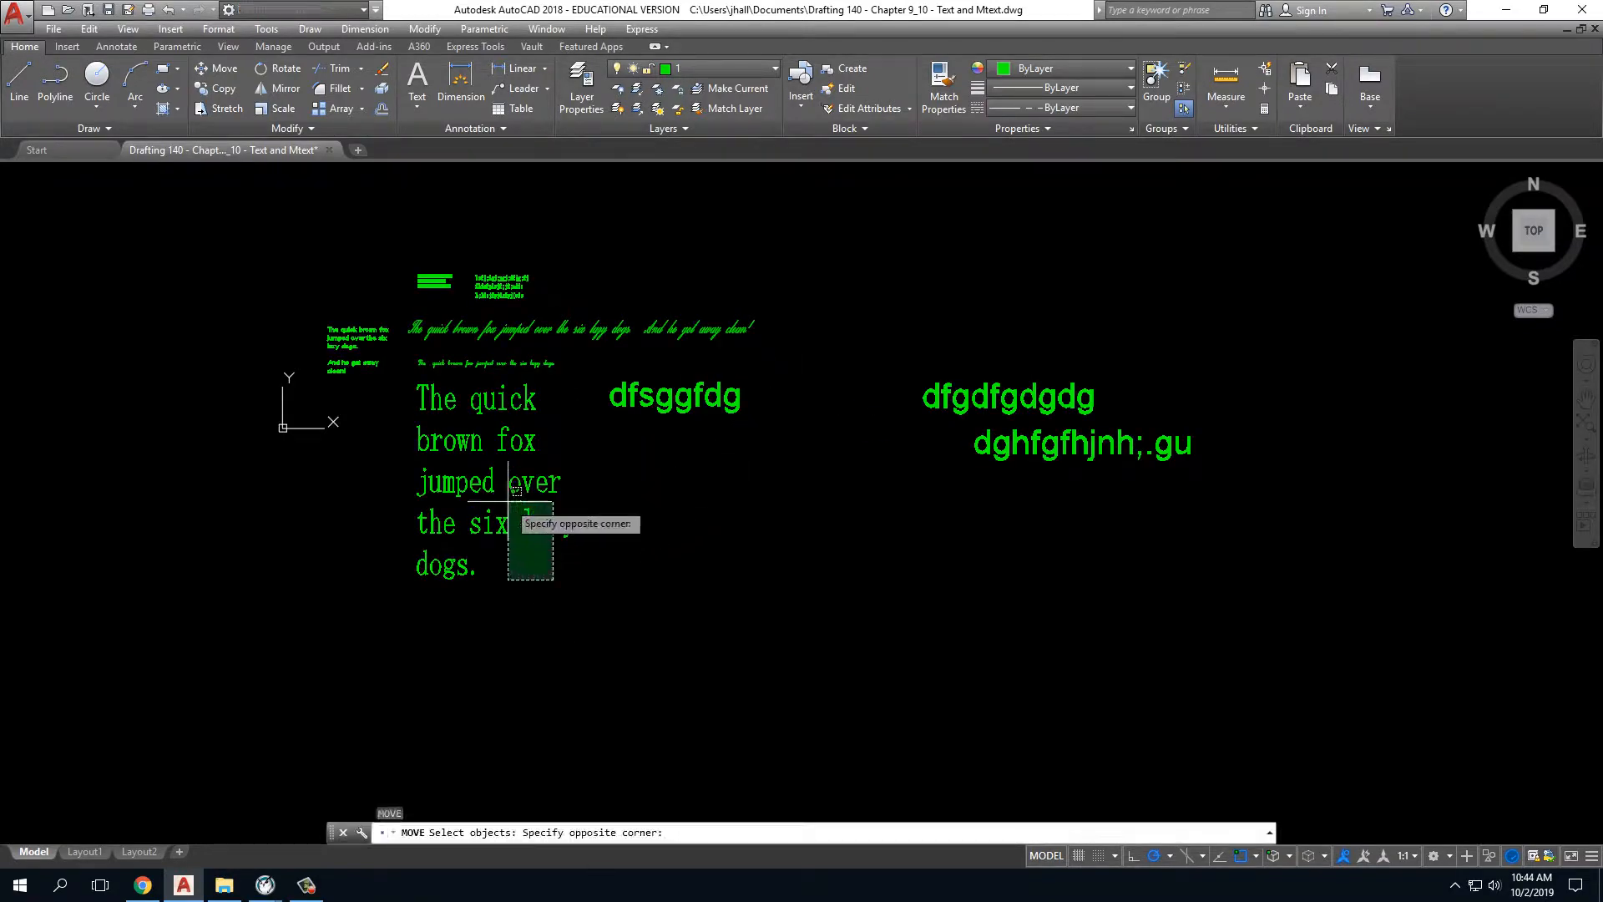
{"action": "left_click", "coordinate": [506, 500]}
{"action": "key", "text": "Return"}
{"action": "left_click", "coordinate": [488, 517]}
{"action": "scroll", "coordinate": [562, 596], "scroll_direction": "down", "scroll_amount": 2}
{"action": "scroll", "coordinate": [561, 621], "scroll_direction": "down", "scroll_amount": 3}
{"action": "scroll", "coordinate": [1181, 465], "scroll_direction": "up", "scroll_amount": 4}
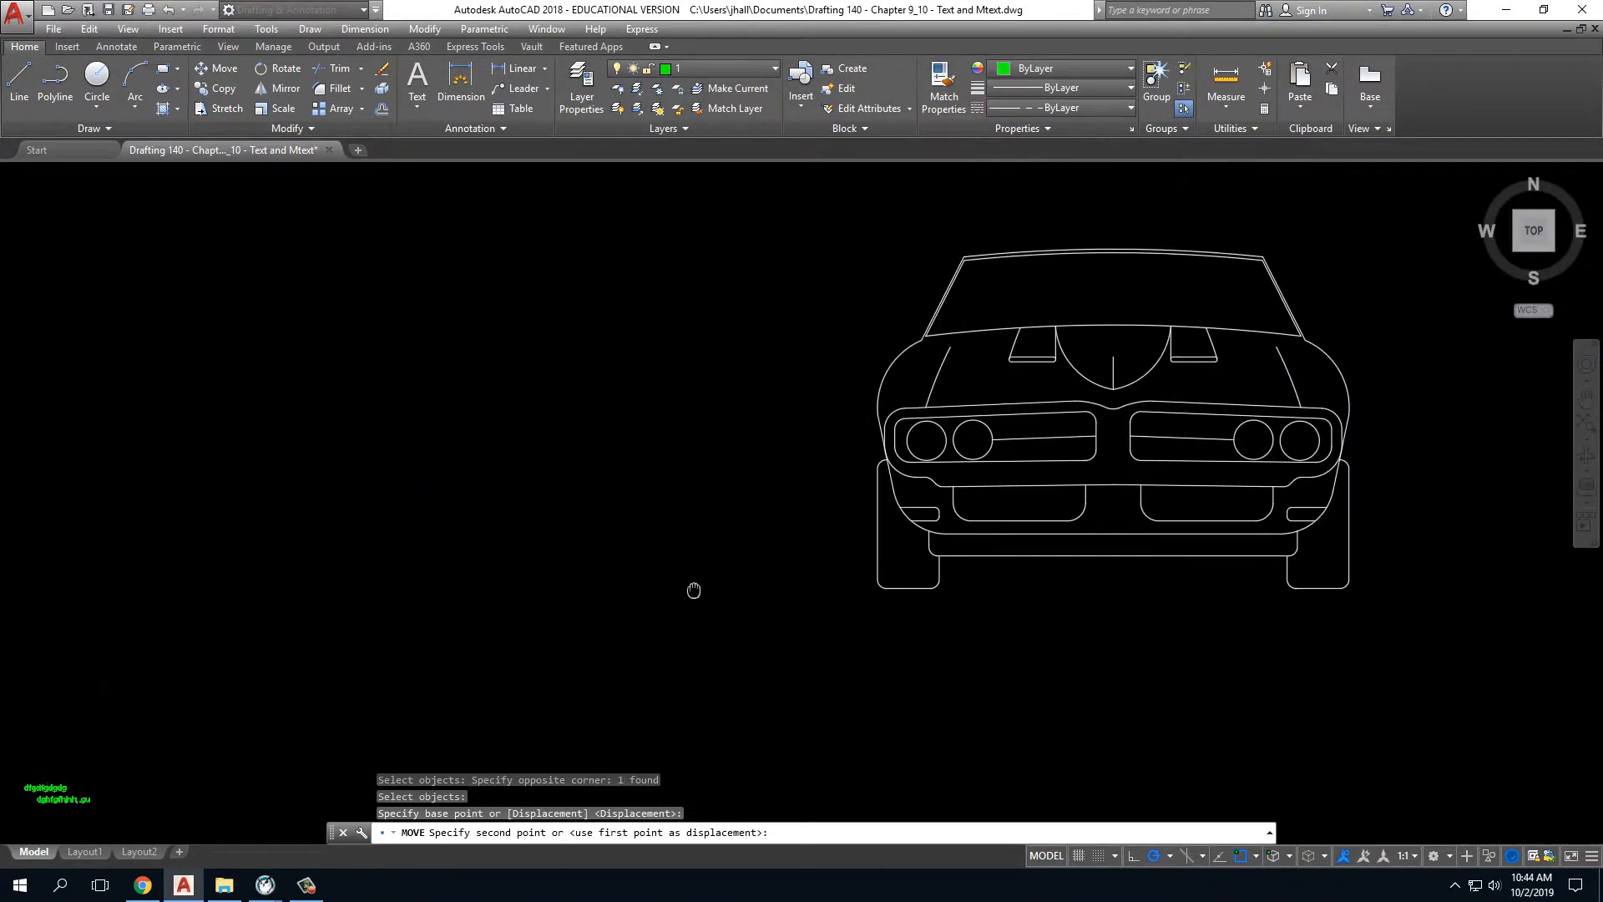
{"action": "left_click", "coordinate": [1121, 622]}
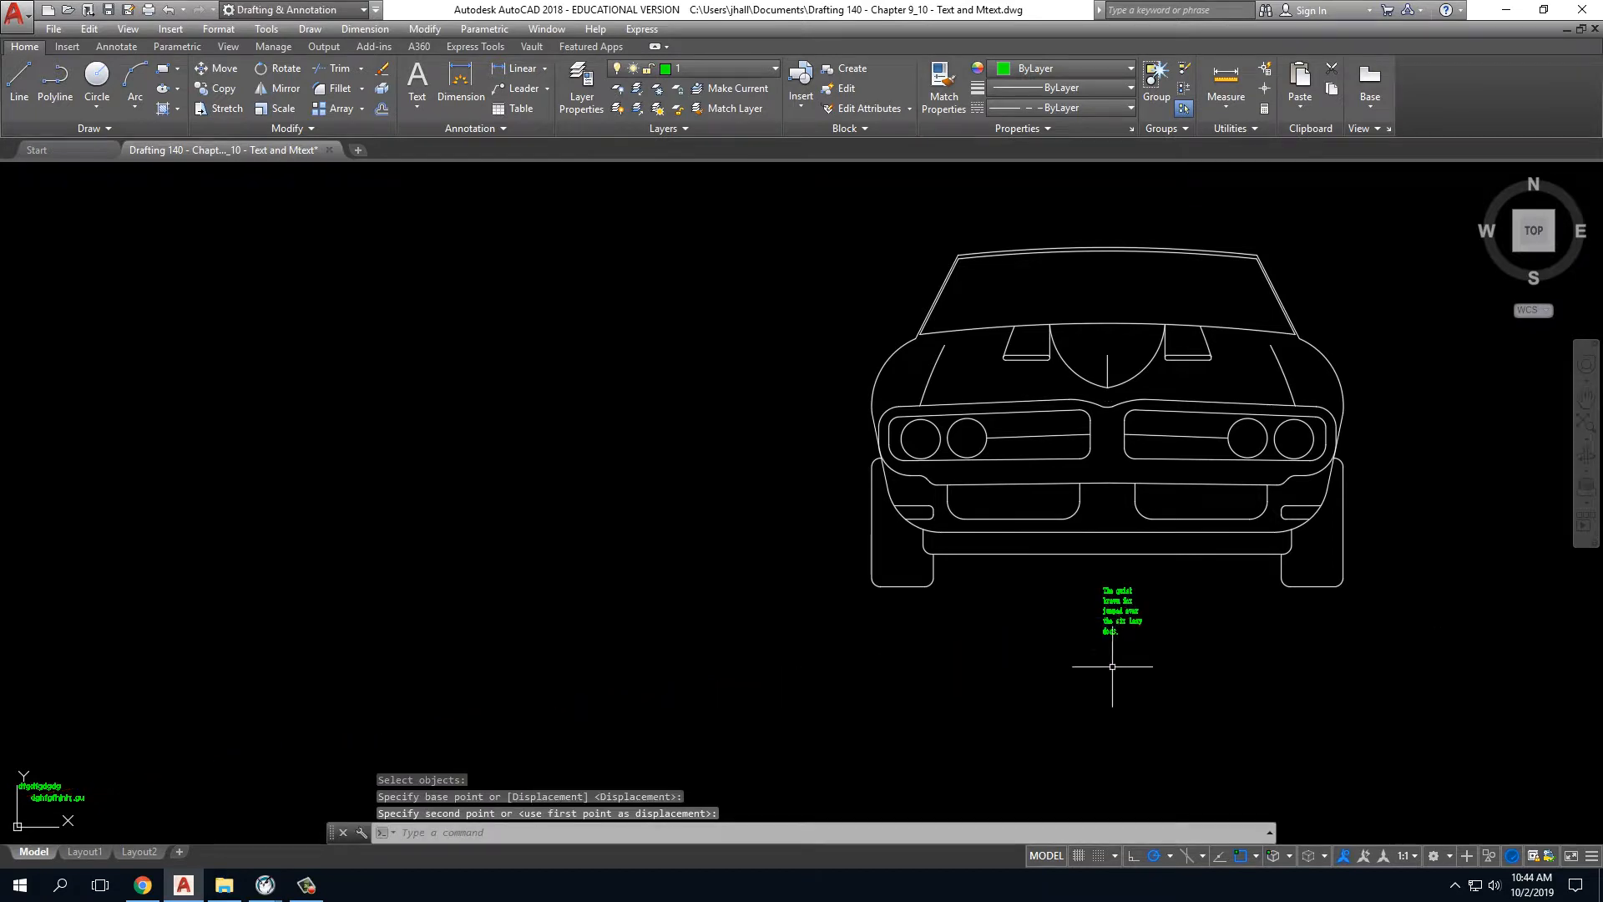
Change the height of the whole SimSun sentence below the white car to 6.
{"action": "left_click", "coordinate": [1118, 607]}
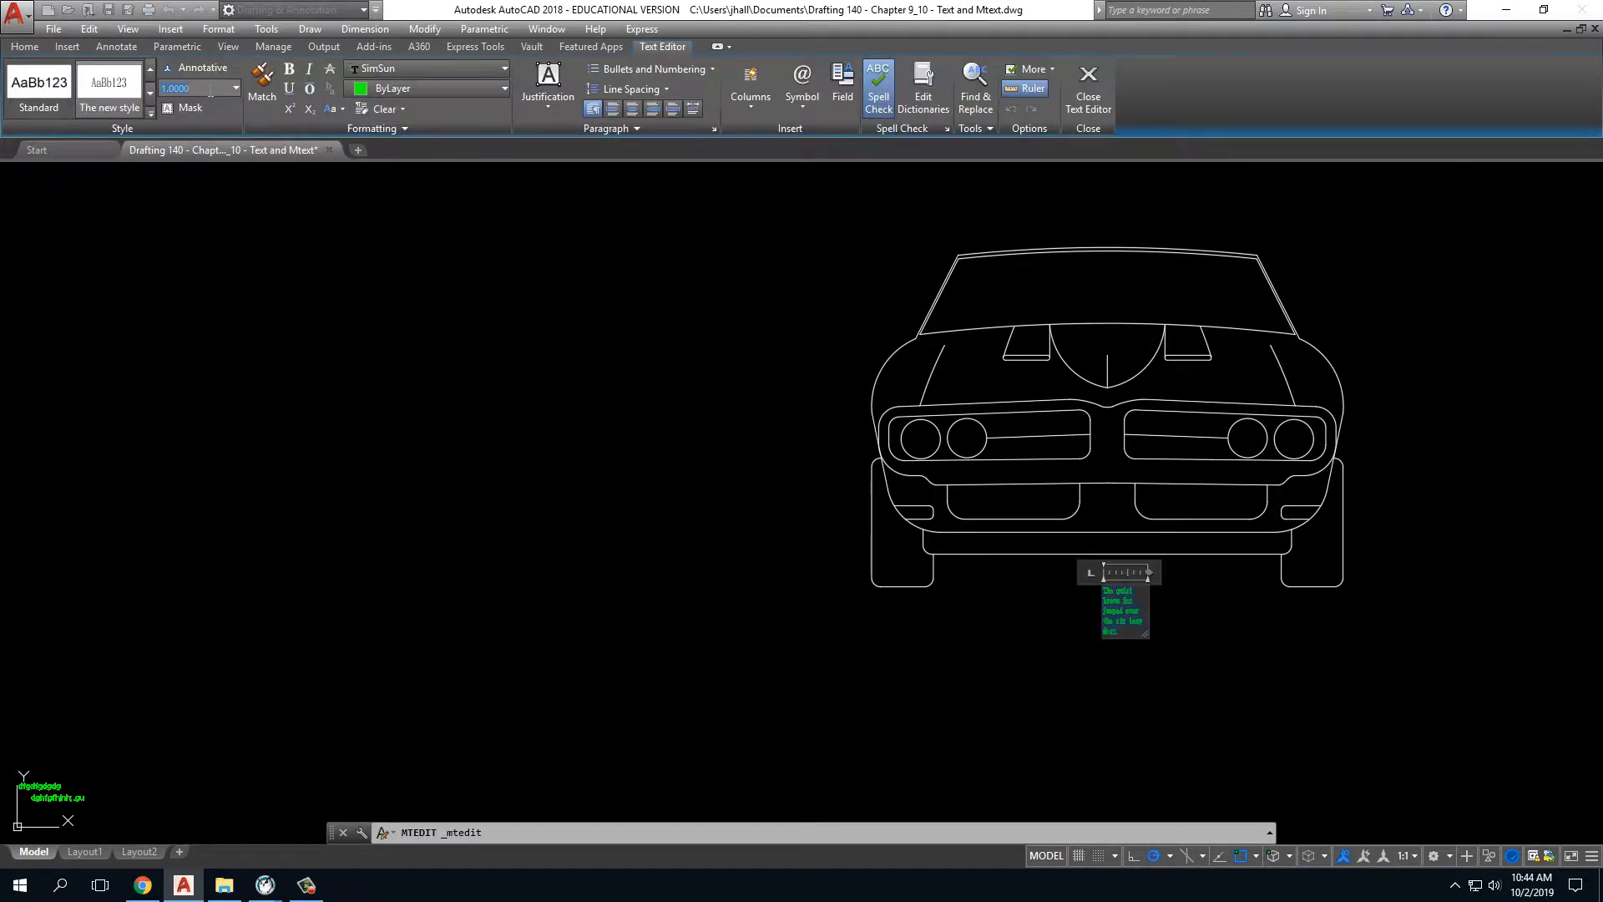
{"action": "key", "text": "Return"}
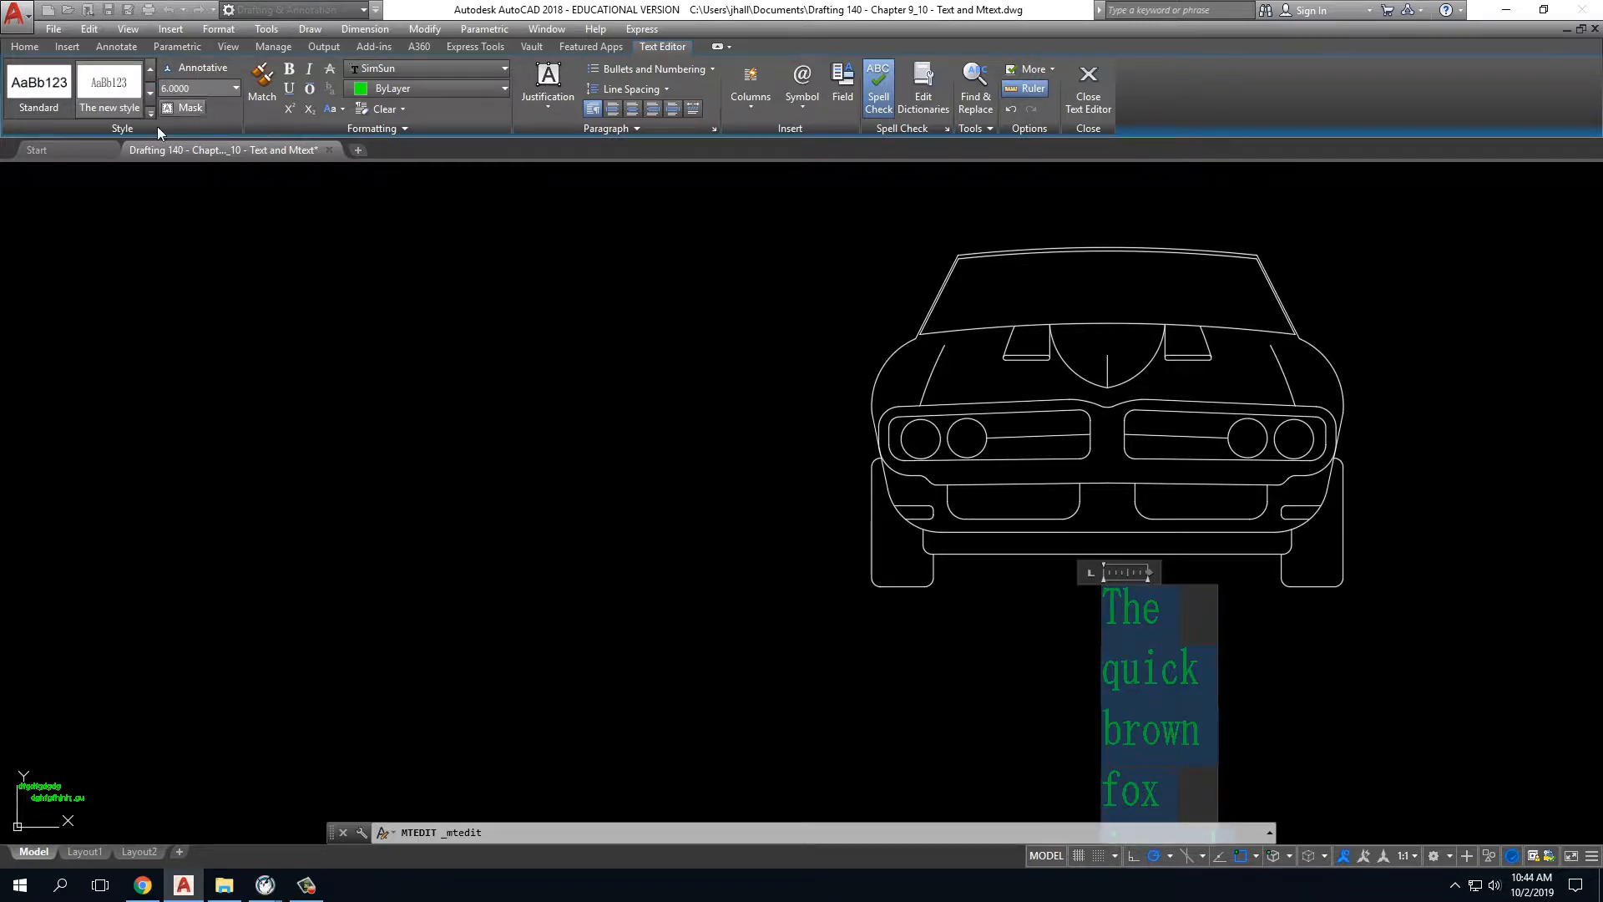
{"action": "scroll", "coordinate": [696, 299], "scroll_direction": "down", "scroll_amount": 4}
{"action": "left_click", "coordinate": [683, 431]}
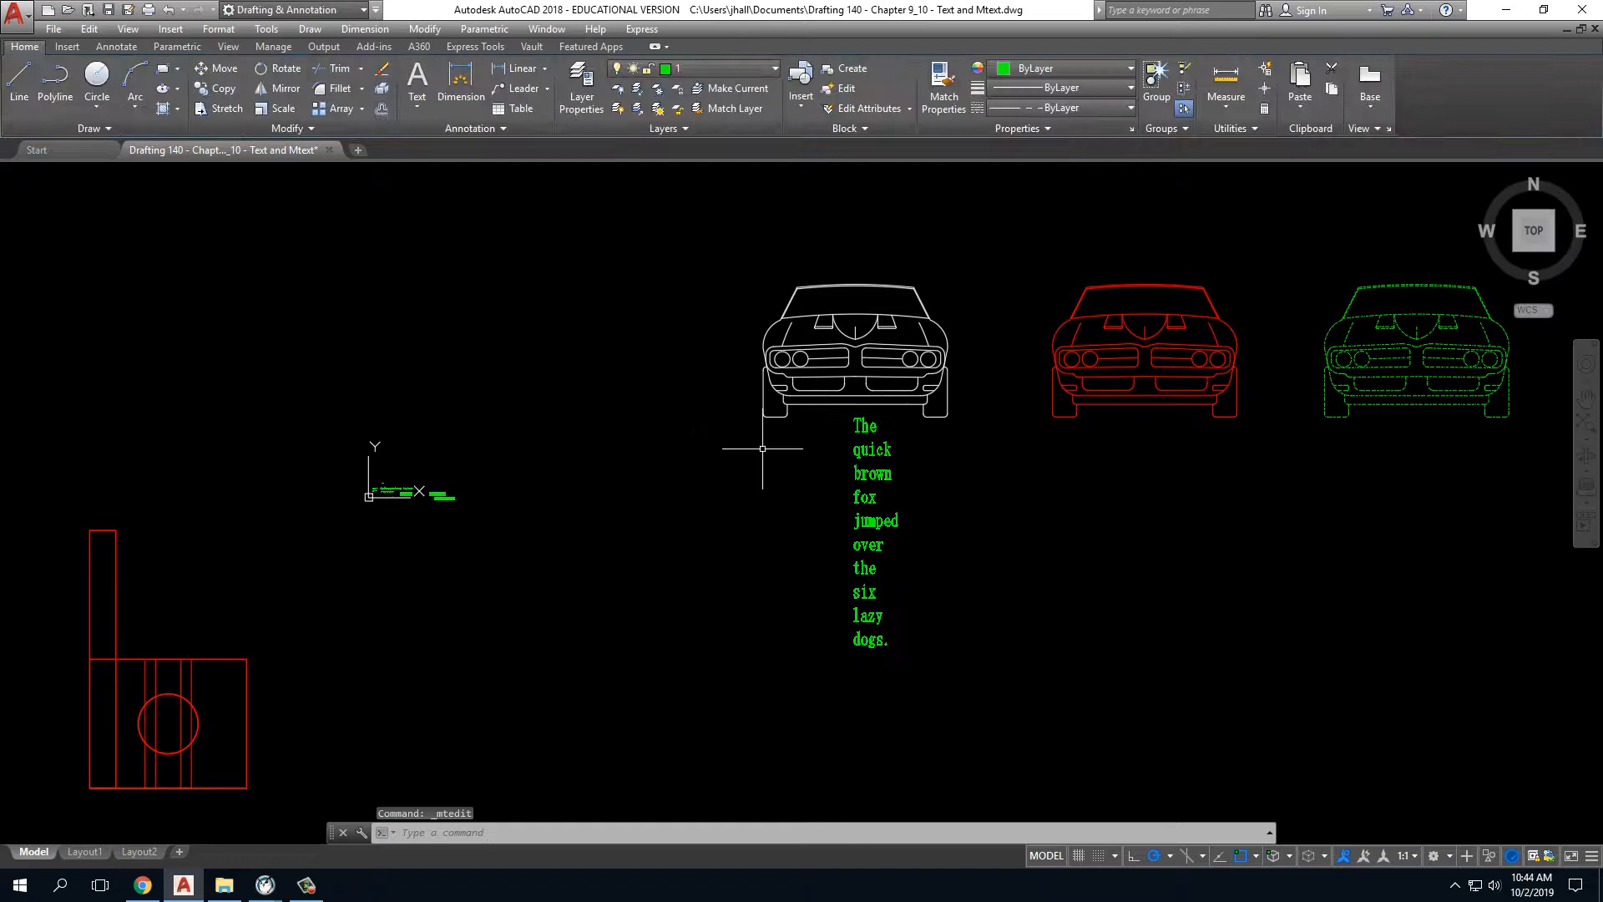
Widen the SimSun sentence's text frame by about 70 units so the words wrap onto three lines.
{"action": "left_click", "coordinate": [866, 453]}
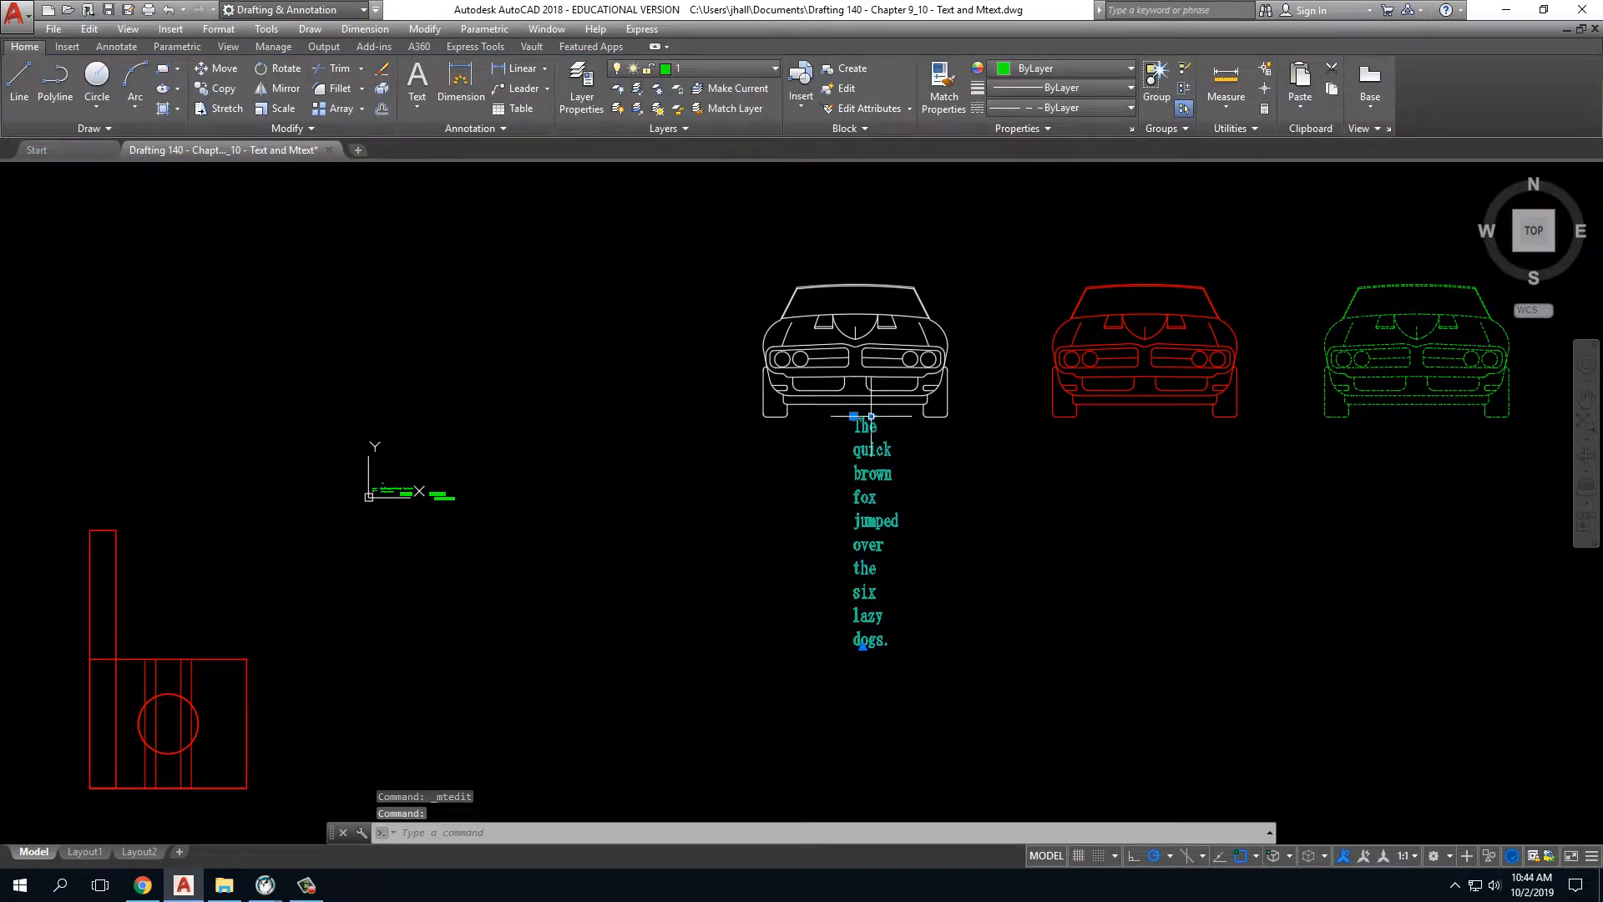
{"action": "left_click", "coordinate": [870, 416]}
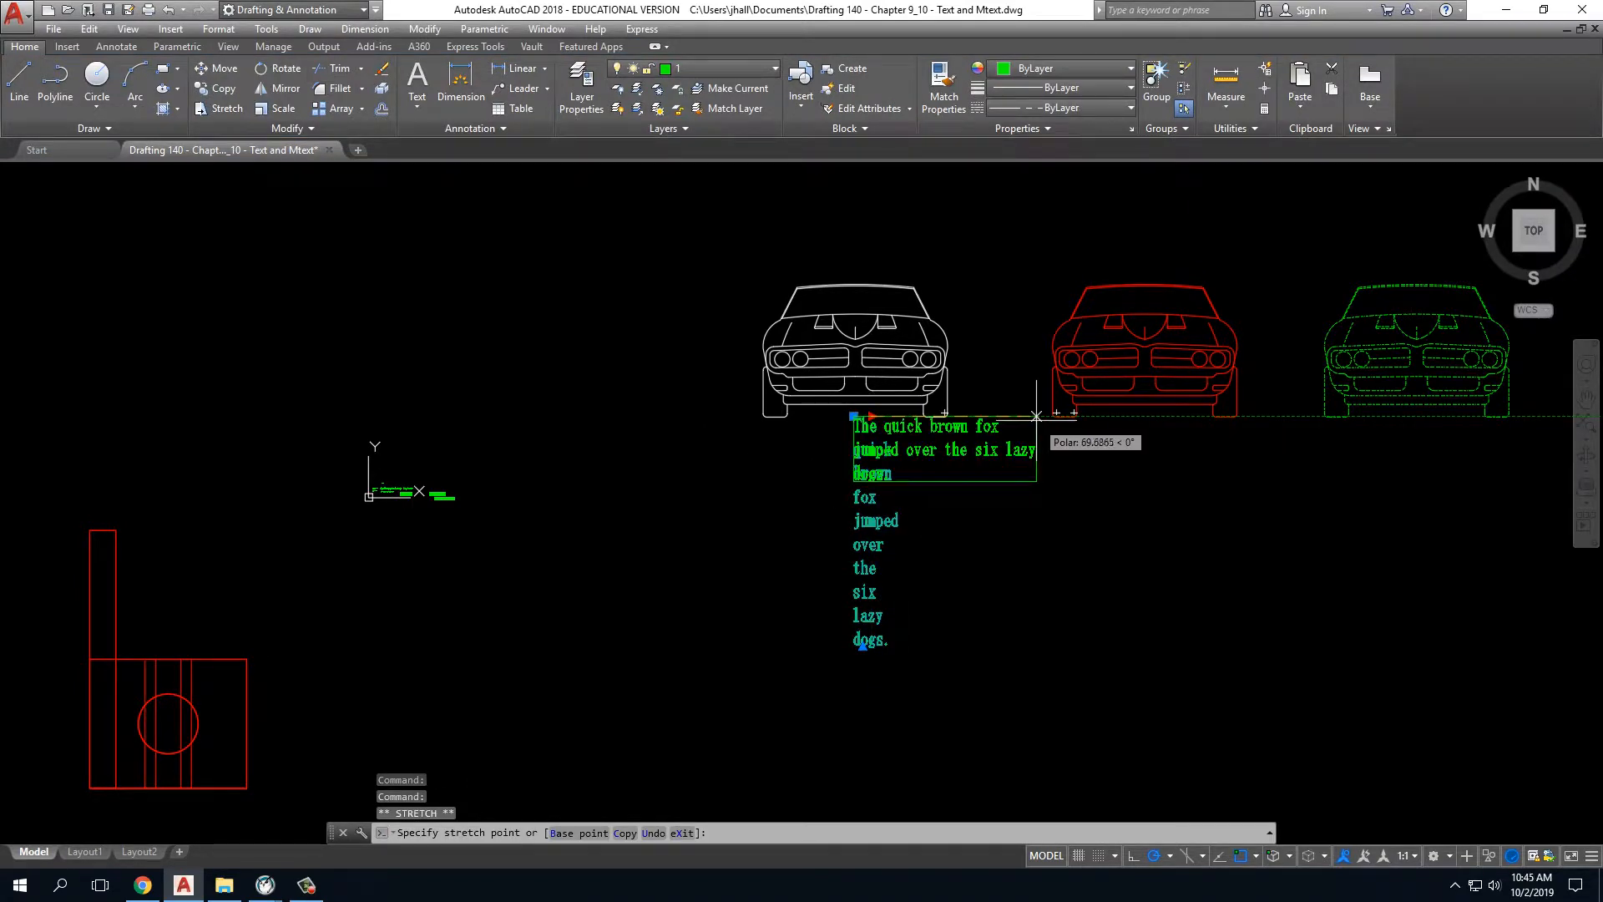
{"action": "key", "text": "Escape"}
{"action": "key", "text": "Escape"}
Move the three-line sentence up over the hood and headlights of the white car.
{"action": "scroll", "coordinate": [983, 449], "scroll_direction": "up", "scroll_amount": 4}
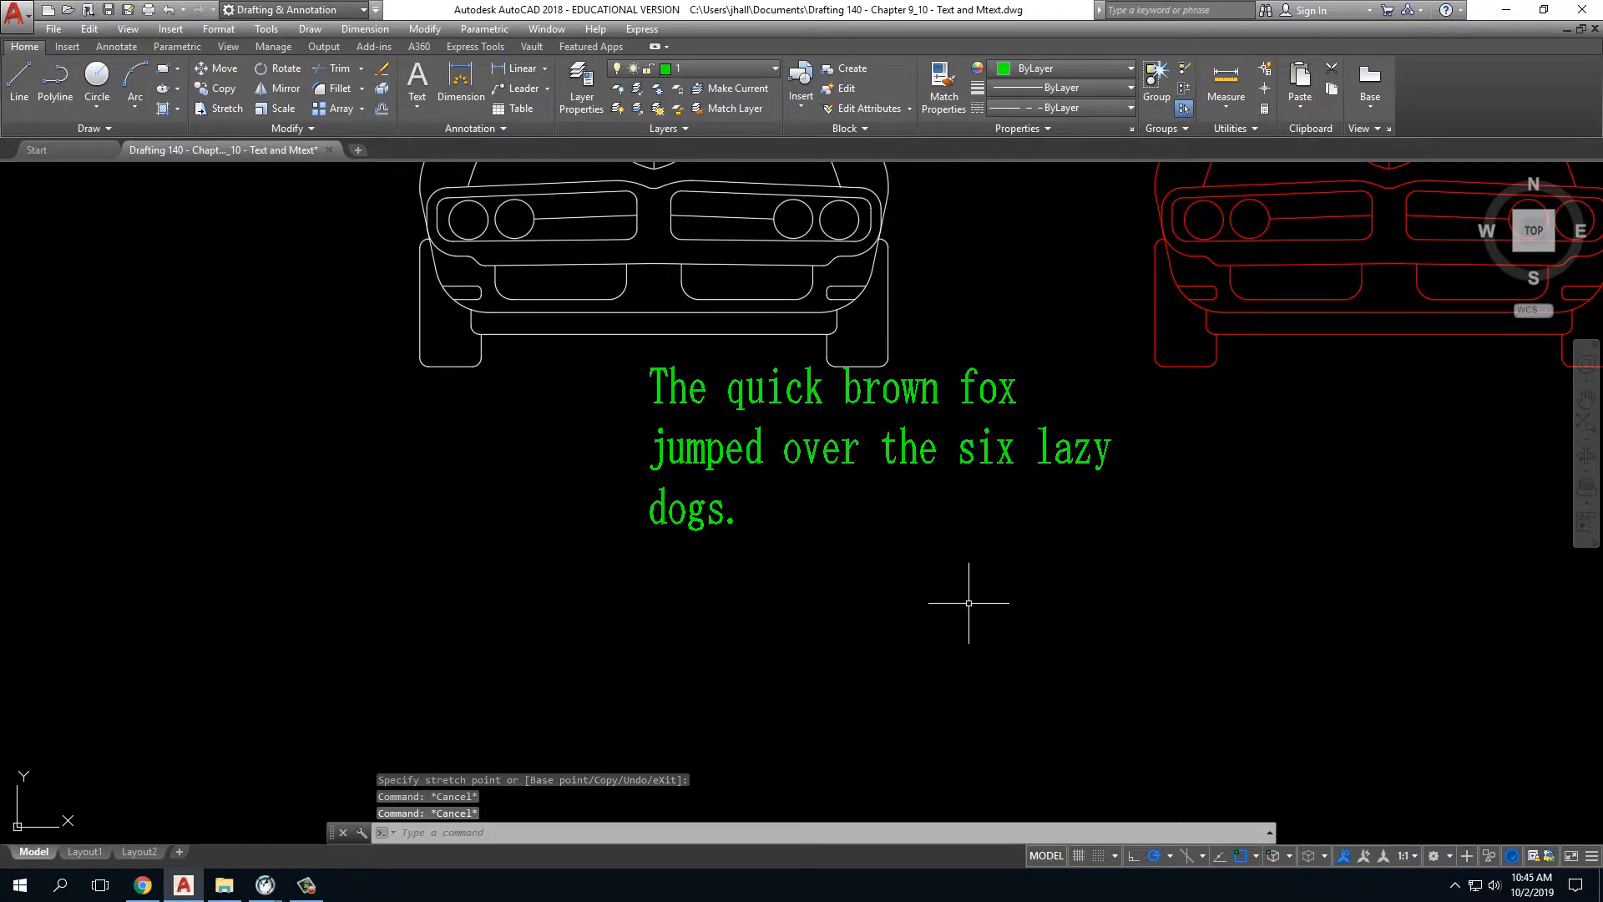
{"action": "type", "text": "m"}
{"action": "key", "text": "space"}
{"action": "left_click", "coordinate": [1001, 598]}
{"action": "left_click", "coordinate": [904, 433]}
{"action": "key", "text": "space"}
{"action": "left_click", "coordinate": [1032, 619]}
{"action": "scroll", "coordinate": [963, 657], "scroll_direction": "down", "scroll_amount": 4}
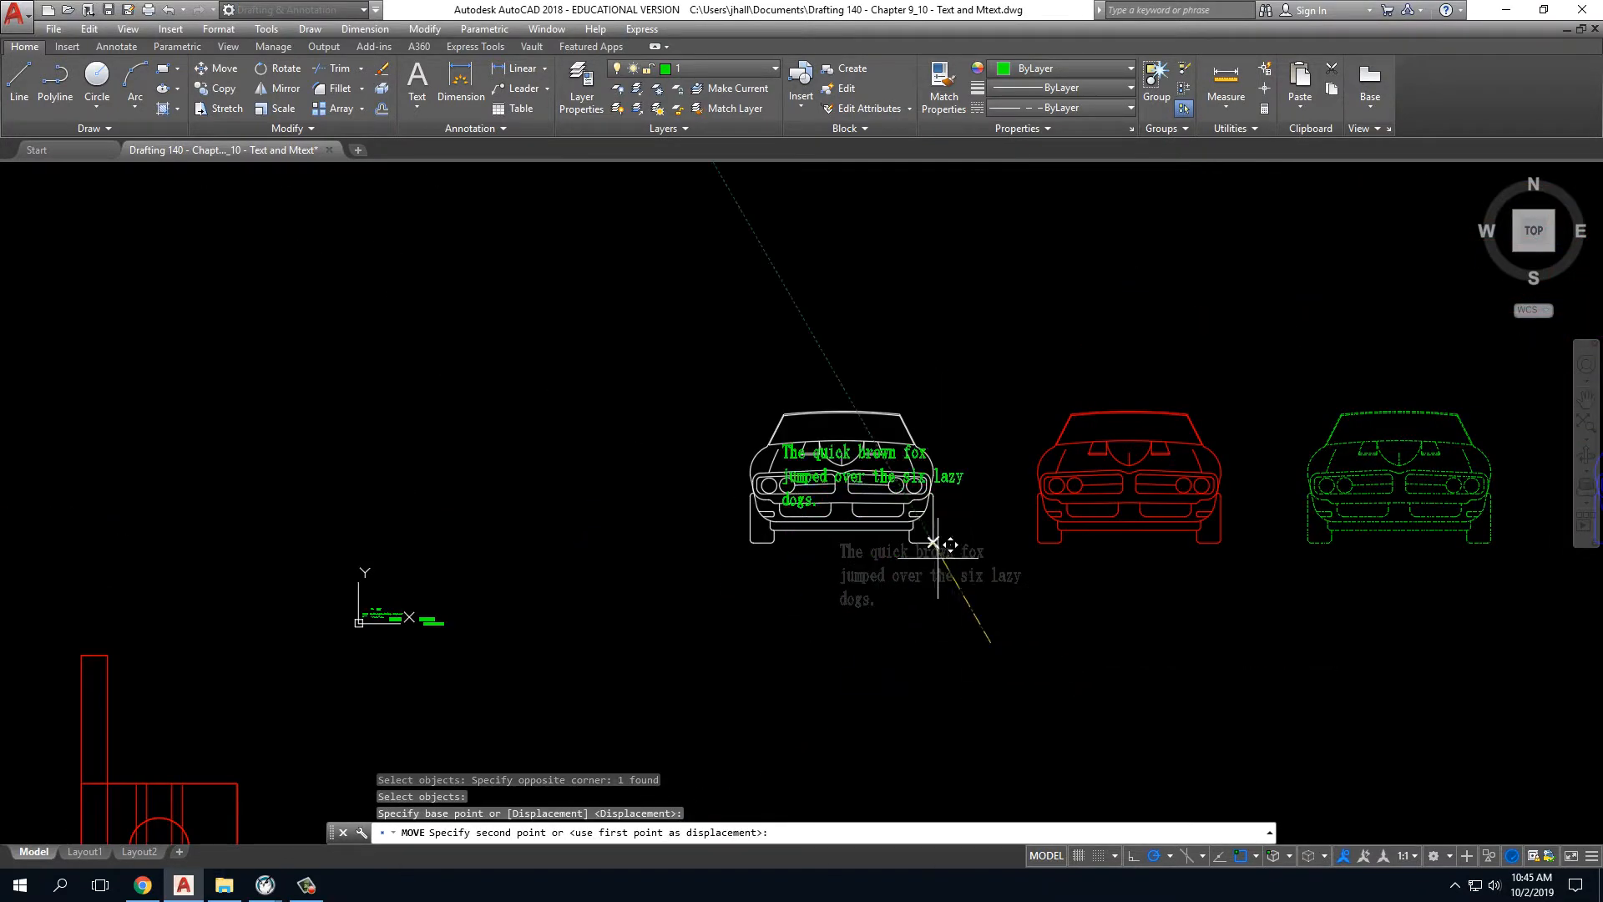
{"action": "scroll", "coordinate": [914, 566], "scroll_direction": "up", "scroll_amount": 4}
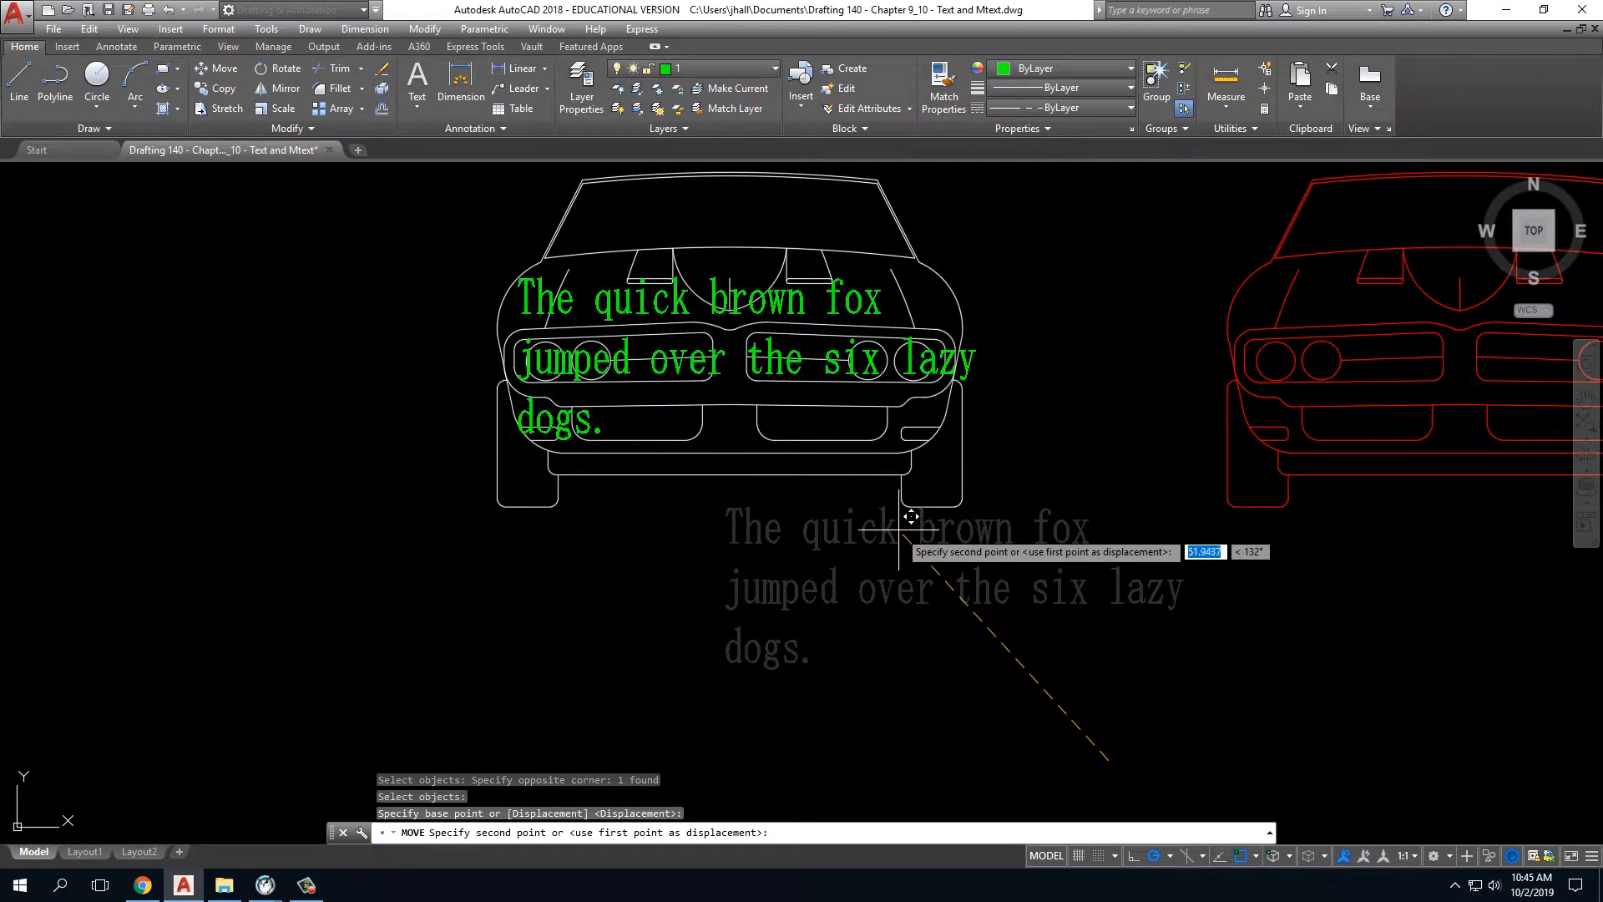
{"action": "left_click", "coordinate": [909, 518]}
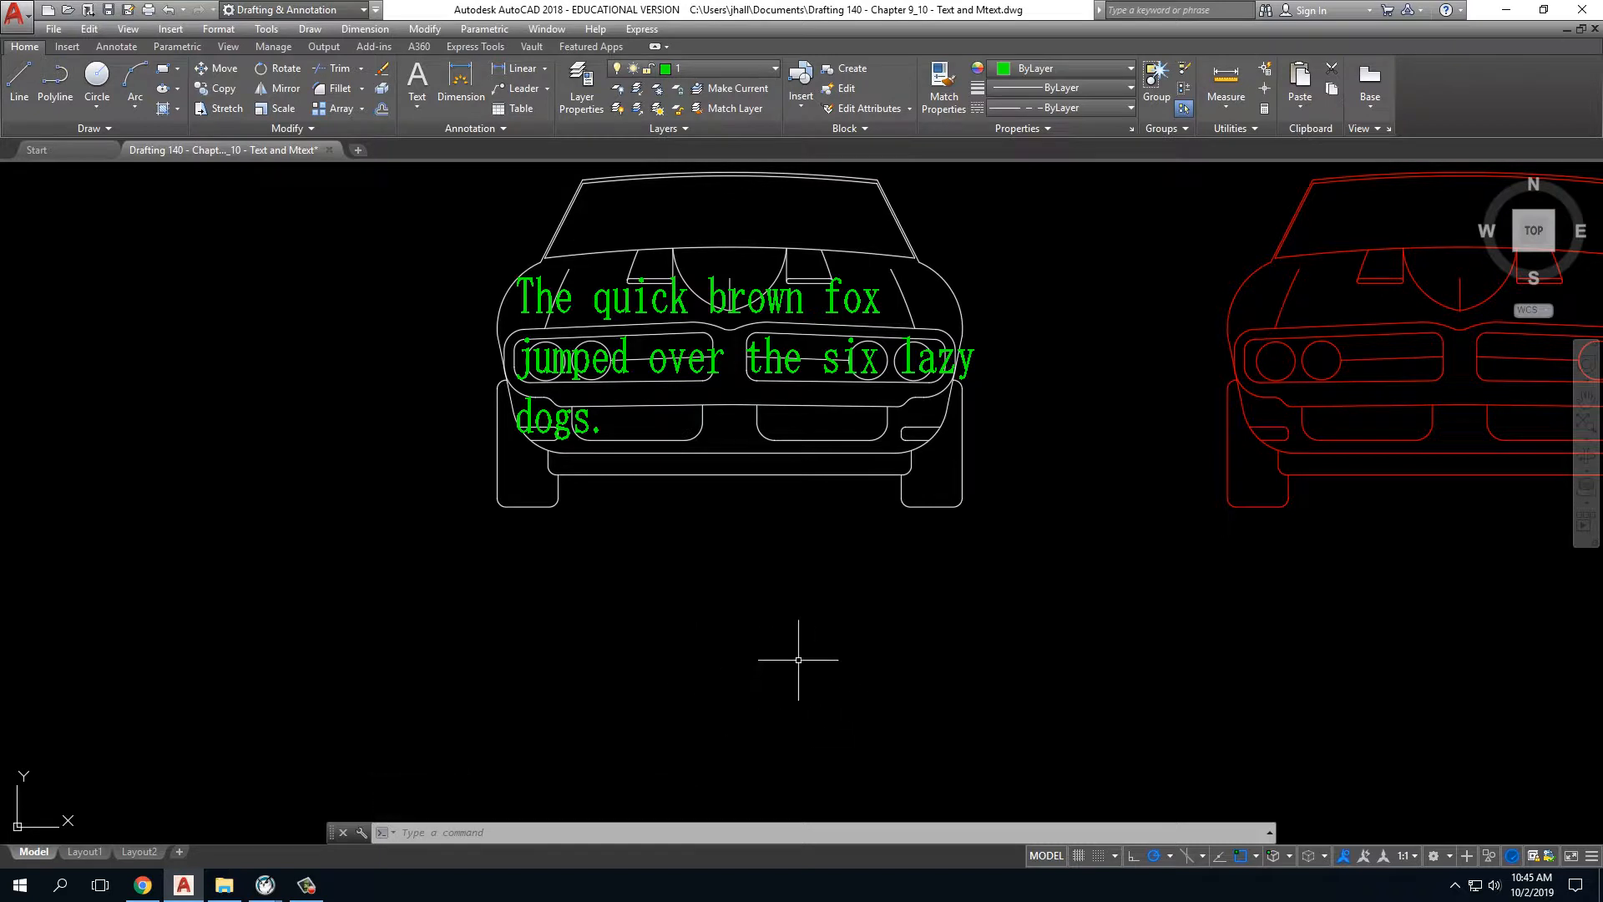
Move the previously selected sentence down to the clear area just below the white car.
{"action": "type", "text": "m"}
{"action": "key", "text": "Return"}
{"action": "type", "text": "p"}
{"action": "key", "text": "Return"}
{"action": "key", "text": "Return"}
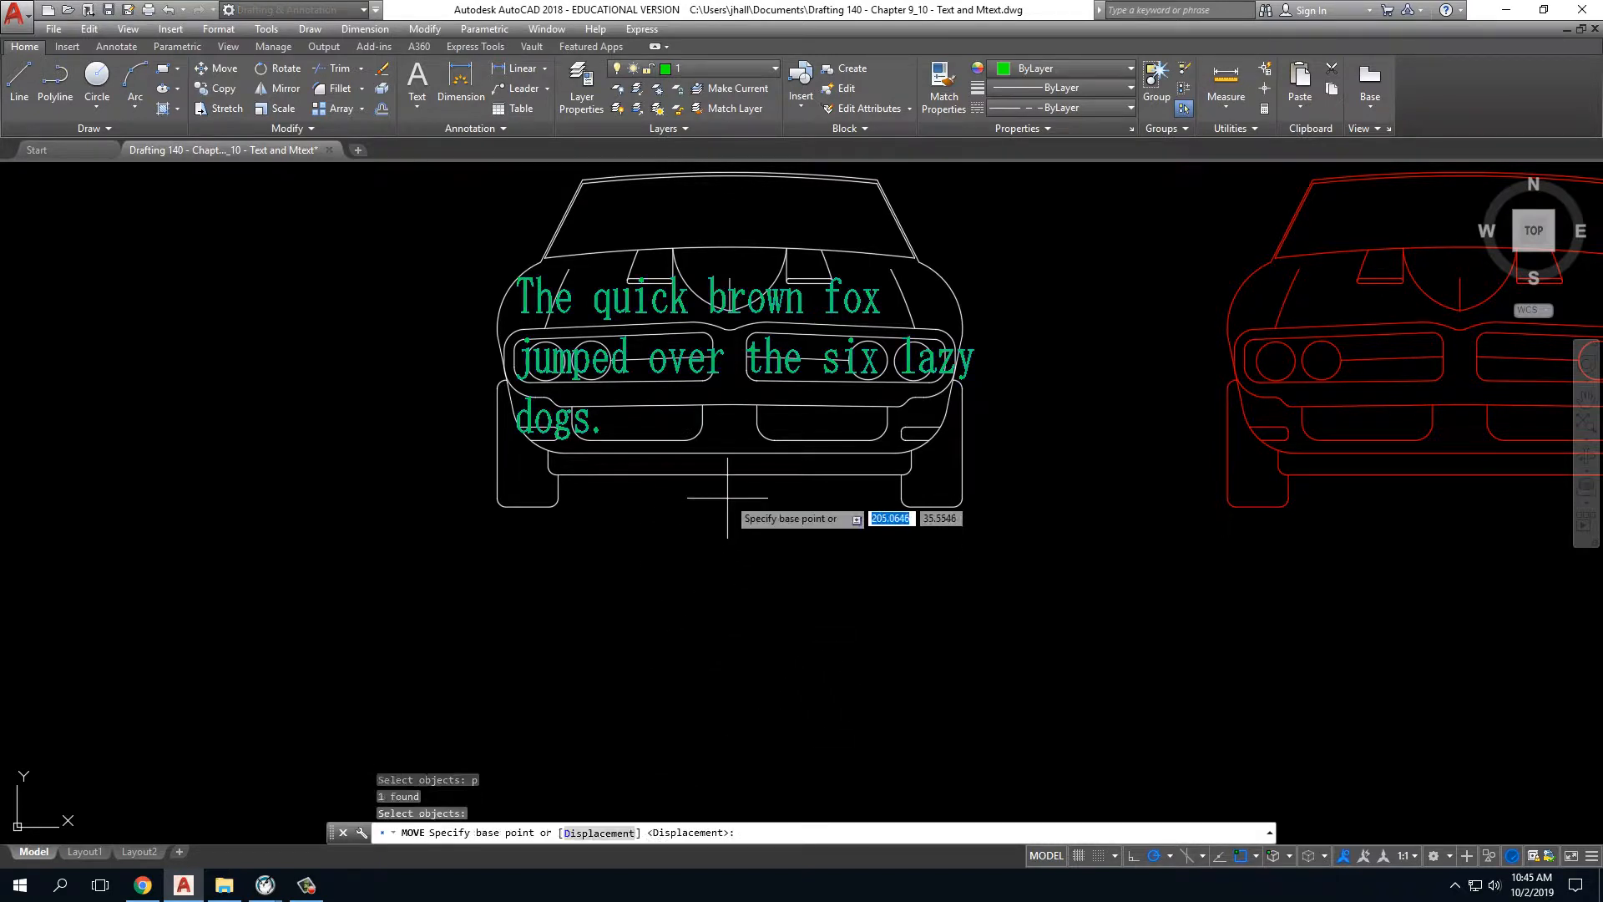
{"action": "left_click", "coordinate": [727, 497]}
{"action": "left_click", "coordinate": [752, 756]}
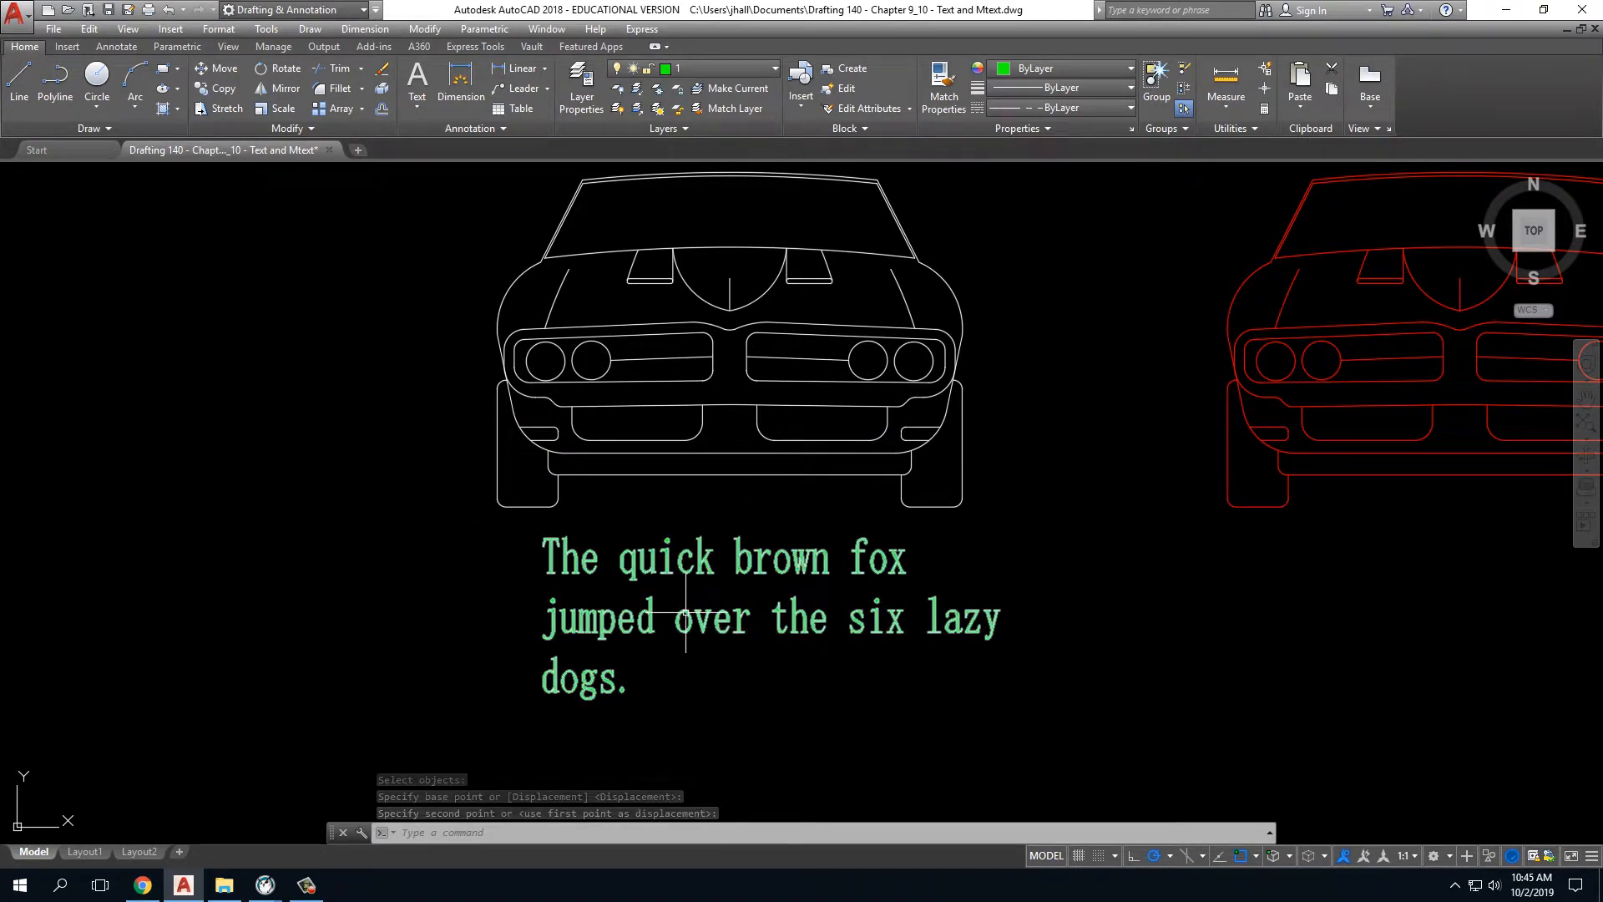
Replace the whole sentence below the white car with the word "Classic!".
{"action": "mouse_move", "coordinate": [685, 612]}
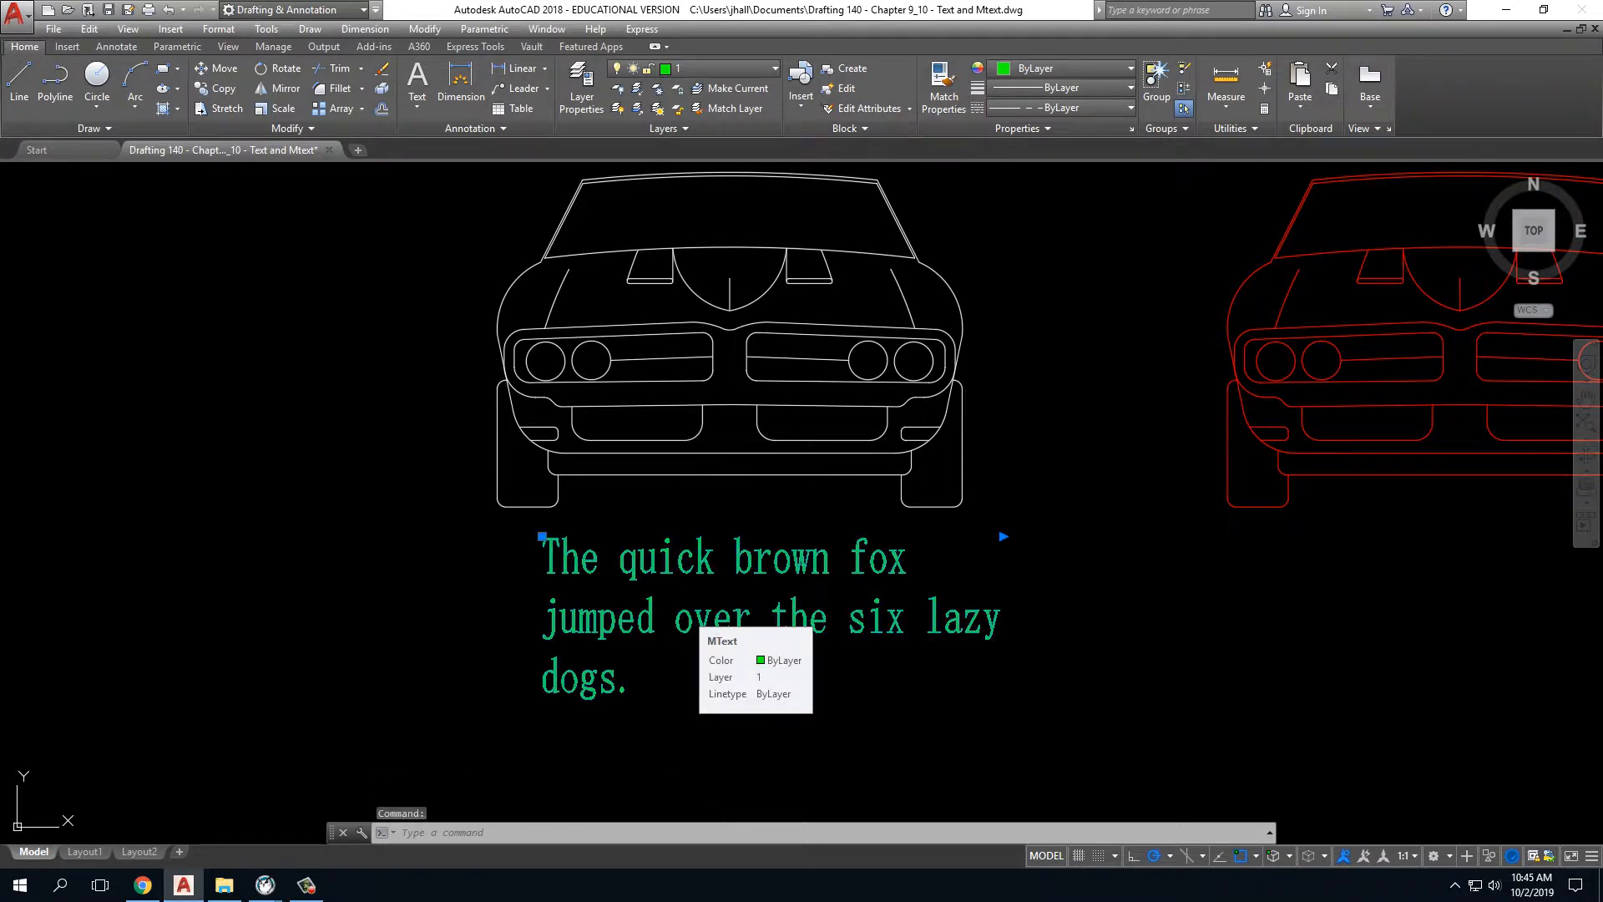
{"action": "double_click", "coordinate": [685, 612]}
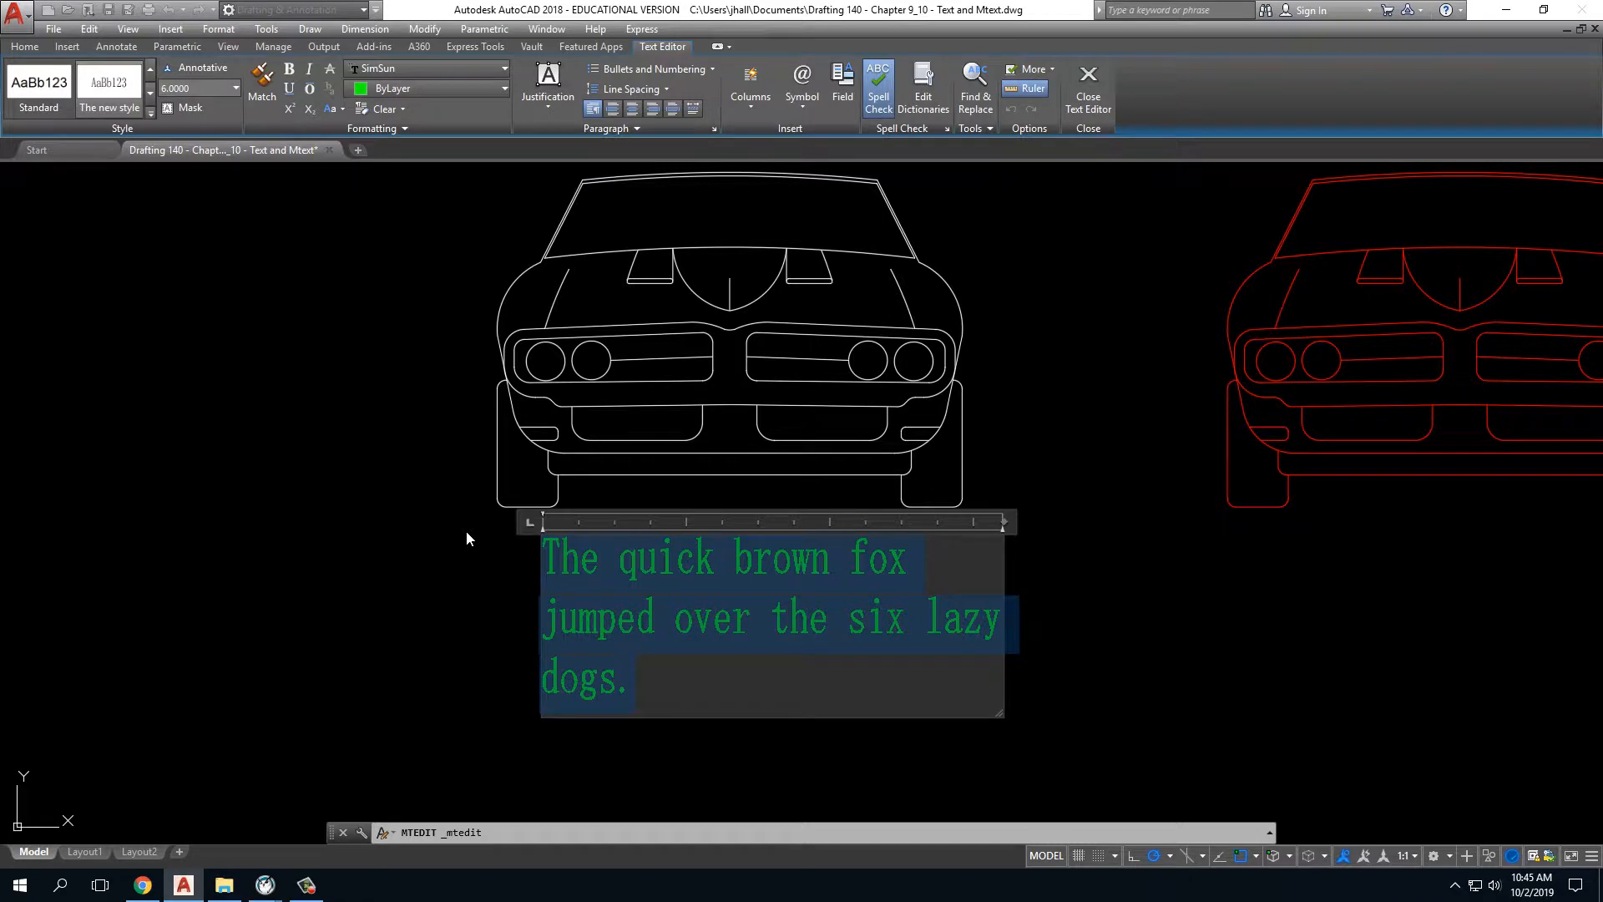
{"action": "type", "text": "Cl"}
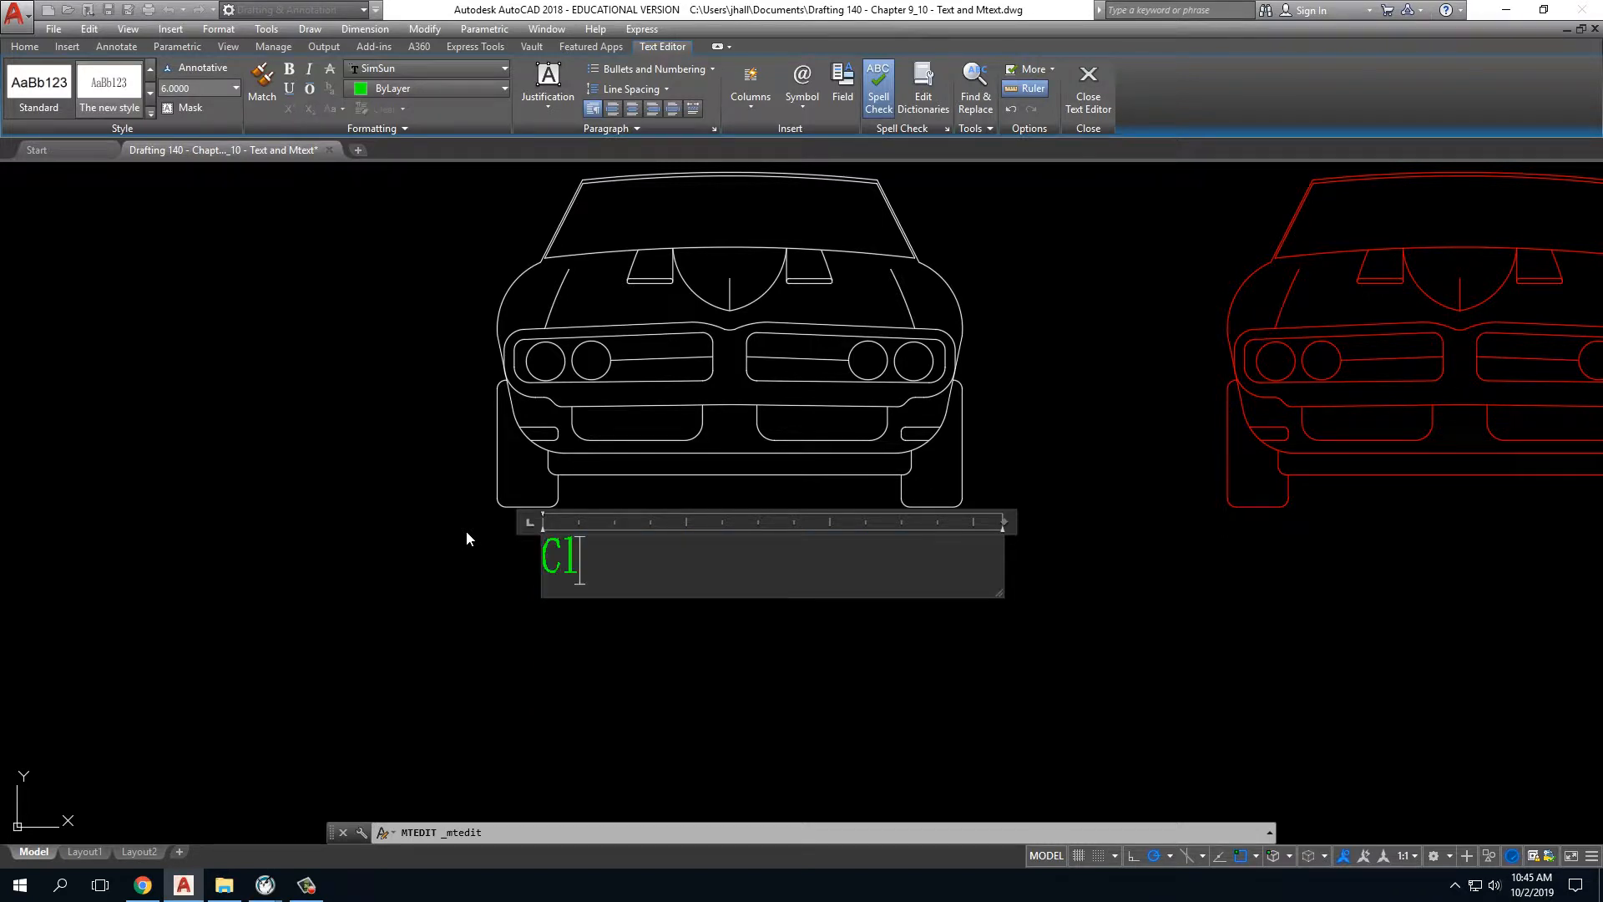
{"action": "type", "text": "assic!"}
{"action": "left_click", "coordinate": [492, 763]}
Narrow the text frame of "Classic!" so it fits closely around the word.
{"action": "left_click", "coordinate": [563, 544]}
{"action": "left_click", "coordinate": [533, 594]}
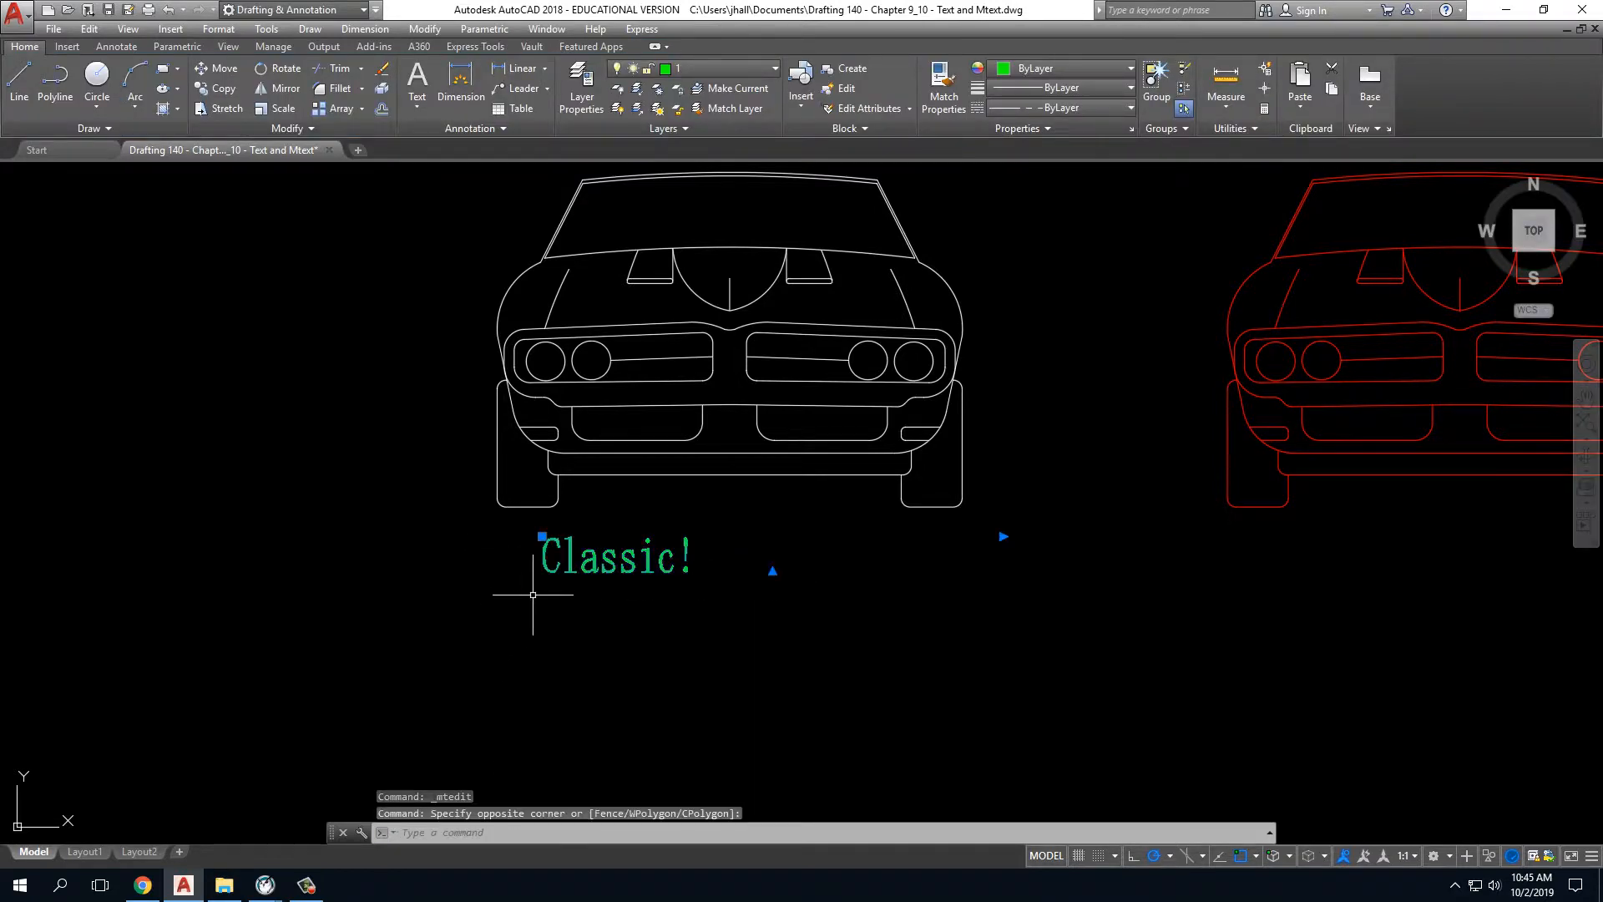
{"action": "left_click", "coordinate": [1002, 534]}
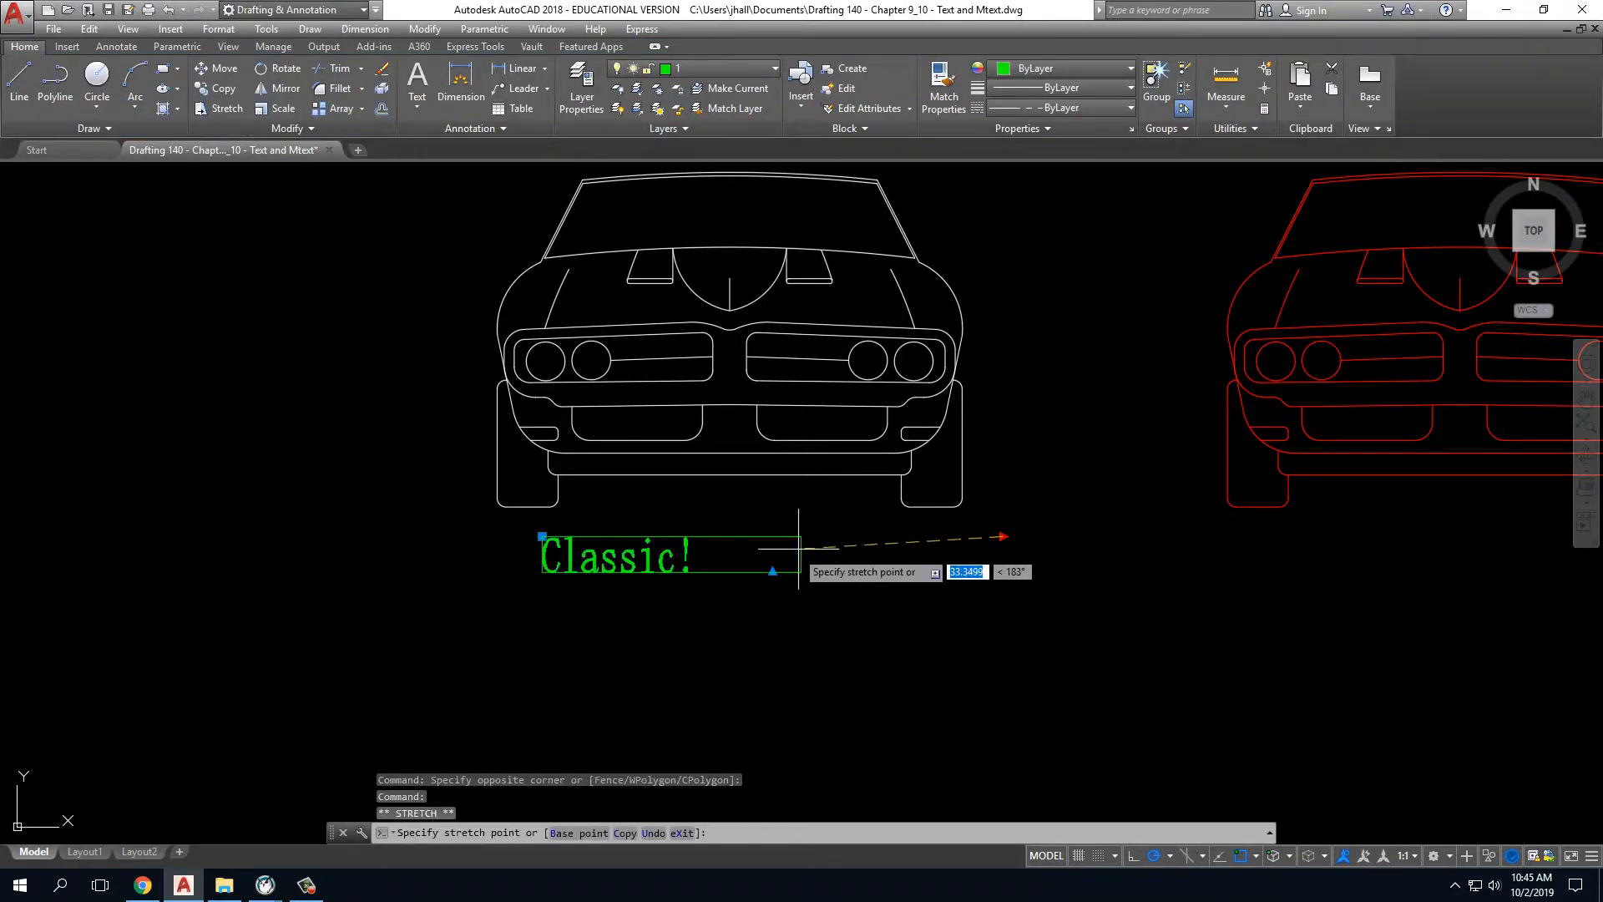
{"action": "key", "text": "Escape"}
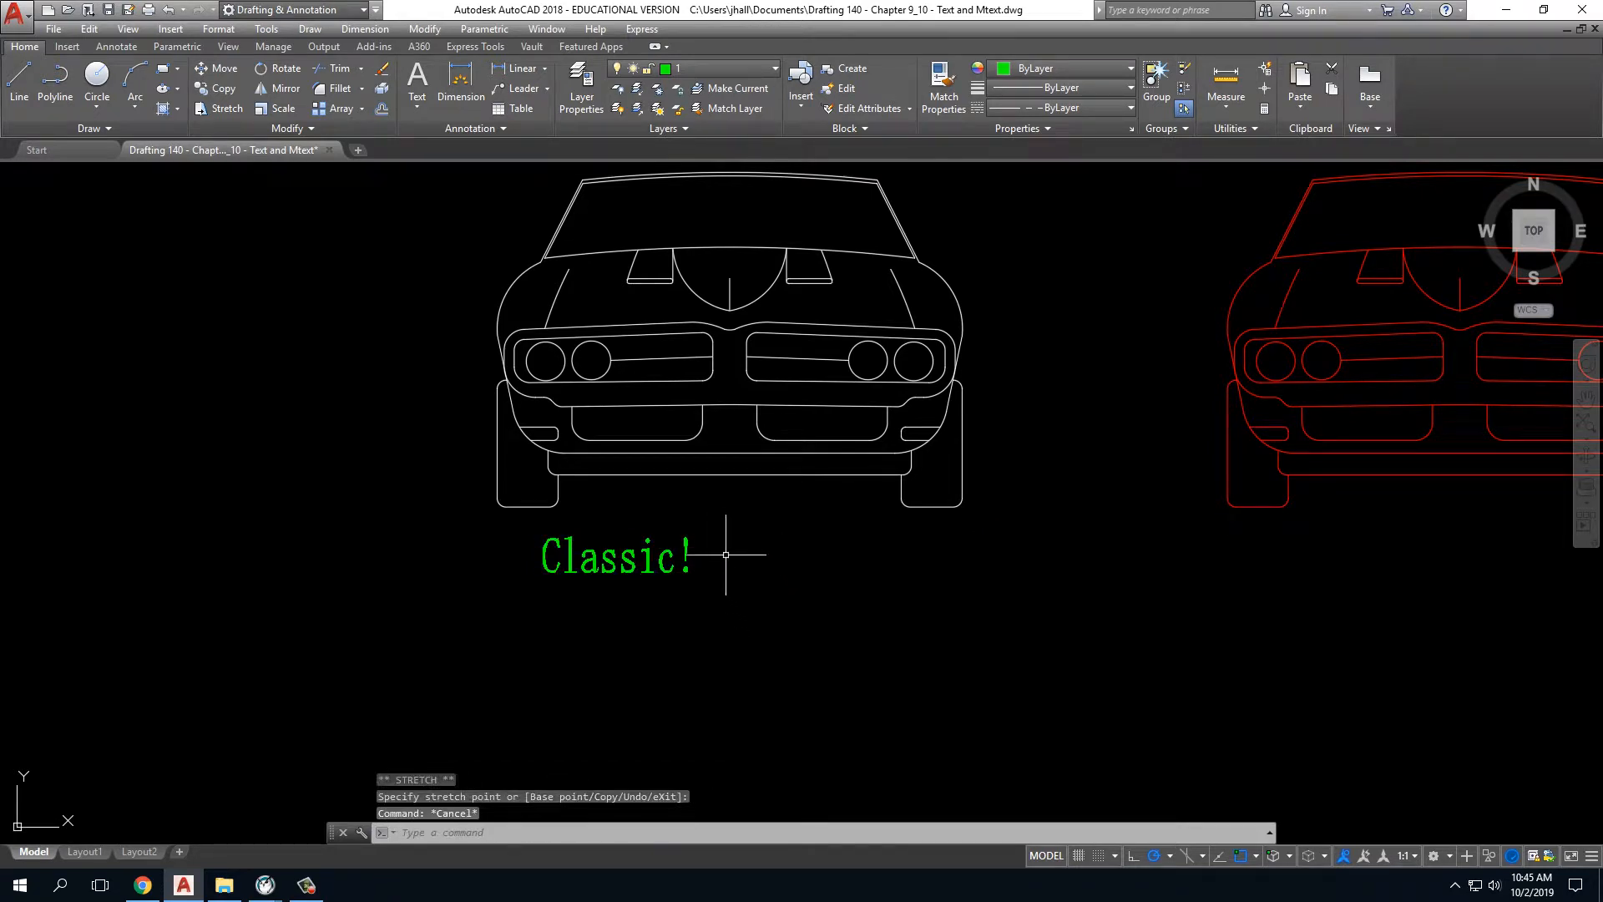
{"action": "left_click", "coordinate": [678, 553]}
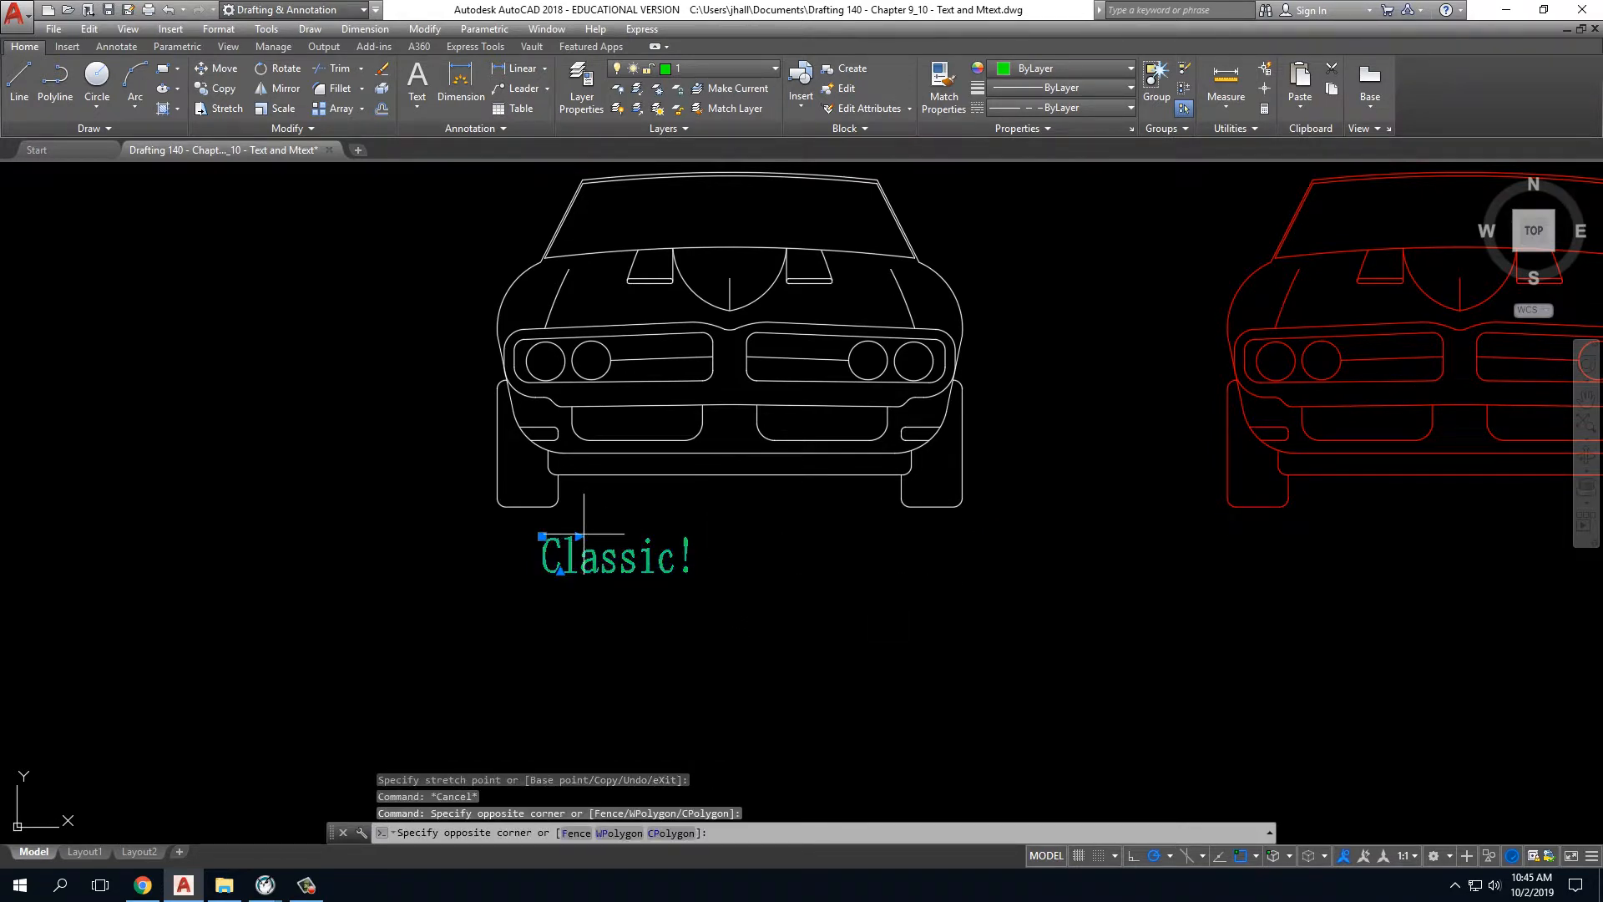
{"action": "left_click", "coordinate": [577, 536]}
{"action": "left_click", "coordinate": [578, 536]}
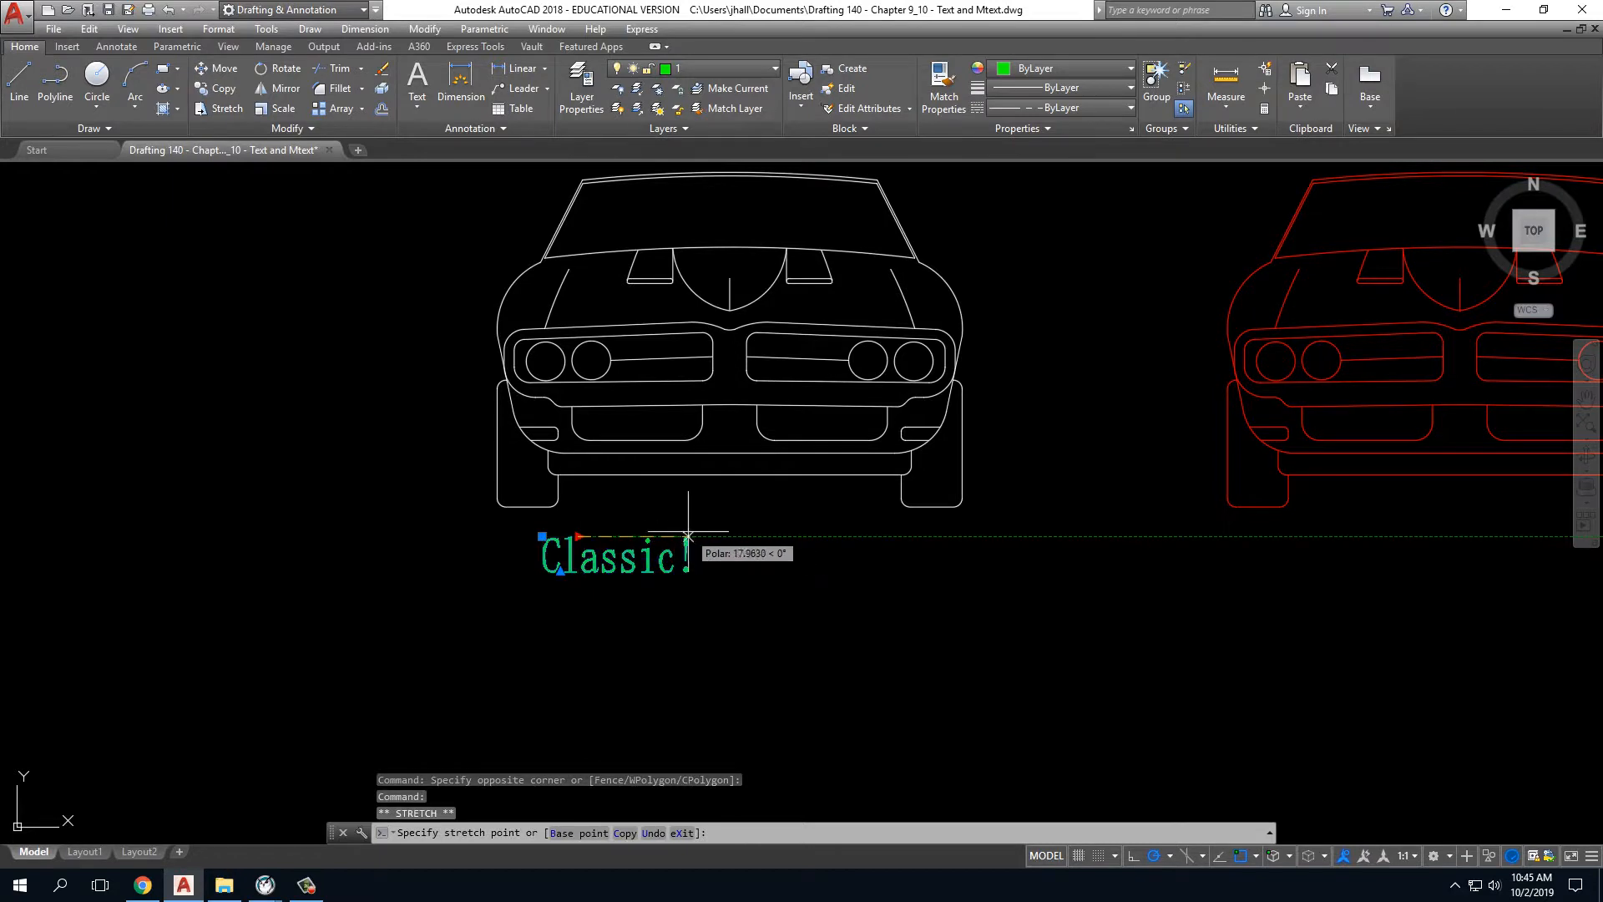
{"action": "key", "text": "Escape"}
{"action": "type", "text": "m"}
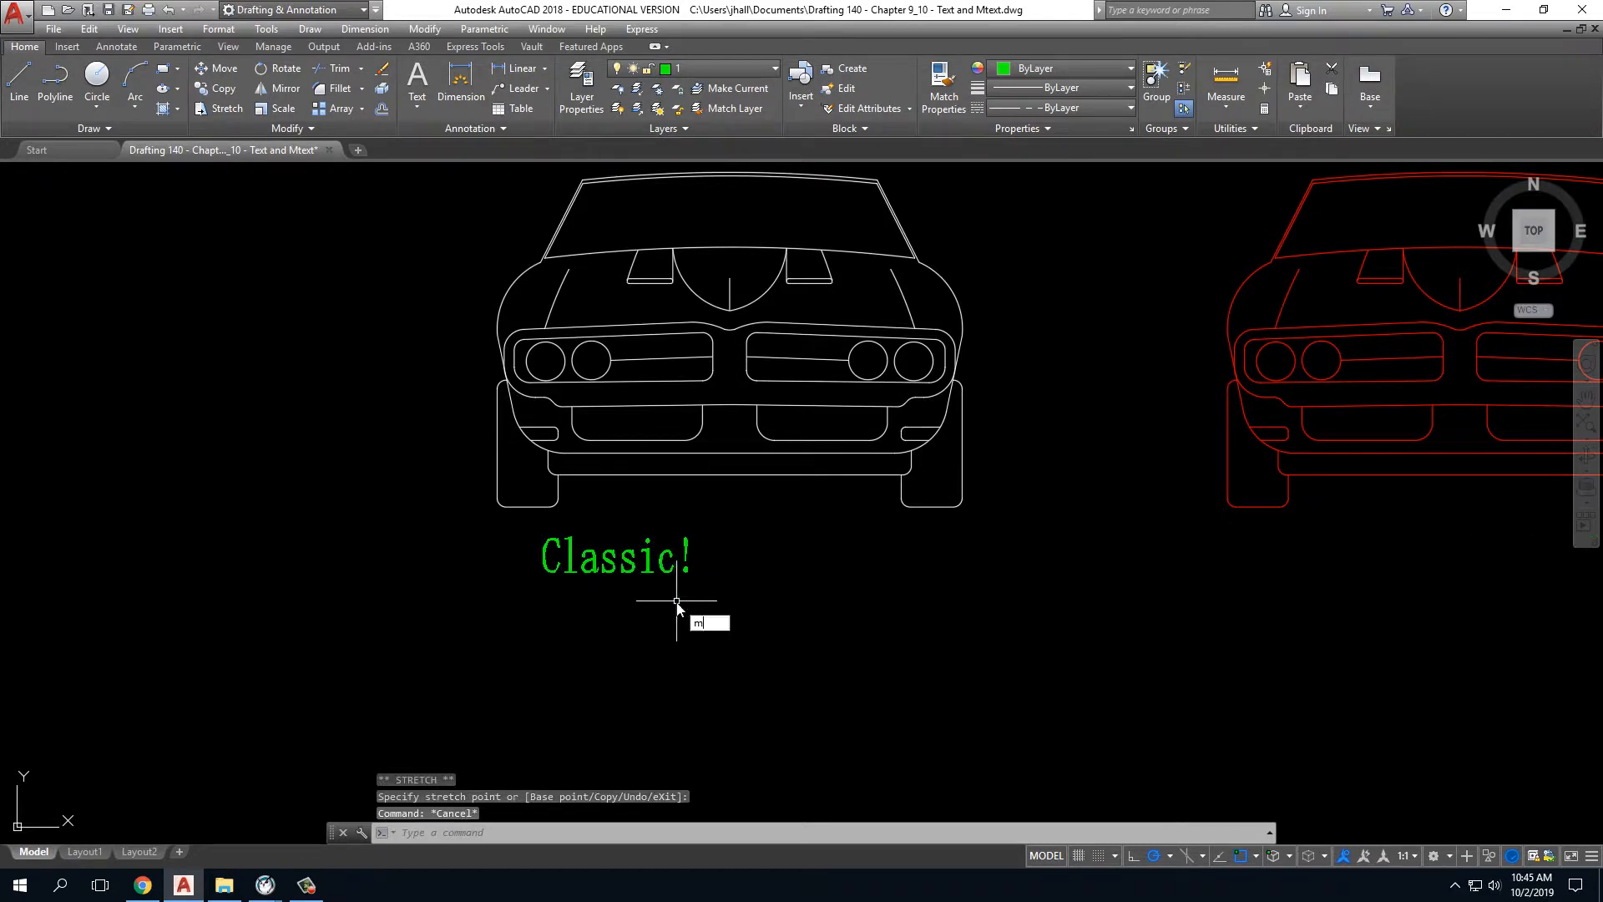
{"action": "key", "text": "Return"}
{"action": "key", "text": "Escape"}
{"action": "key", "text": "Escape"}
{"action": "key", "text": "Escape"}
{"action": "left_click", "coordinate": [666, 570]}
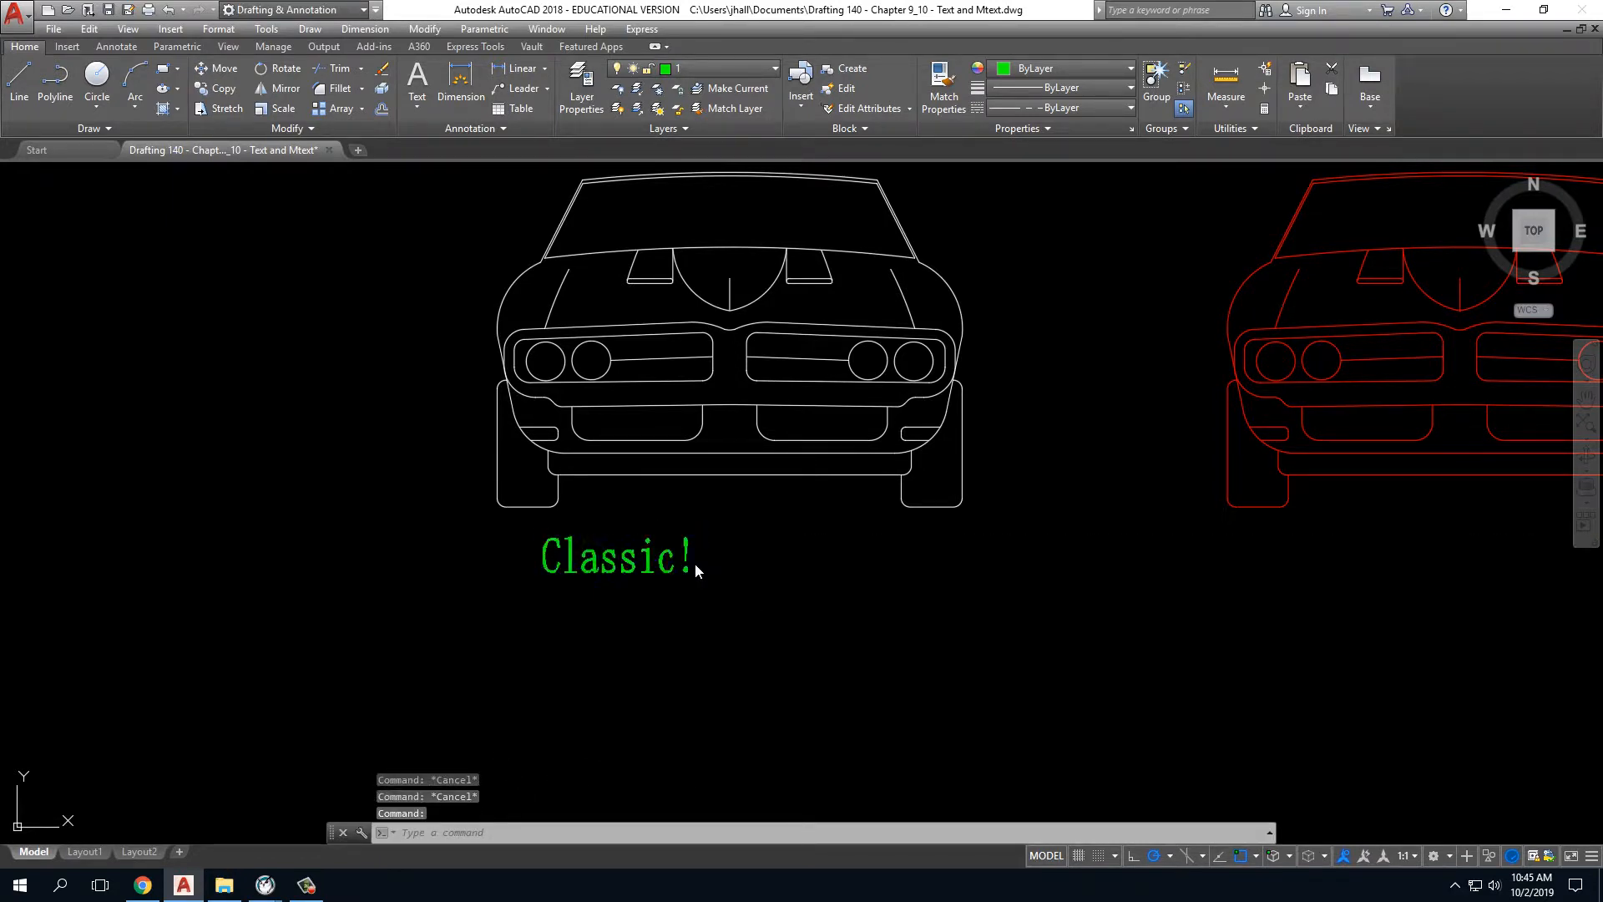
{"action": "double_click", "coordinate": [695, 570]}
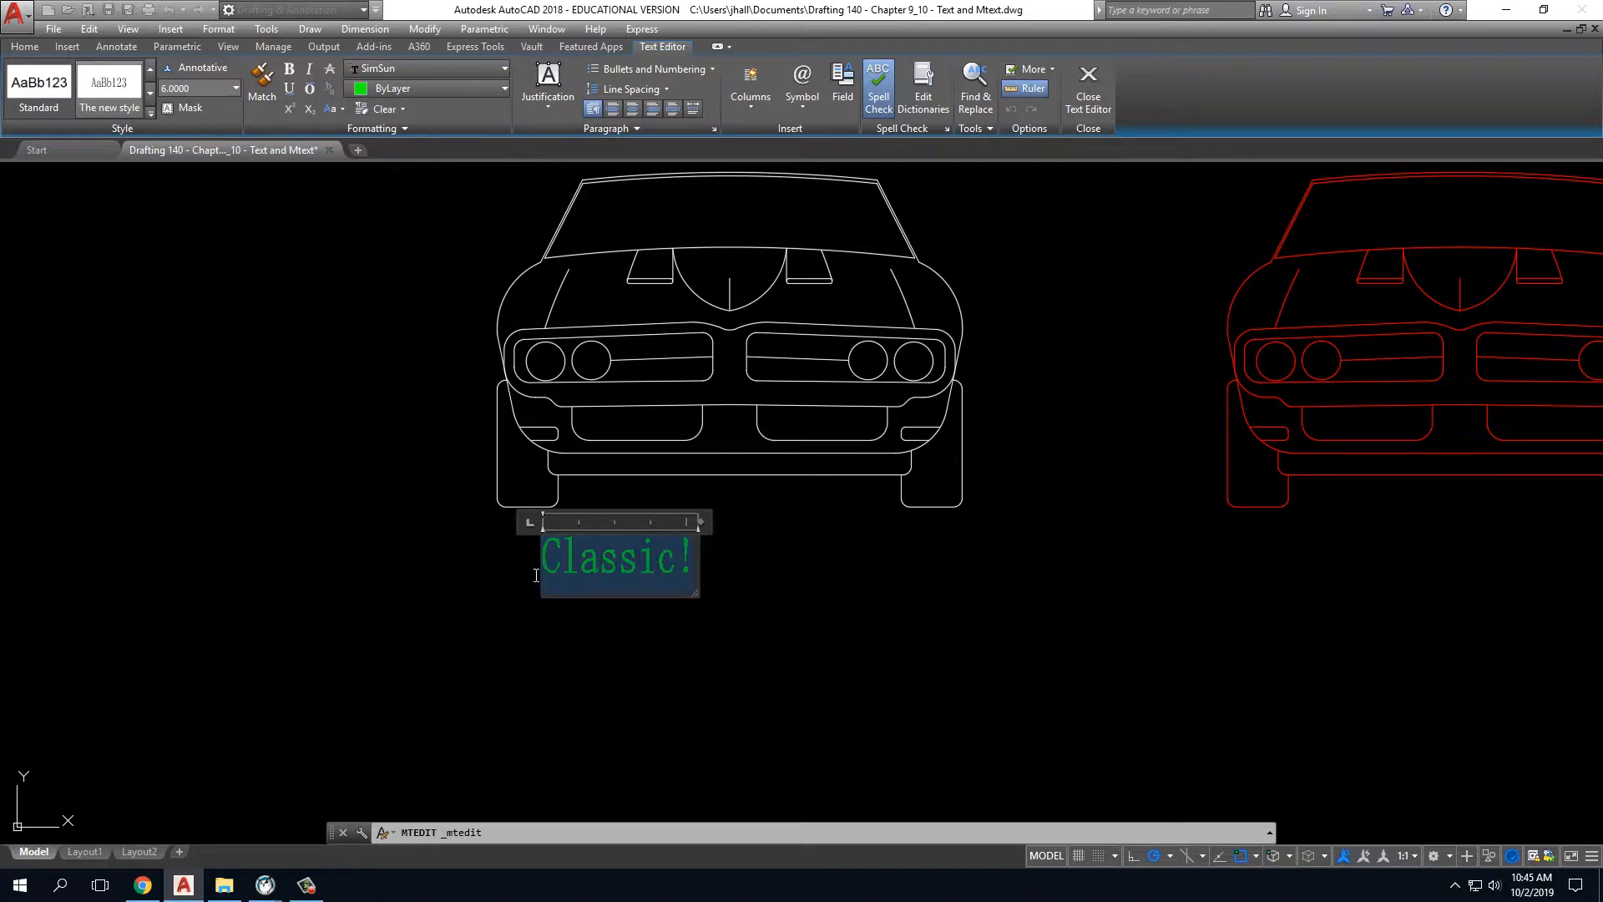
{"action": "key", "text": "Escape"}
Copy the "Classic!" text about 30 units horizontally to the right of the original.
{"action": "type", "text": "c"}
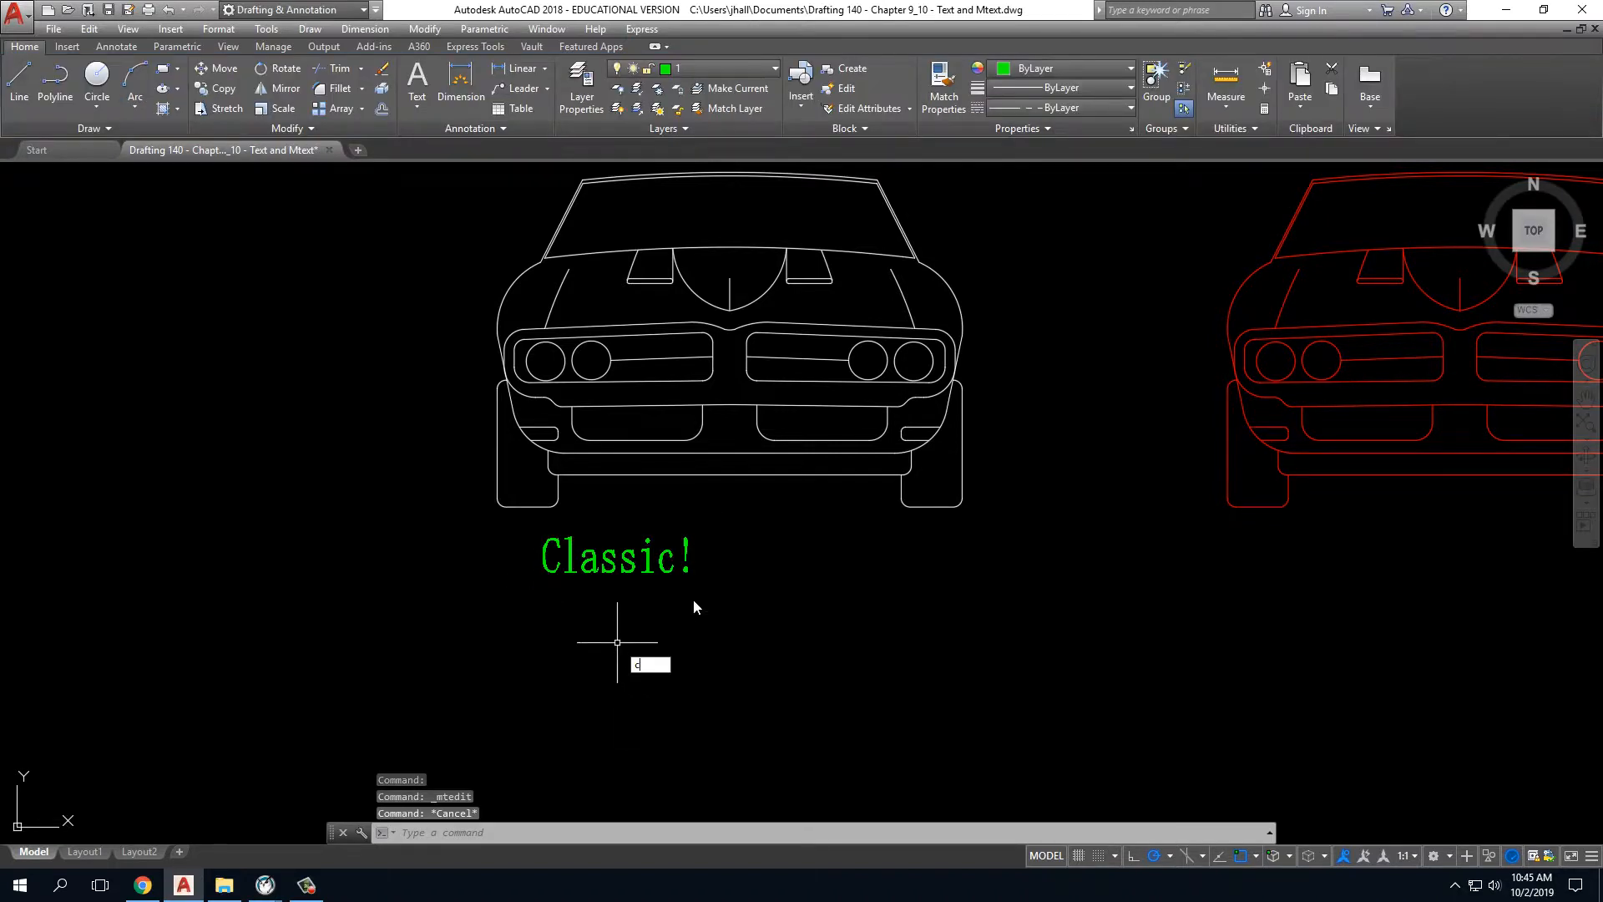
{"action": "type", "text": "o"}
{"action": "key", "text": "Return"}
{"action": "left_click", "coordinate": [723, 591]}
{"action": "left_click", "coordinate": [634, 520]}
{"action": "key", "text": "Return"}
{"action": "left_click", "coordinate": [626, 666]}
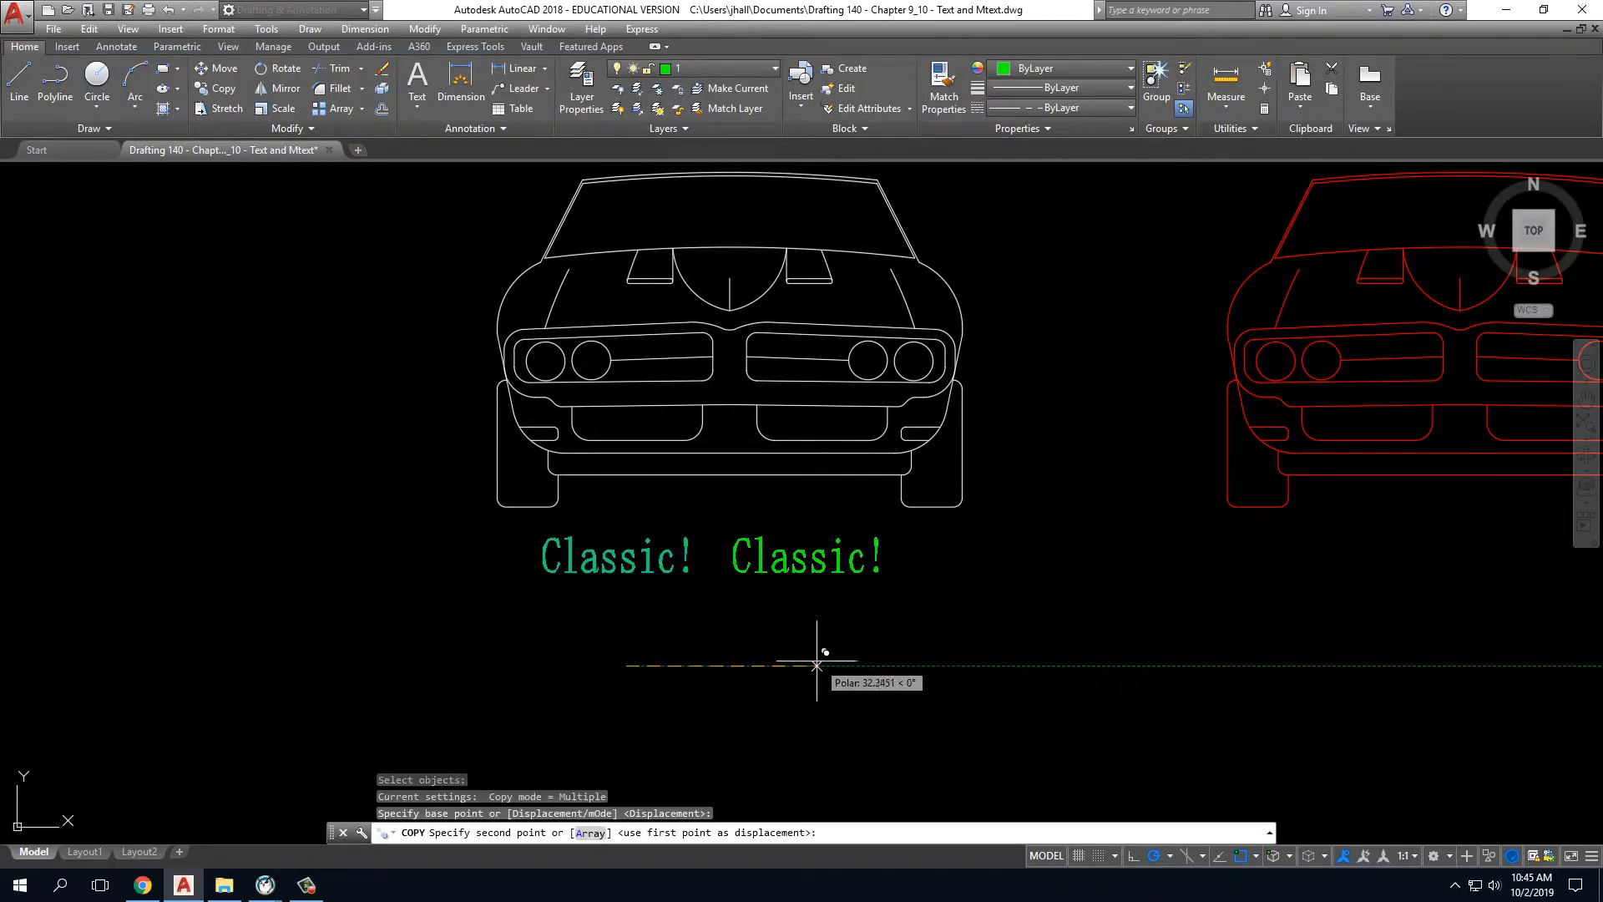
{"action": "left_click", "coordinate": [806, 661]}
{"action": "key", "text": "Escape"}
Apply a background mask to the copied "Classic!" text, filled with the drawing background color.
{"action": "double_click", "coordinate": [766, 571]}
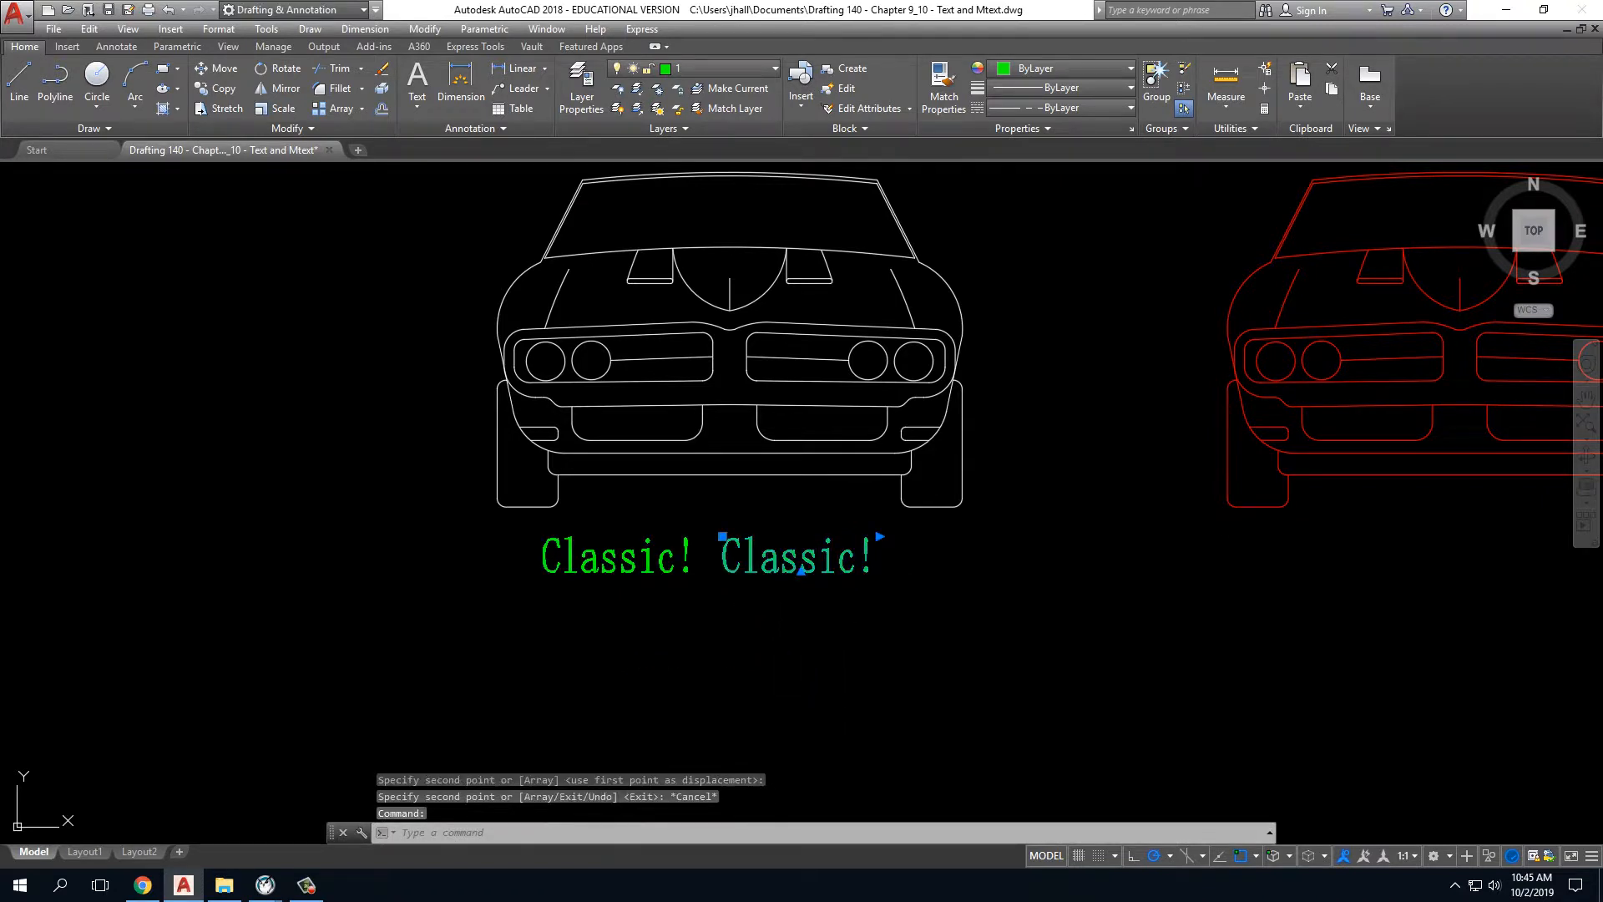
{"action": "left_click_drag", "start_coordinate": [876, 563], "coordinate": [694, 561]}
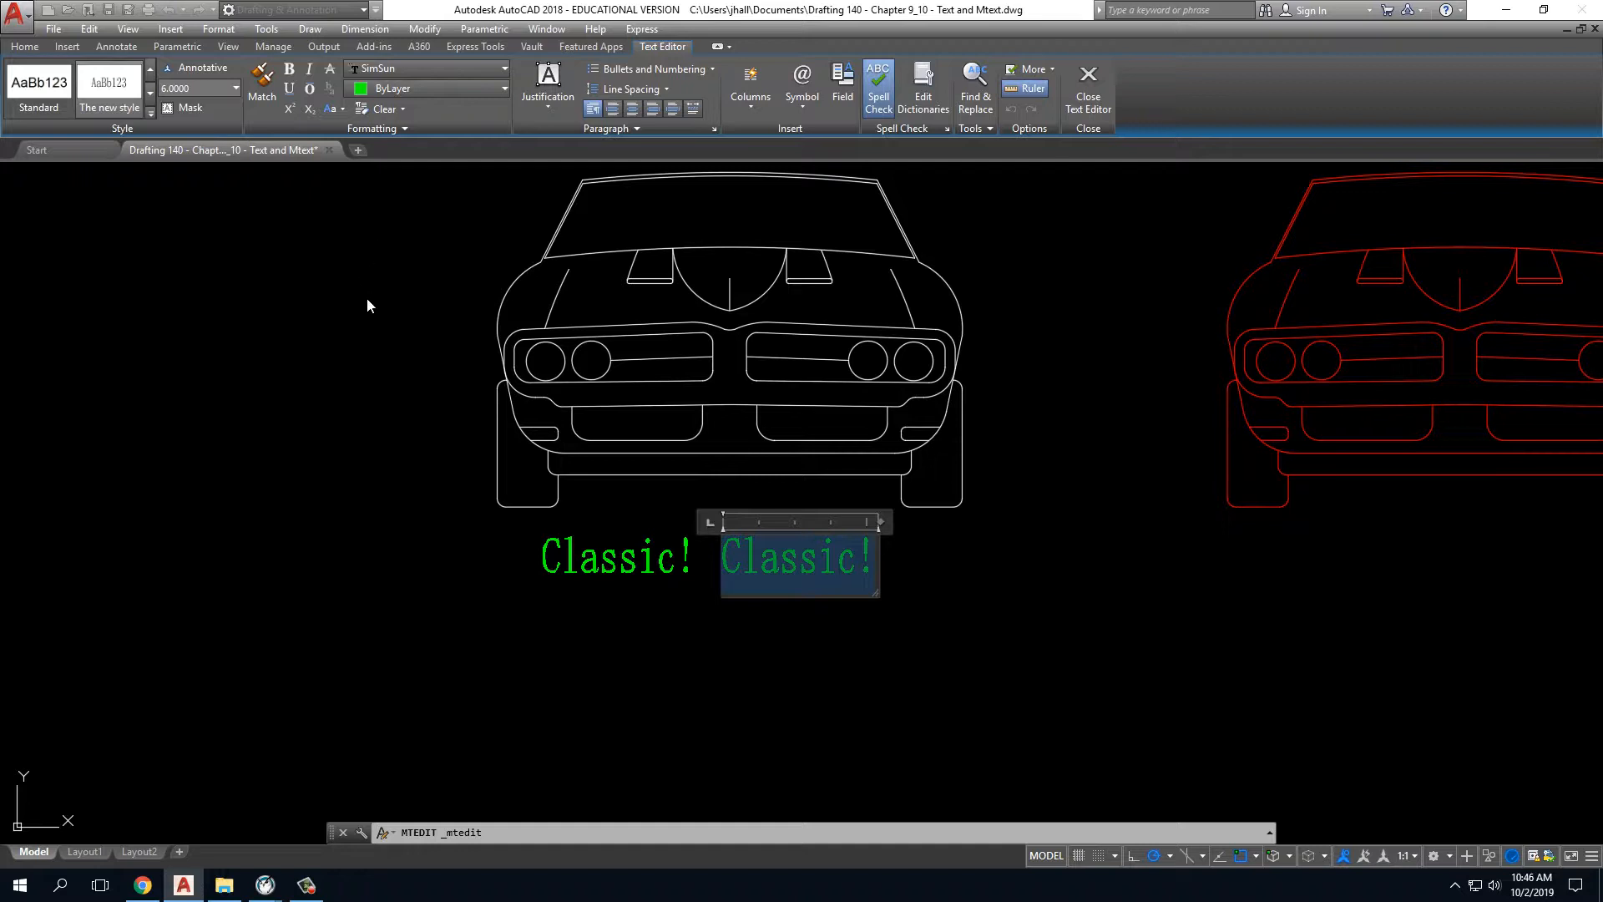
{"action": "left_click", "coordinate": [189, 107]}
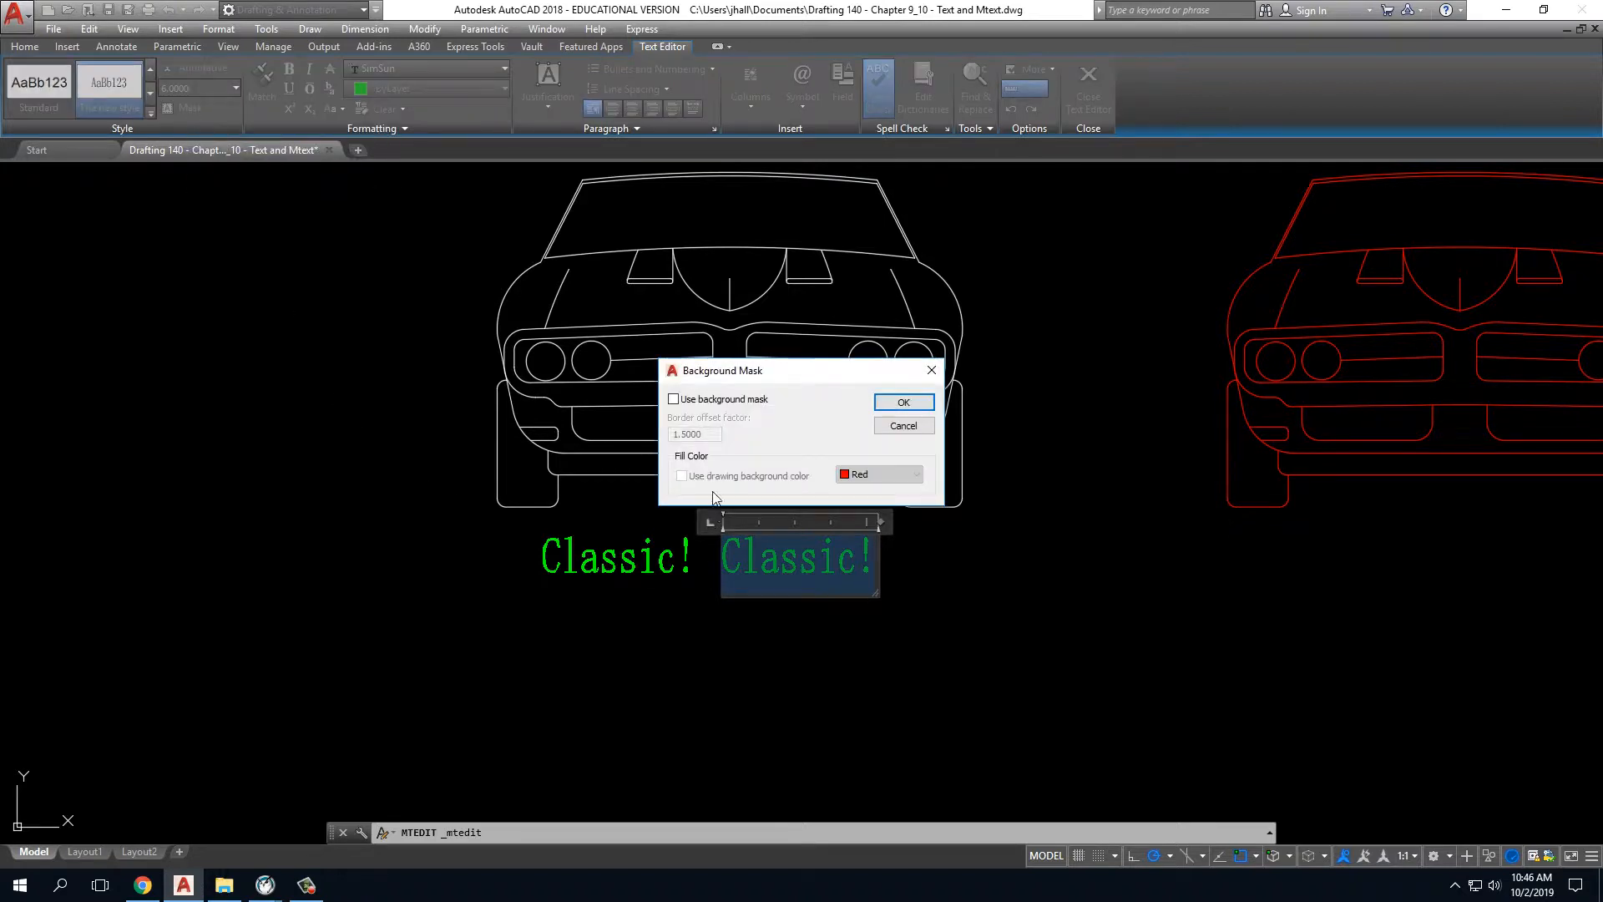
{"action": "left_click", "coordinate": [674, 400]}
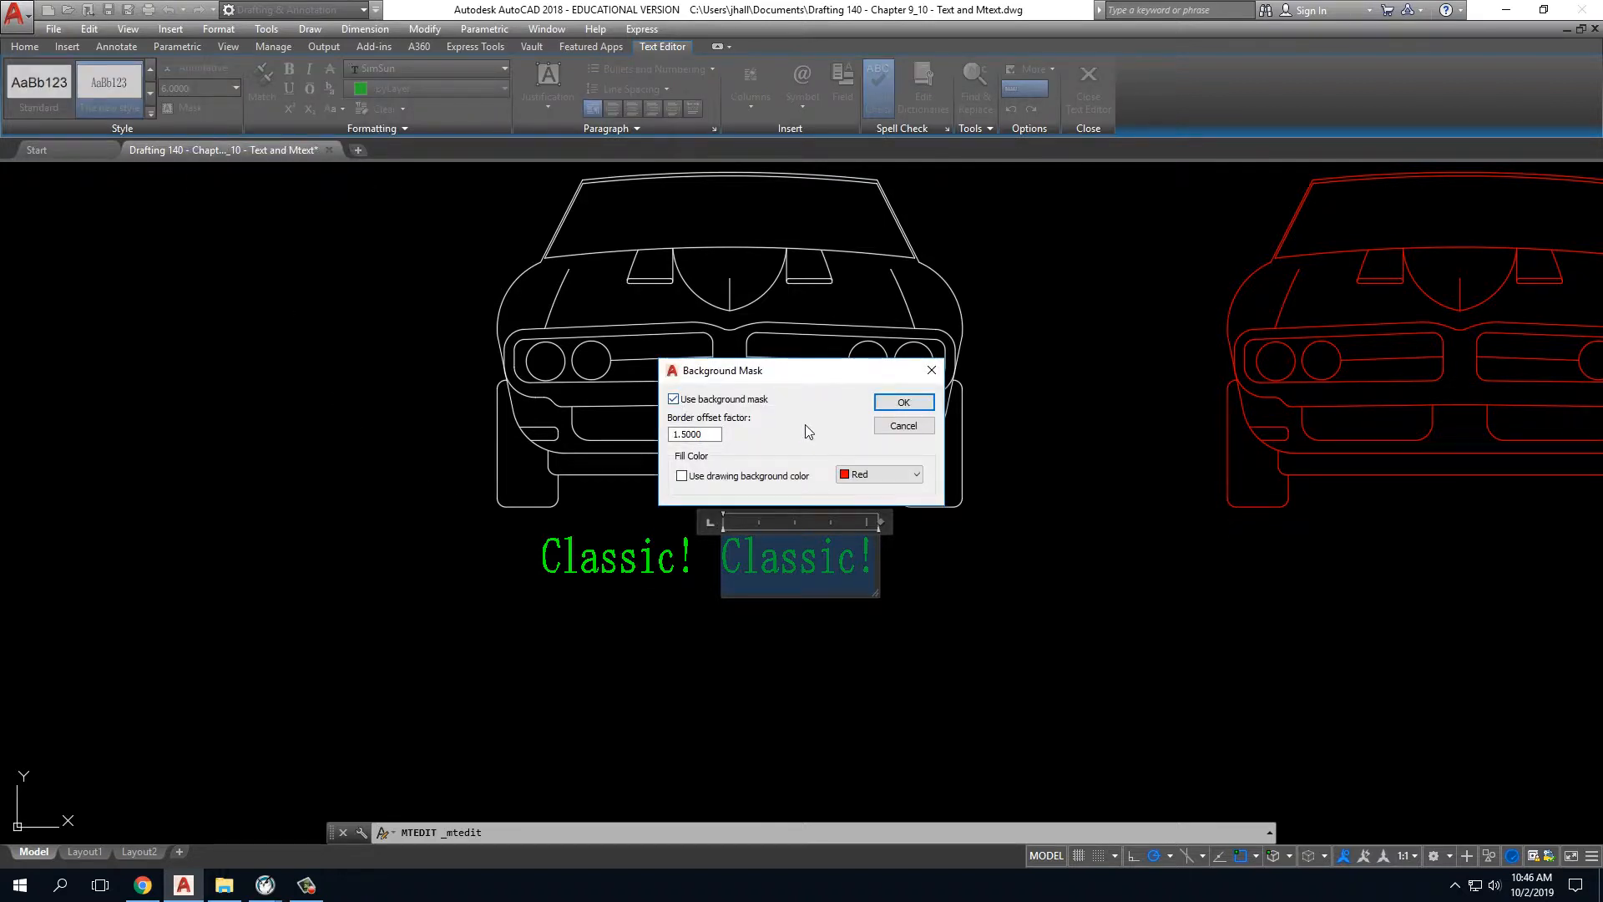
{"action": "left_click", "coordinate": [910, 474]}
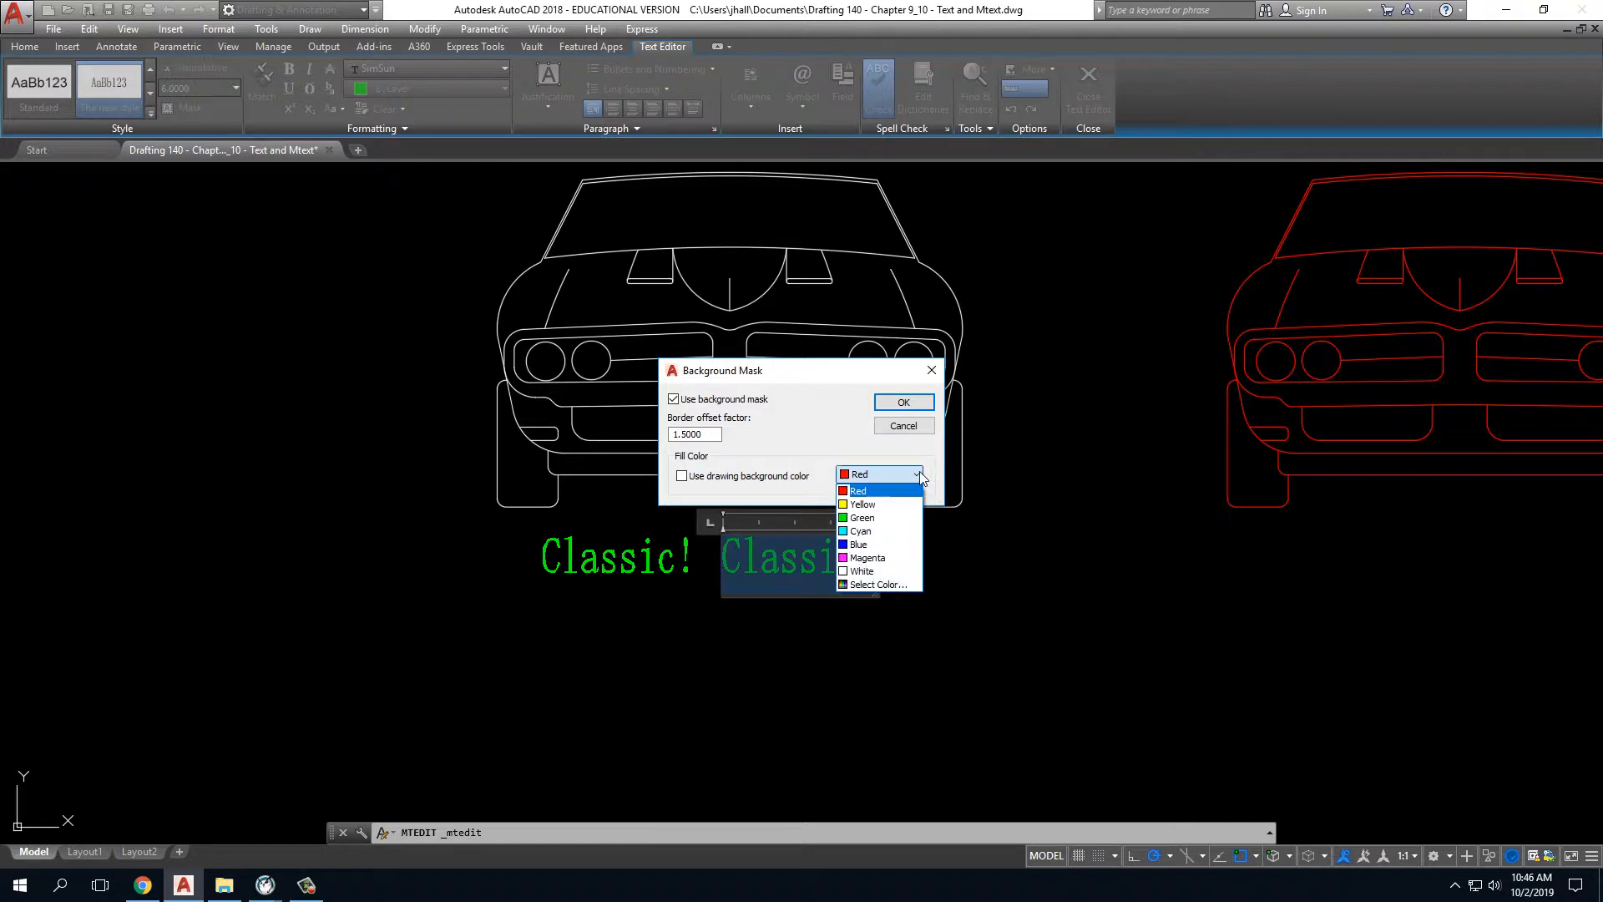
{"action": "left_click", "coordinate": [865, 518]}
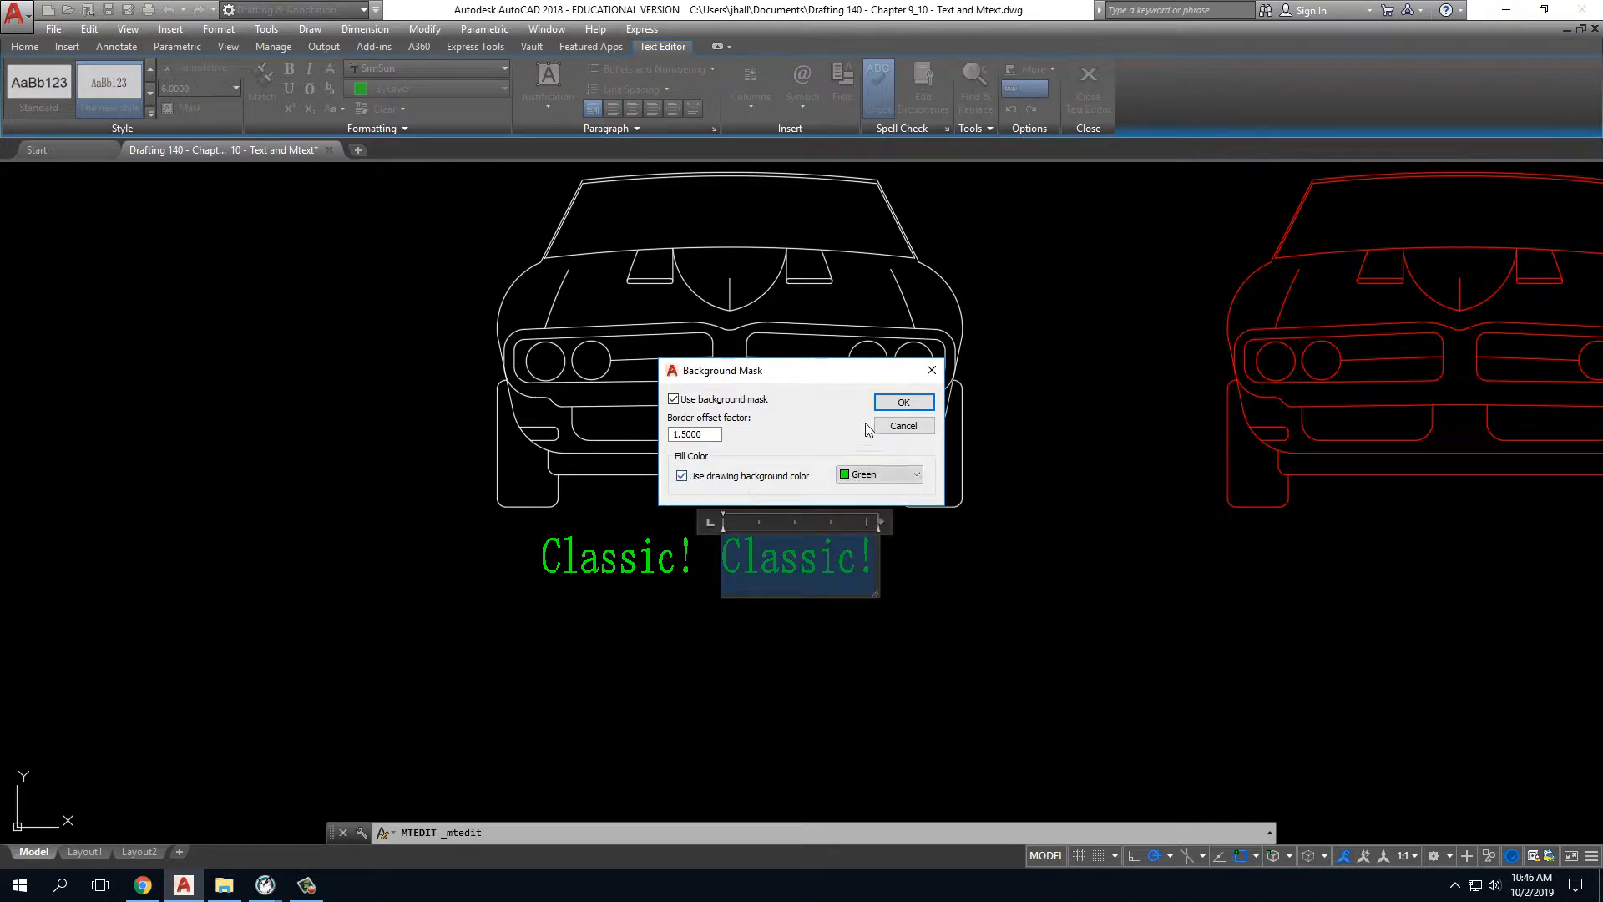
{"action": "left_click", "coordinate": [900, 403]}
{"action": "left_click", "coordinate": [844, 648]}
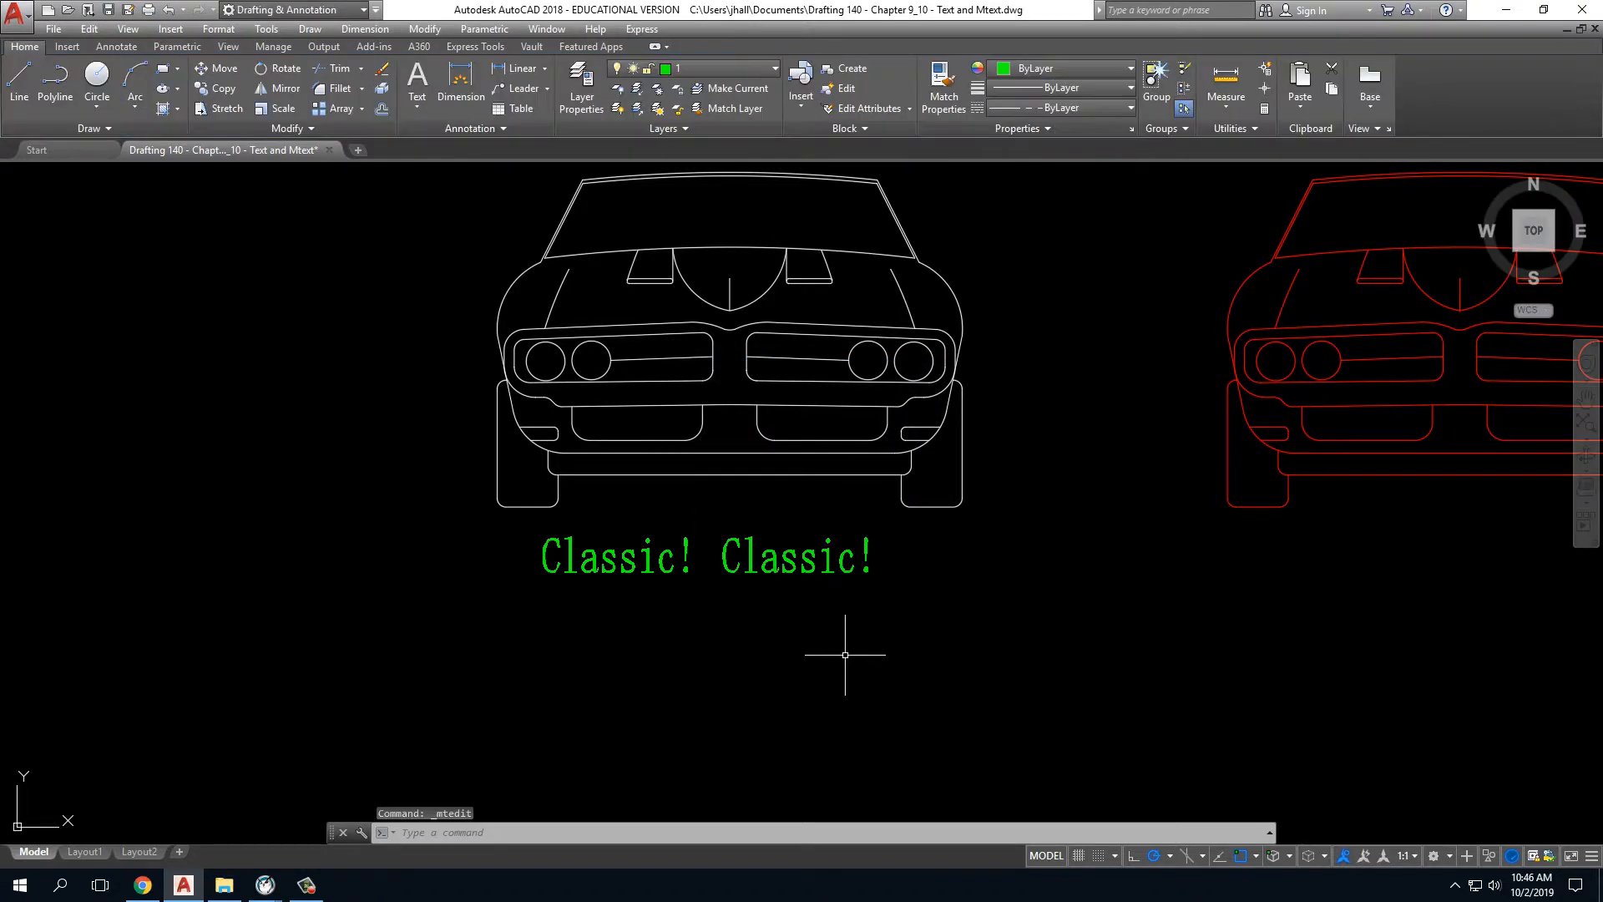
Move both "Classic!" texts up onto the headlights of the white car to compare the masked and unmasked text.
{"action": "type", "text": "m"}
{"action": "key", "text": "Return"}
{"action": "left_click", "coordinate": [727, 615]}
{"action": "left_click", "coordinate": [677, 554]}
{"action": "key", "text": "Return"}
{"action": "left_click", "coordinate": [727, 703]}
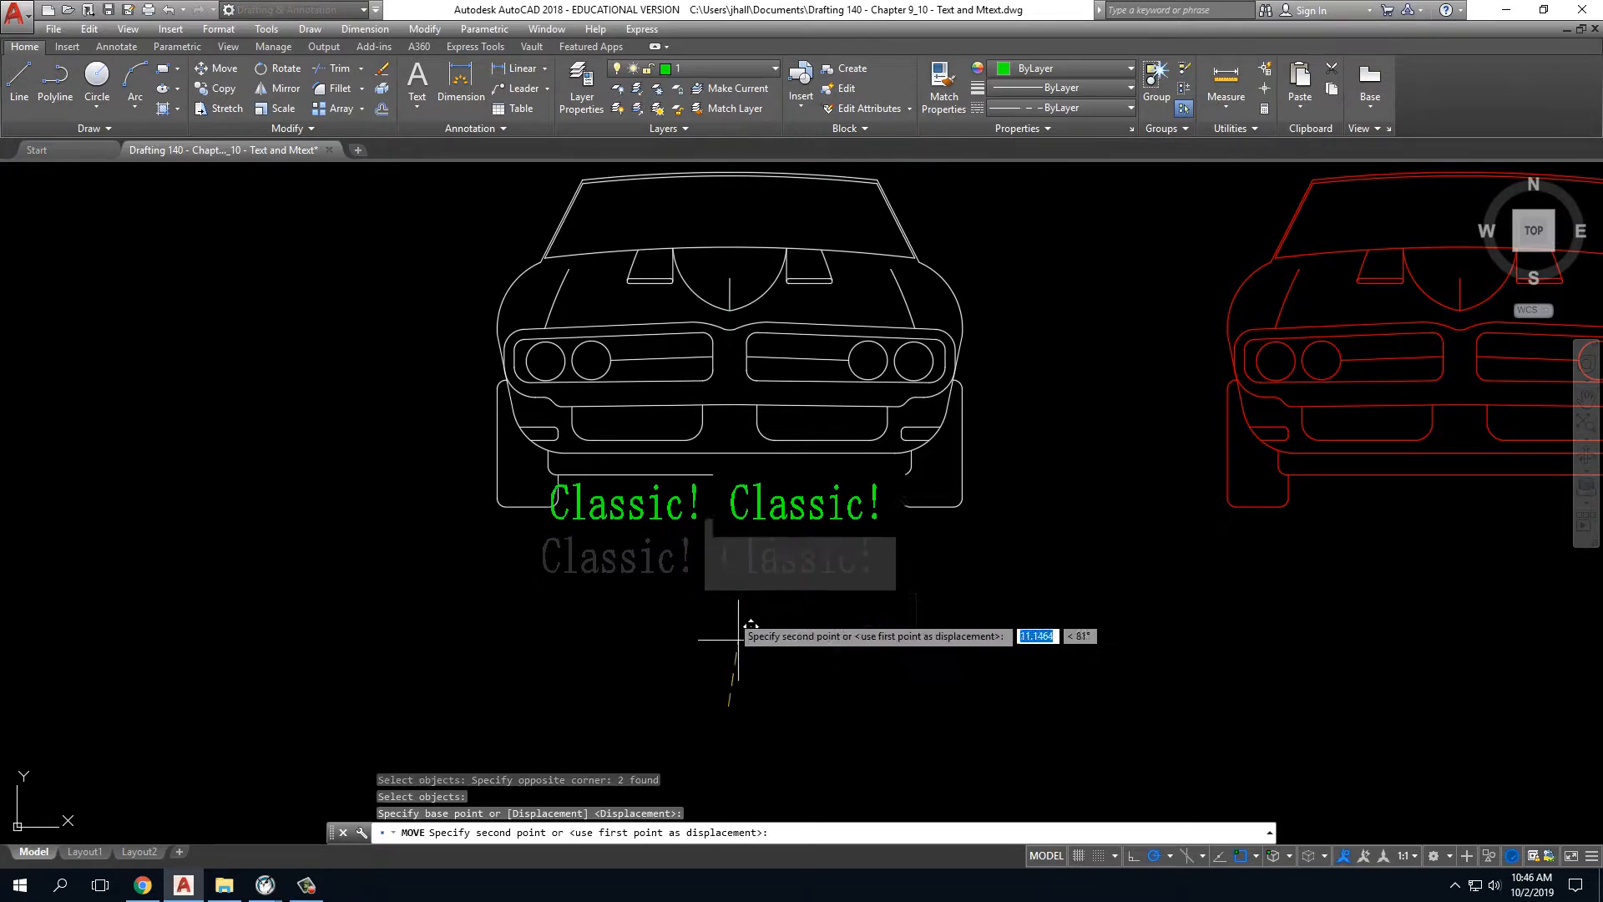
{"action": "left_click", "coordinate": [744, 502]}
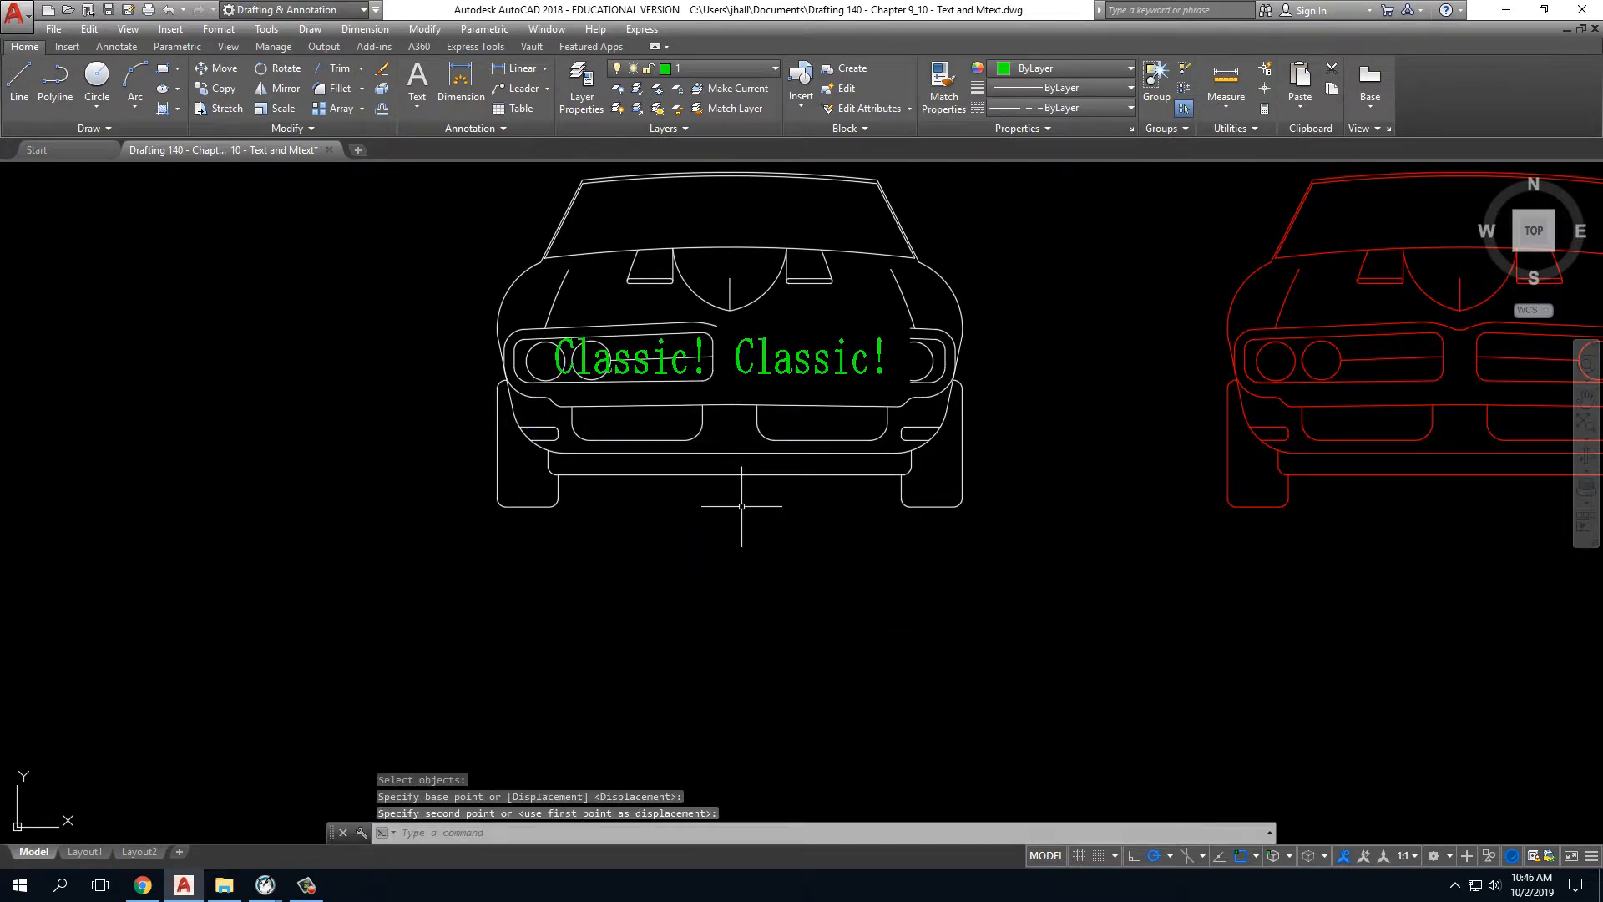
{"action": "scroll", "coordinate": [919, 417], "scroll_direction": "up", "scroll_amount": 4}
{"action": "scroll", "coordinate": [731, 697], "scroll_direction": "down", "scroll_amount": 4}
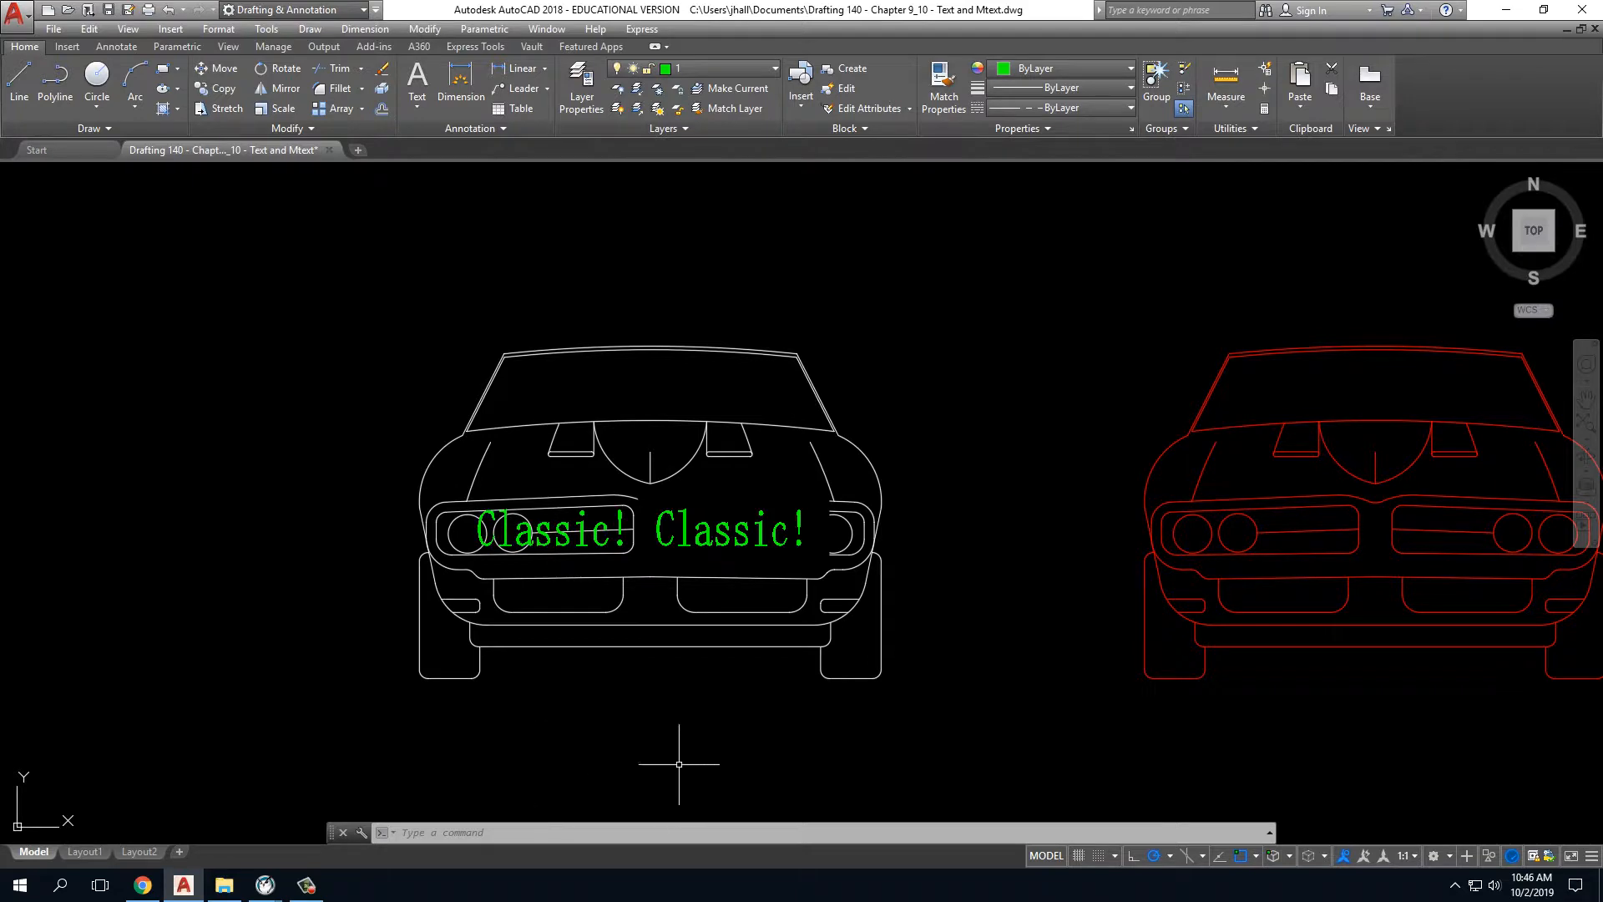
Move both previously selected "Classic!" texts straight down to just below the white car.
{"action": "type", "text": "m"}
{"action": "key", "text": "Return"}
{"action": "type", "text": "p"}
{"action": "key", "text": "Return"}
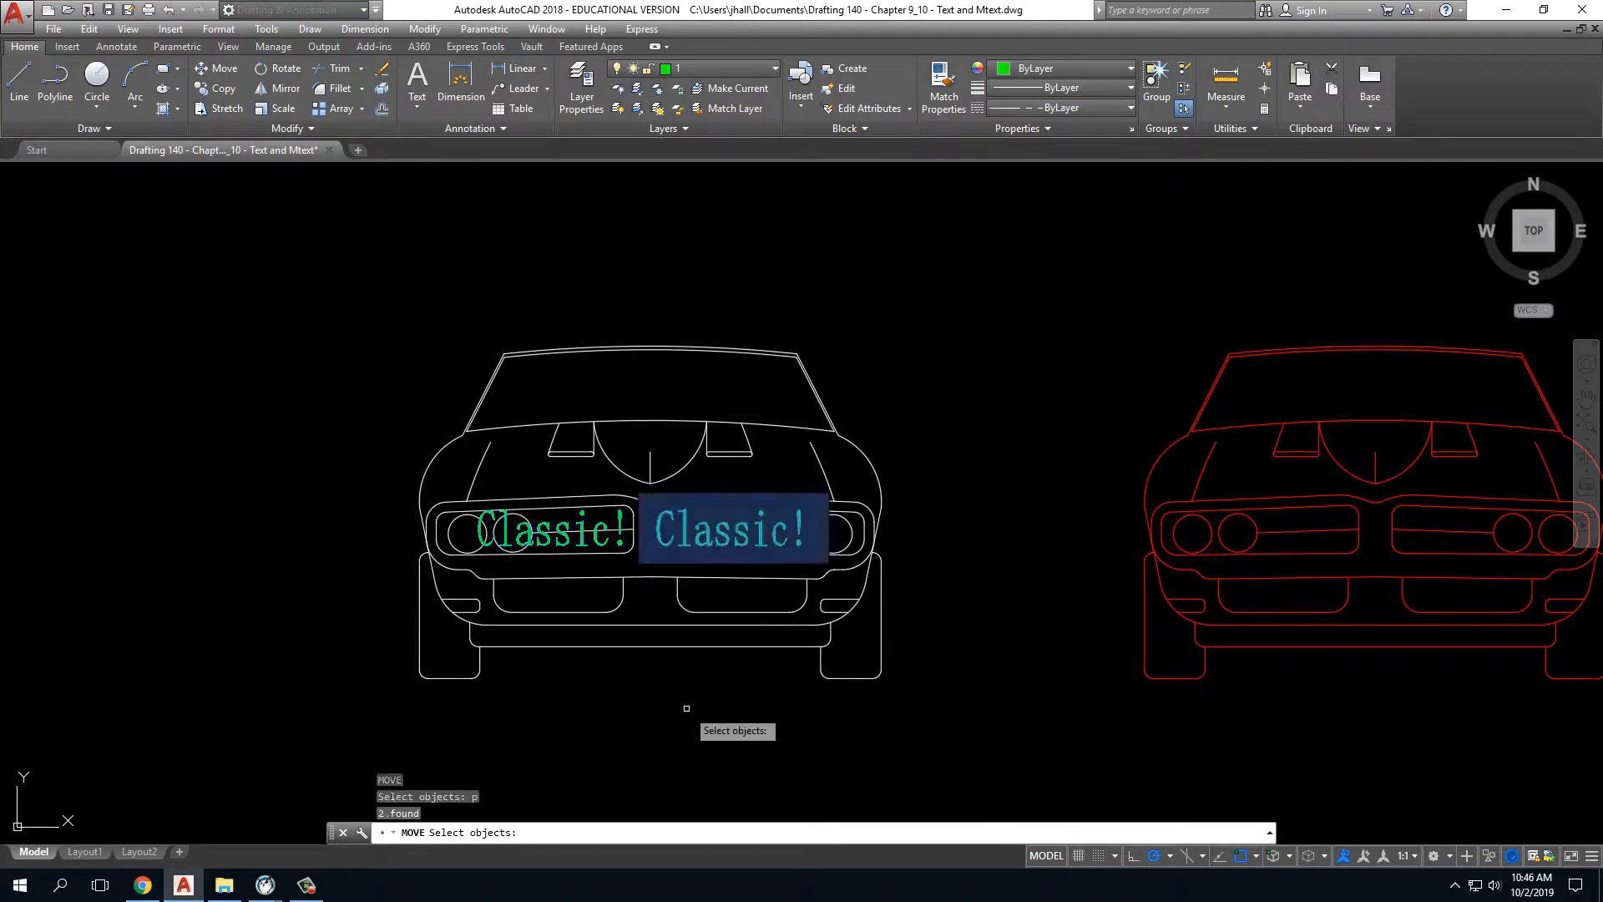
{"action": "key", "text": "Return"}
{"action": "left_click", "coordinate": [685, 708]}
{"action": "scroll", "coordinate": [666, 718], "scroll_direction": "down", "scroll_amount": 4}
{"action": "scroll", "coordinate": [666, 707], "scroll_direction": "up", "scroll_amount": 5}
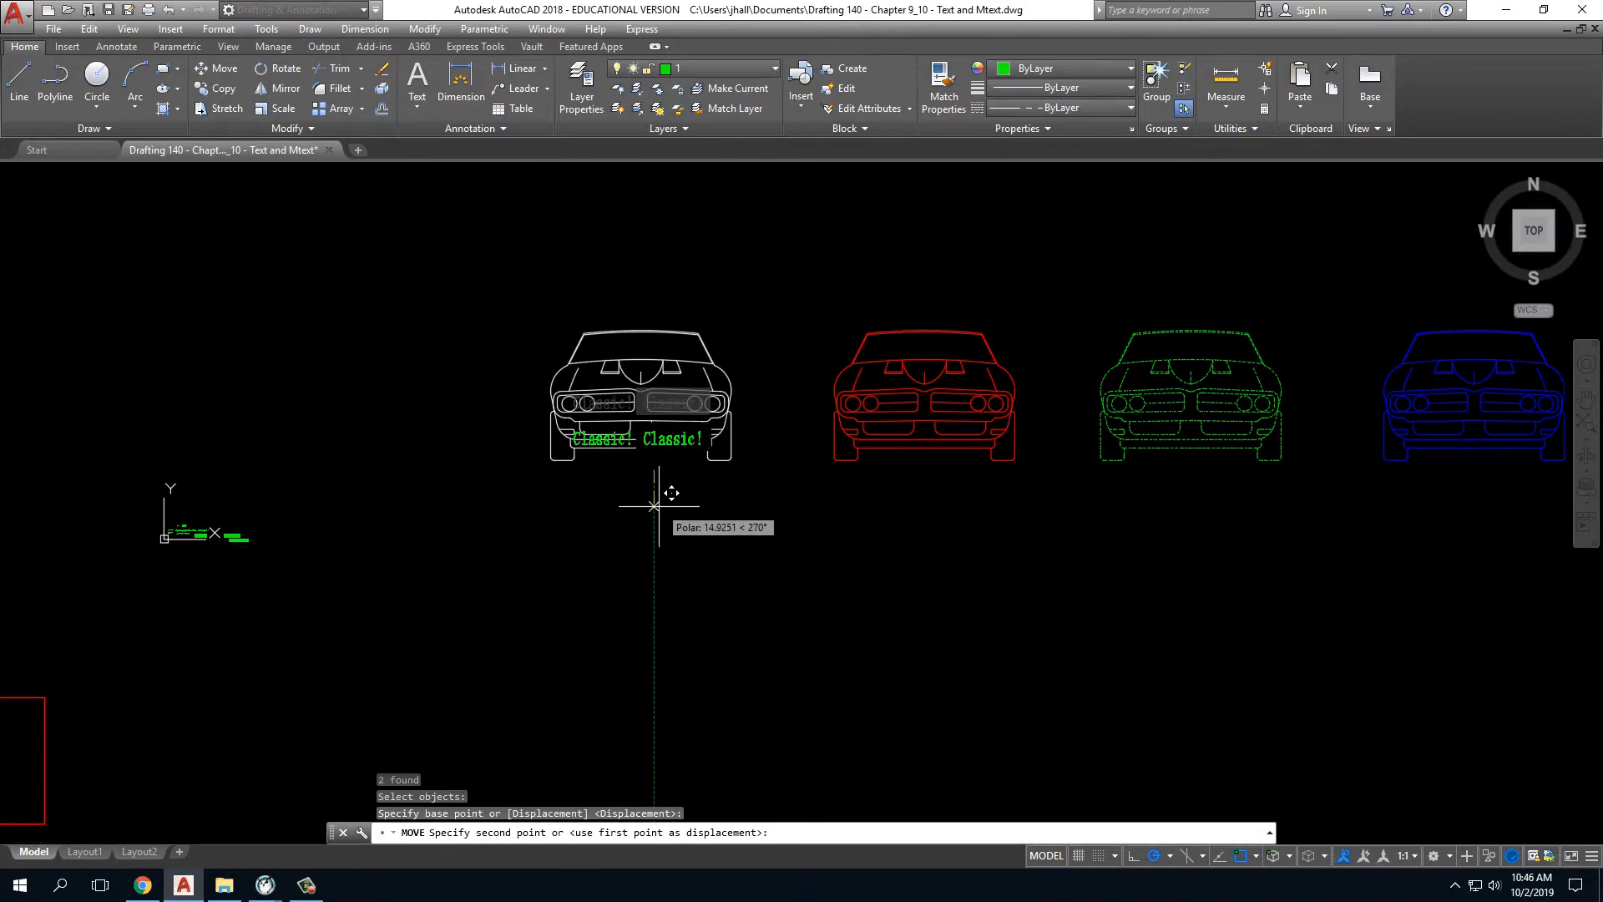
{"action": "left_click", "coordinate": [640, 617]}
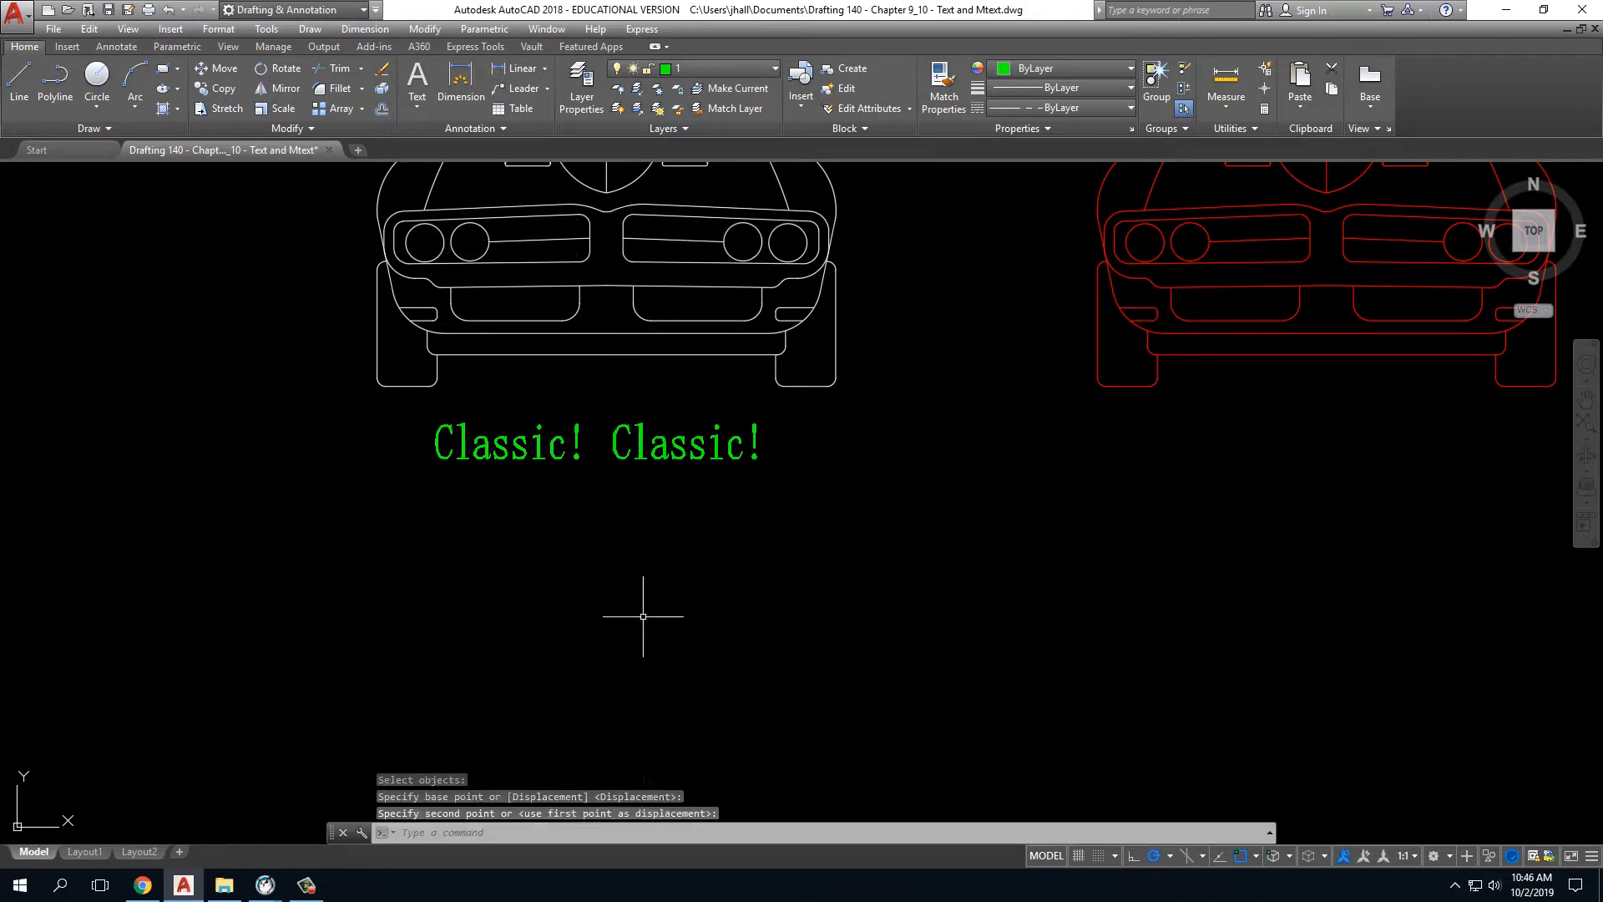
{"action": "key", "text": "Escape"}
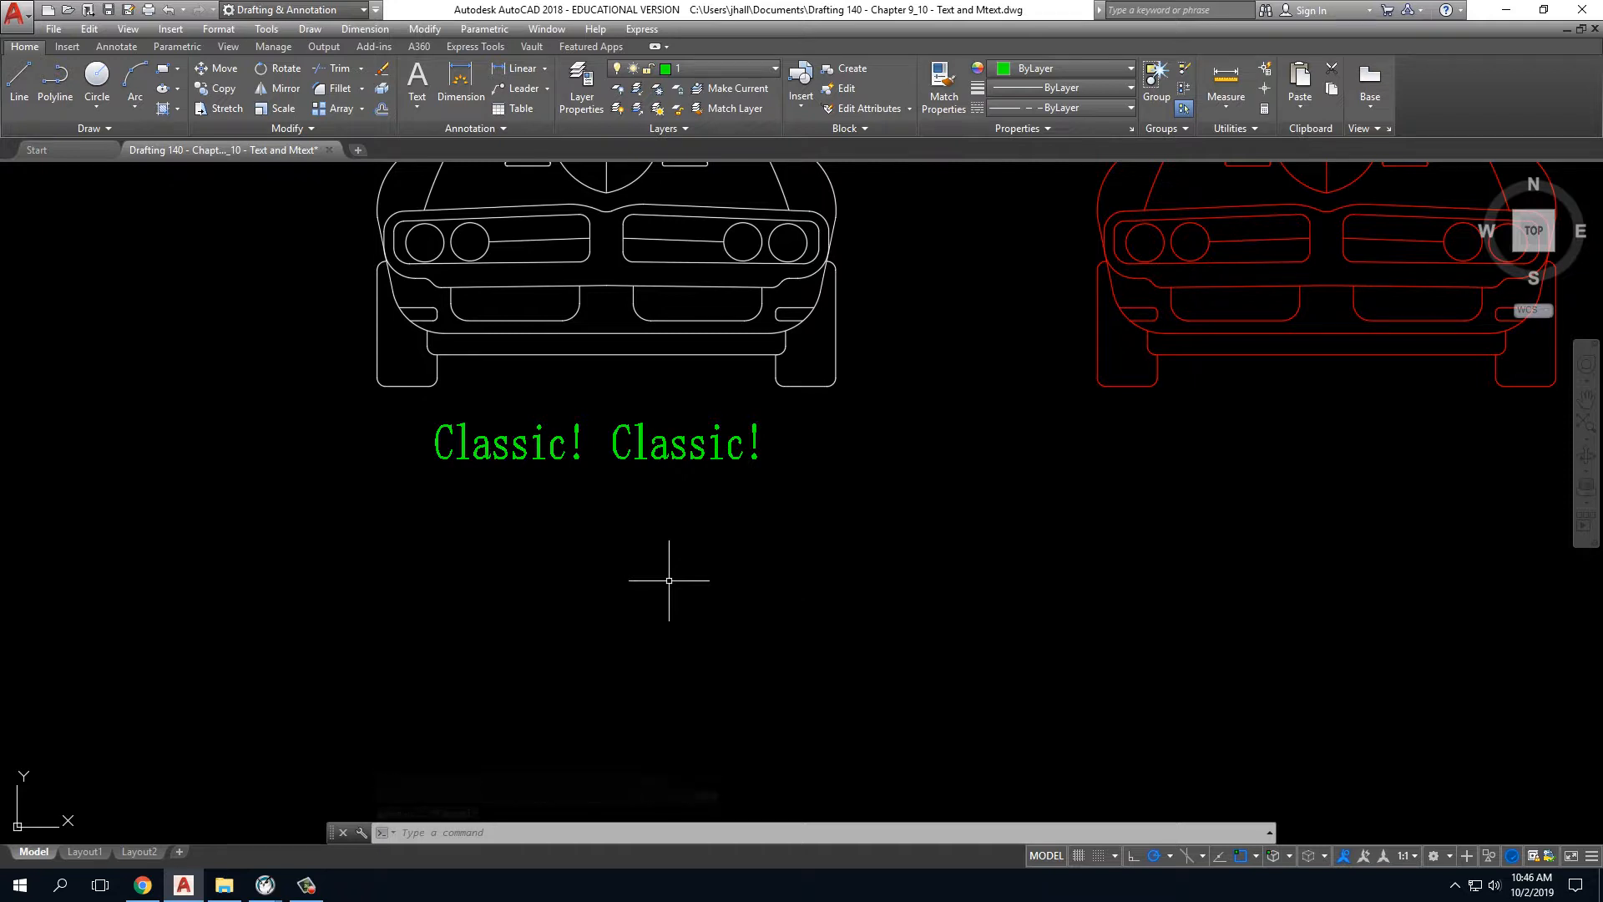
Draw a wide rectangle beneath the red and green cars, to the right of the "Classic!" texts.
{"action": "scroll", "coordinate": [404, 576], "scroll_direction": "down", "scroll_amount": 2}
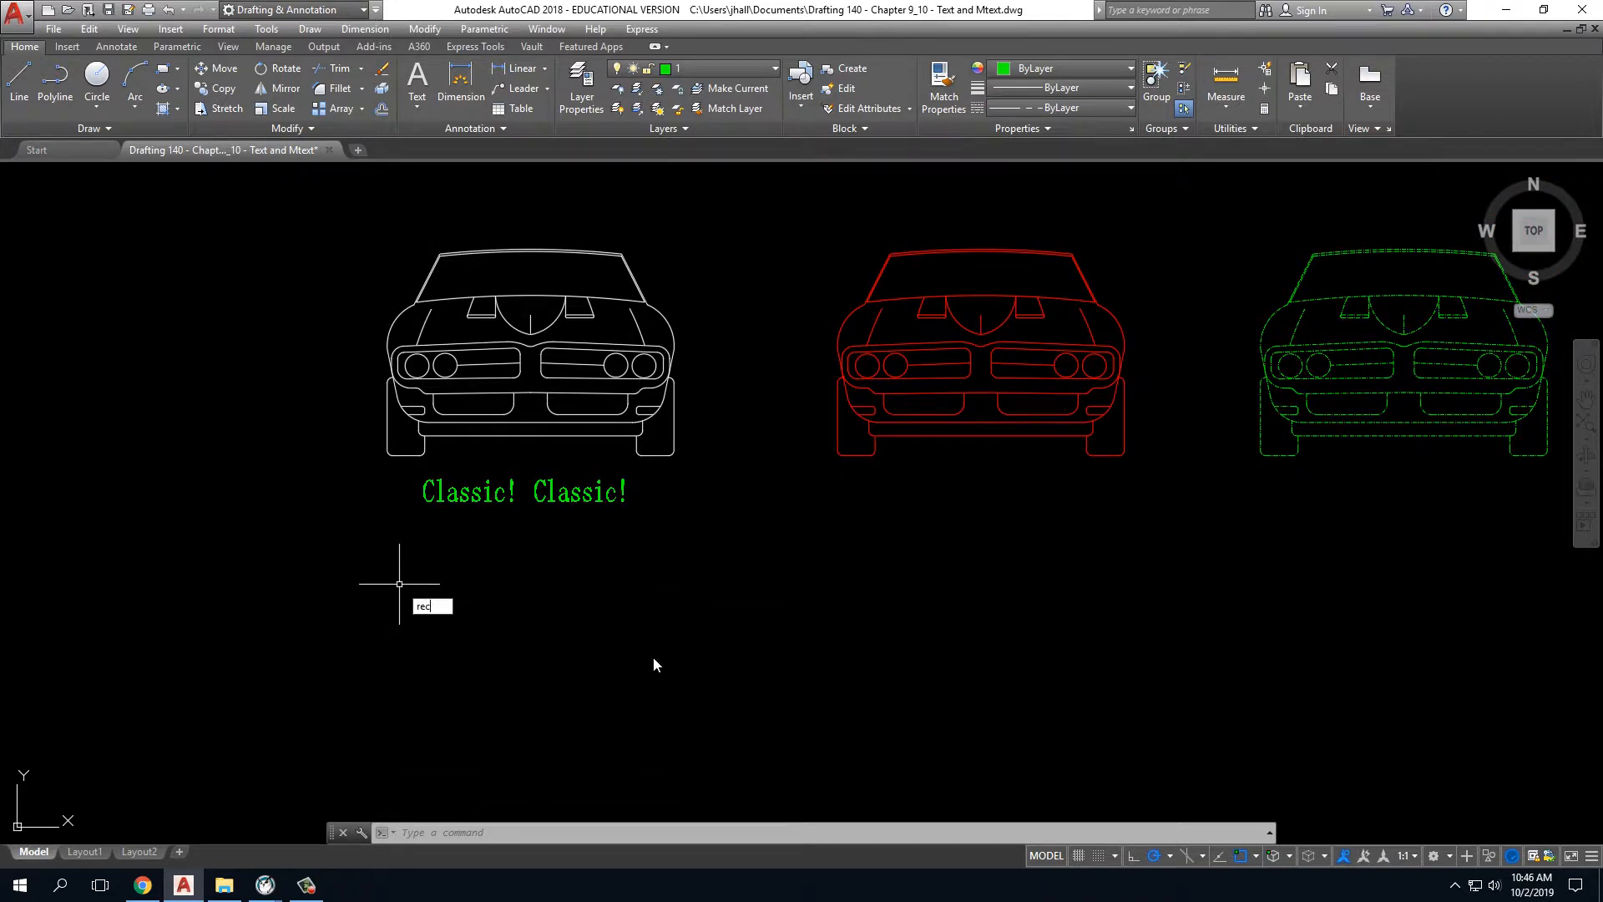
{"action": "key", "text": "Return"}
{"action": "middle_click_drag", "start_coordinate": [576, 664], "coordinate": [411, 533]}
{"action": "left_click", "coordinate": [539, 656]}
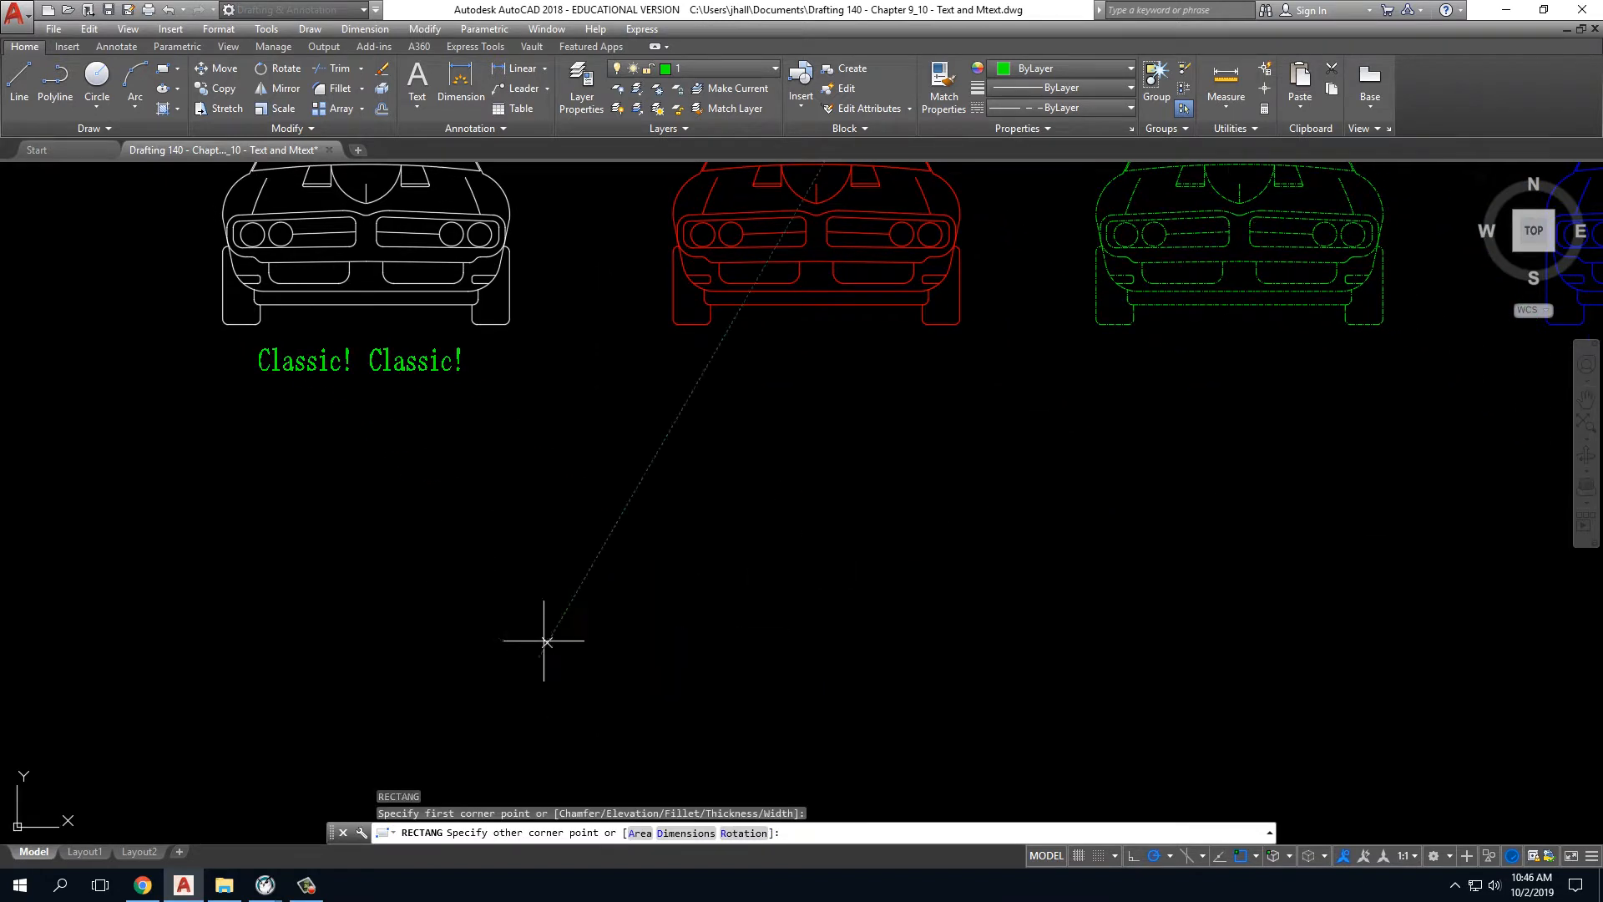
{"action": "left_click", "coordinate": [1327, 351]}
{"action": "scroll", "coordinate": [693, 442], "scroll_direction": "up", "scroll_amount": 2}
{"action": "scroll", "coordinate": [597, 401], "scroll_direction": "down", "scroll_amount": 2}
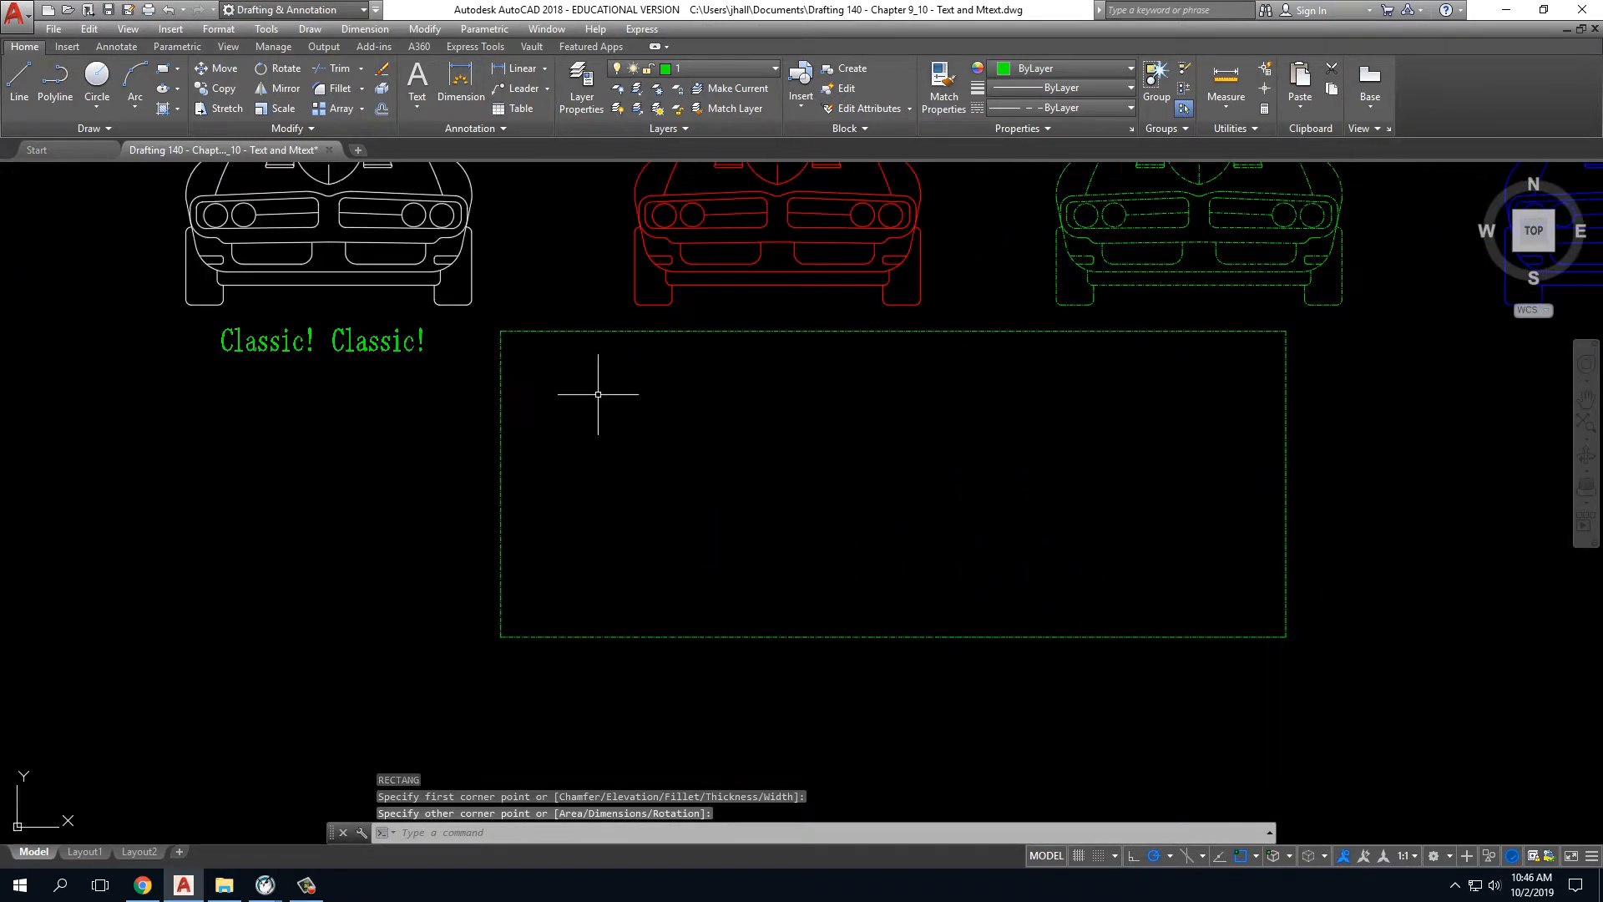
{"action": "scroll", "coordinate": [559, 317], "scroll_direction": "up", "scroll_amount": 2}
{"action": "scroll", "coordinate": [557, 314], "scroll_direction": "down", "scroll_amount": 2}
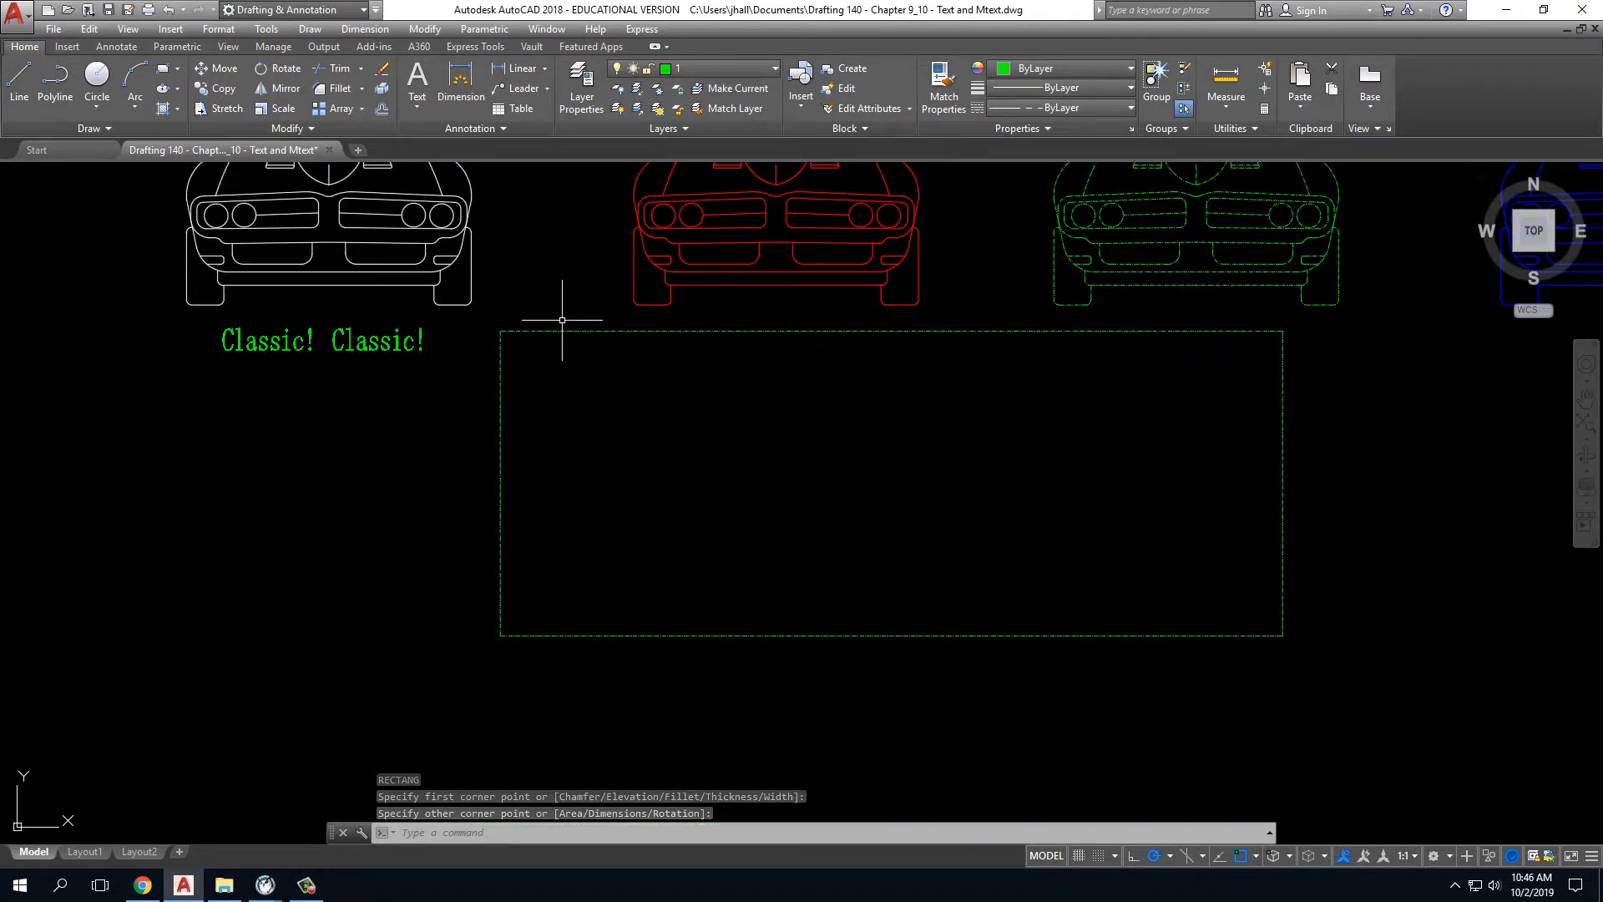
Assign the new rectangle beneath the cars to layer a-wall-new-1.
{"action": "left_click", "coordinate": [738, 342]}
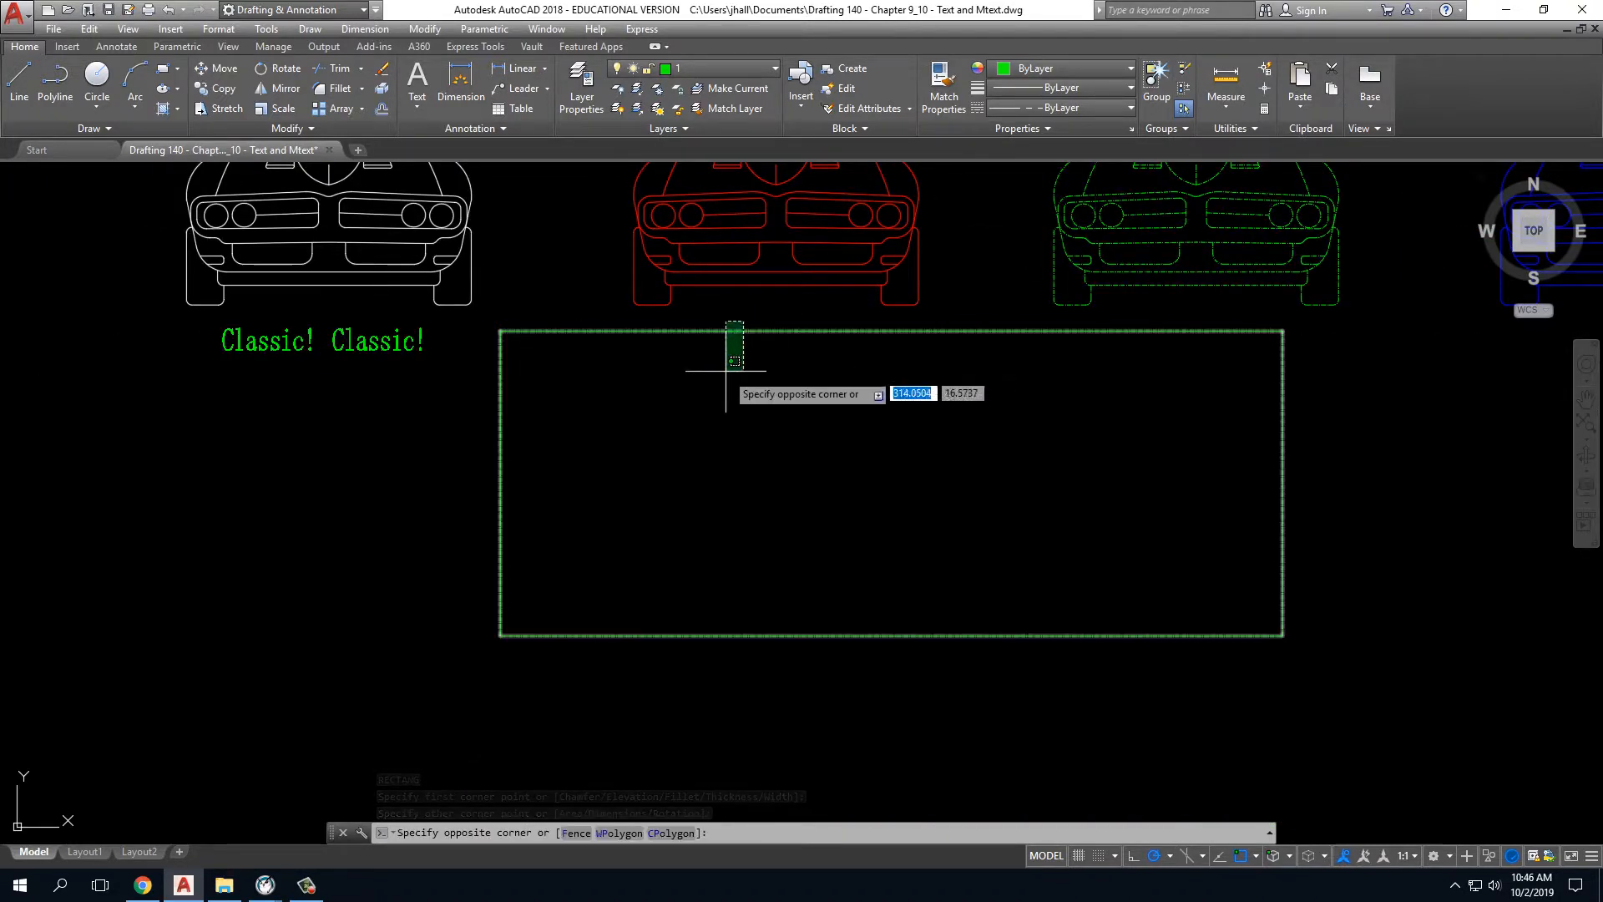
{"action": "left_click", "coordinate": [732, 288]}
{"action": "left_click", "coordinate": [723, 73]}
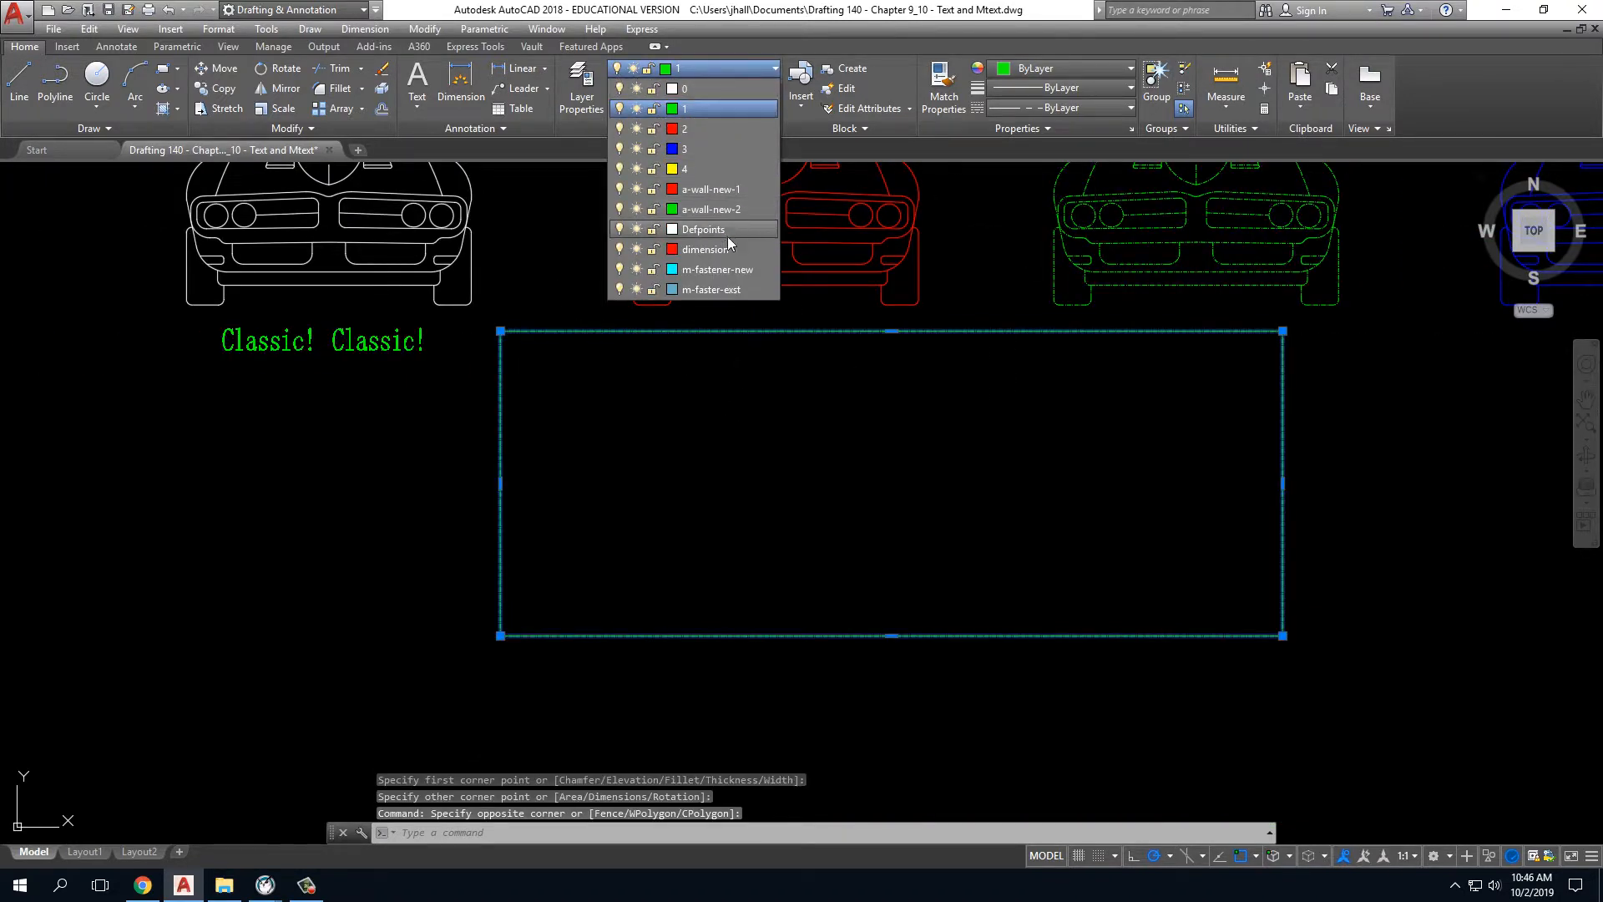
{"action": "left_click", "coordinate": [723, 192]}
{"action": "key", "text": "Escape"}
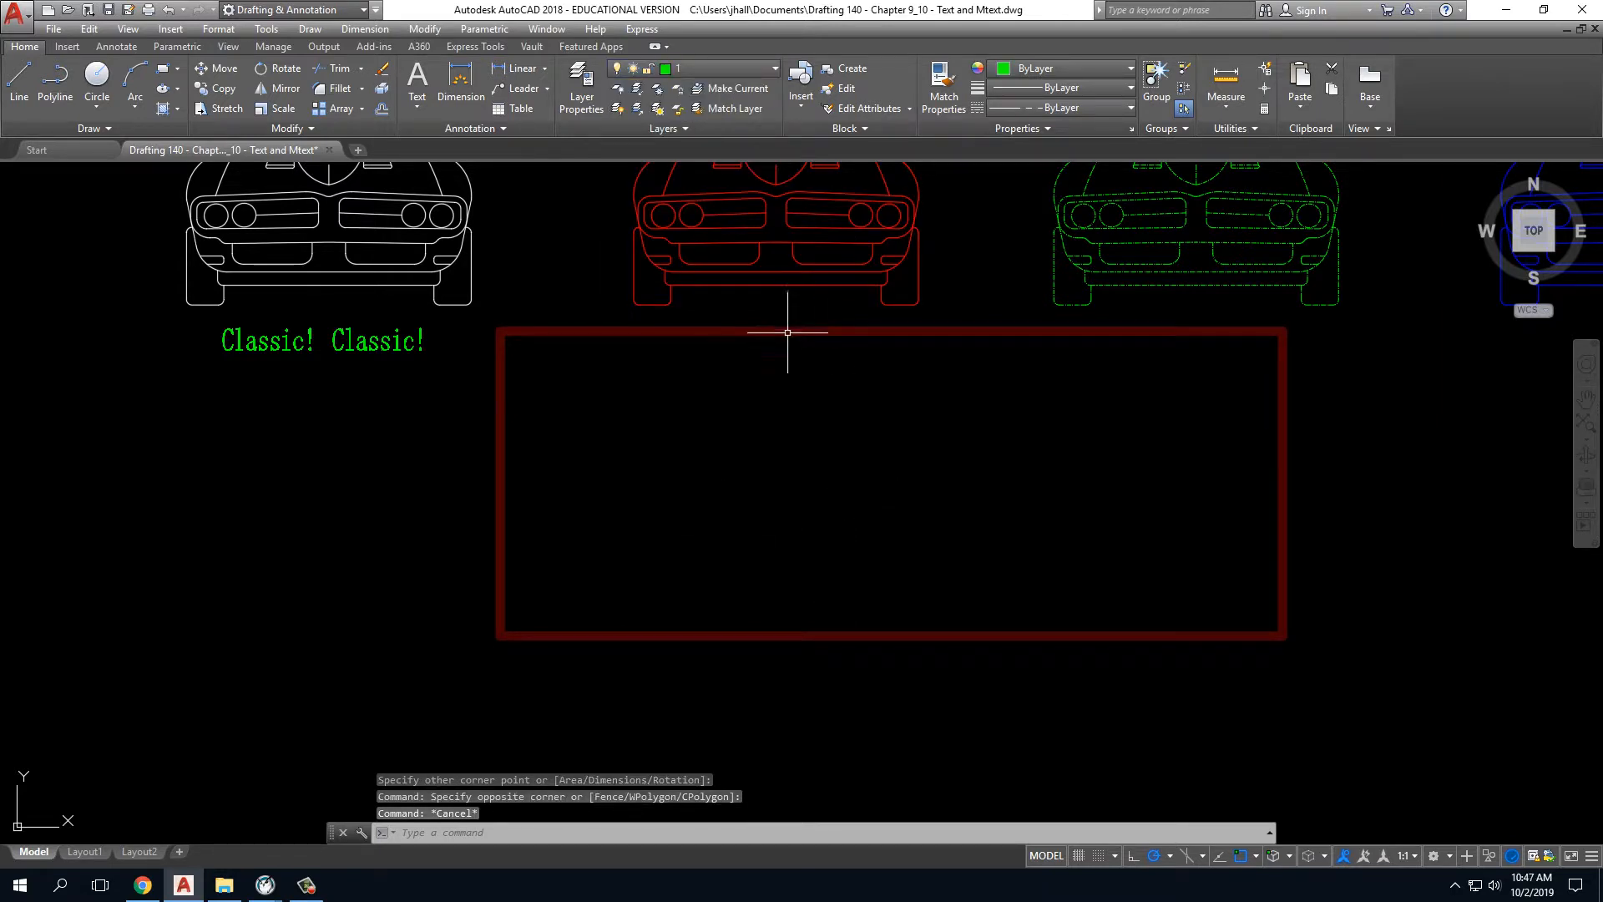
Make layer 2 current and hatch the inside of the rectangle with the AR-BRSTD brick pattern.
{"action": "left_click", "coordinate": [769, 71]}
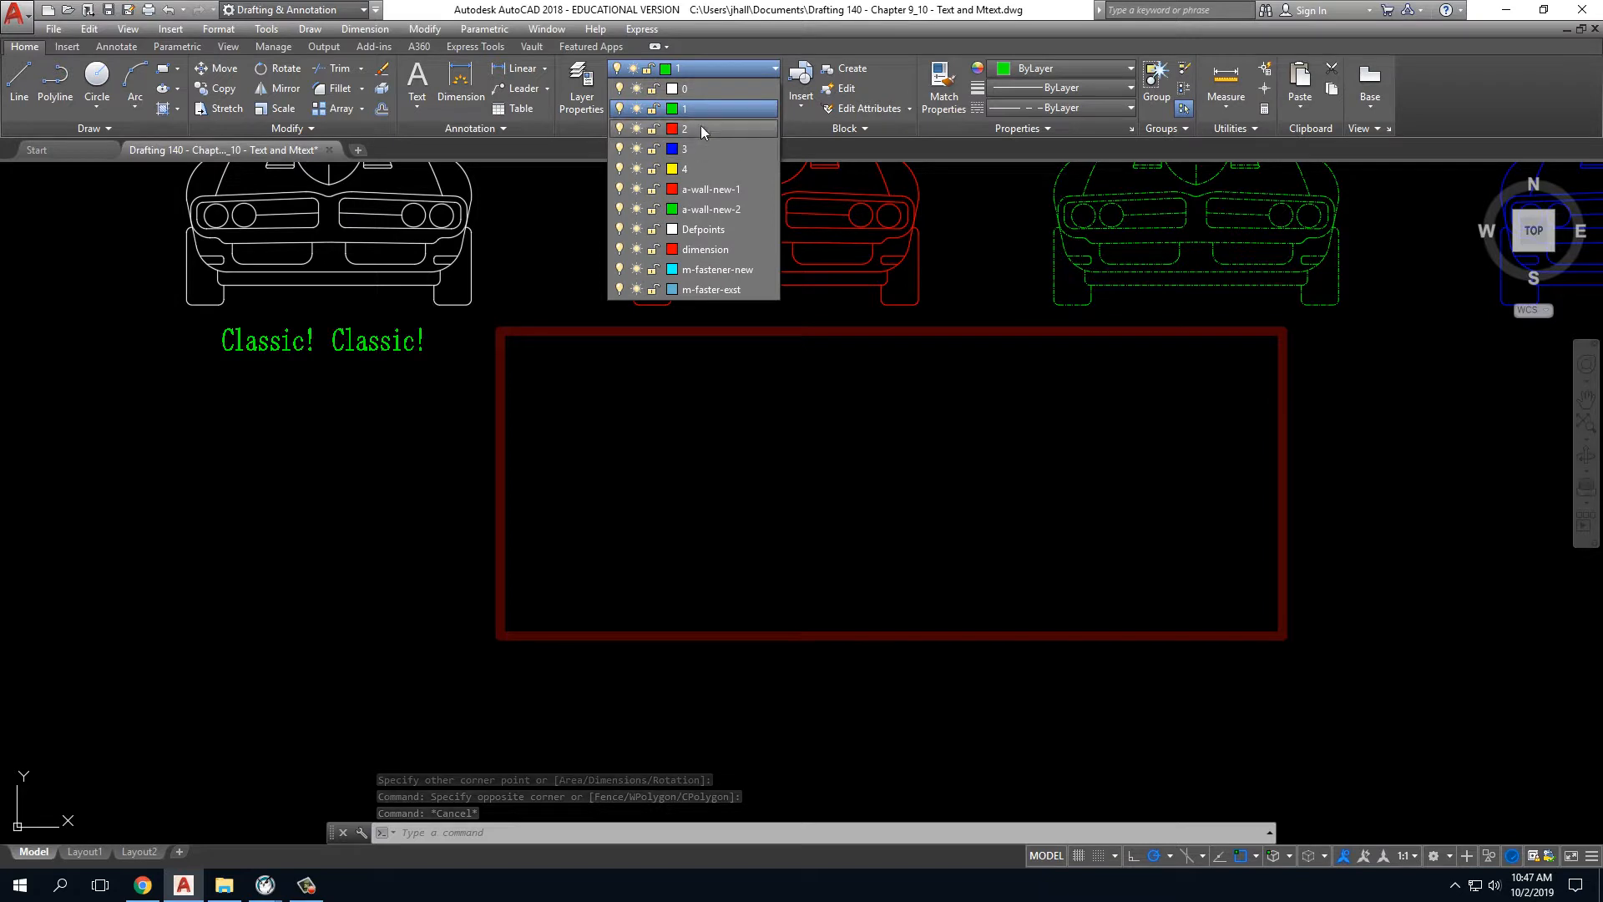
{"action": "left_click", "coordinate": [699, 125]}
{"action": "type", "text": "b"}
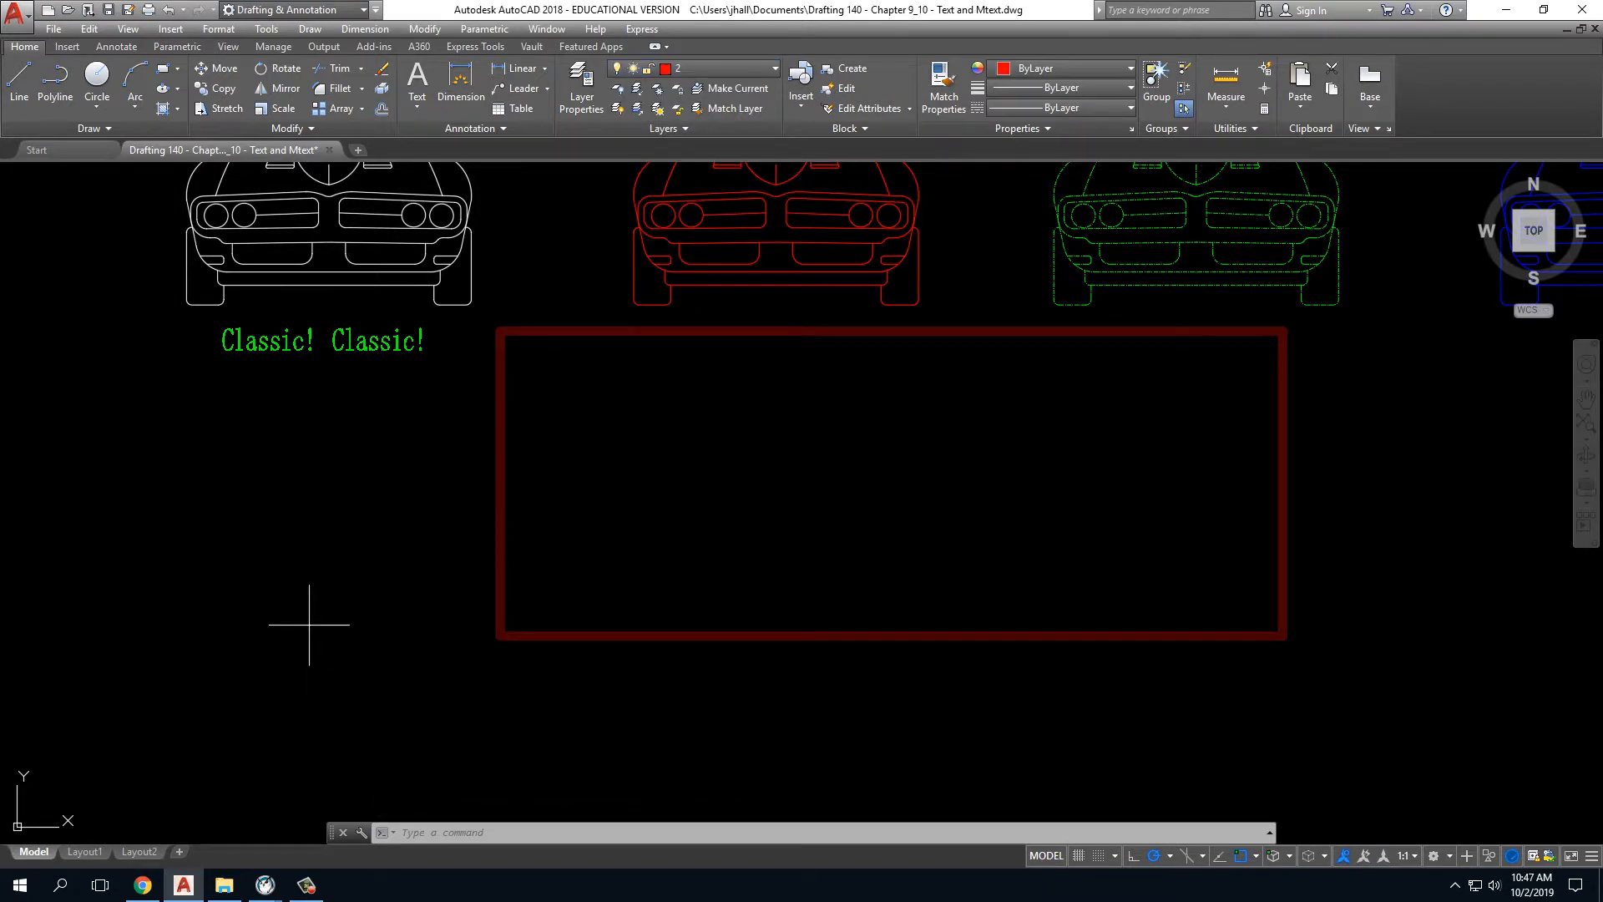
{"action": "type", "text": "h"}
{"action": "key", "text": "Return"}
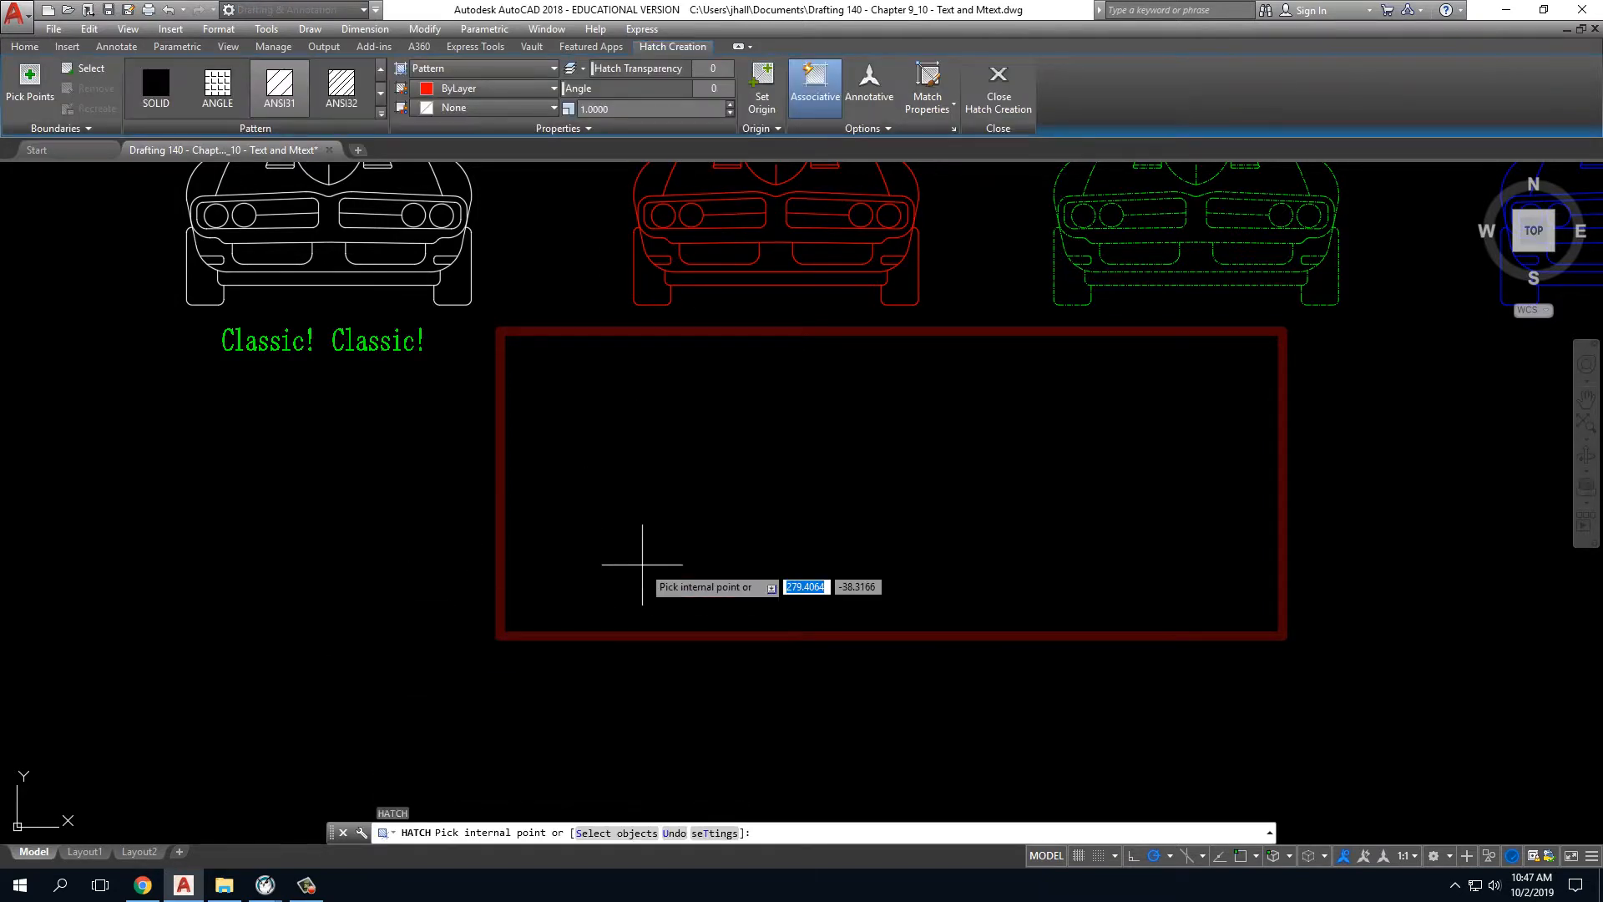
{"action": "left_click", "coordinate": [642, 564]}
{"action": "left_click", "coordinate": [381, 113]}
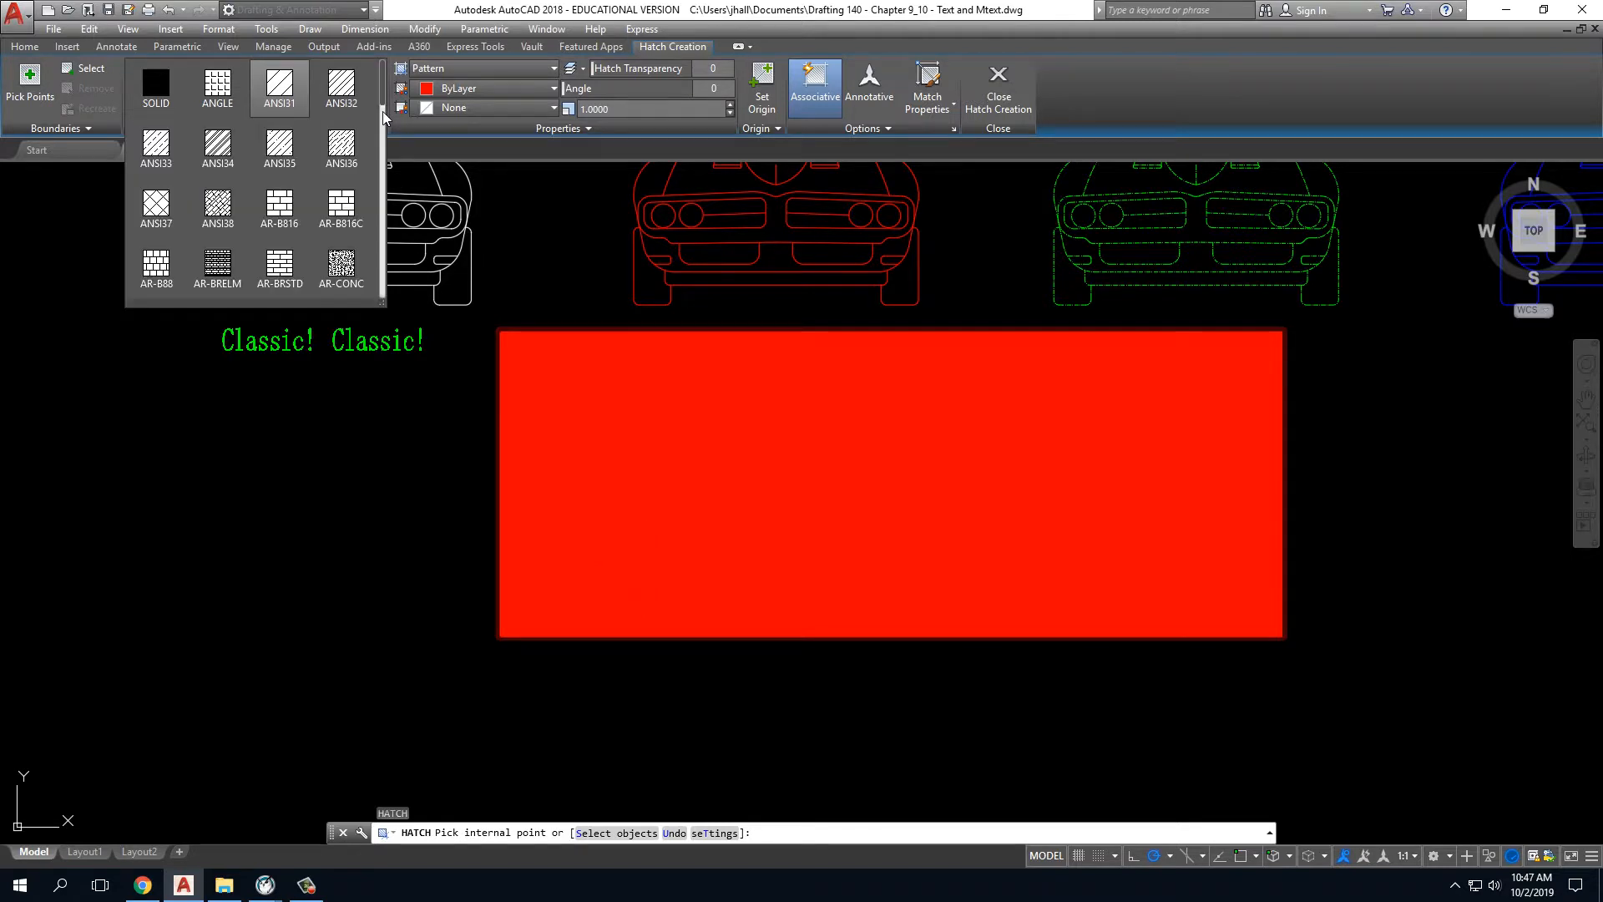
{"action": "left_click", "coordinate": [280, 265]}
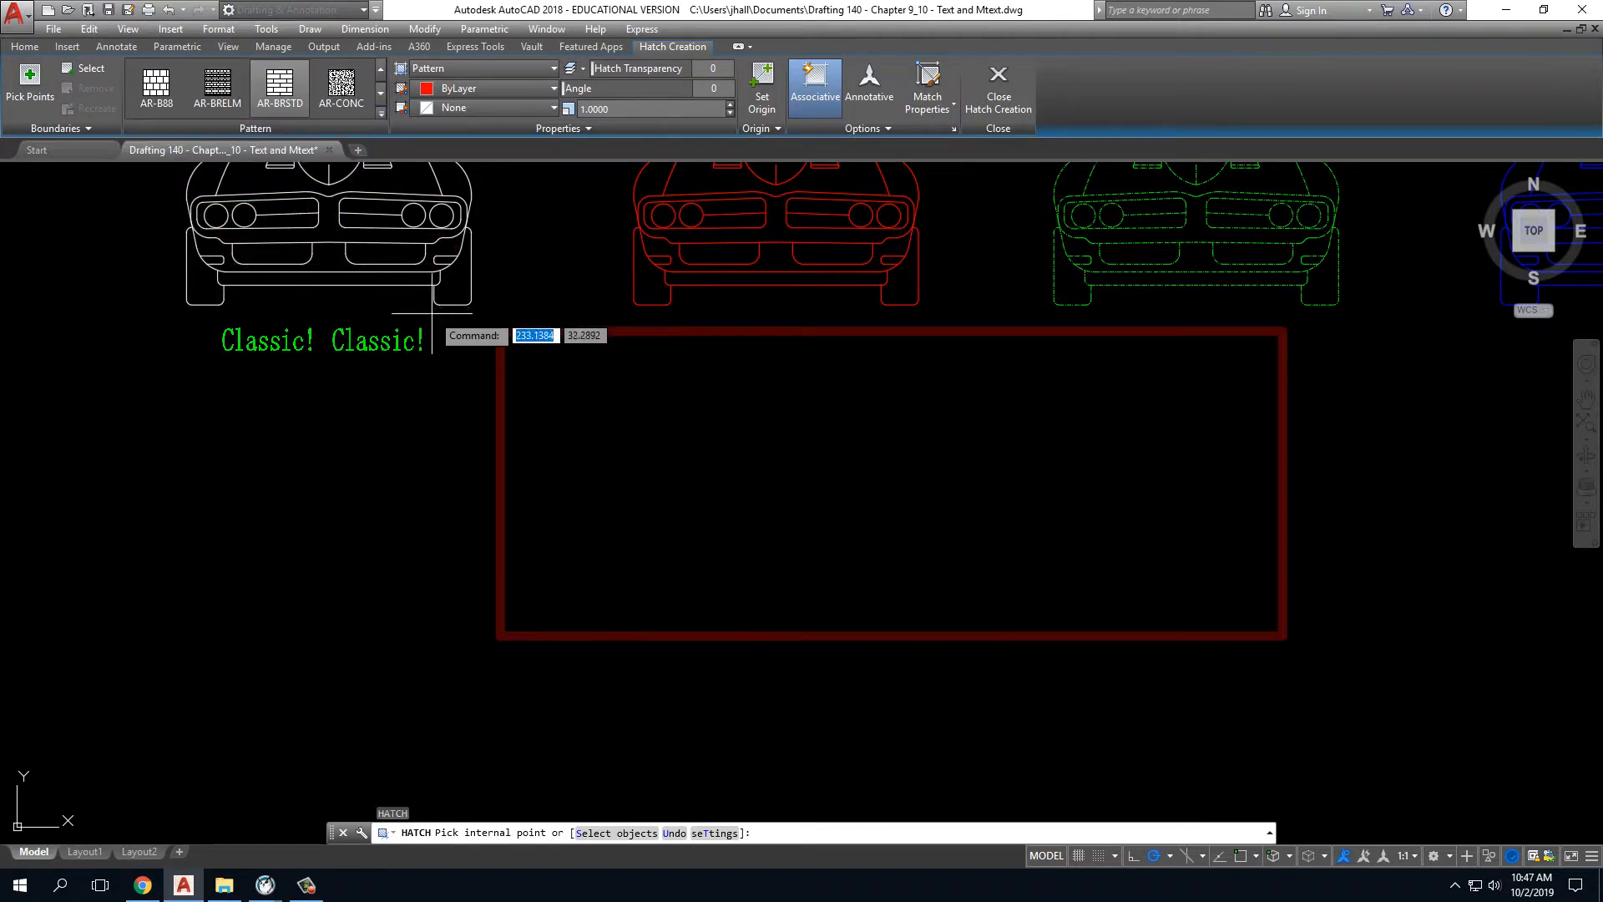
{"action": "left_click", "coordinate": [594, 455]}
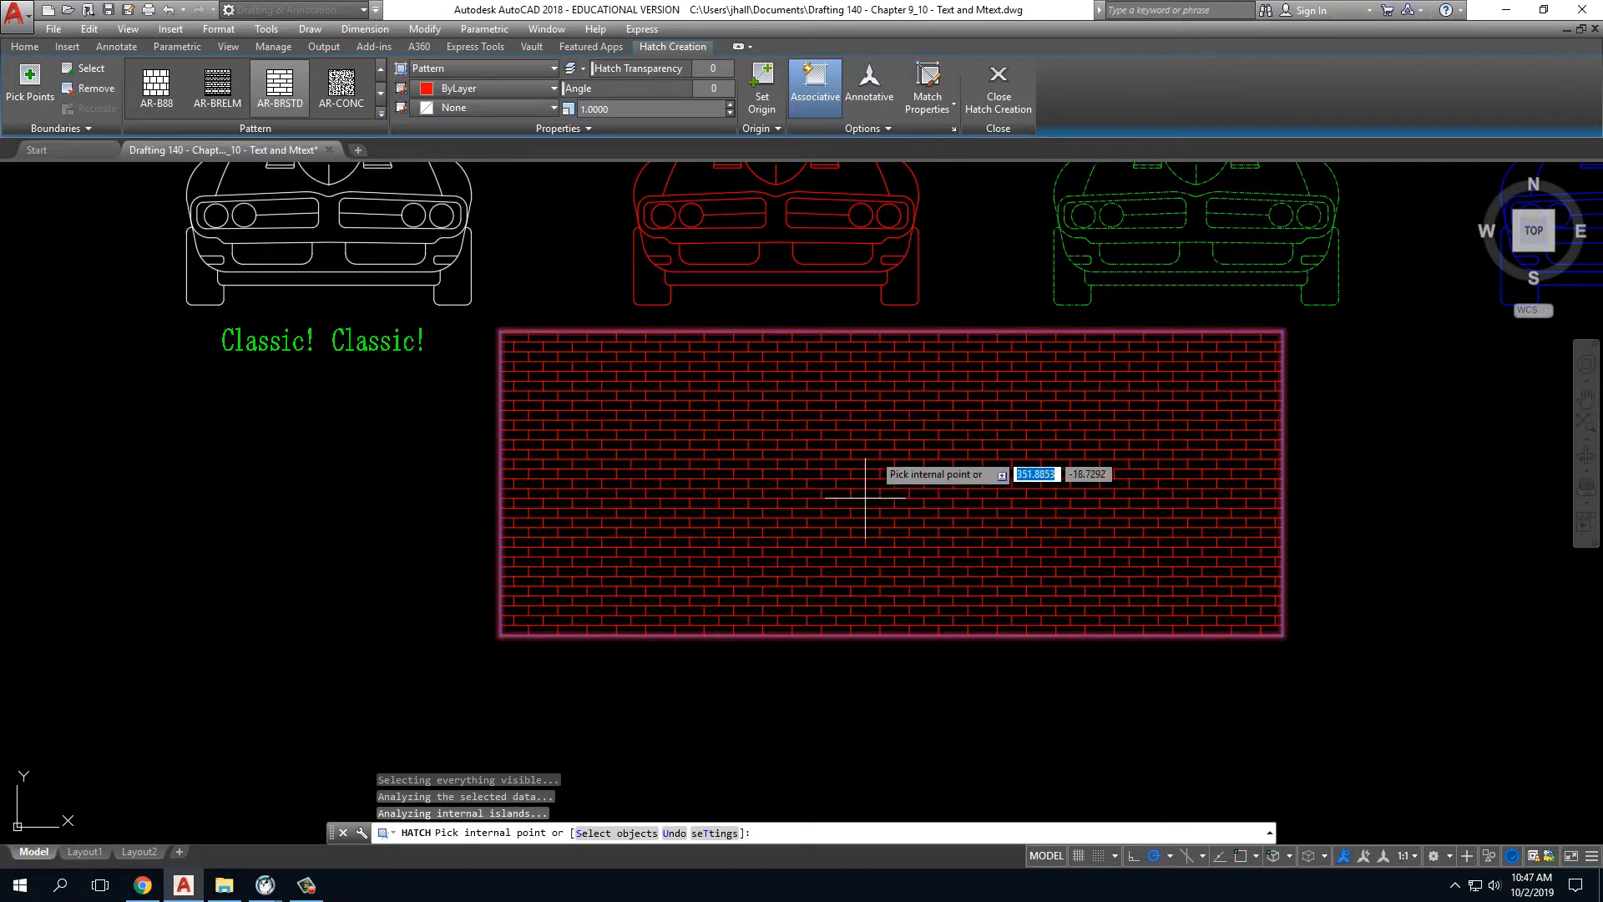
{"action": "left_click", "coordinate": [966, 741]}
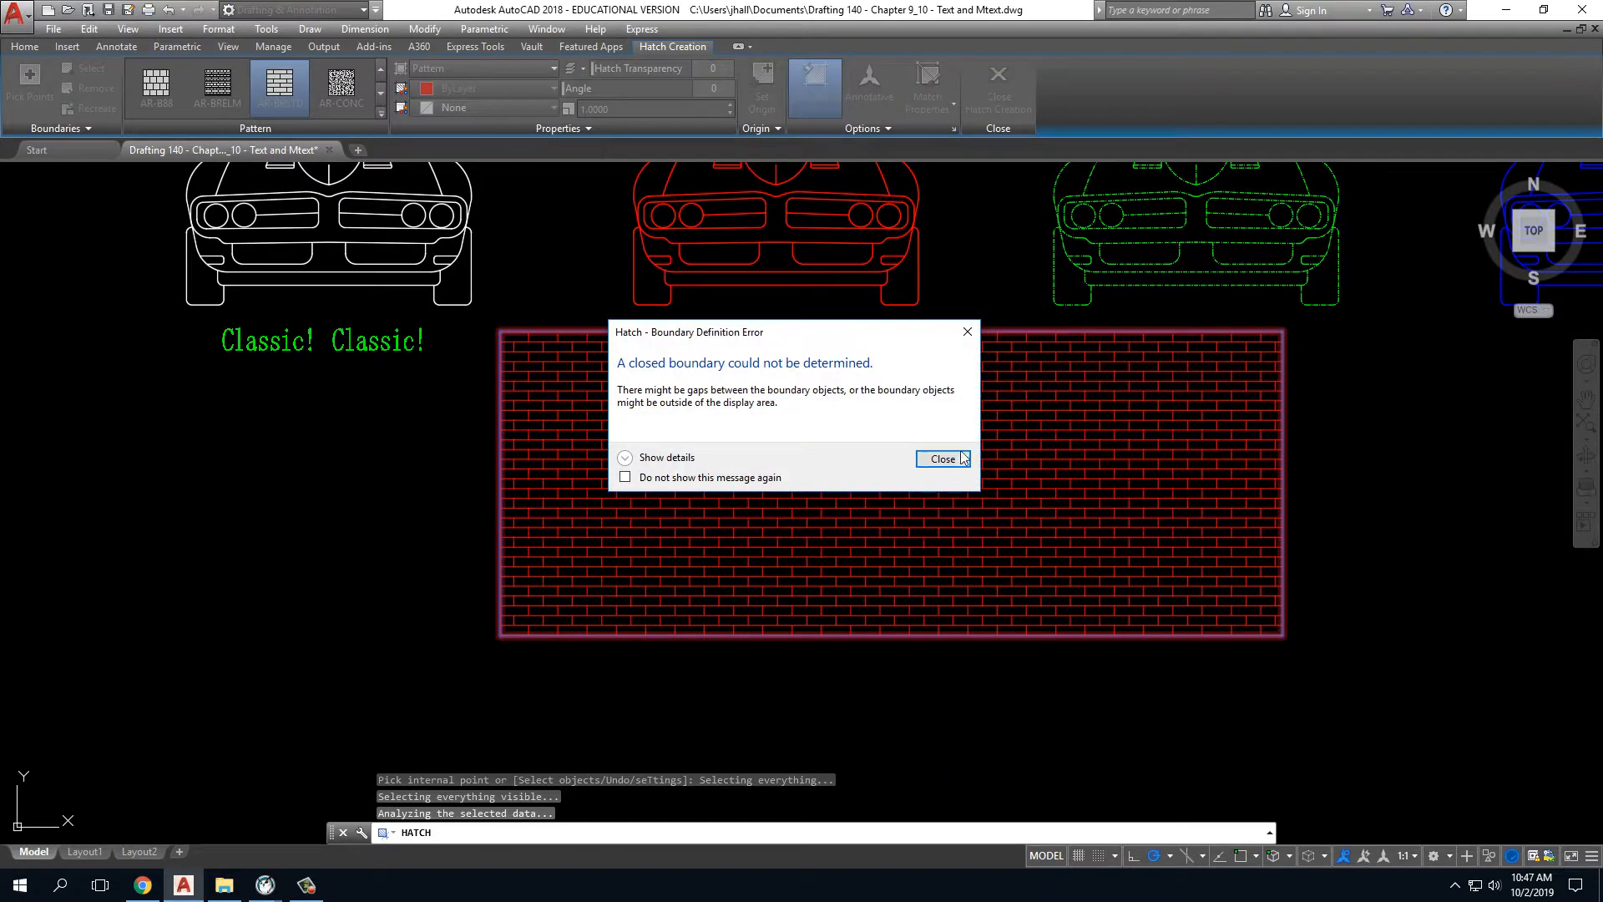
{"action": "left_click", "coordinate": [942, 459]}
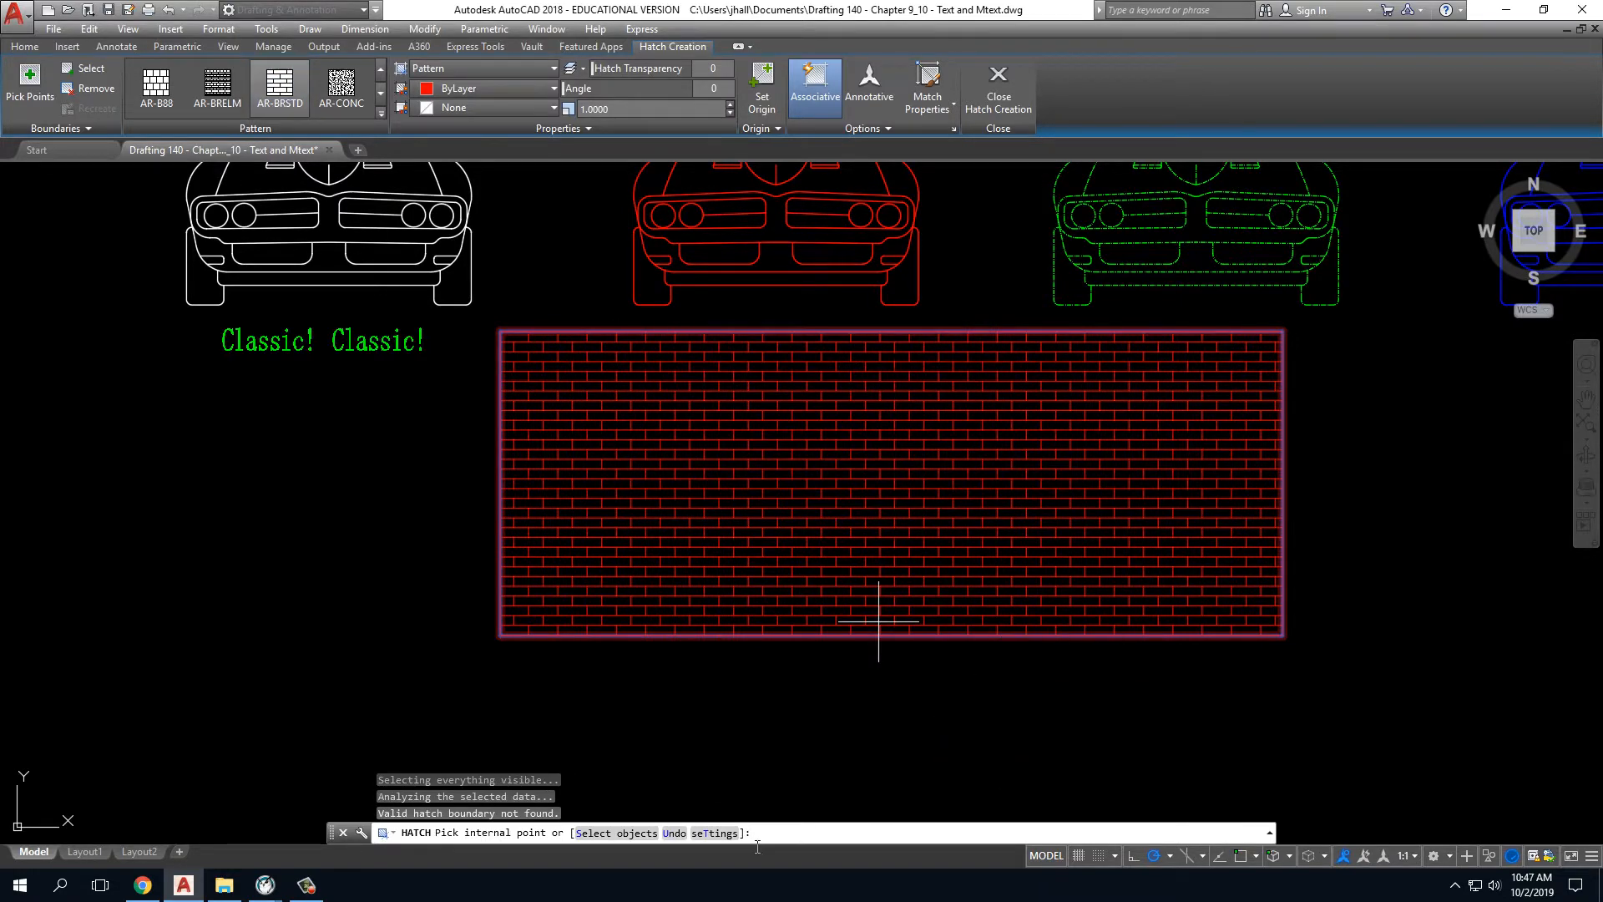
{"action": "key", "text": "Escape"}
{"action": "key", "text": "Escape"}
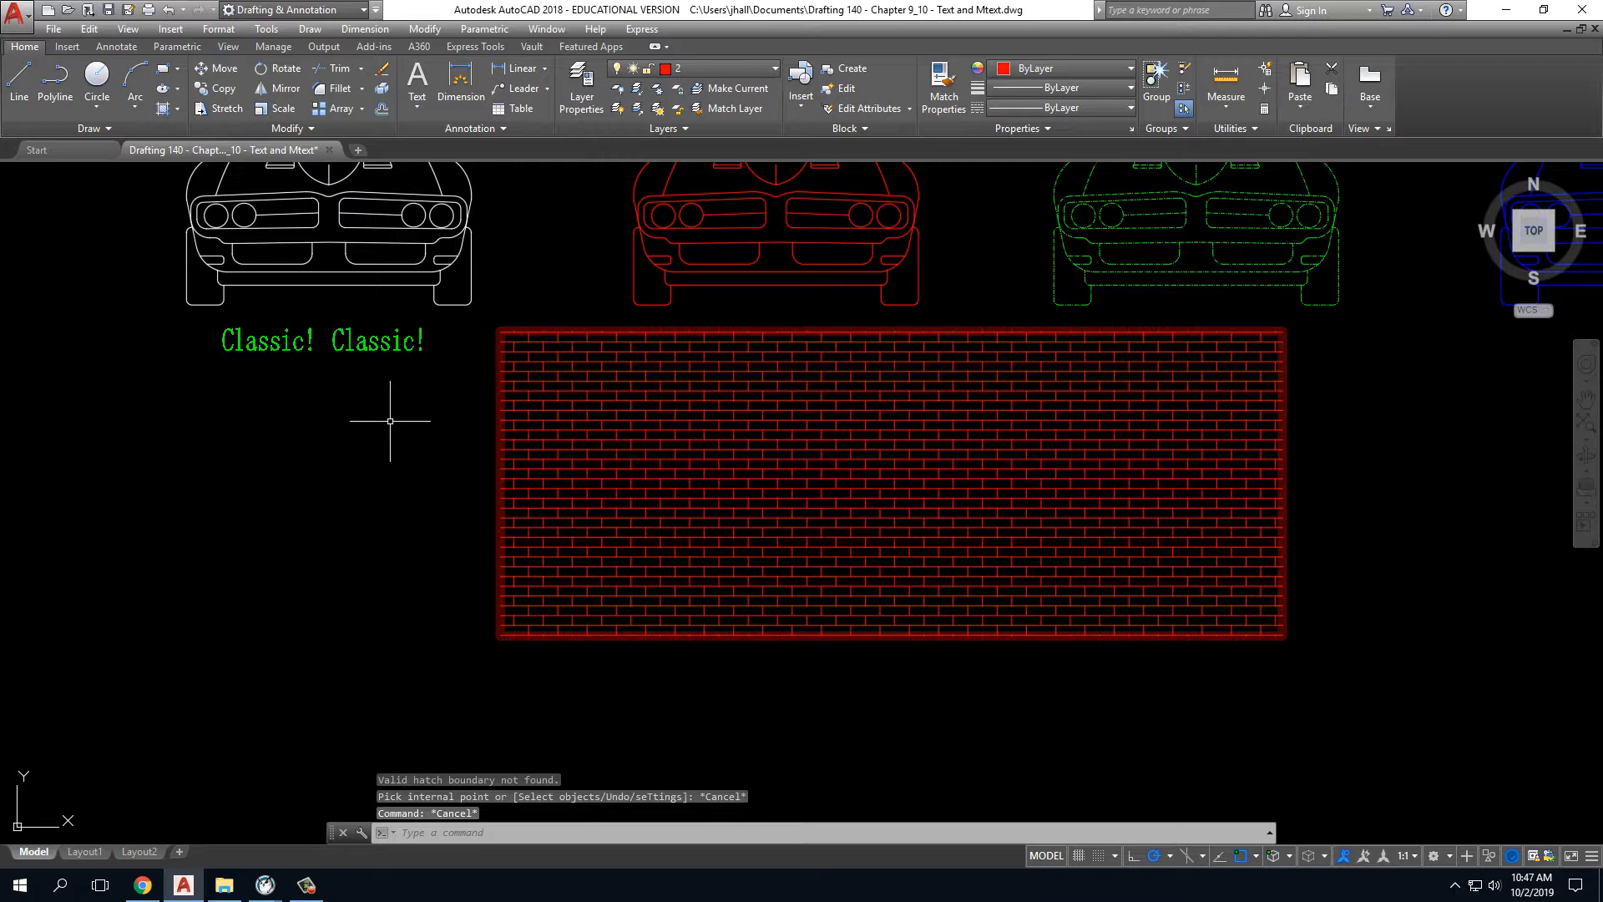
{"action": "type", "text": "co"}
{"action": "key", "text": "Return"}
{"action": "left_click", "coordinate": [397, 367]}
{"action": "key", "text": "Escape"}
{"action": "key", "text": "Escape"}
{"action": "key", "text": "Escape"}
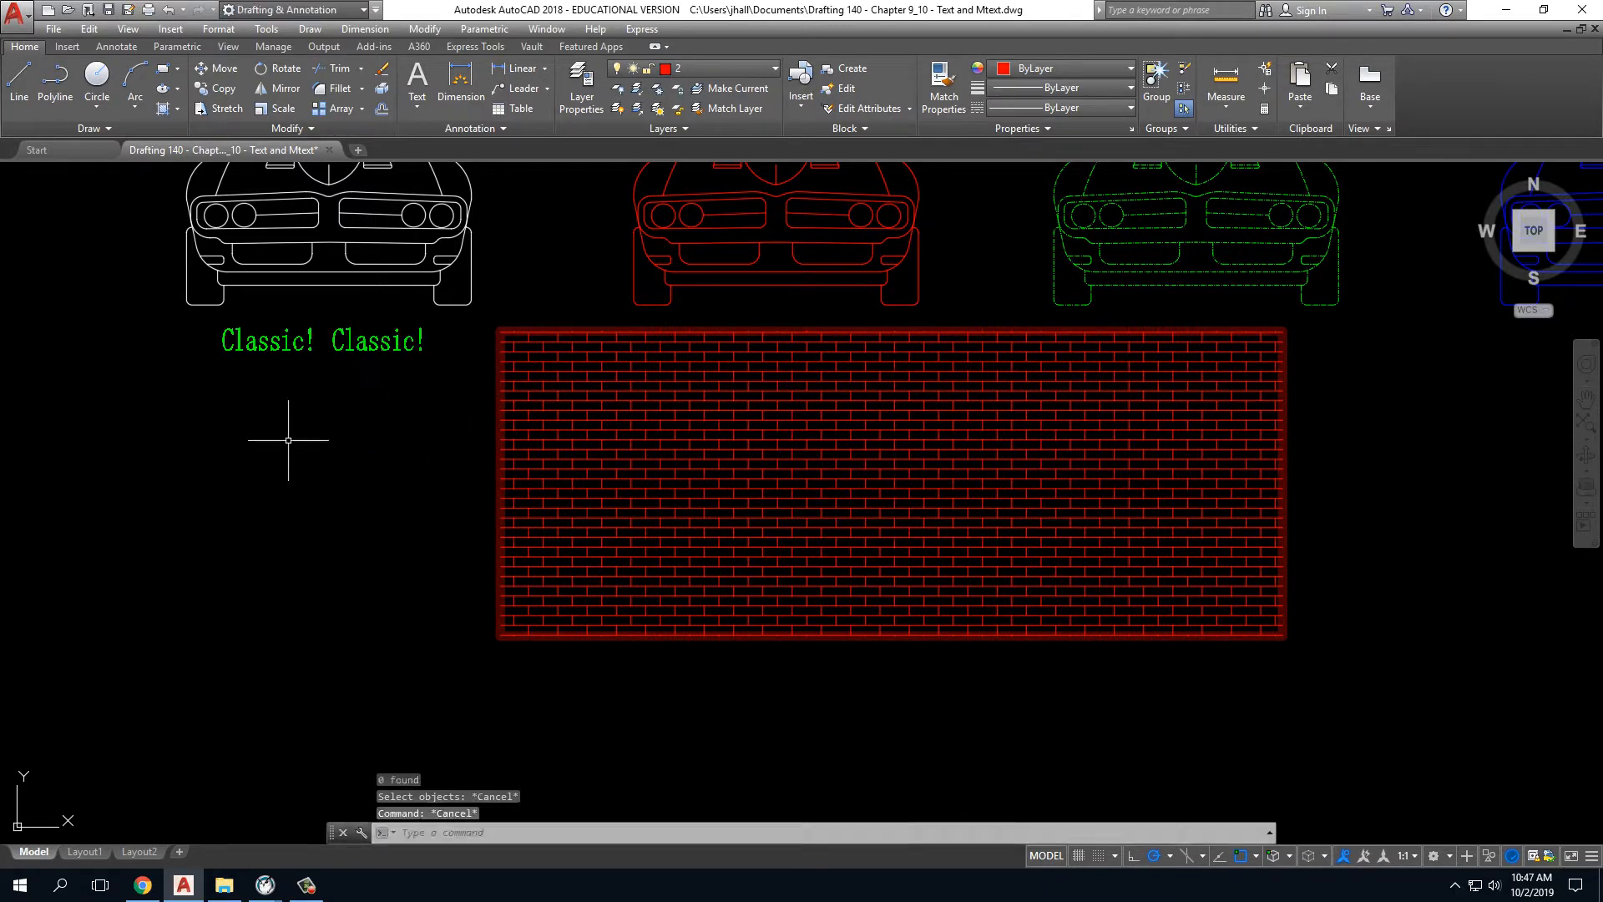
Copy the left "Classic!" text to the empty area below it, beside the brick-hatched rectangle.
{"action": "type", "text": "co"}
{"action": "key", "text": "Return"}
{"action": "left_click", "coordinate": [292, 438]}
{"action": "left_click", "coordinate": [240, 342]}
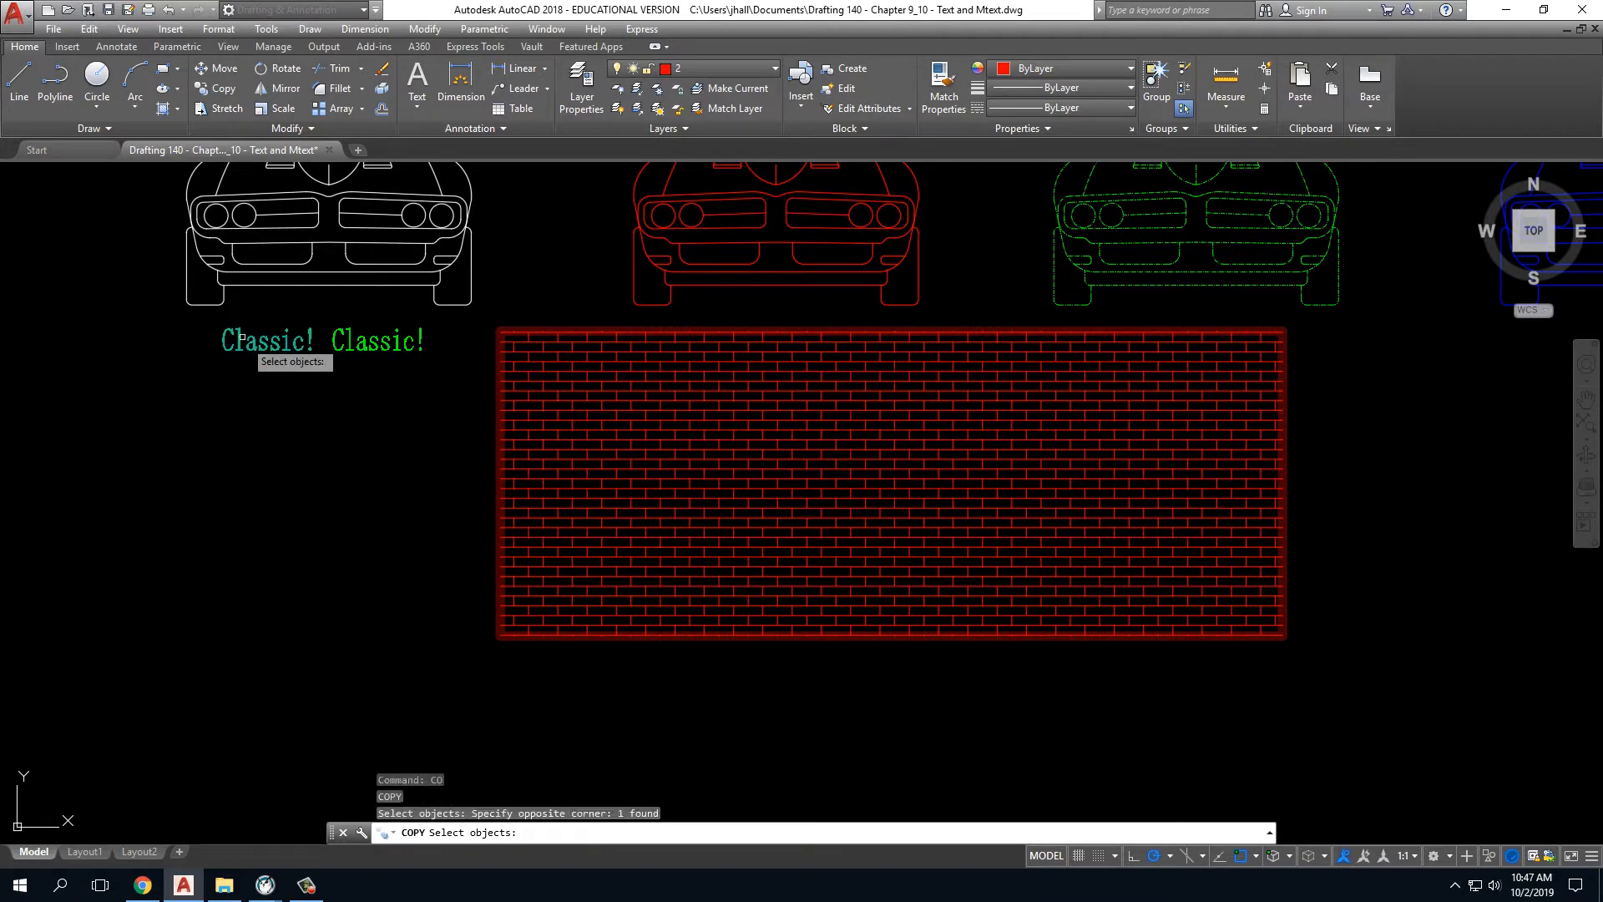
{"action": "key", "text": "Return"}
{"action": "left_click", "coordinate": [296, 397]}
{"action": "left_click", "coordinate": [323, 564]}
{"action": "key", "text": "Escape"}
Replace the lower "Classic!" copy with LEWIS & CLARK / COMMUNITY / COLLEGE on three lines, widening its frame to fit the first line.
{"action": "left_click", "coordinate": [274, 502]}
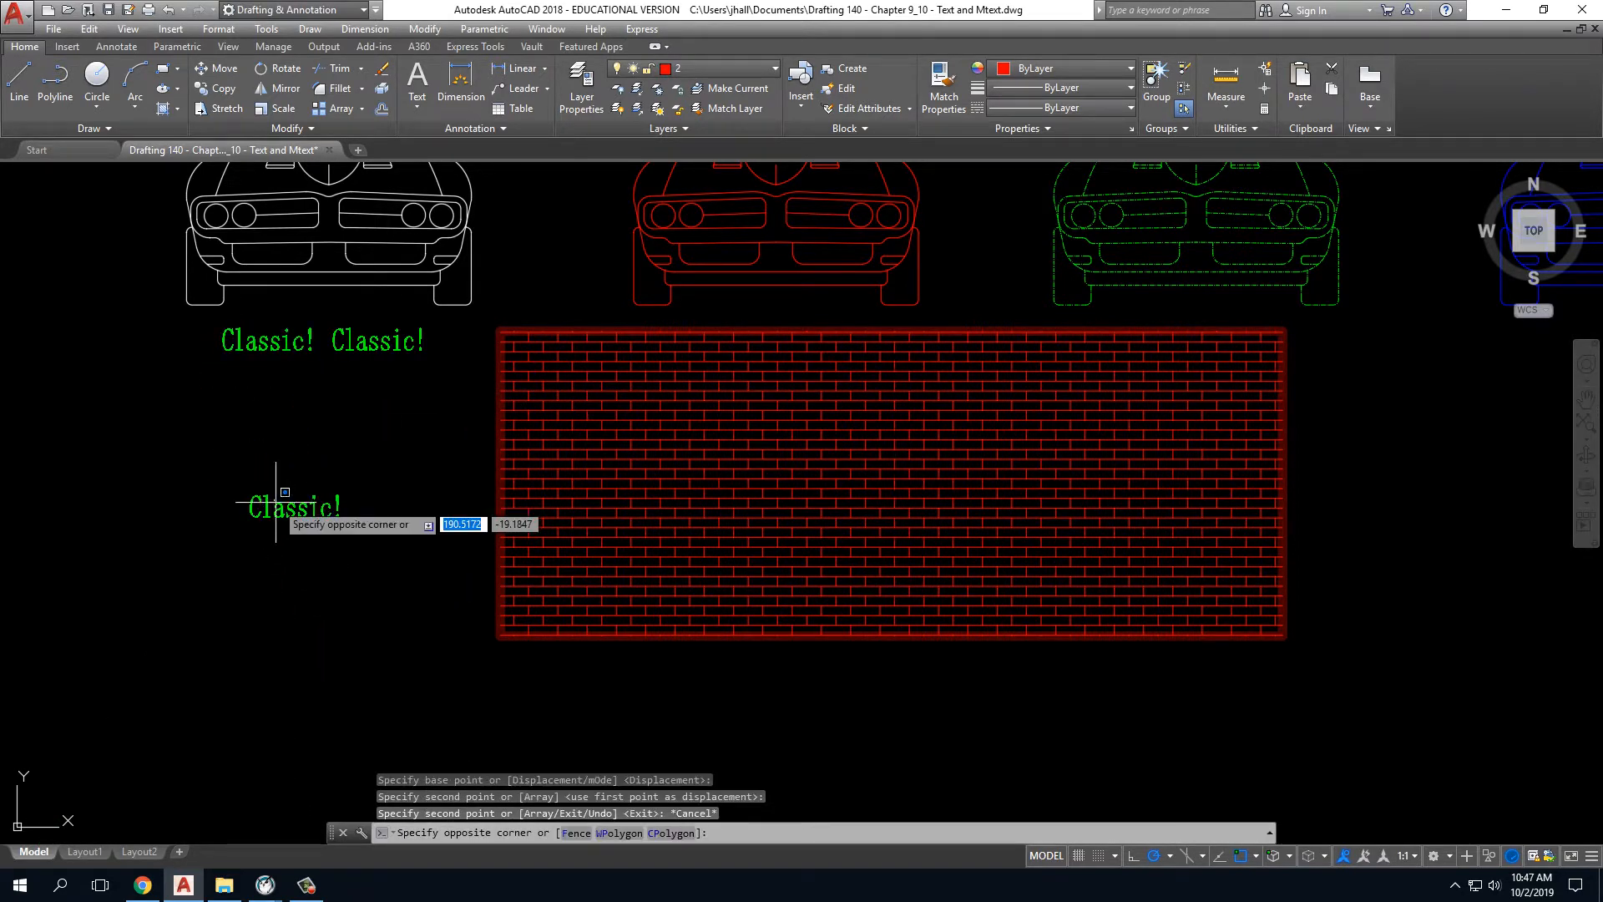
{"action": "left_click", "coordinate": [279, 507]}
{"action": "double_click", "coordinate": [280, 509]}
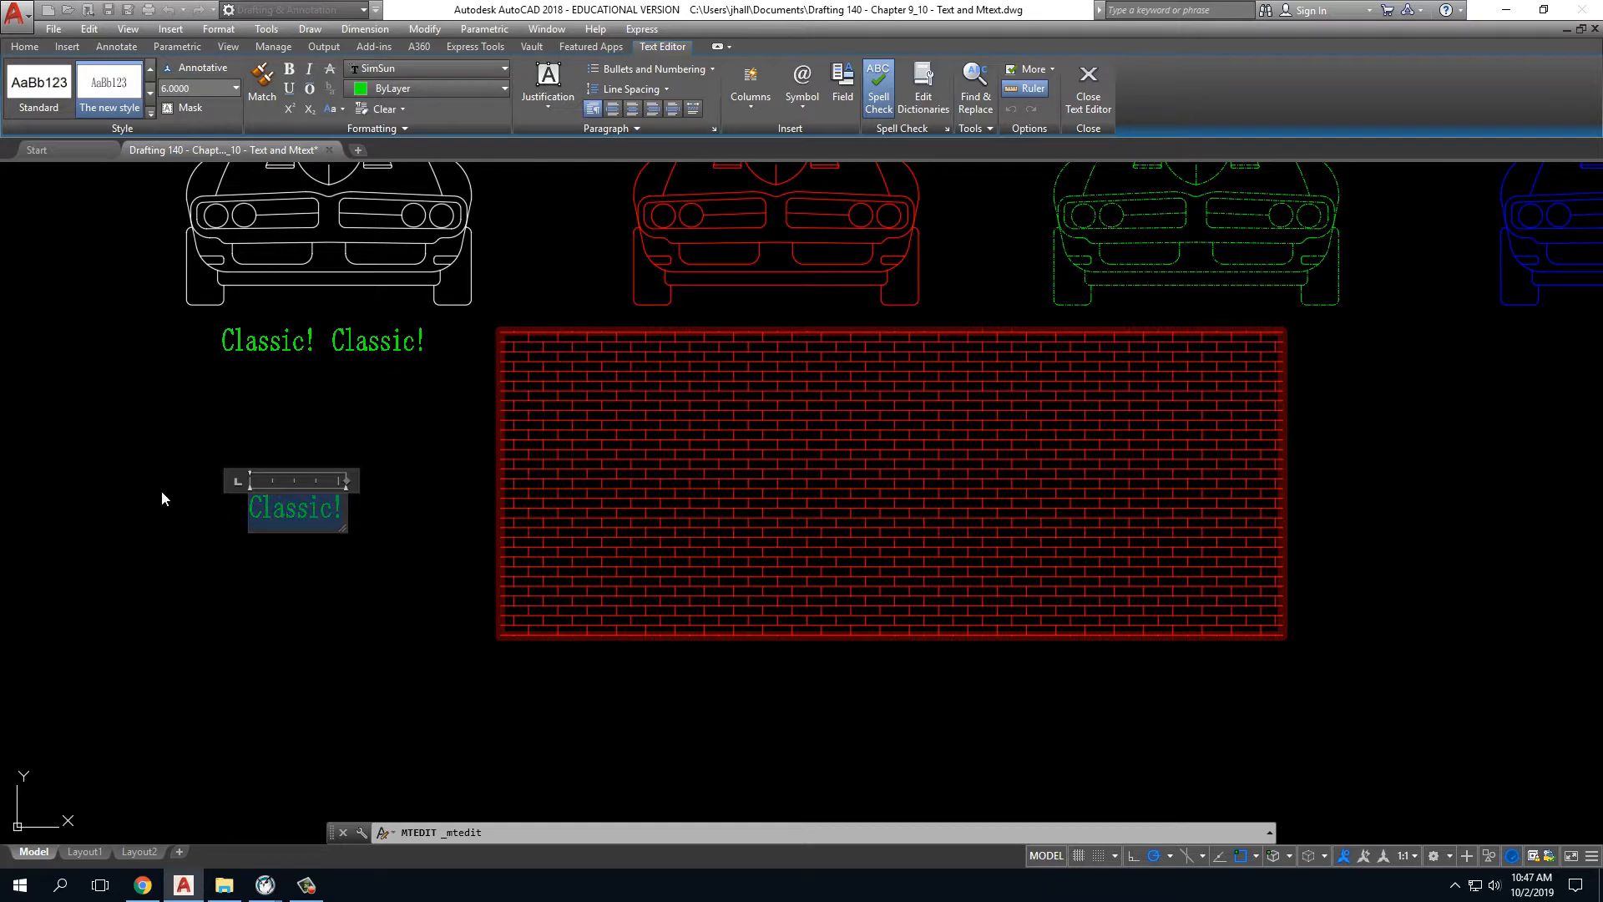
{"action": "type", "text": "LEWI"}
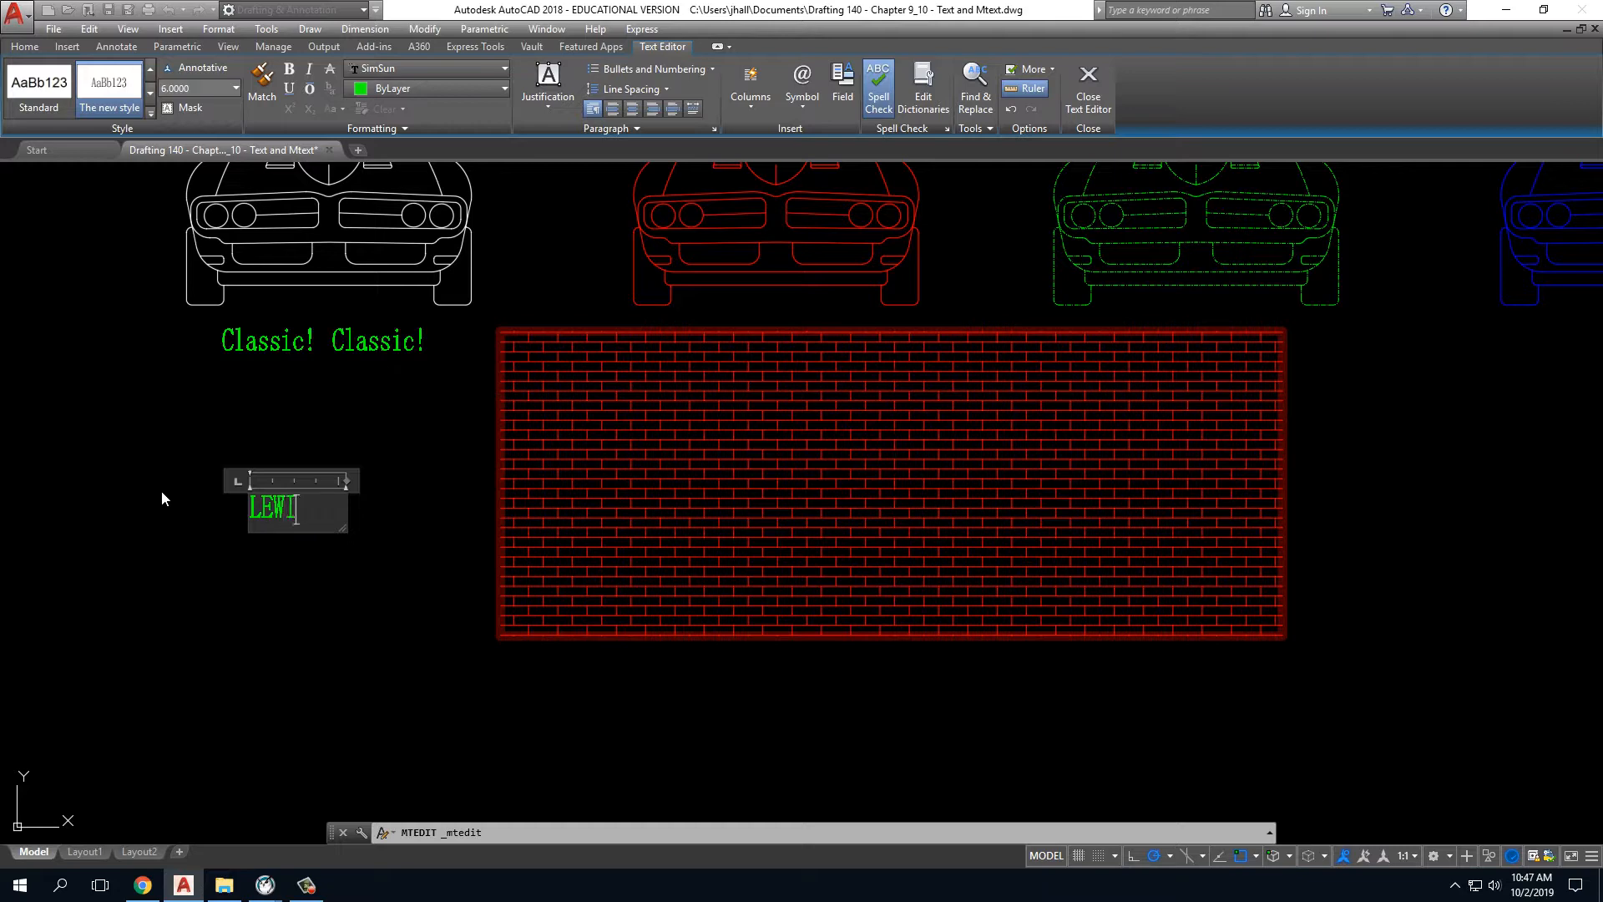
{"action": "type", "text": "S & C"}
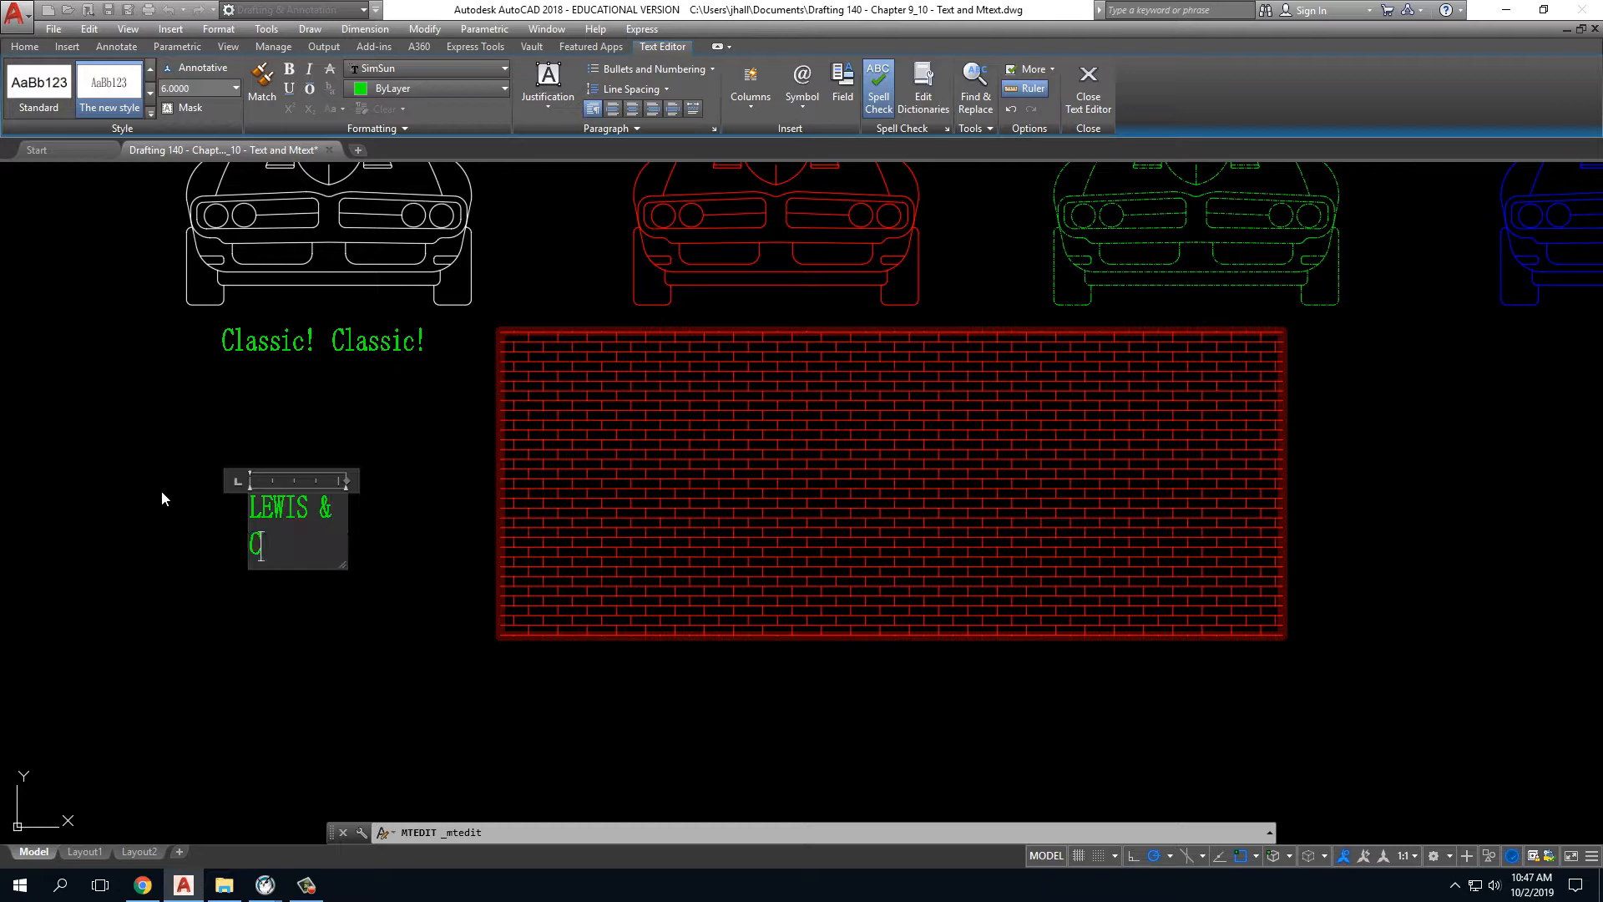
{"action": "type", "text": "LARK"}
{"action": "left_click_drag", "start_coordinate": [357, 482], "coordinate": [425, 486]}
{"action": "key", "text": "Return"}
{"action": "type", "text": "COMMUN"}
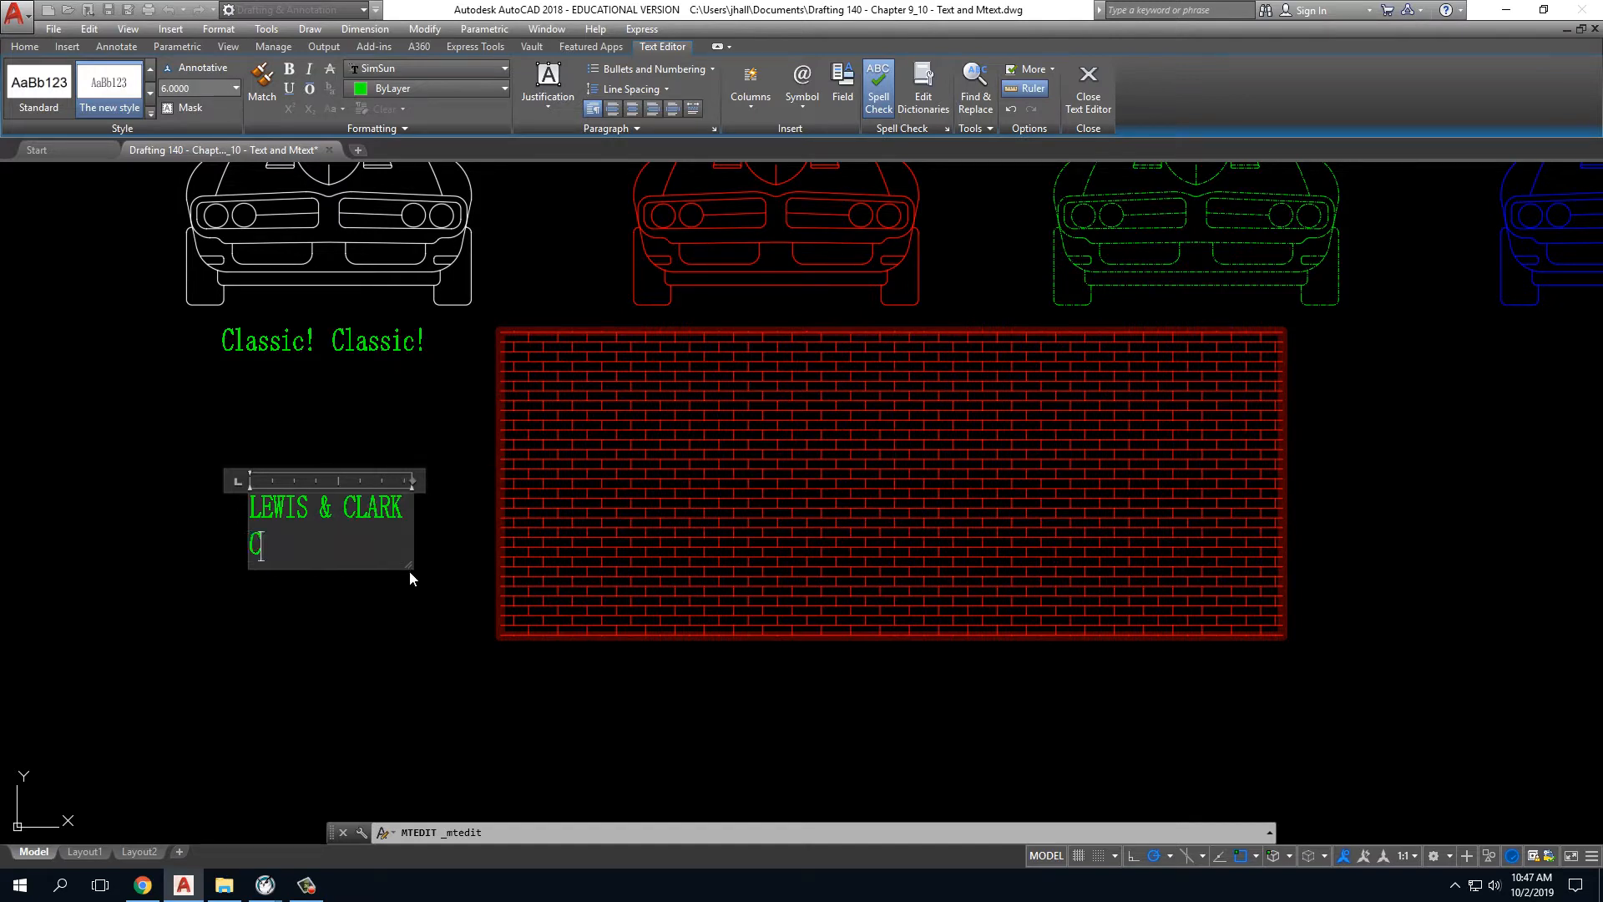
{"action": "type", "text": "ITY"}
{"action": "key", "text": "Return"}
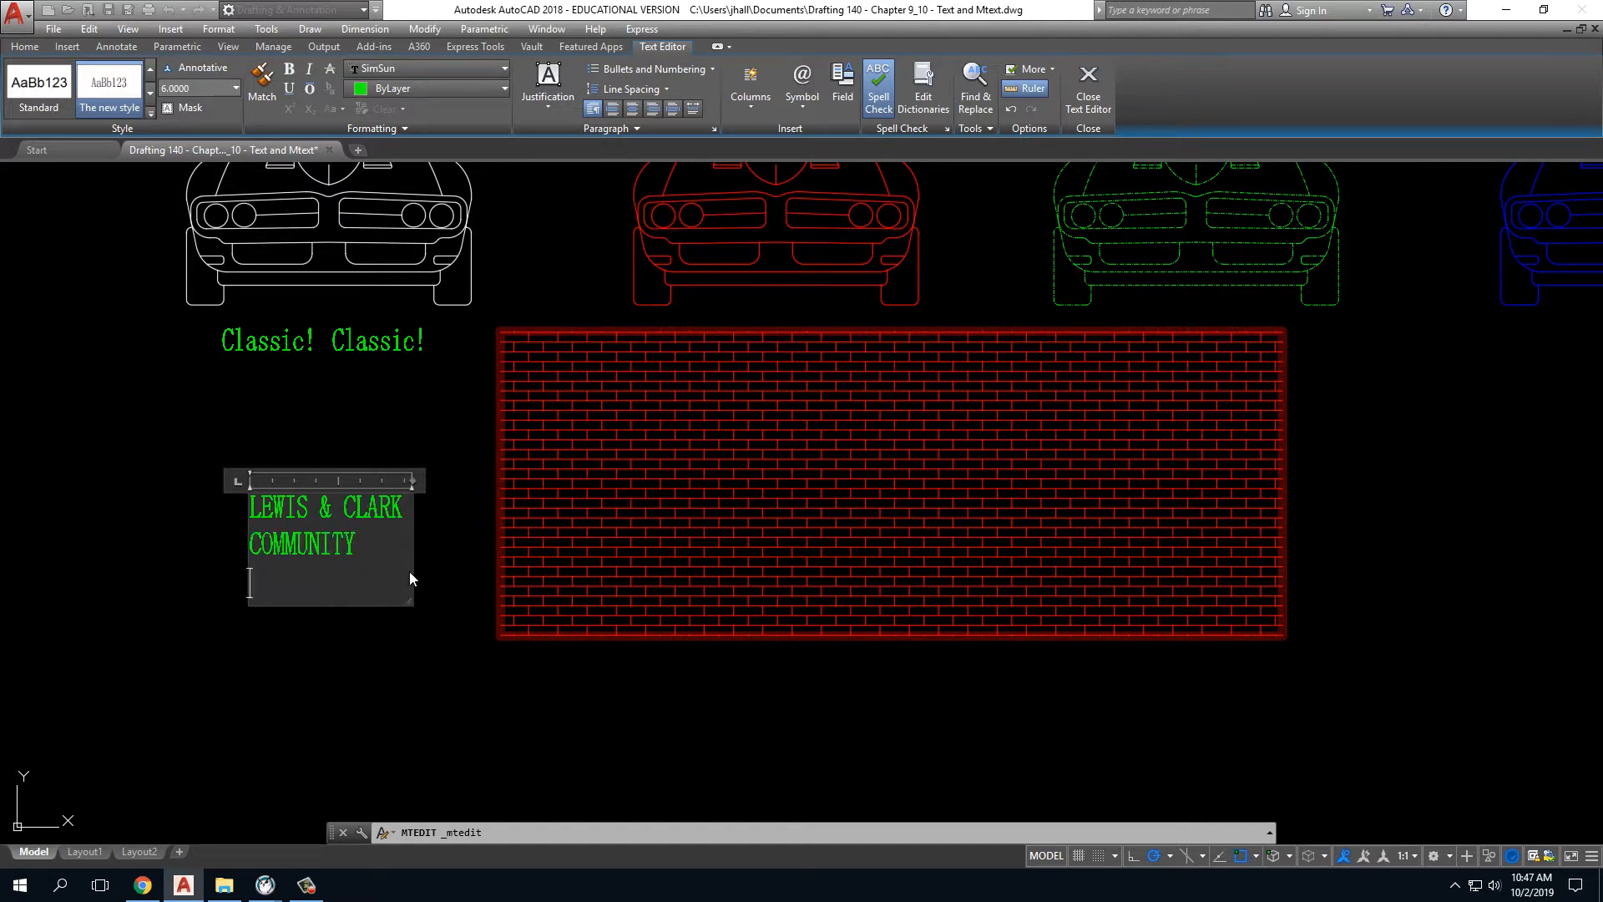
{"action": "type", "text": "COLLEGE"}
{"action": "left_click", "coordinate": [468, 597]}
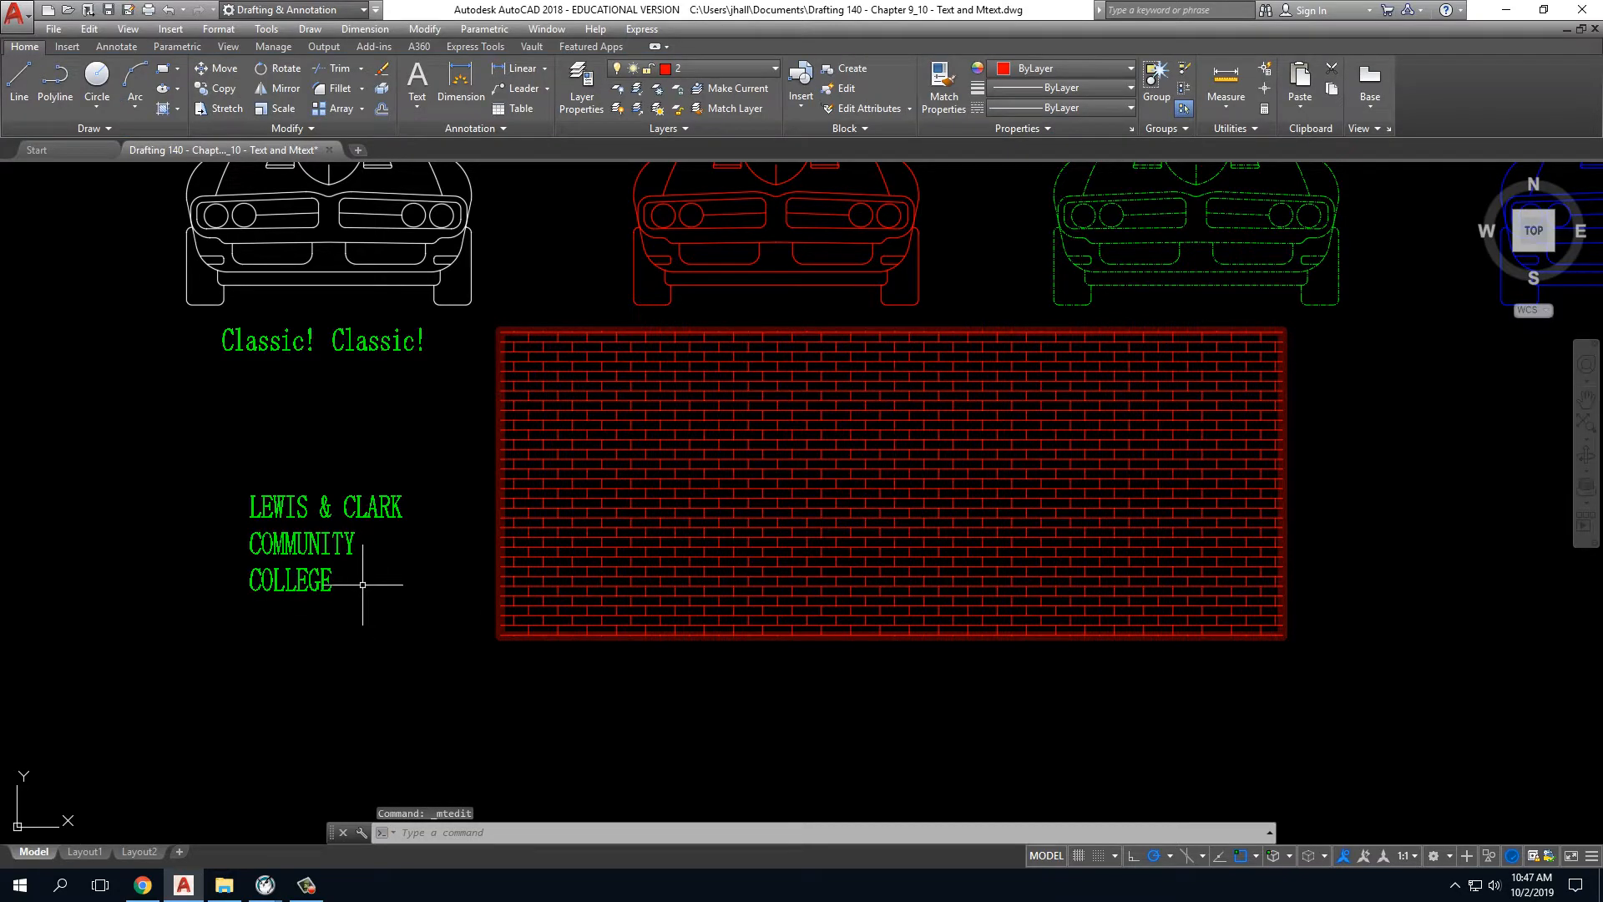
Try the LEWIS & CLARK COMMUNITY COLLEGE text on the upper-left part of the brick hatch and undo the move.
{"action": "type", "text": "m"}
{"action": "key", "text": "Return"}
{"action": "left_click", "coordinate": [379, 648]}
{"action": "left_click", "coordinate": [334, 586]}
{"action": "key", "text": "Return"}
{"action": "left_click", "coordinate": [197, 684]}
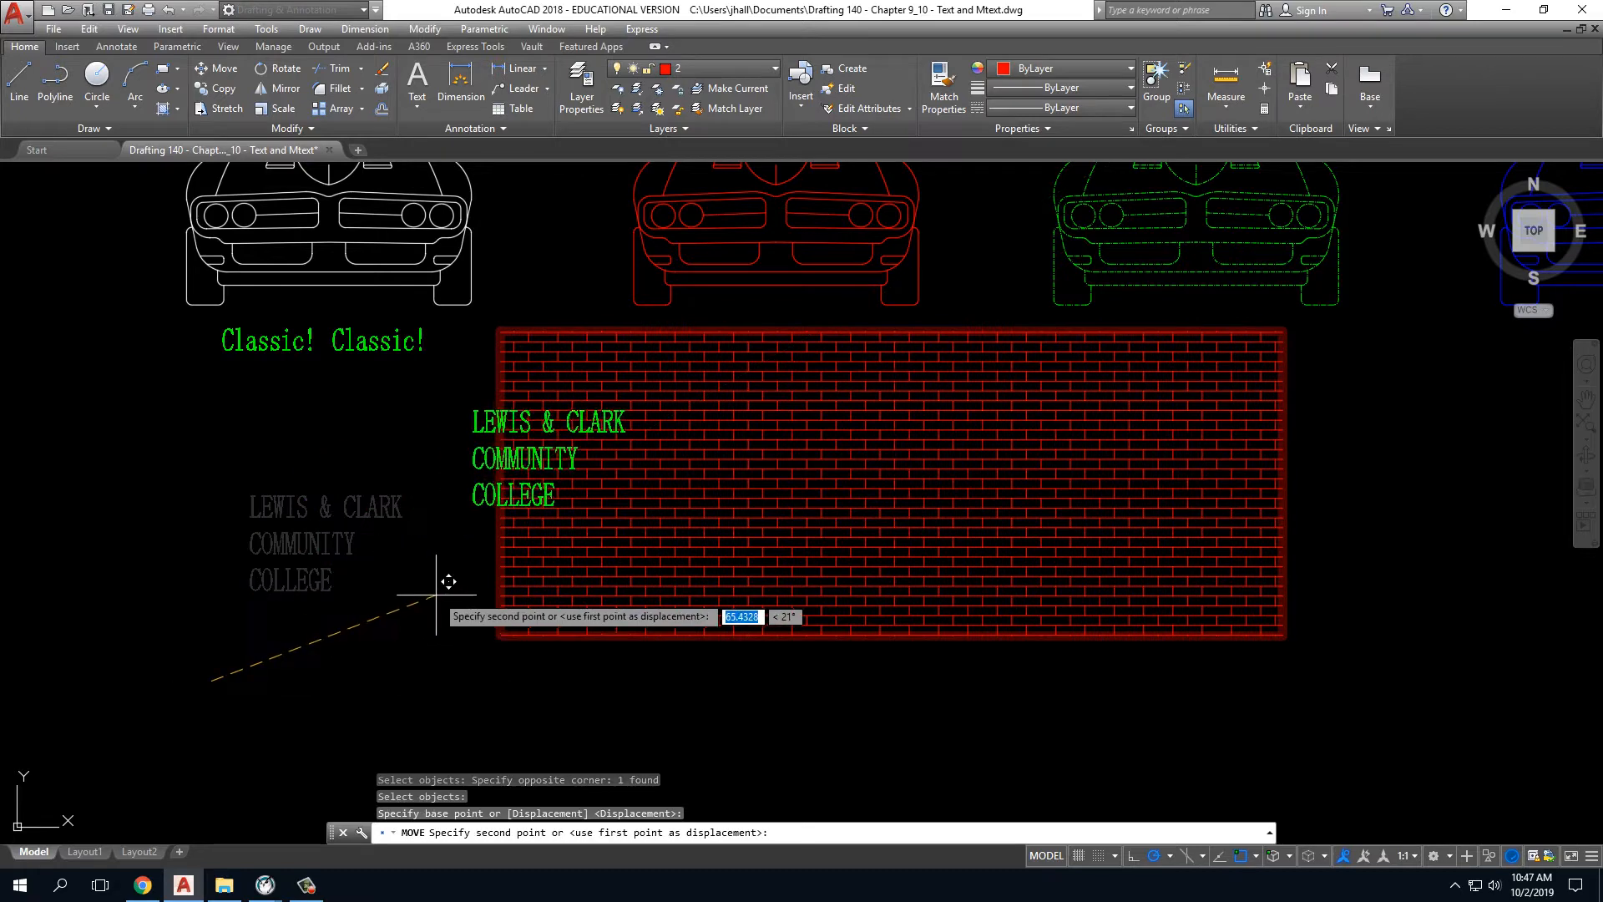
{"action": "left_click", "coordinate": [468, 542]}
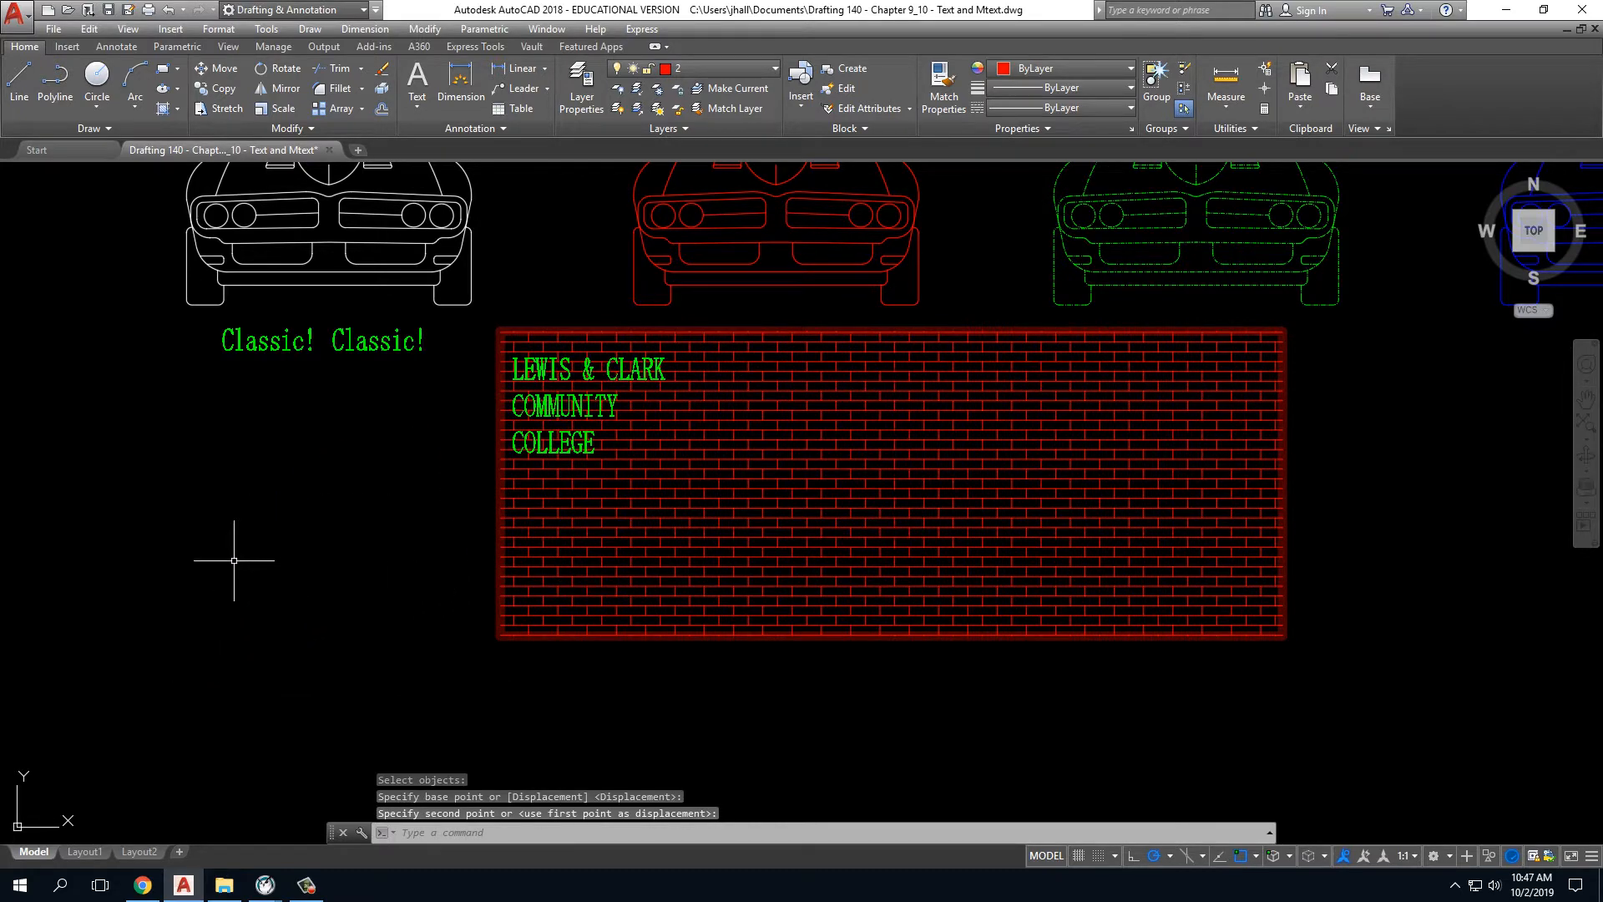
{"action": "type", "text": "u"}
{"action": "key", "text": "Return"}
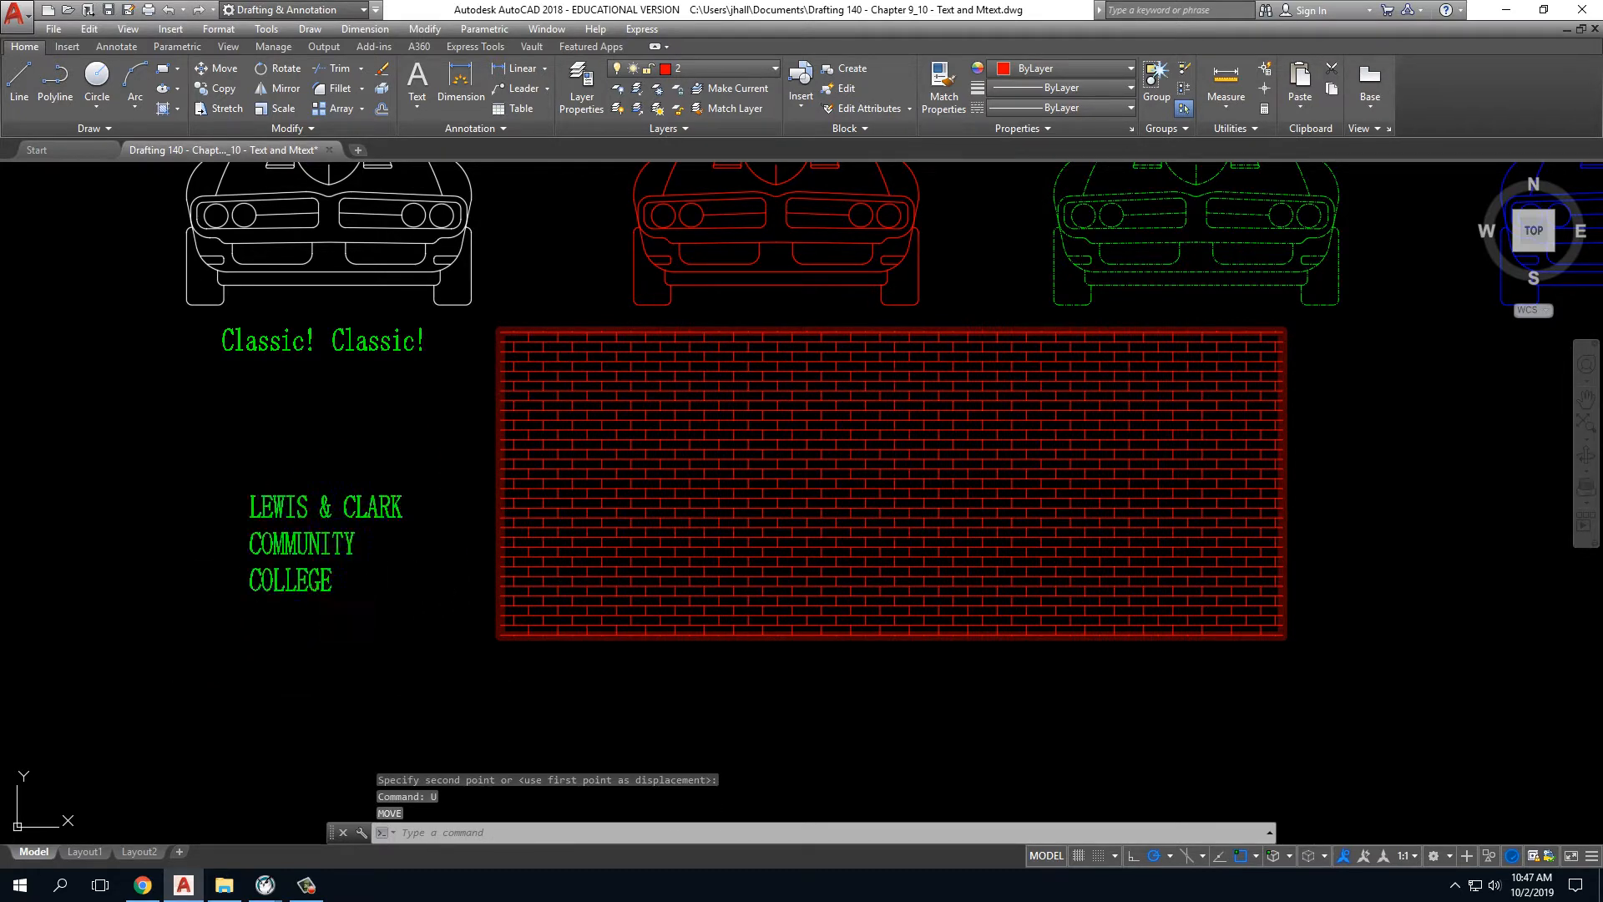
Try a red-filled background mask on the LEWIS & CLARK COMMUNITY COLLEGE text and leave the text editor.
{"action": "double_click", "coordinate": [333, 584]}
{"action": "left_click_drag", "start_coordinate": [334, 585], "coordinate": [216, 507]}
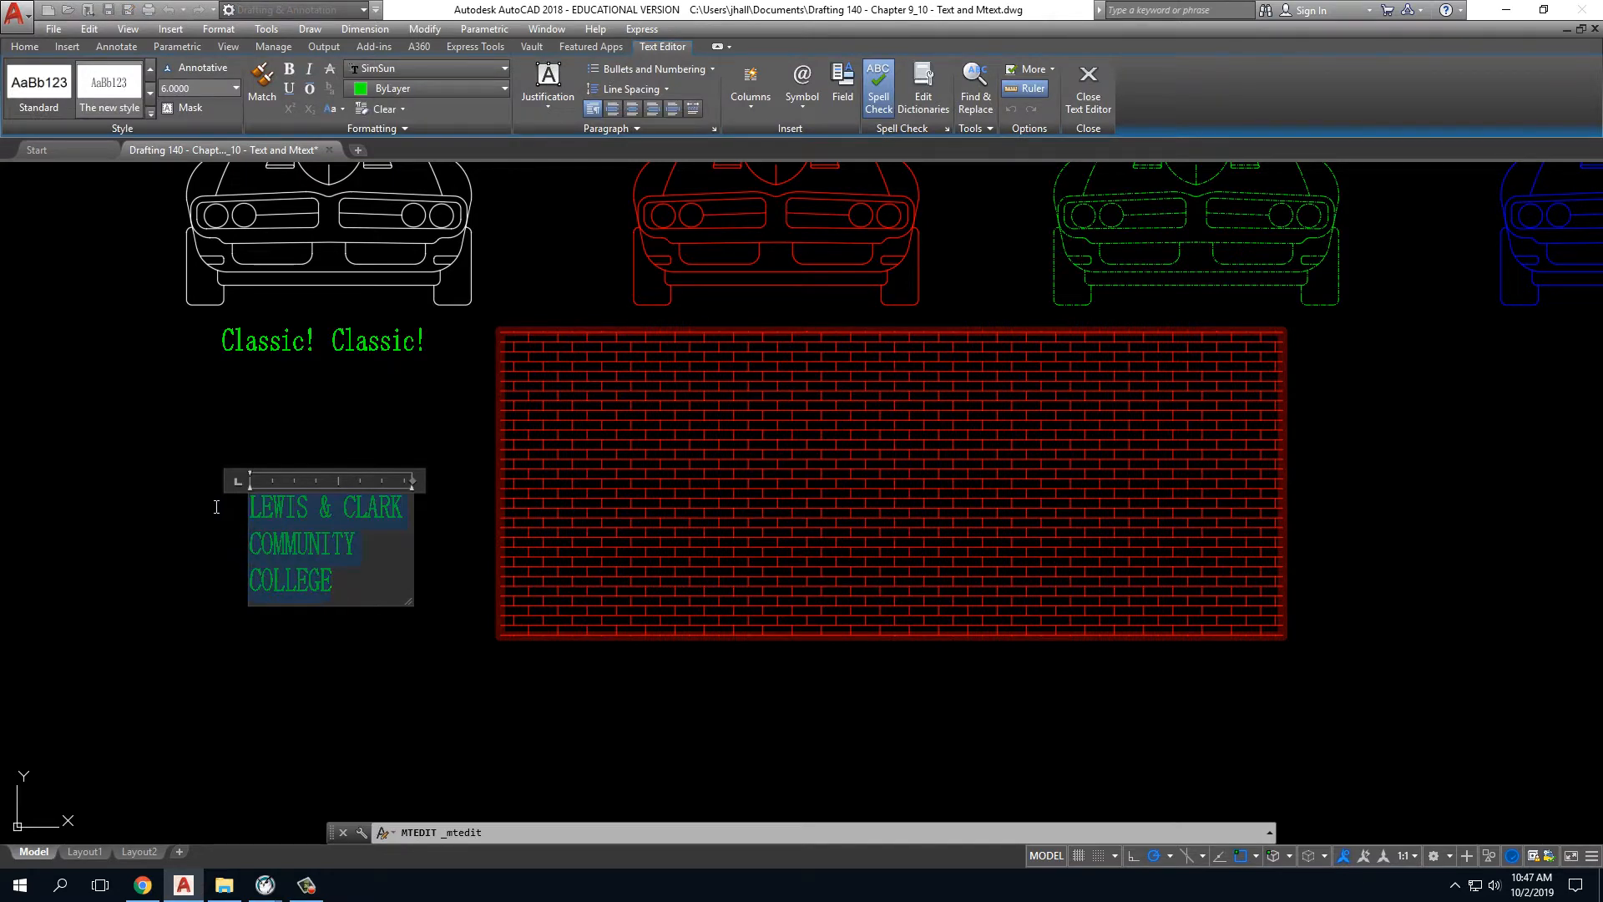
{"action": "left_click", "coordinate": [168, 111]}
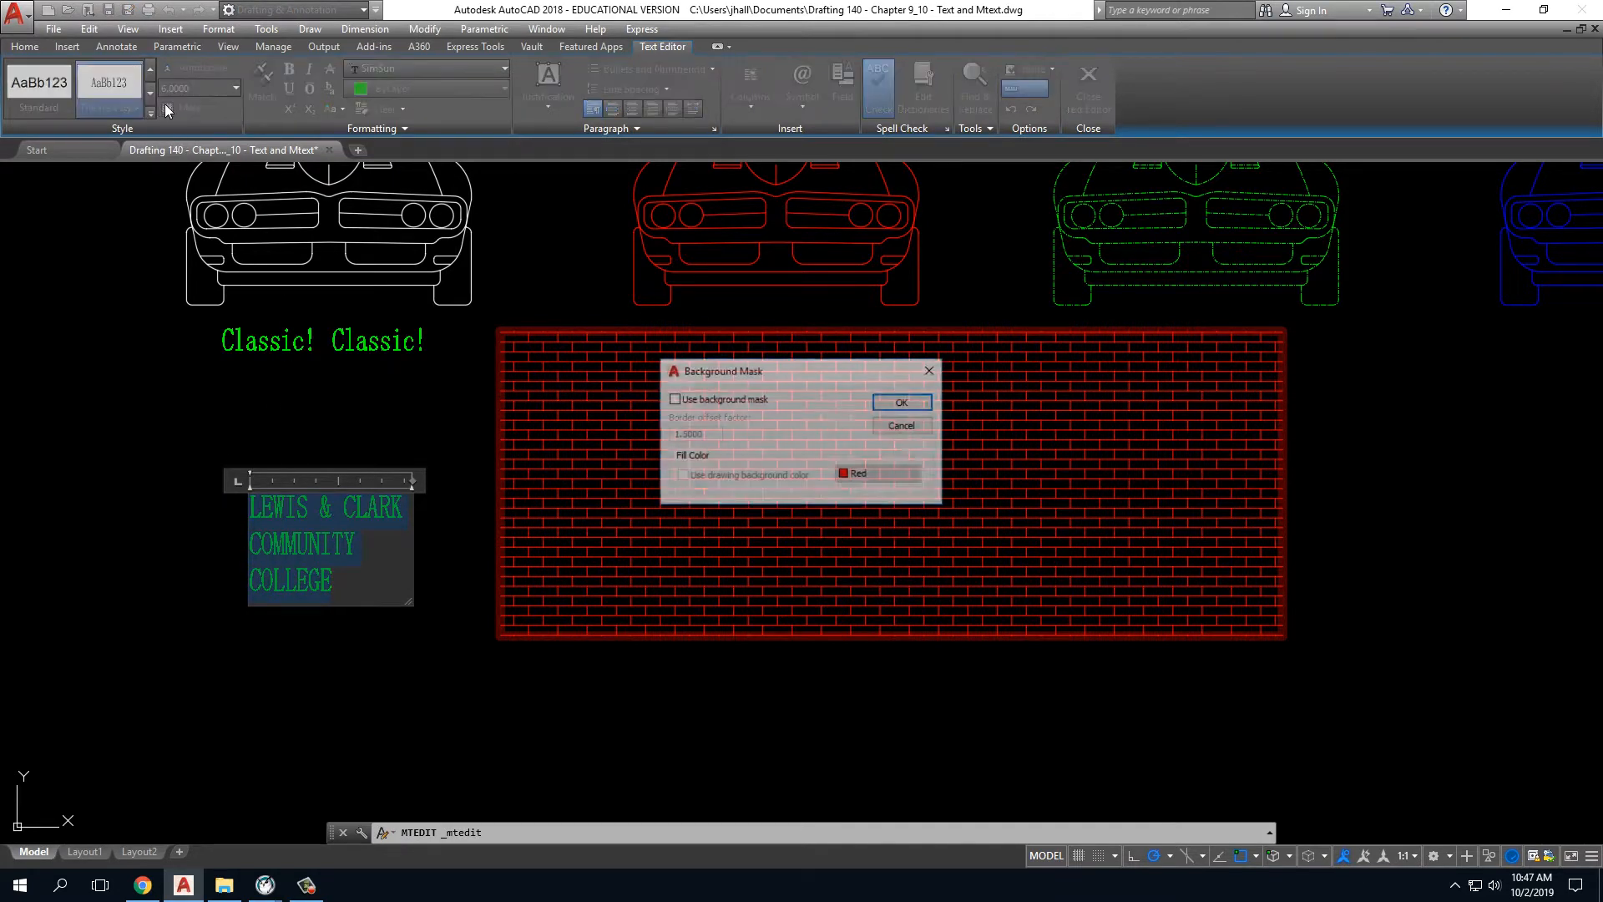
{"action": "left_click", "coordinate": [676, 405]}
{"action": "mouse_move", "coordinate": [716, 444]}
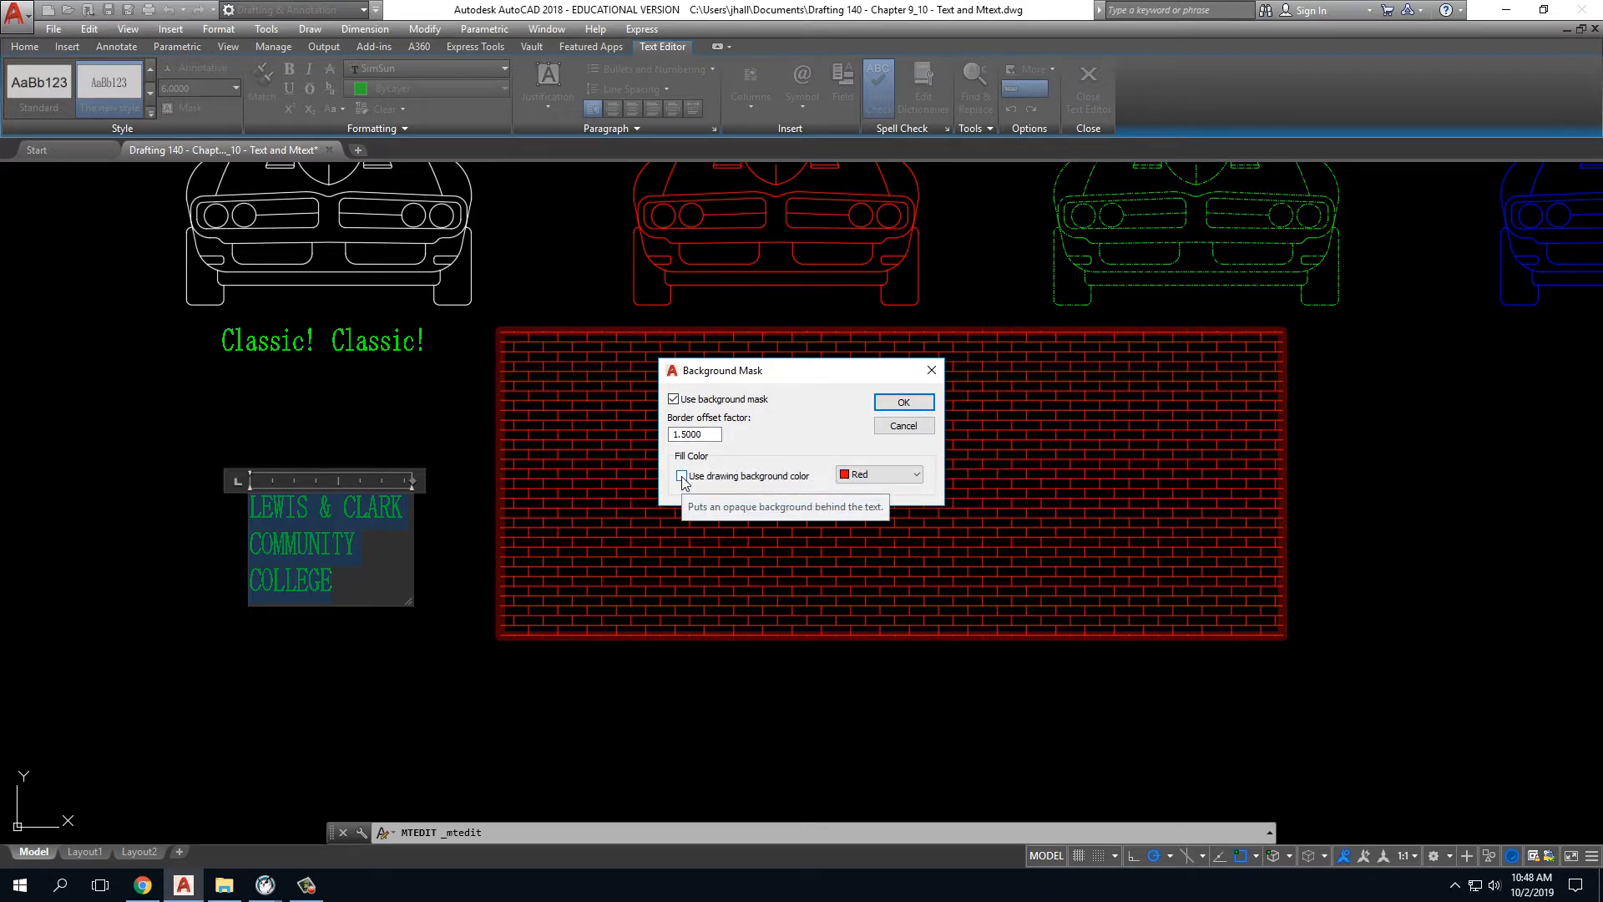
{"action": "left_click", "coordinate": [904, 402]}
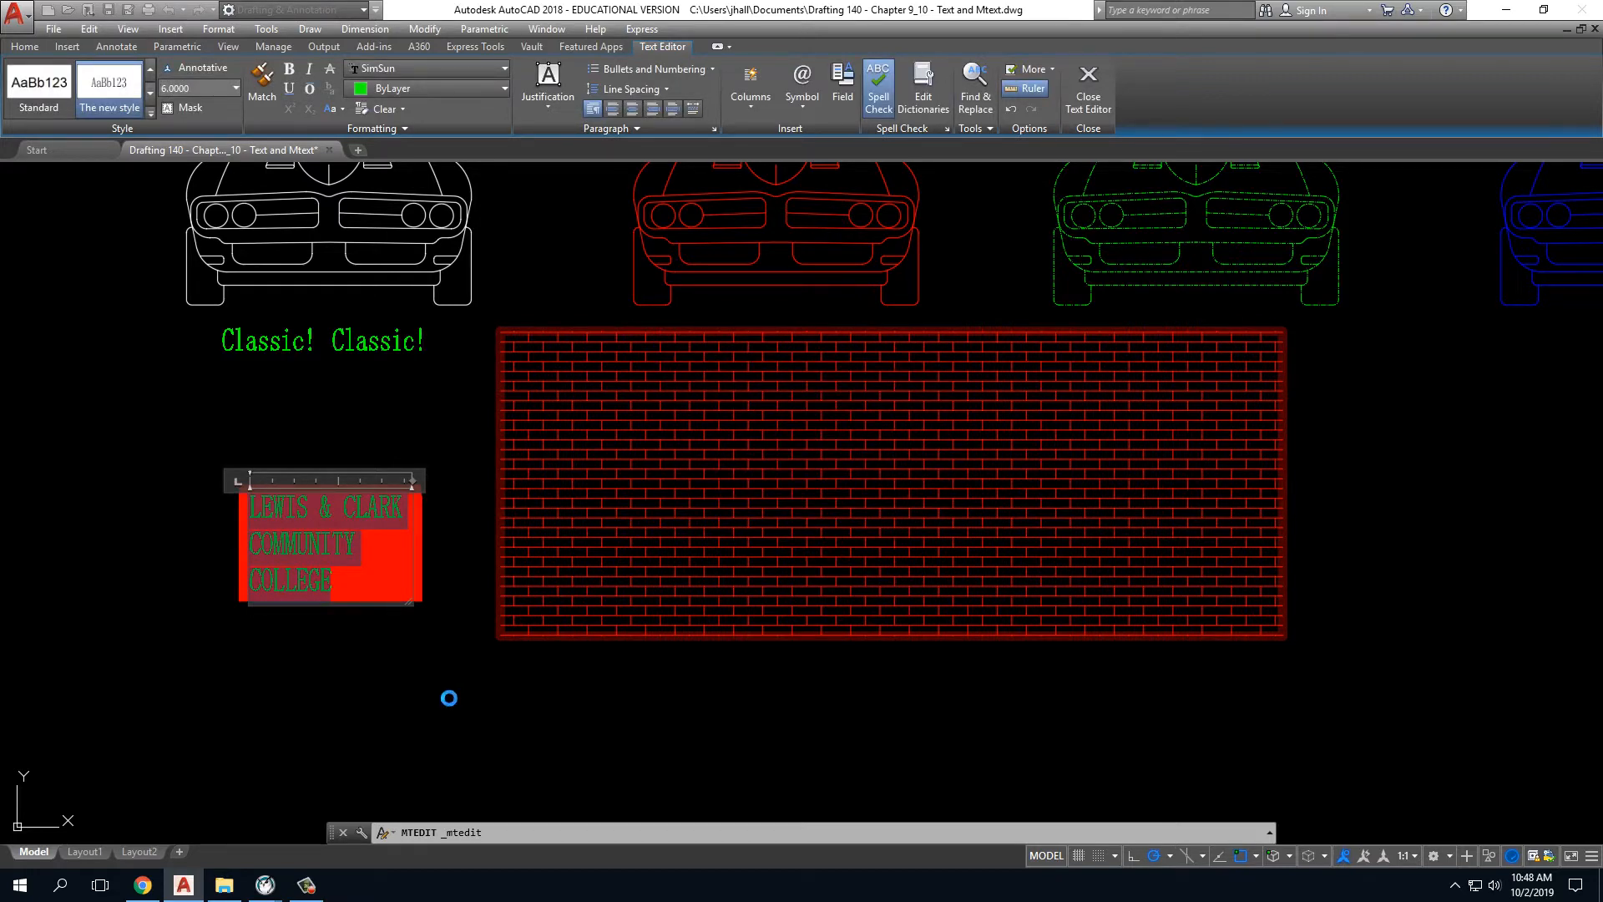
{"action": "left_click", "coordinate": [888, 444]}
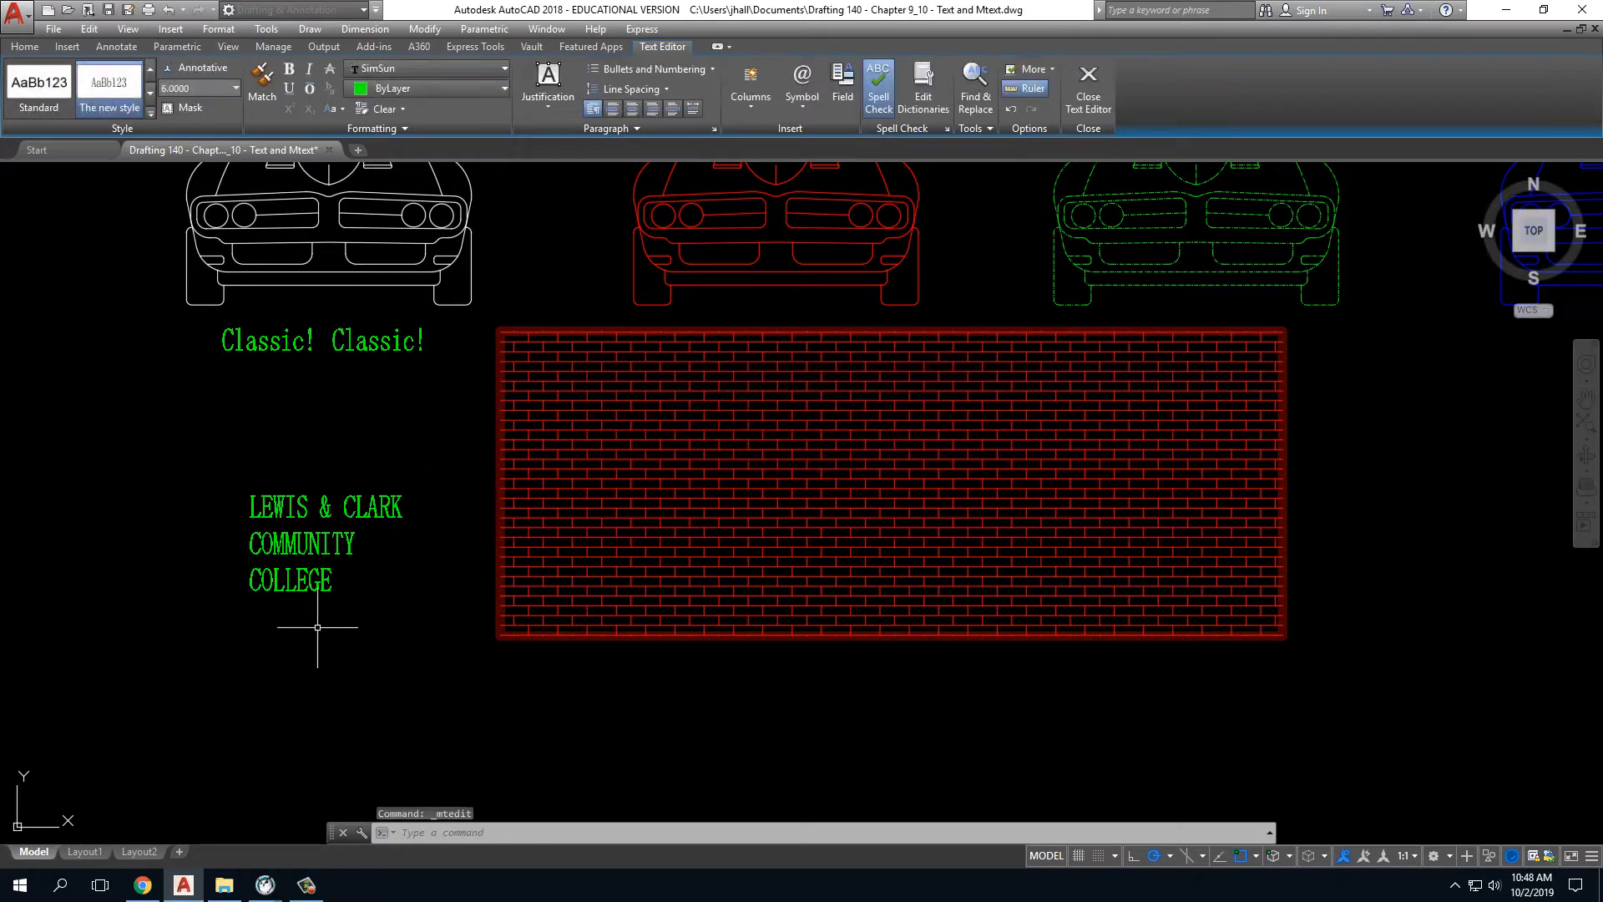
Give the LEWIS & CLARK COMMUNITY COLLEGE text a background mask that uses the drawing background color, and leave the text editor.
{"action": "double_click", "coordinate": [331, 582]}
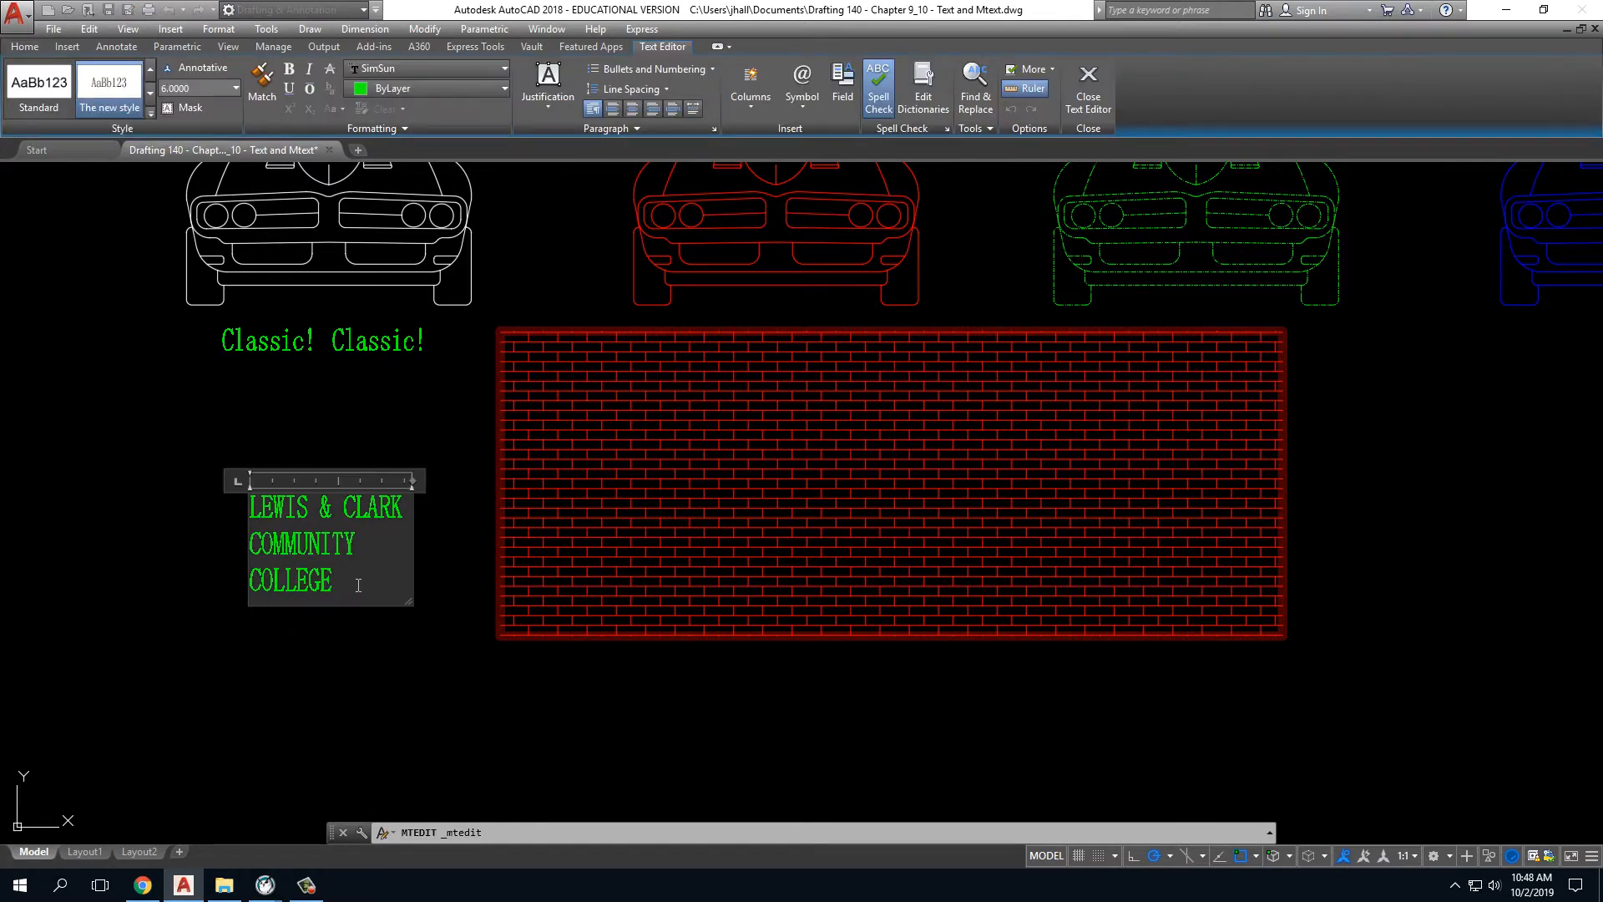
{"action": "left_click_drag", "start_coordinate": [357, 581], "coordinate": [172, 495]}
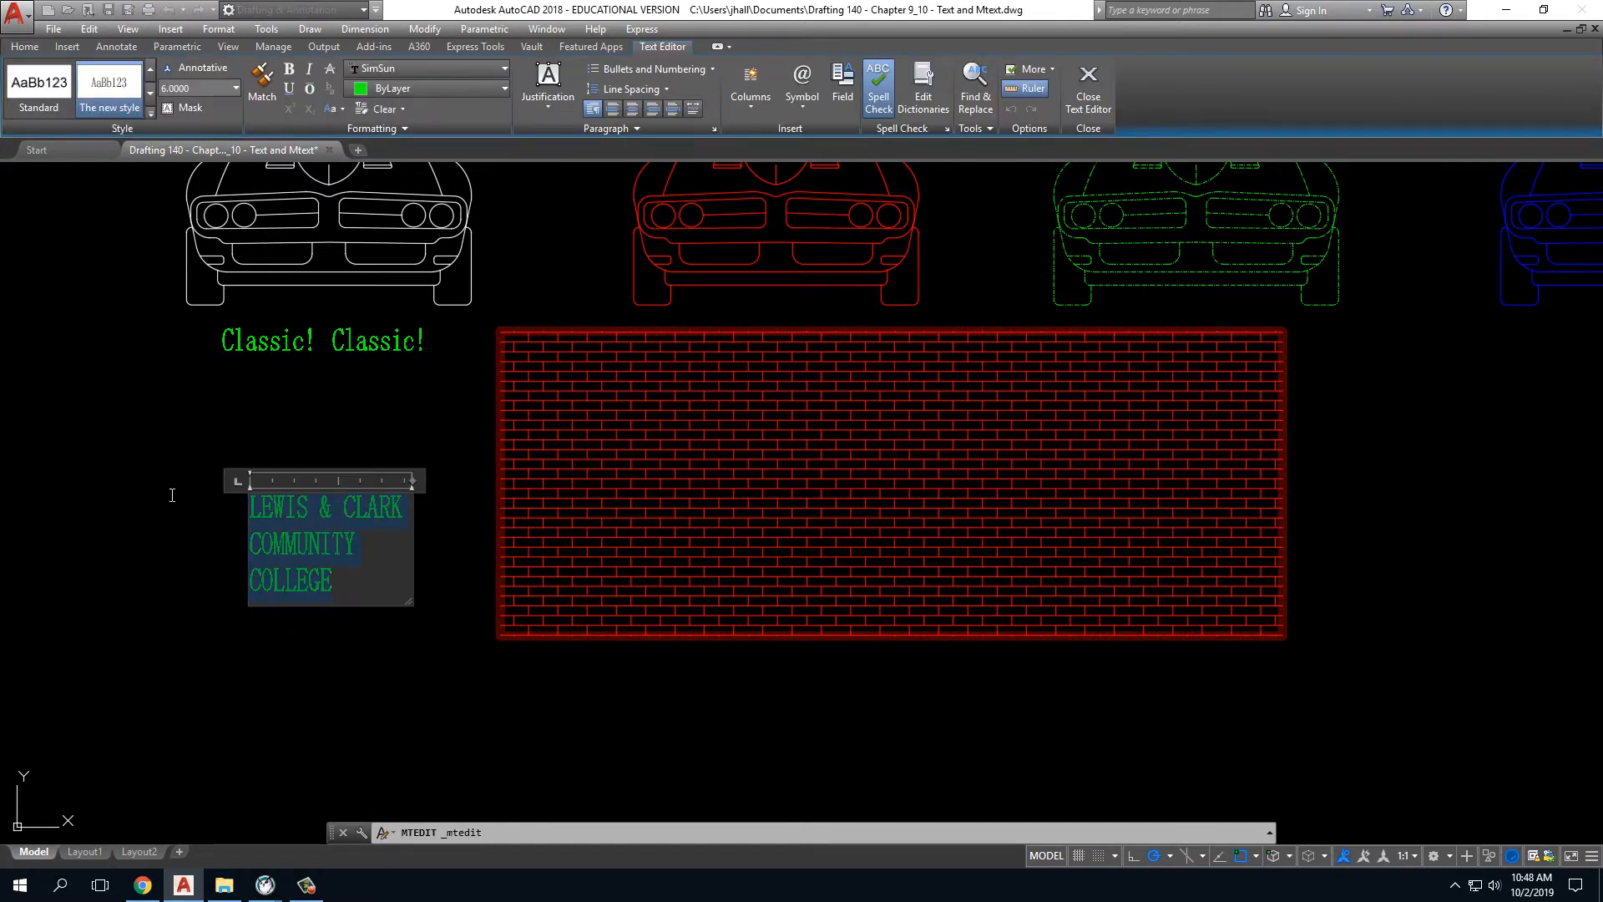
{"action": "left_click", "coordinate": [184, 107]}
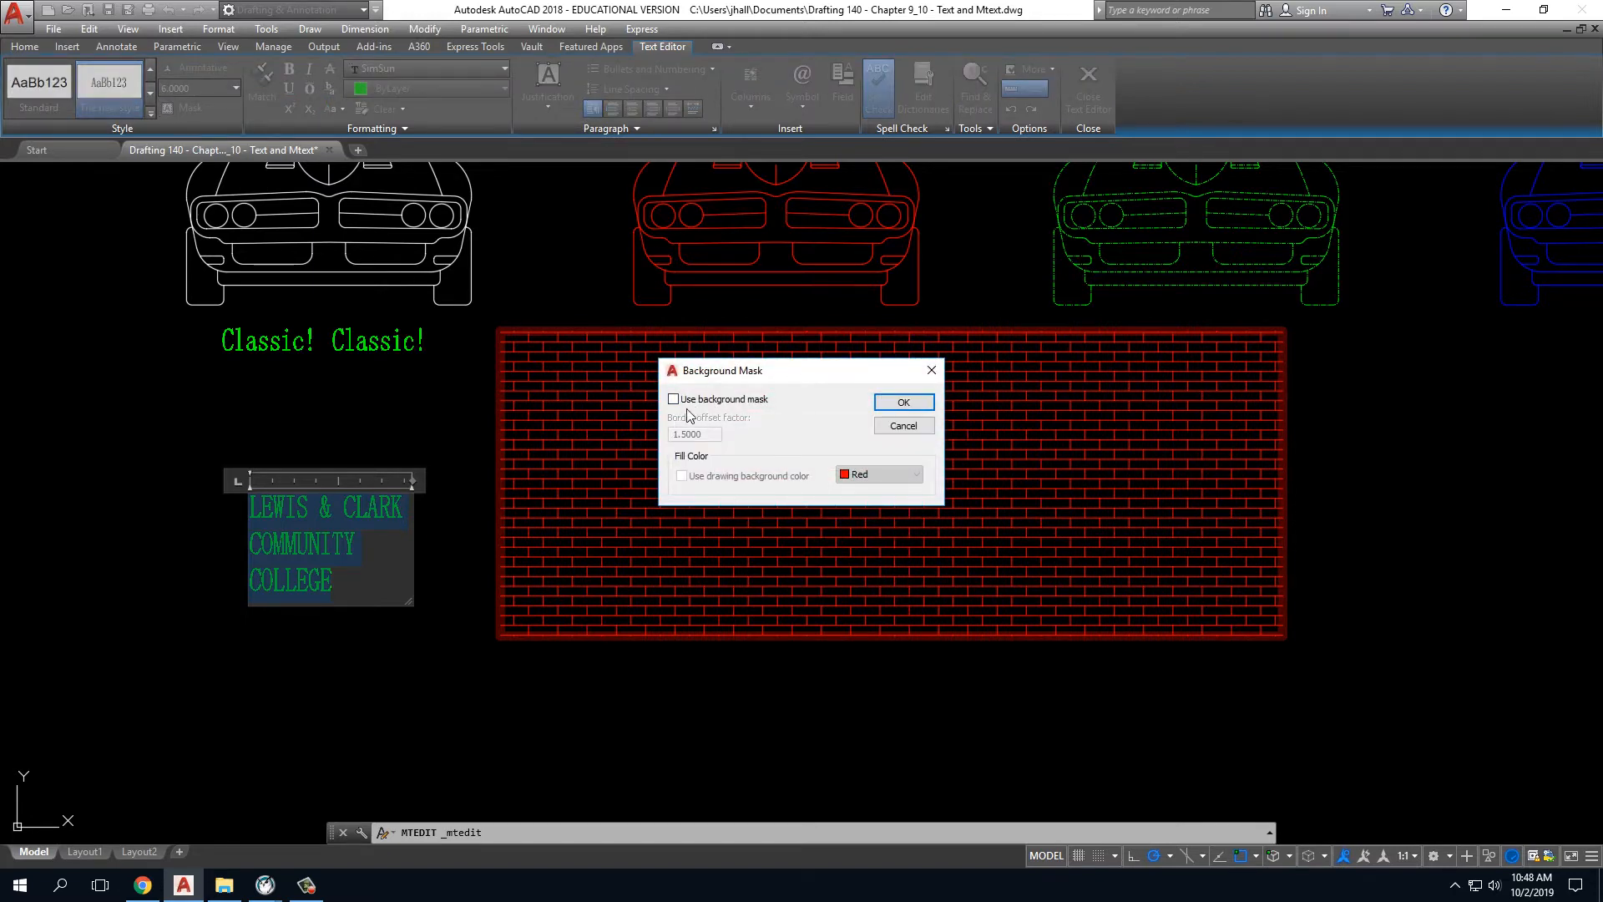
{"action": "left_click", "coordinate": [675, 401]}
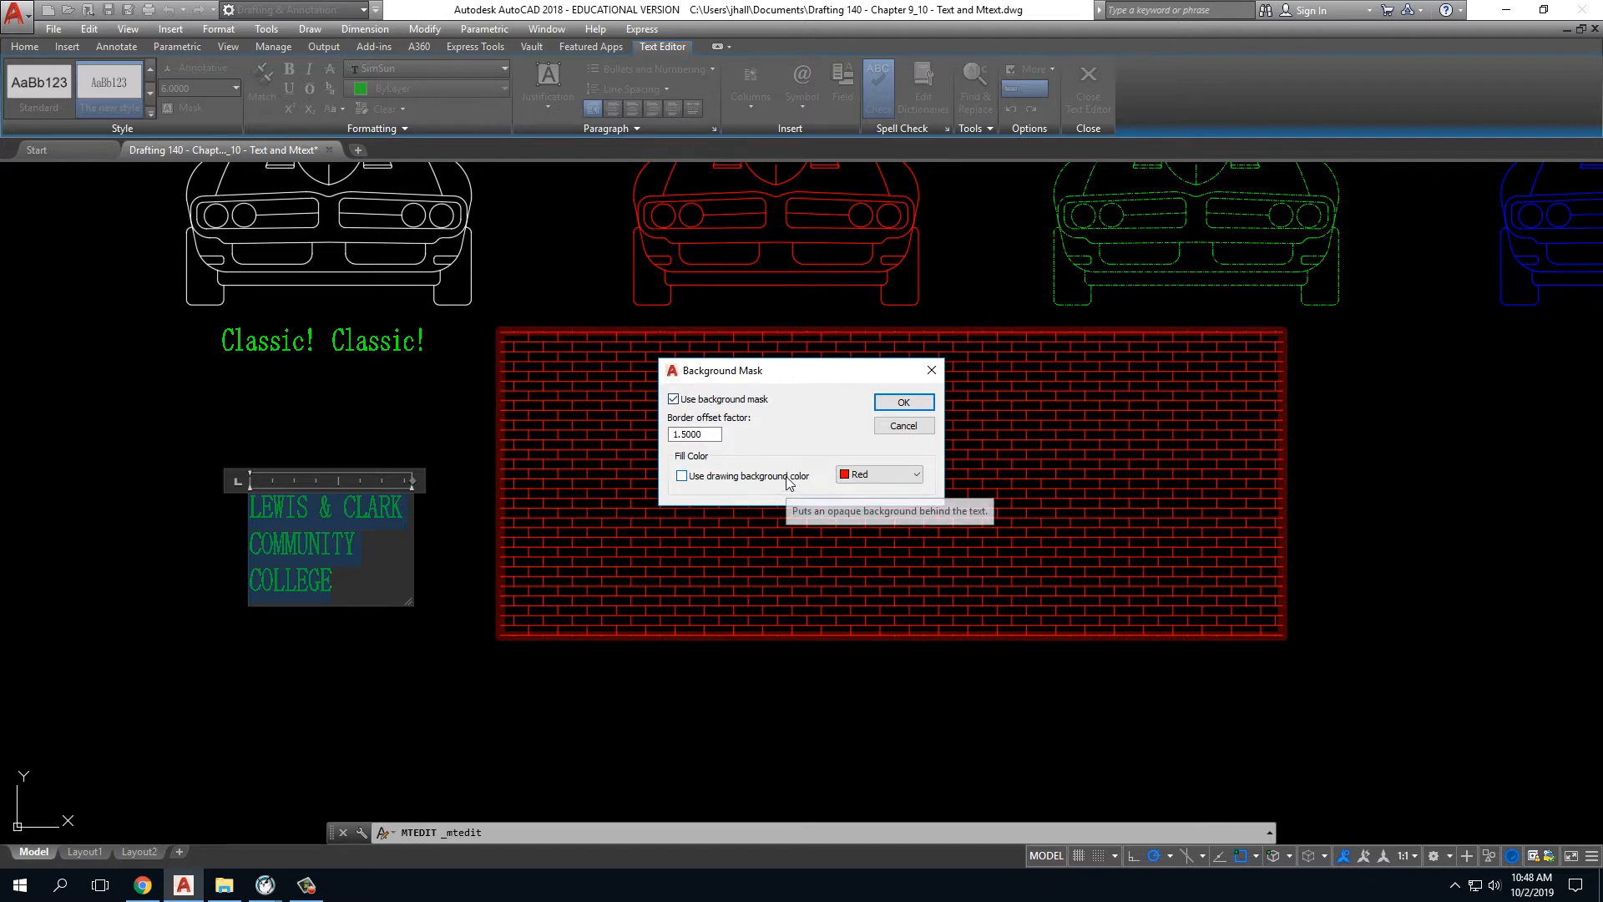
{"action": "left_click", "coordinate": [718, 480]}
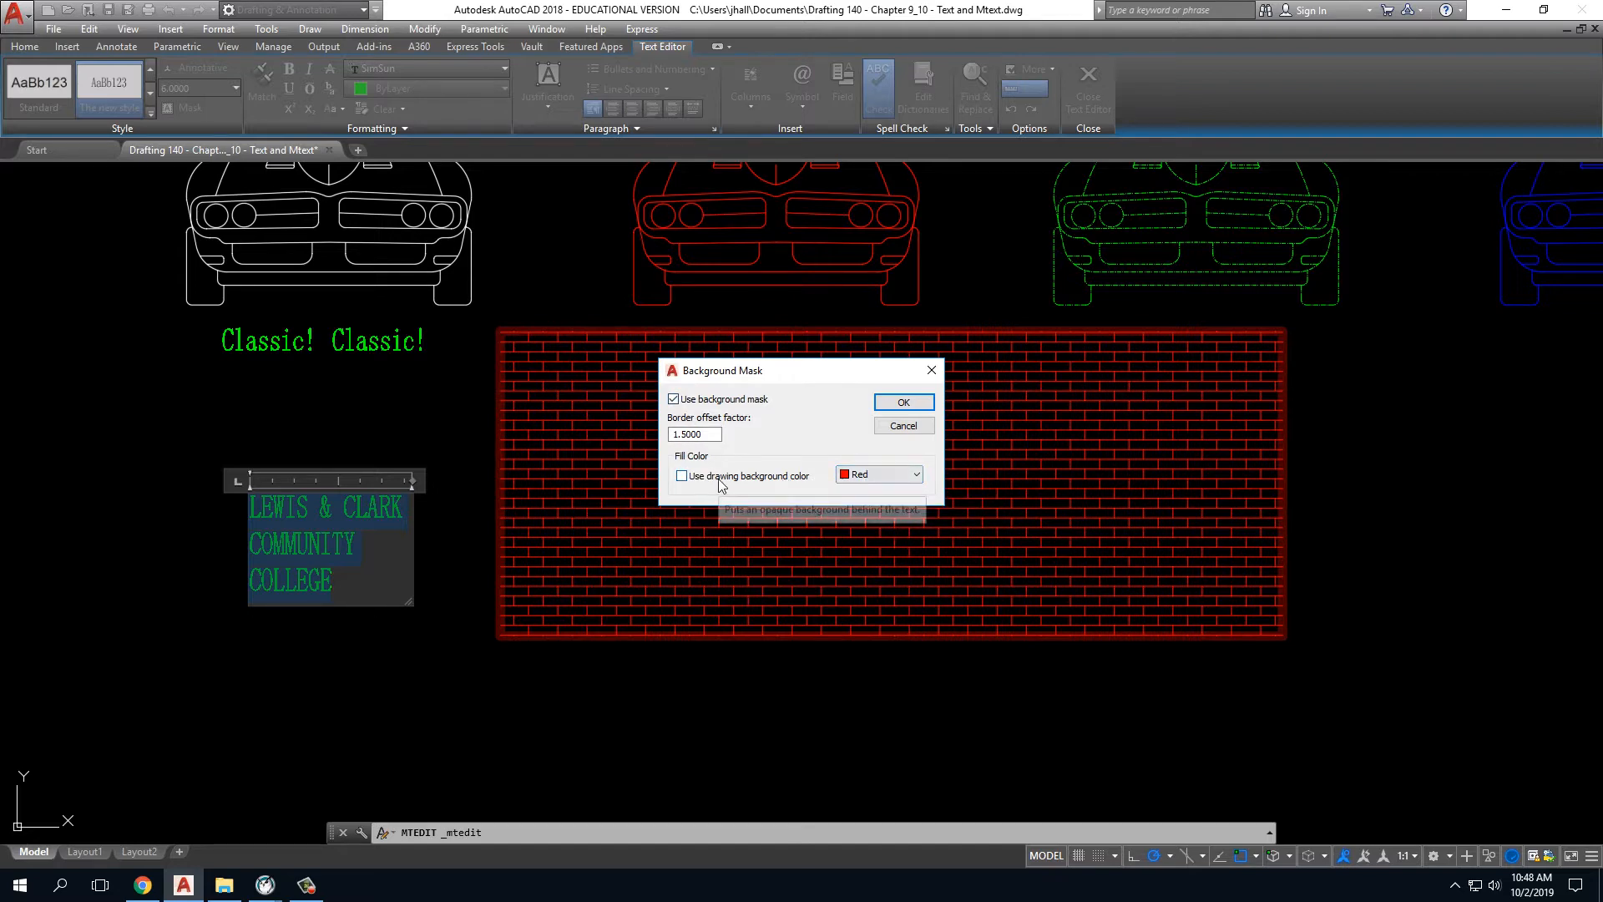
{"action": "left_click", "coordinate": [904, 402]}
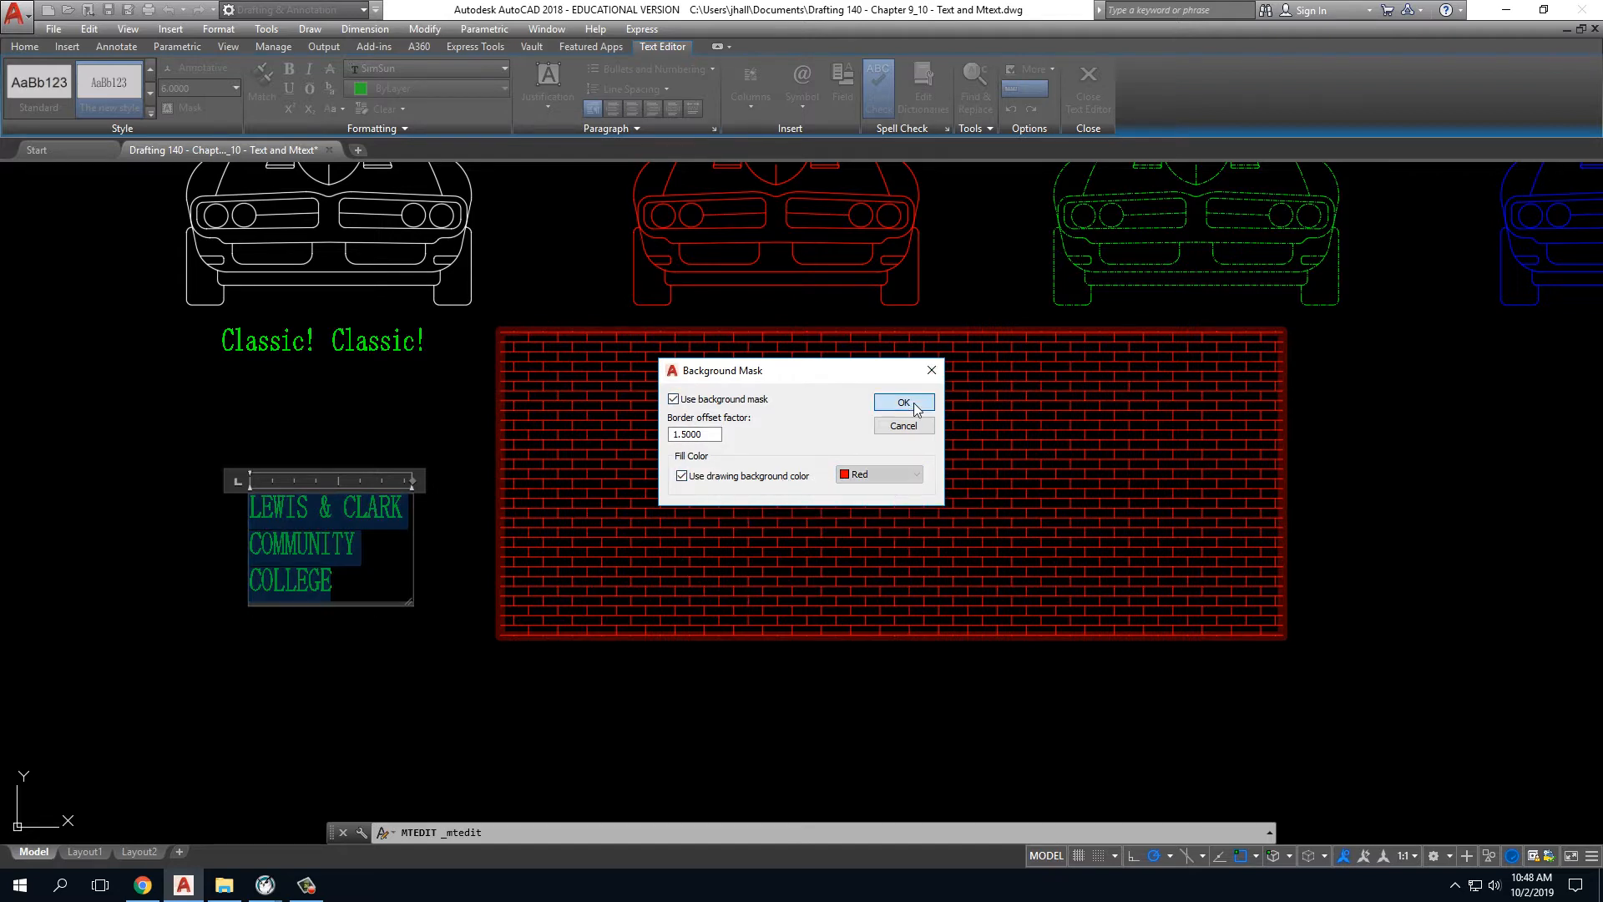
{"action": "left_click", "coordinate": [414, 671]}
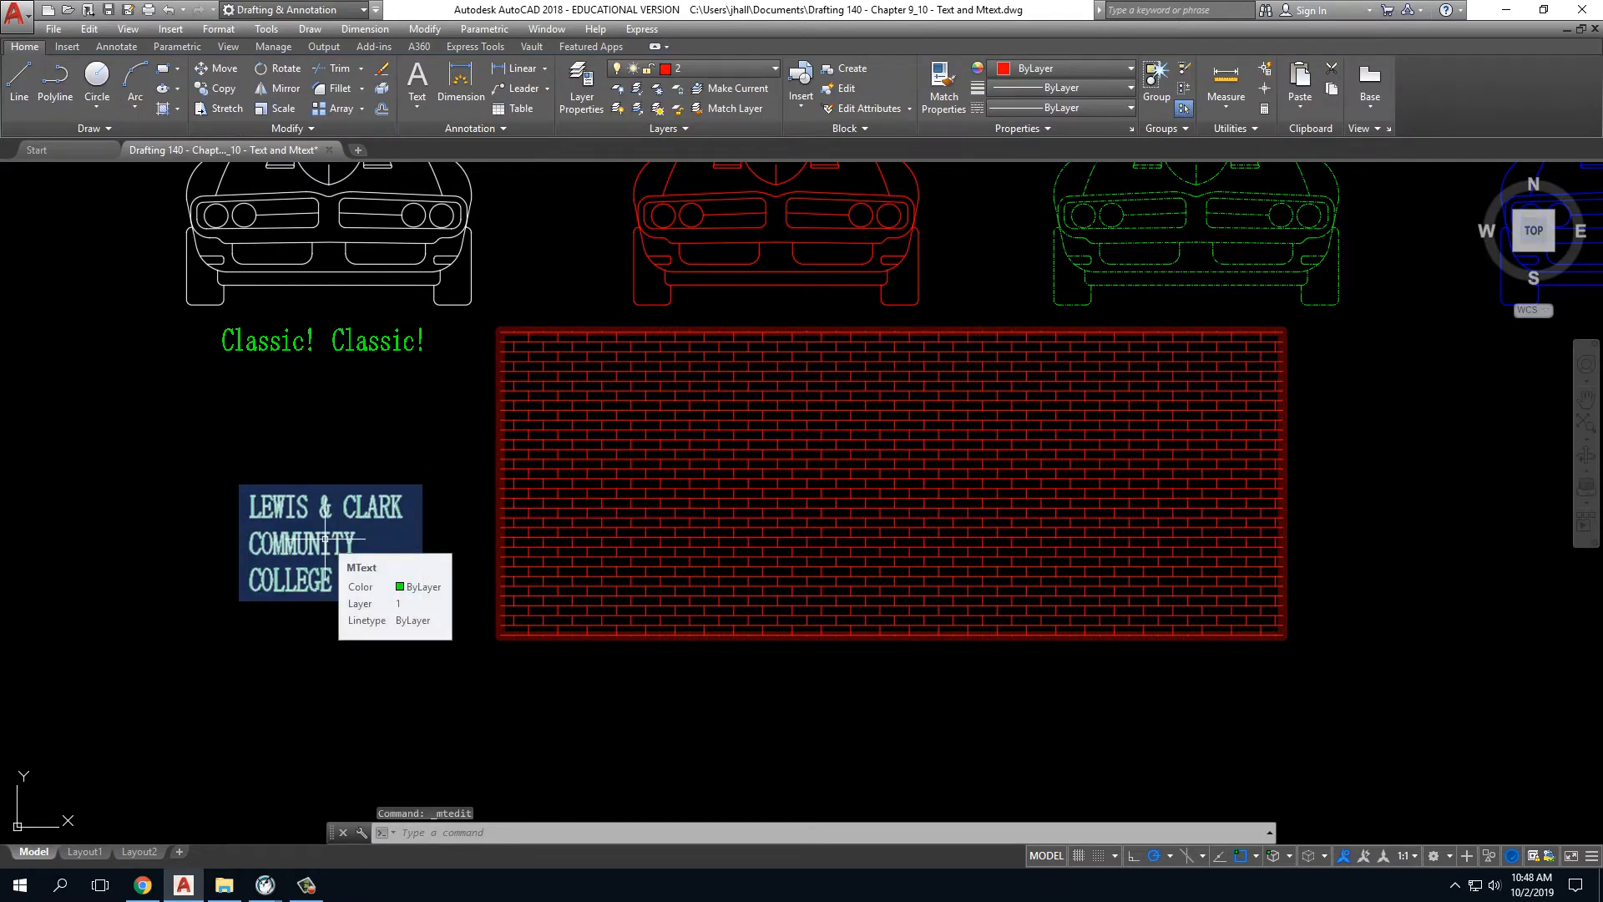
Move the masked LEWIS & CLARK COMMUNITY COLLEGE text onto the upper-left edge of the brick-hatched rectangle.
{"action": "type", "text": "m"}
{"action": "key", "text": "Return"}
{"action": "left_click", "coordinate": [393, 687]}
{"action": "left_click", "coordinate": [304, 584]}
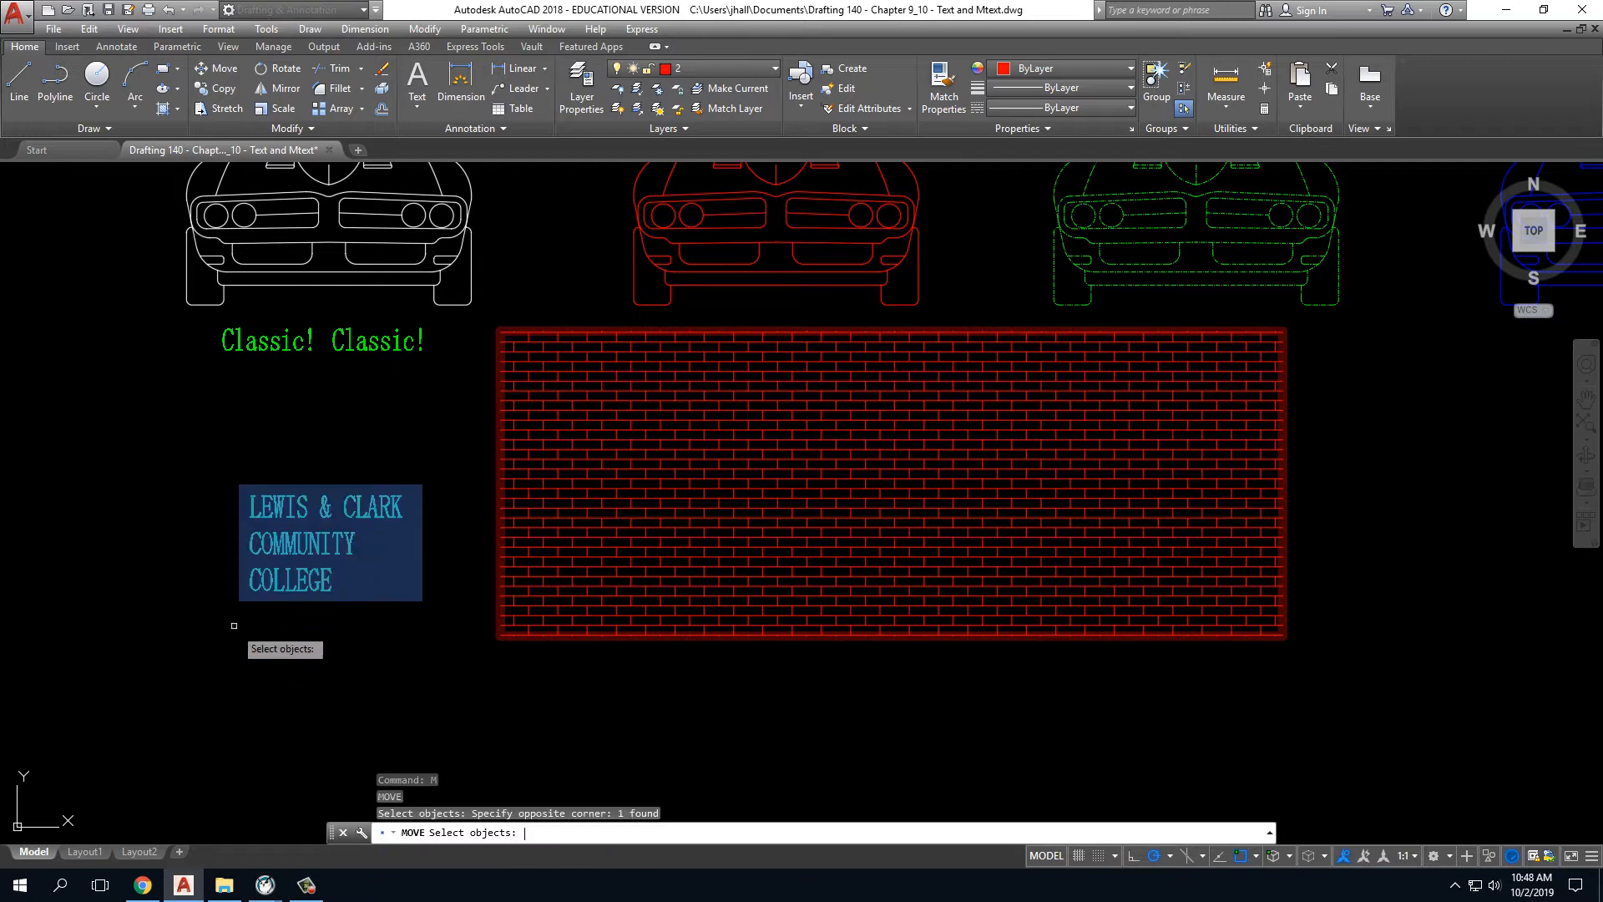
{"action": "key", "text": "Return"}
{"action": "left_click", "coordinate": [201, 755]}
{"action": "left_click", "coordinate": [482, 561]}
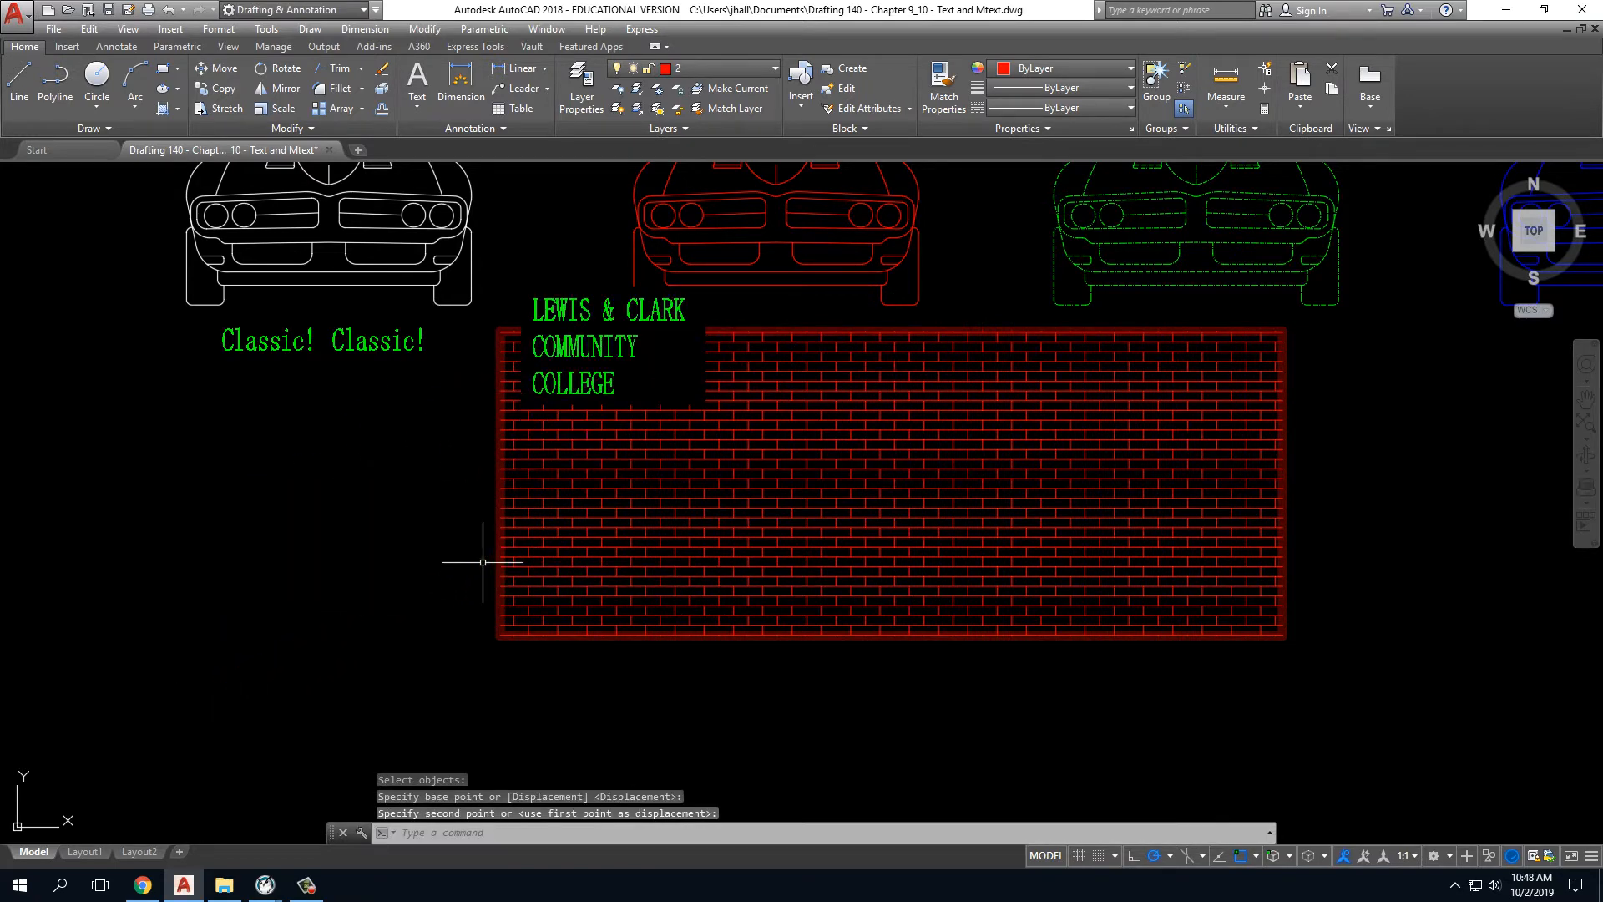
Move the previously selected college text straight down so it sits fully inside the brick hatch's upper-left corner.
{"action": "type", "text": "m"}
{"action": "key", "text": "Return"}
{"action": "type", "text": "p"}
{"action": "key", "text": "Return"}
{"action": "key", "text": "Return"}
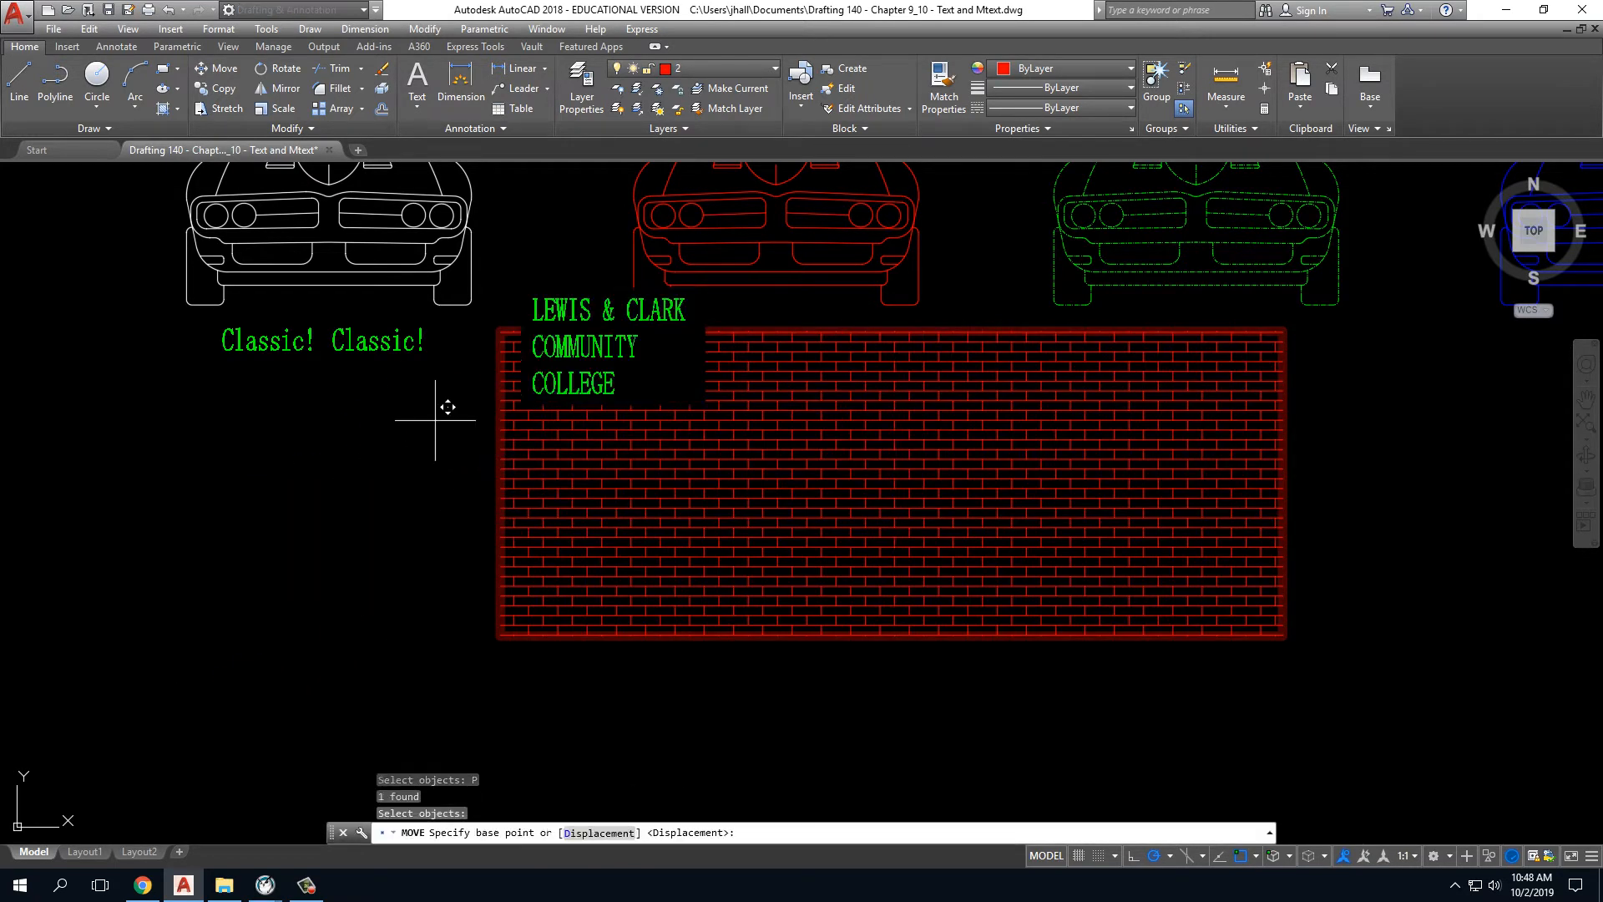
{"action": "left_click", "coordinate": [435, 420]}
{"action": "left_click", "coordinate": [431, 481]}
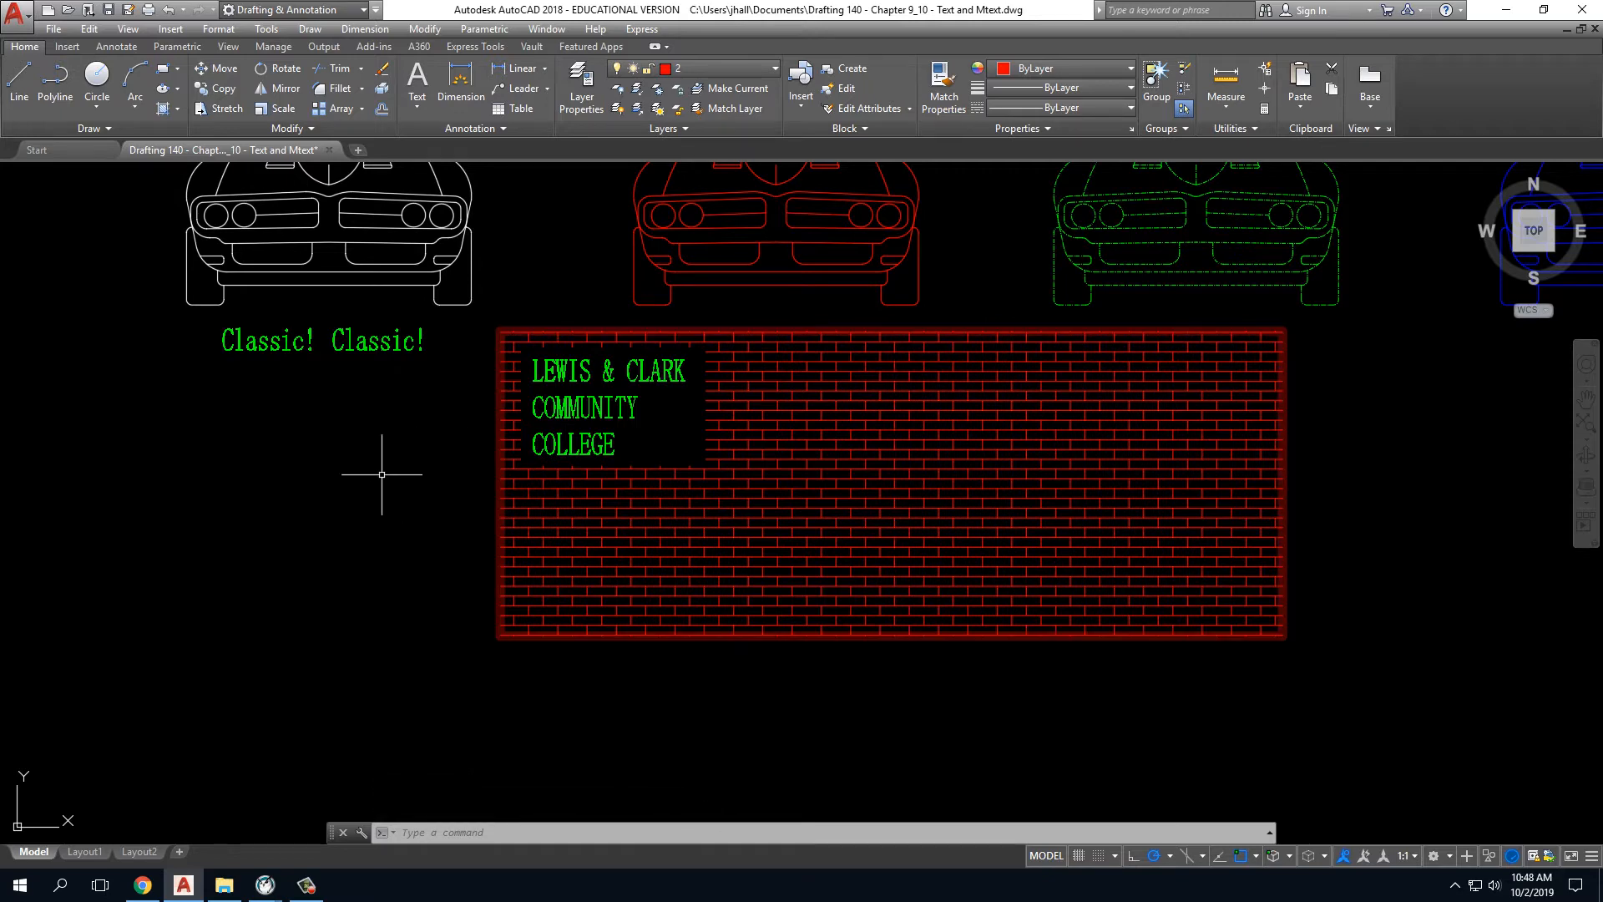
Set the 2D model space uniform background color to White in the display options.
{"action": "right_click", "coordinate": [365, 453]}
{"action": "left_click", "coordinate": [426, 751]}
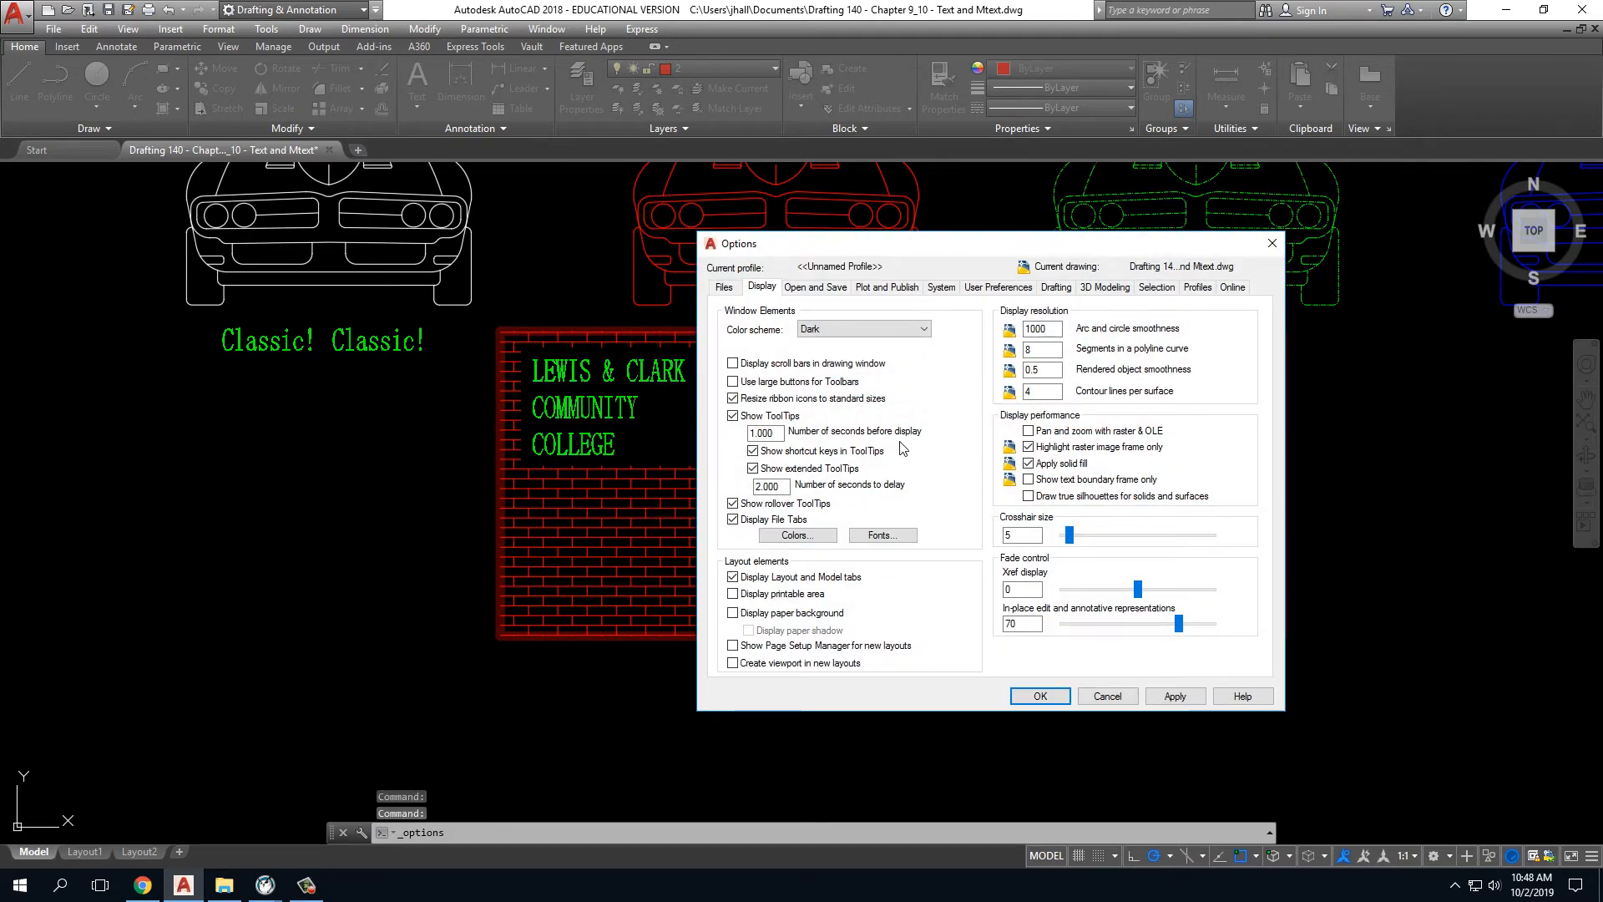
{"action": "left_click", "coordinate": [797, 535]}
{"action": "left_click", "coordinate": [971, 263]}
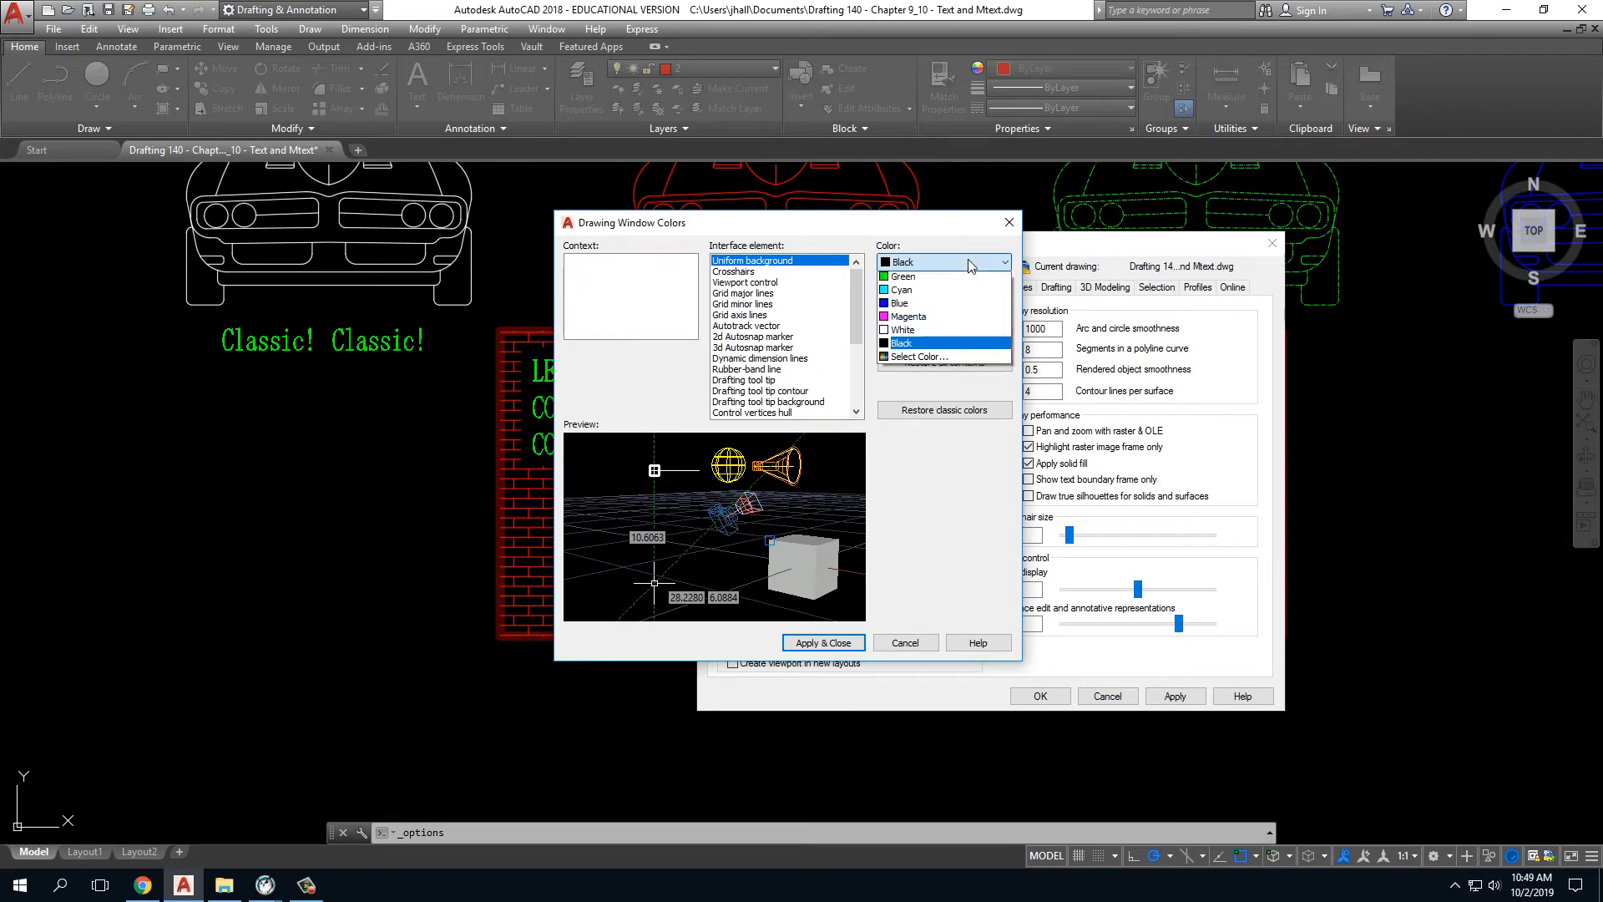
{"action": "left_click", "coordinate": [904, 359]}
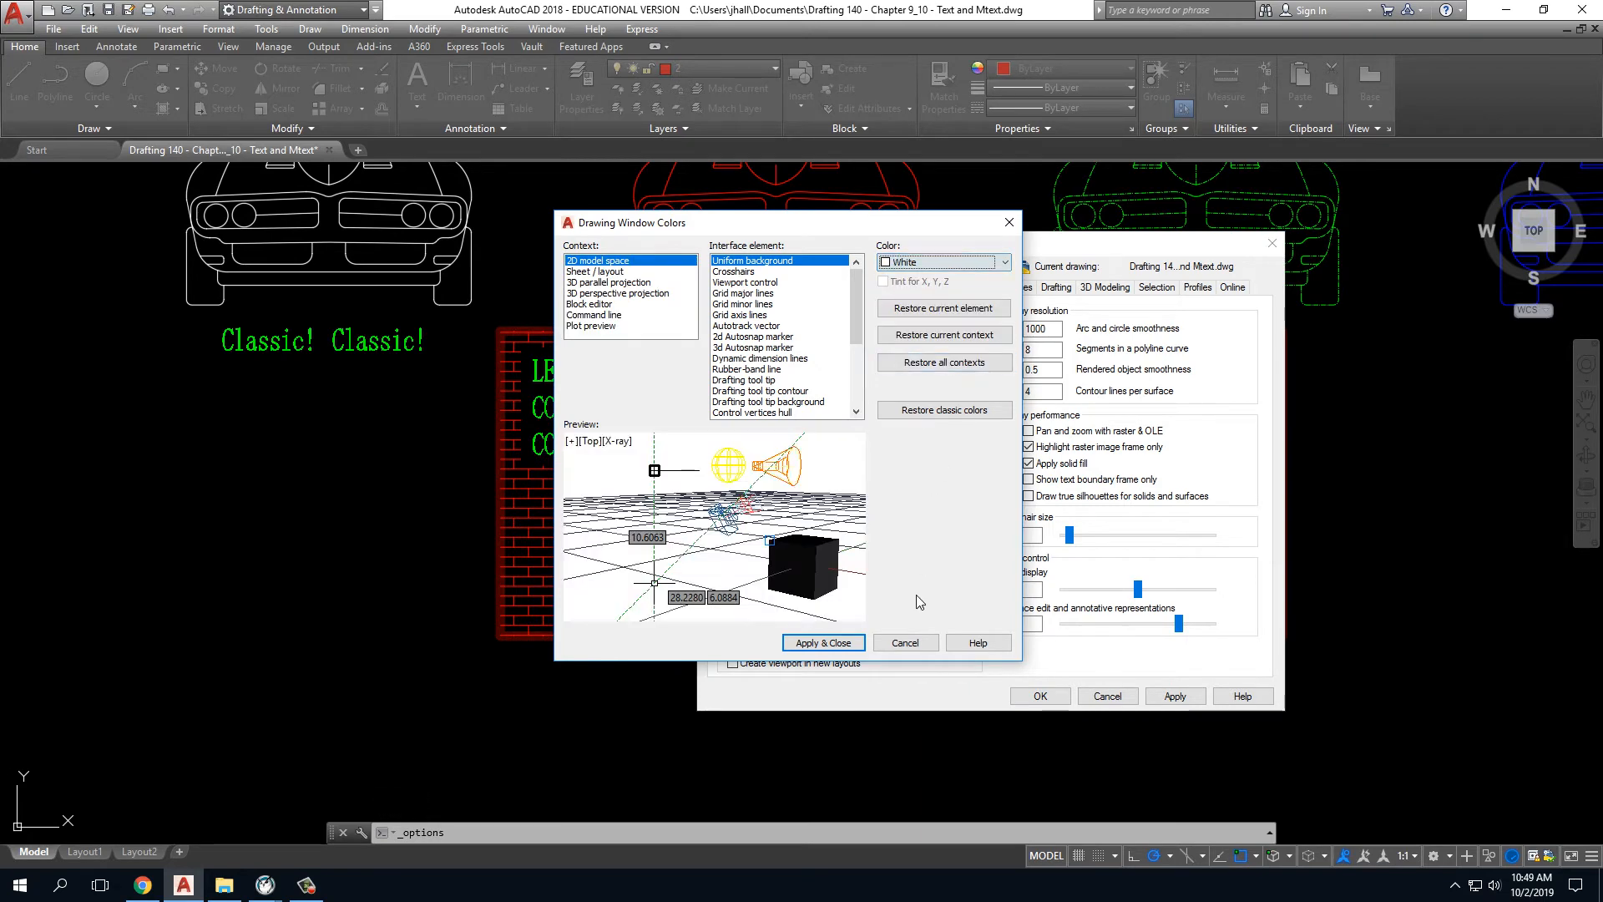
{"action": "left_click", "coordinate": [823, 644]}
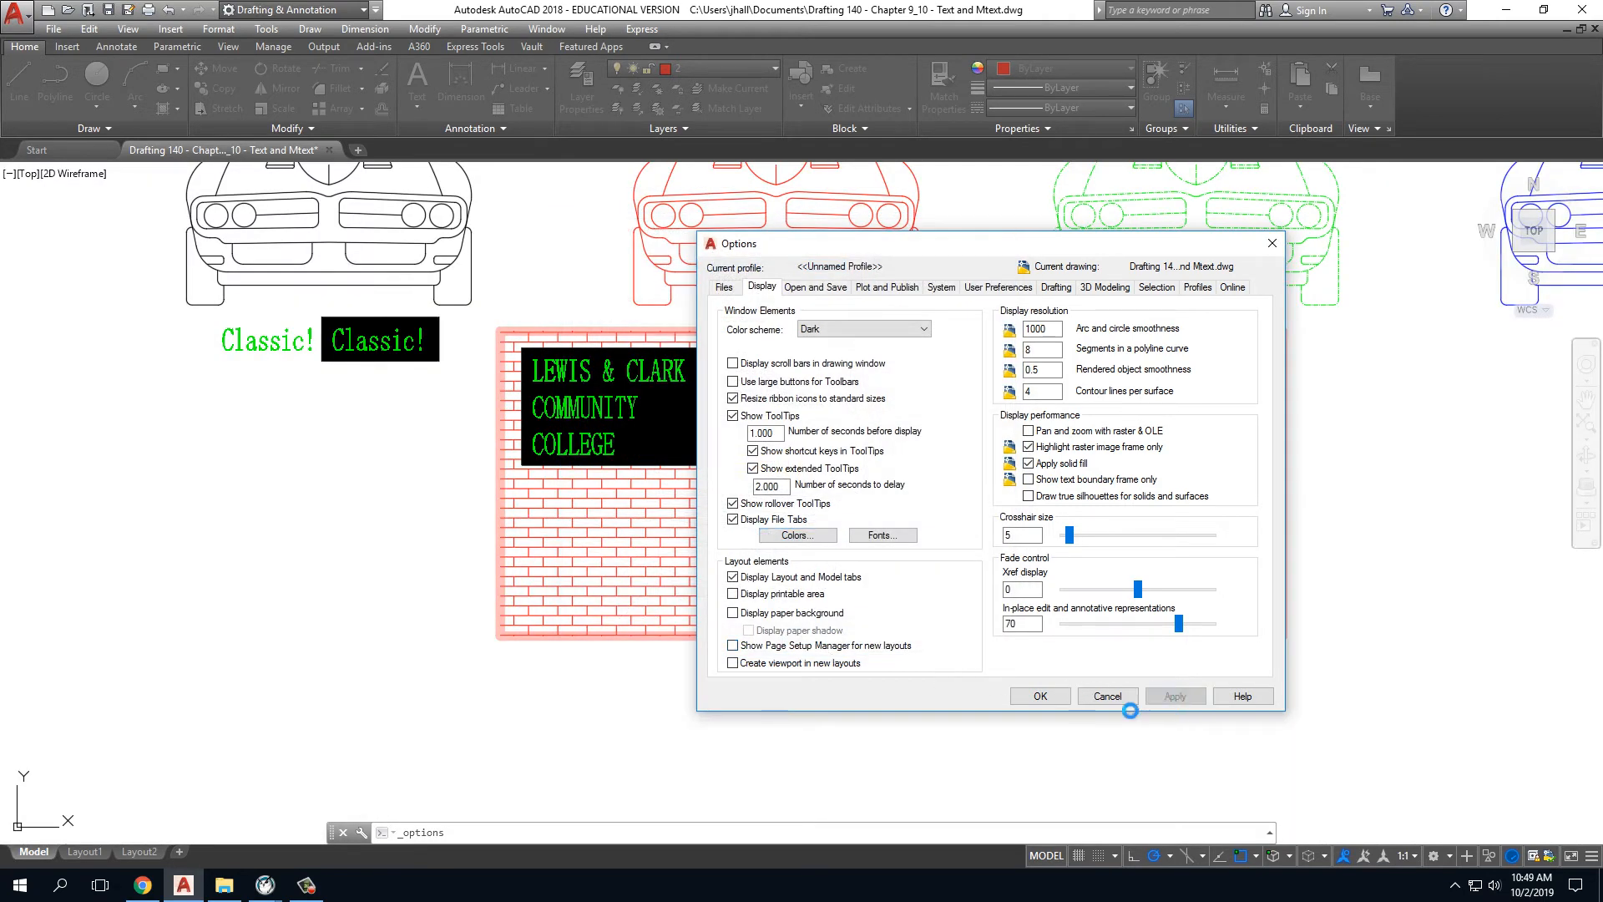
{"action": "left_click", "coordinate": [1040, 696]}
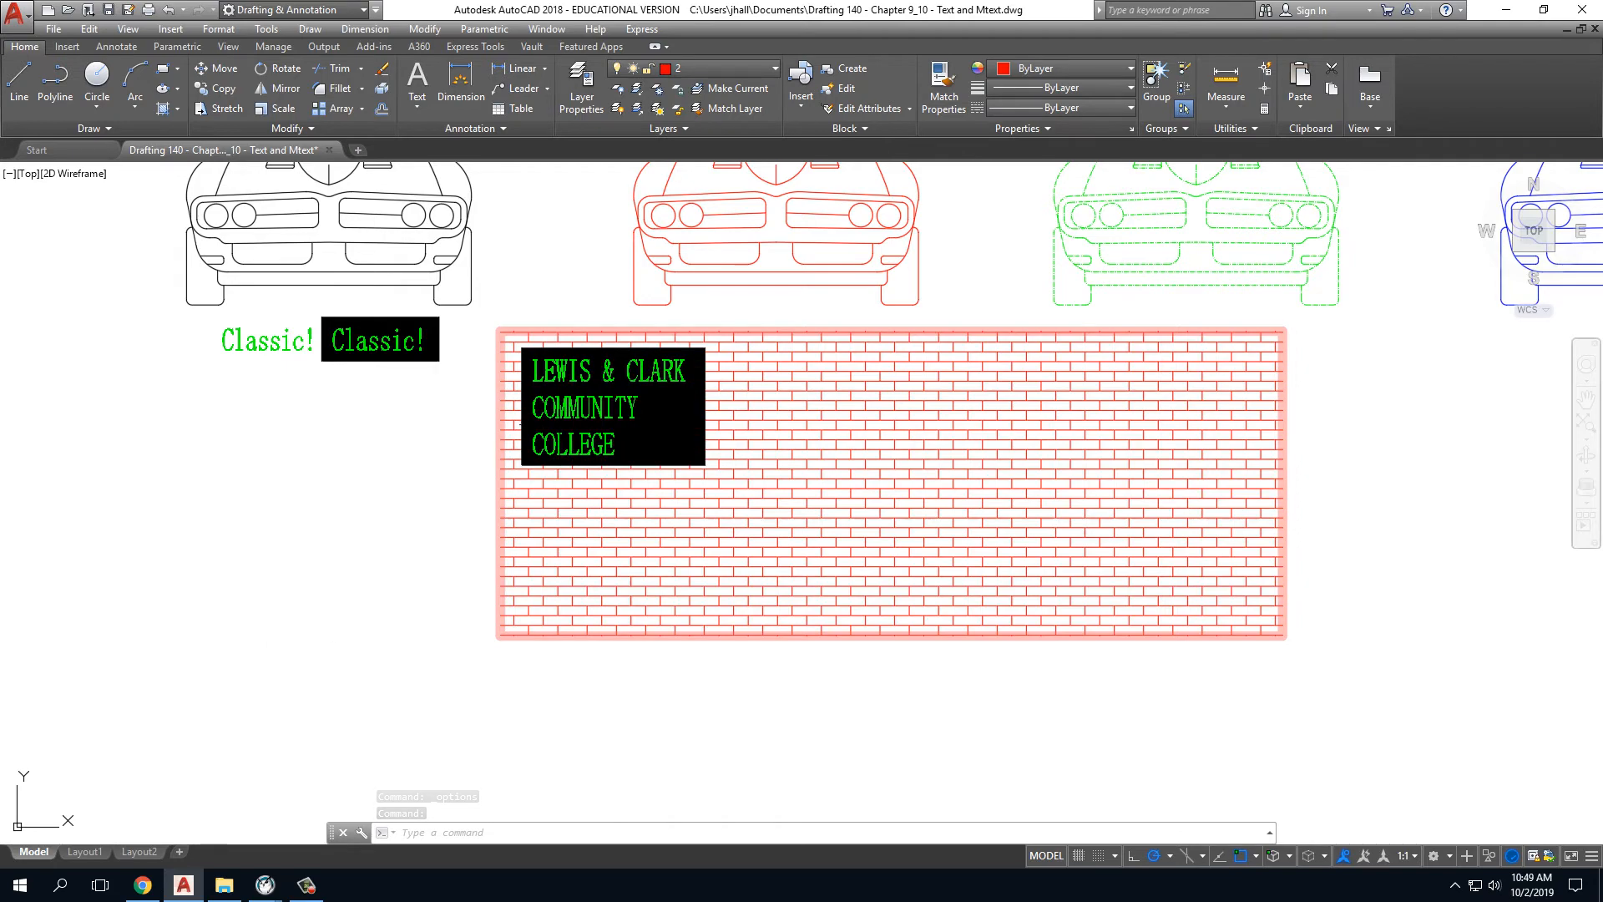
Reopen the LEWIS & CLARK COMMUNITY COLLEGE text for editing and close it unchanged to refresh its mask against the white background.
{"action": "left_click", "coordinate": [534, 415]}
{"action": "double_click", "coordinate": [535, 415]}
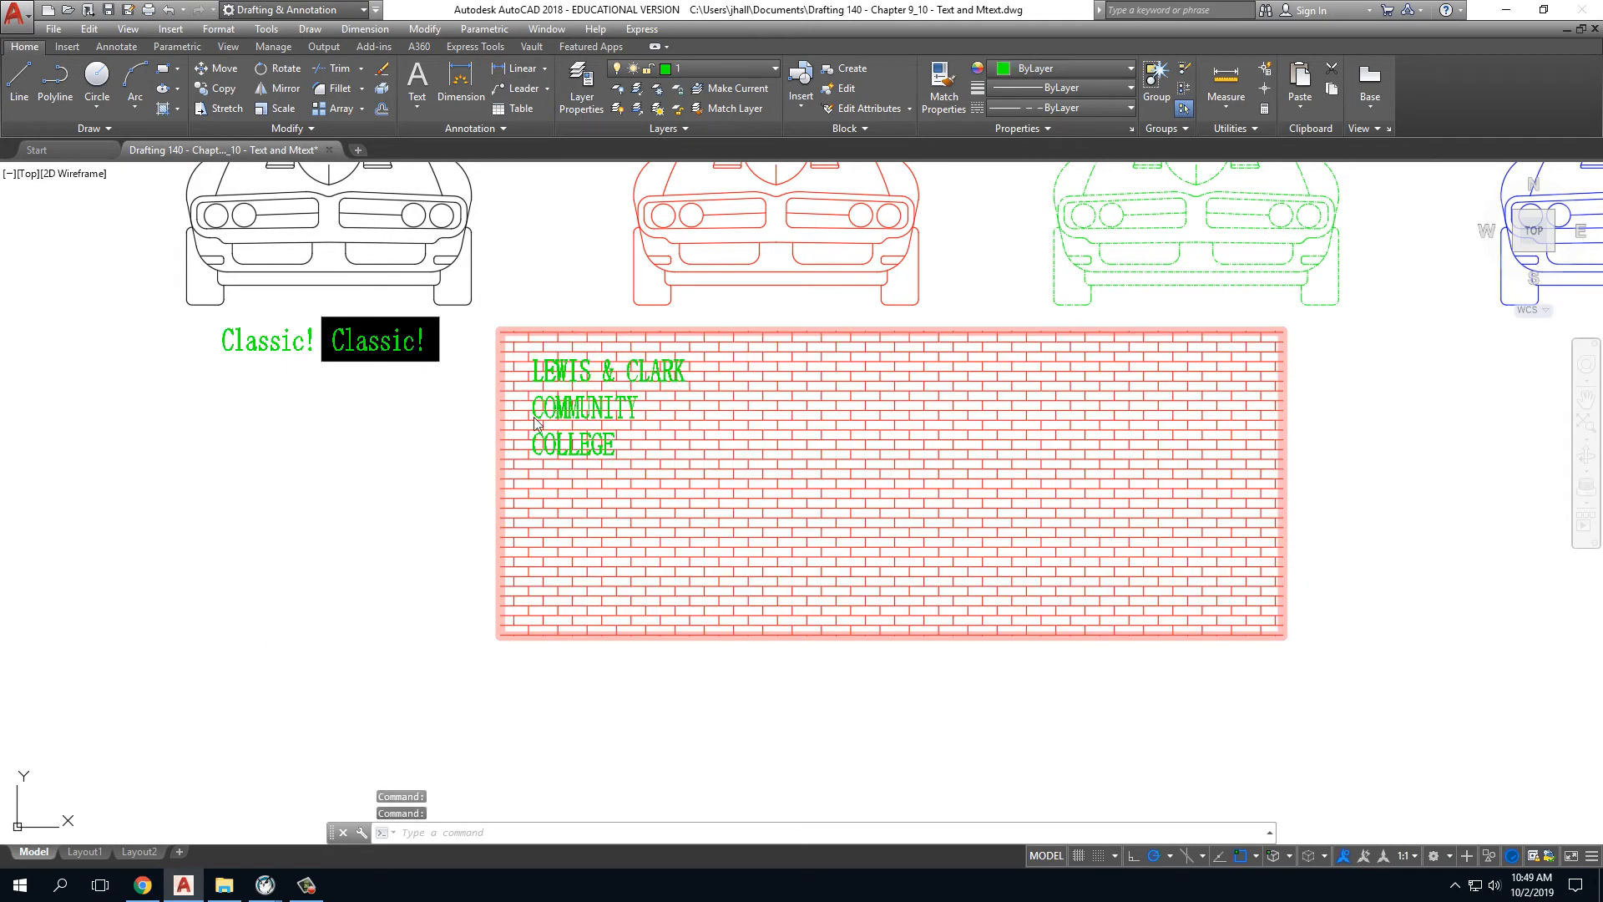
{"action": "left_click_drag", "start_coordinate": [615, 446], "coordinate": [510, 359]}
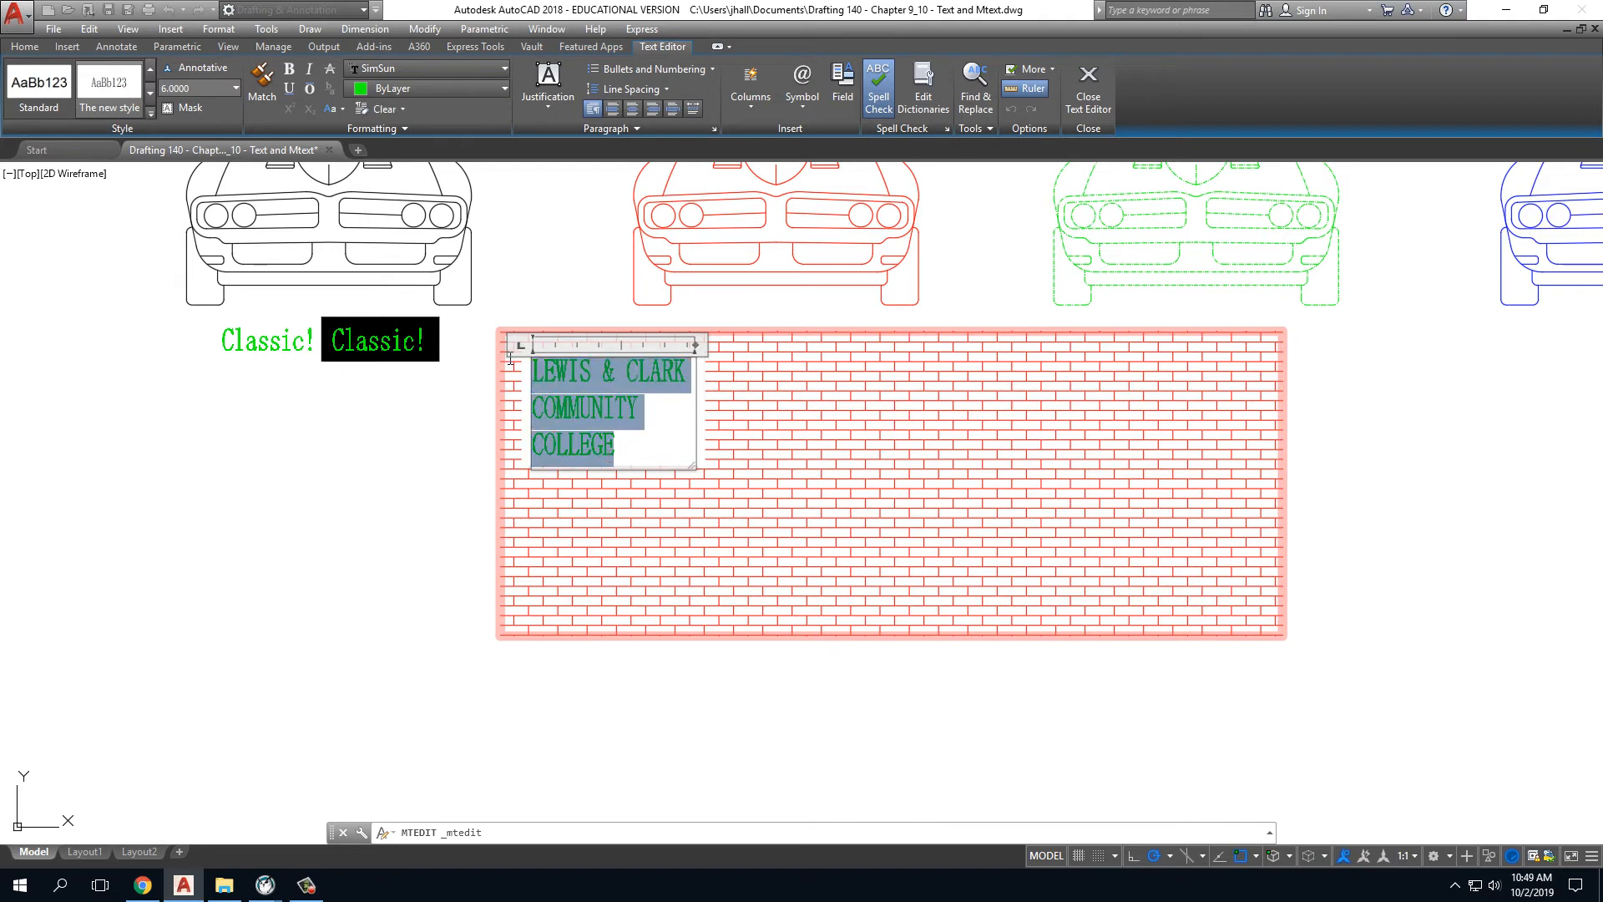
{"action": "left_click", "coordinate": [425, 407]}
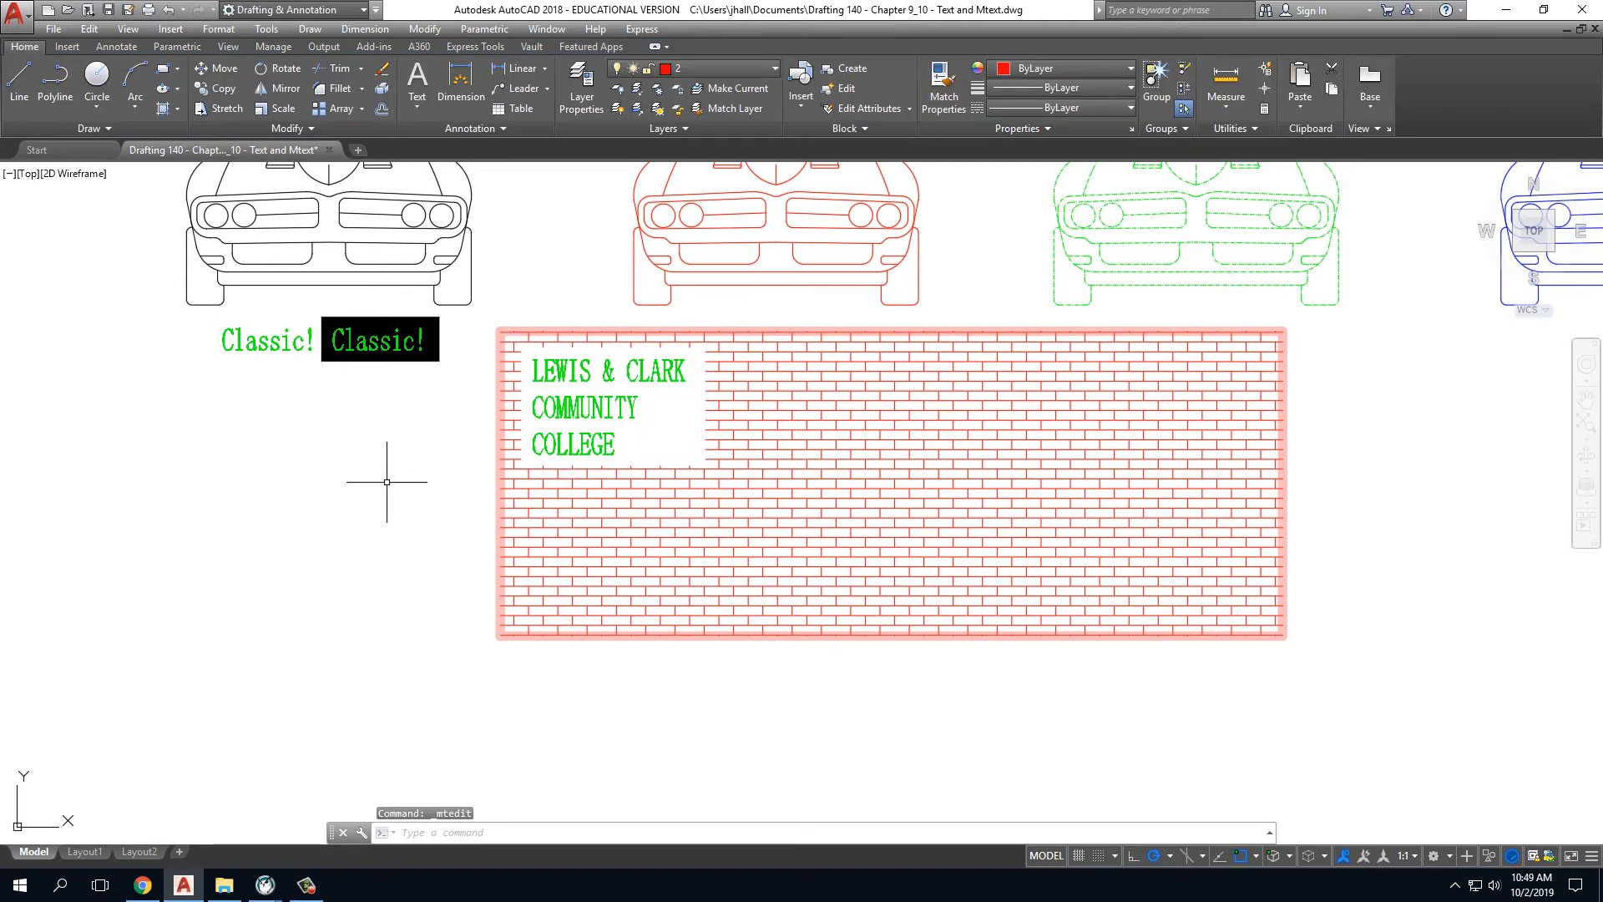